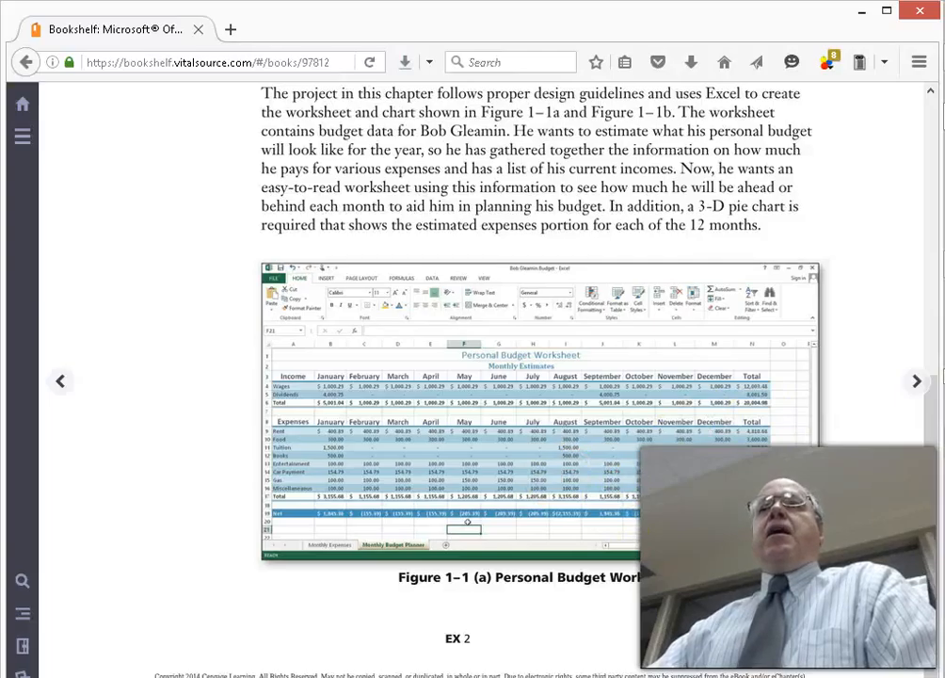
Maximize the textbook browser window and examine the Personal Budget Worksheet figure on page EX 2.
left_click_drag(940, 300, 944, 300)
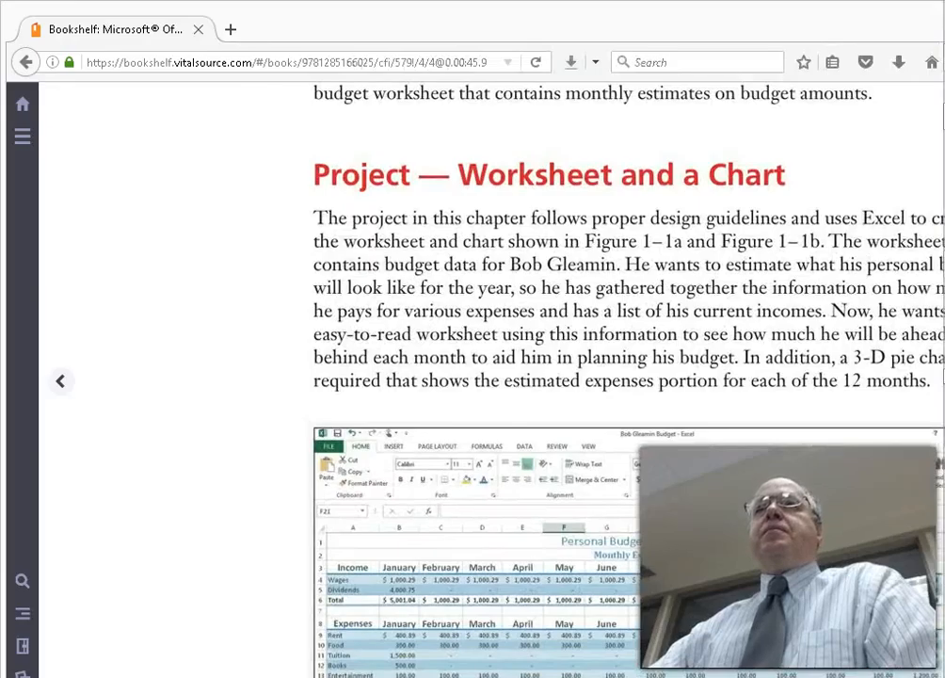
left_click_drag(944, 17, 852, 2)
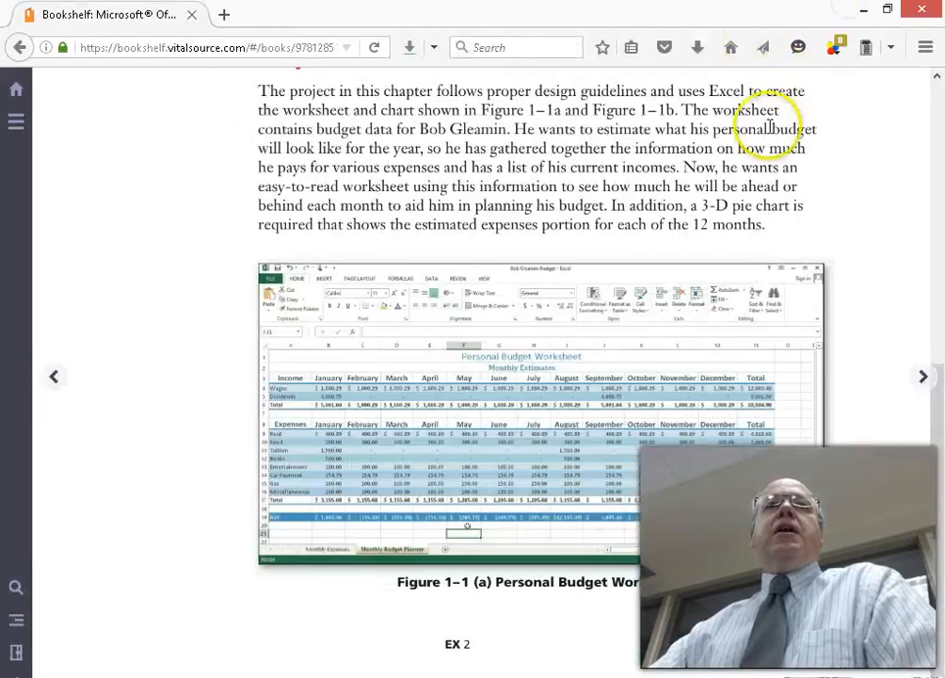
left_click(887, 9)
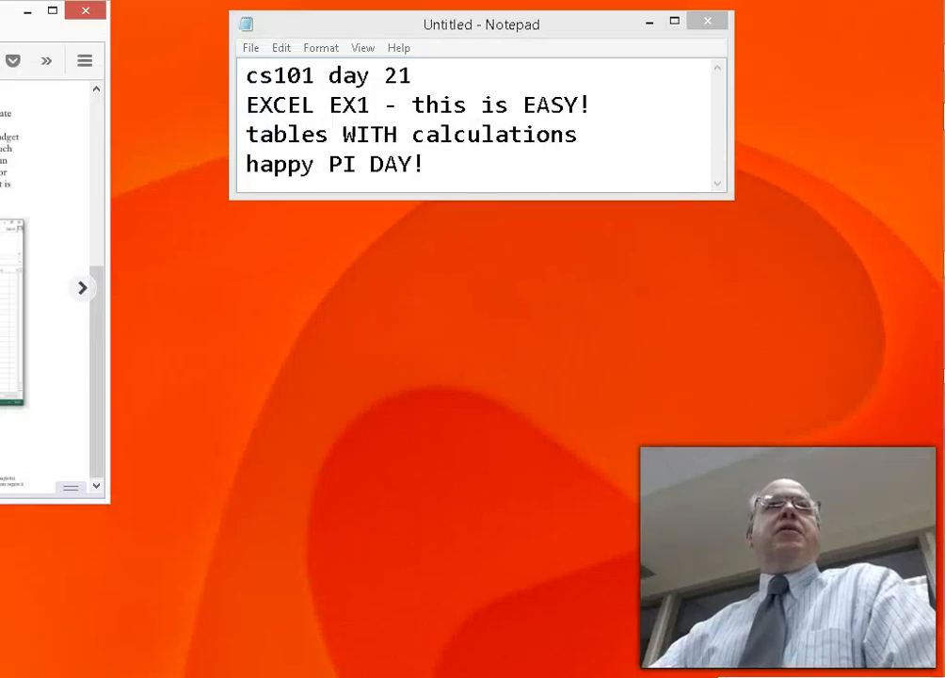
left_click(42, 235)
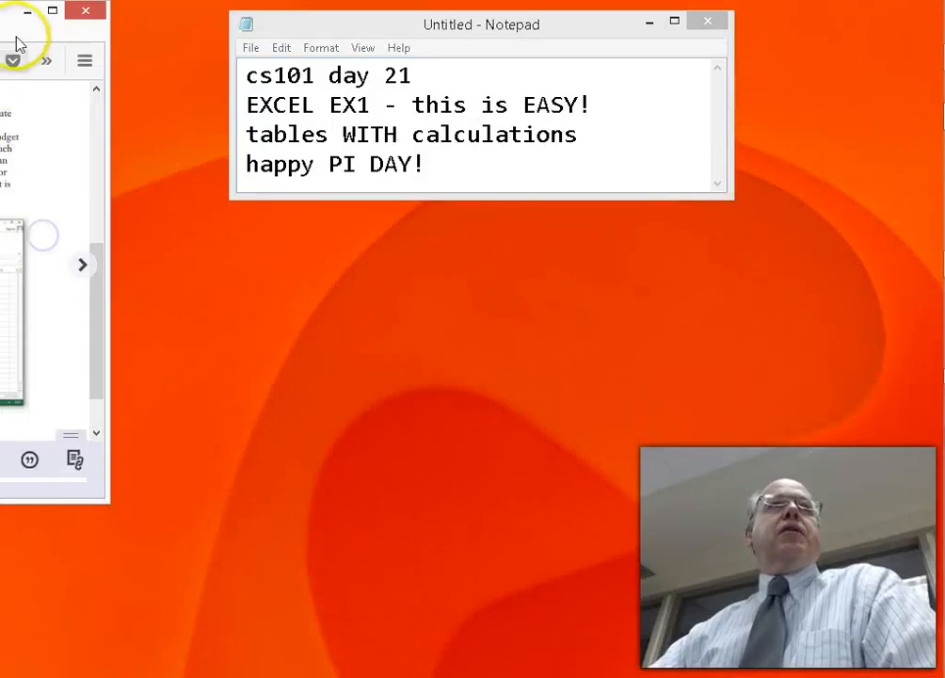
left_click_drag(8, 15, 680, 106)
left_click(732, 105)
scroll(758, 404, "down", 5)
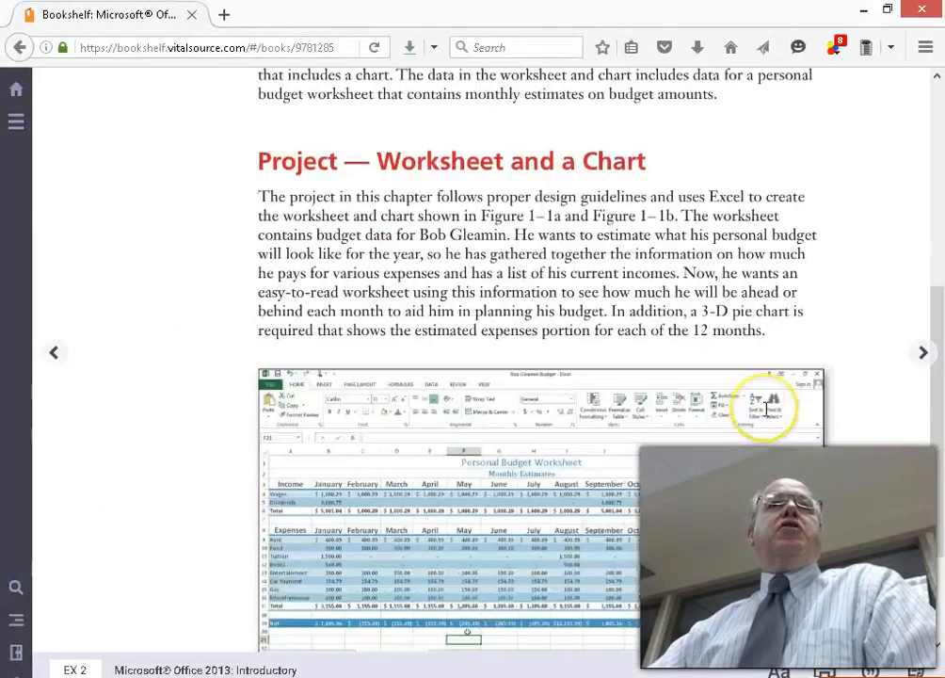
scroll(765, 407, "down", 1)
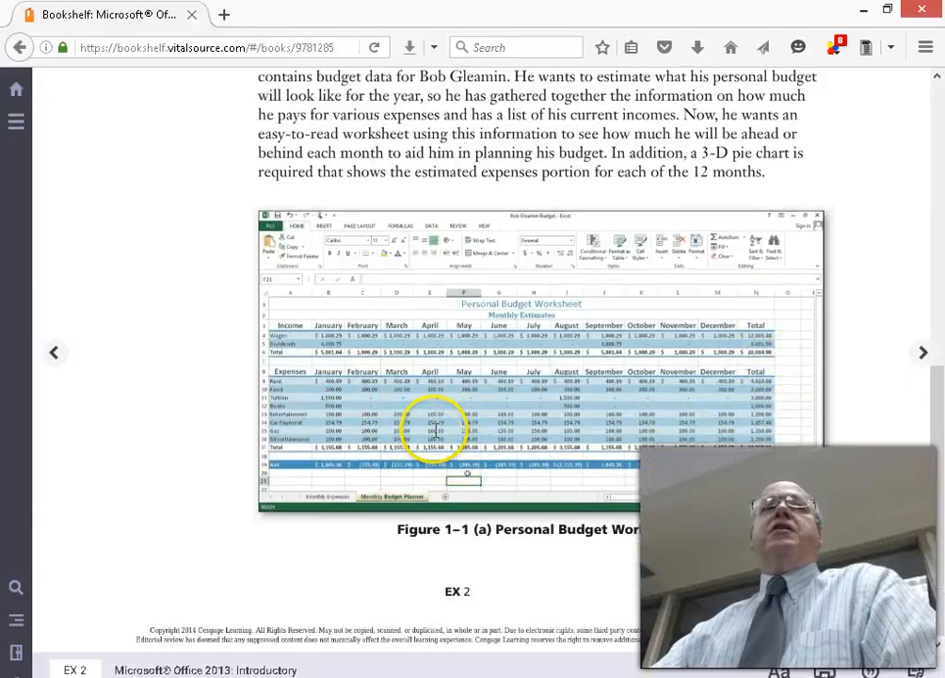
Page through the Excel chapter from EX 3 to EX 6 and examine the pie chart, roadmap, worksheet sketch and Figure 1-4.
left_click(922, 356)
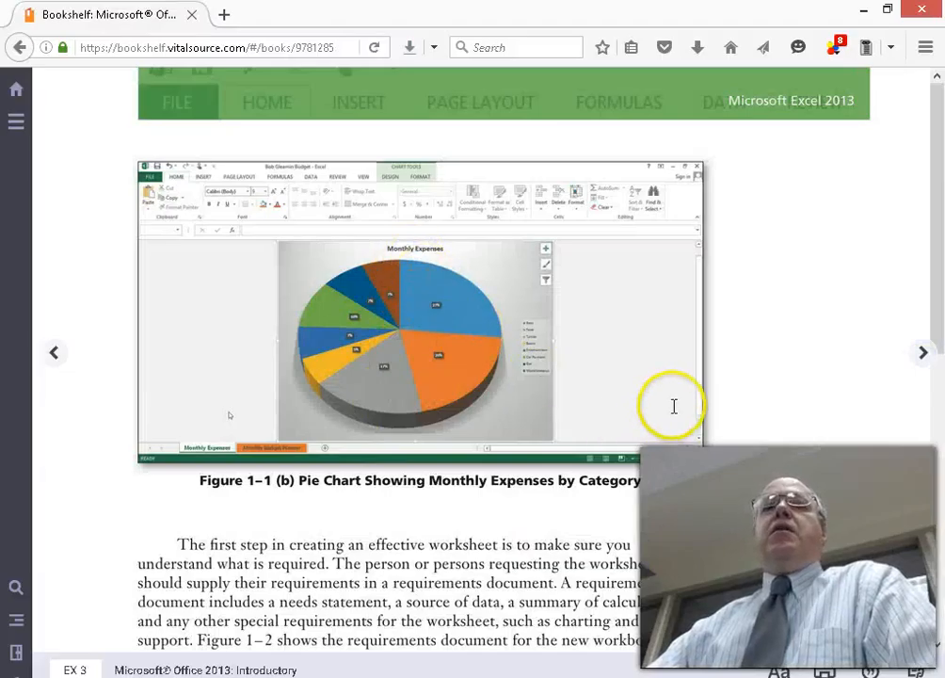
left_click(922, 355)
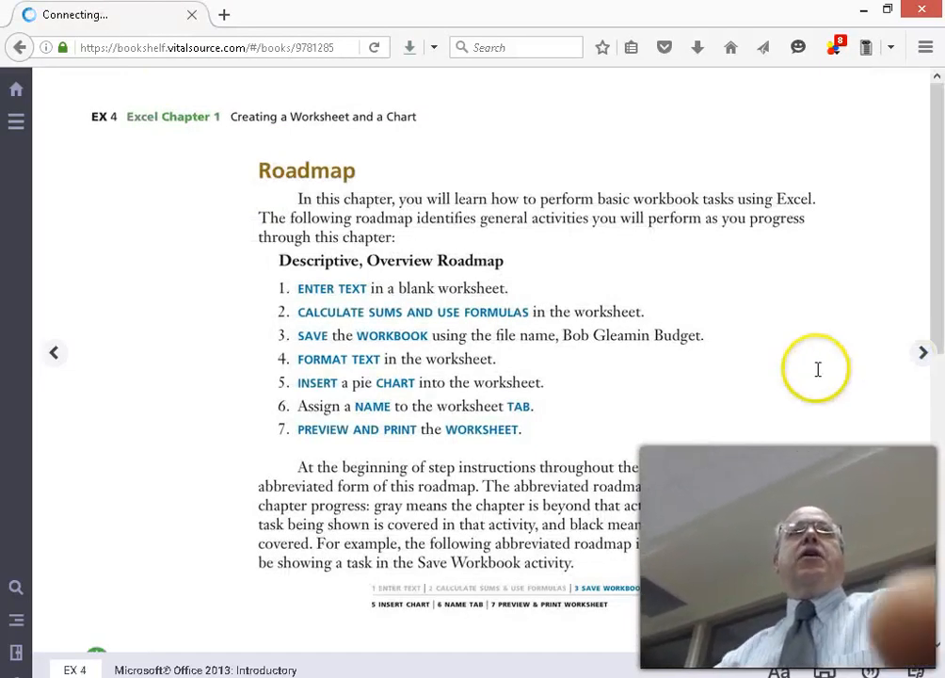
left_click(922, 352)
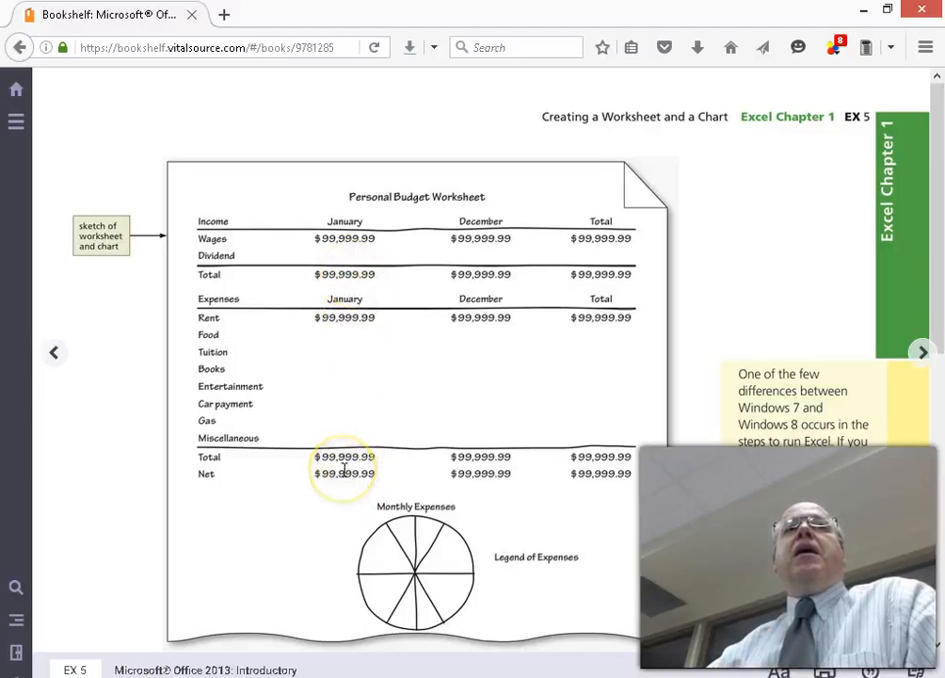
left_click(921, 354)
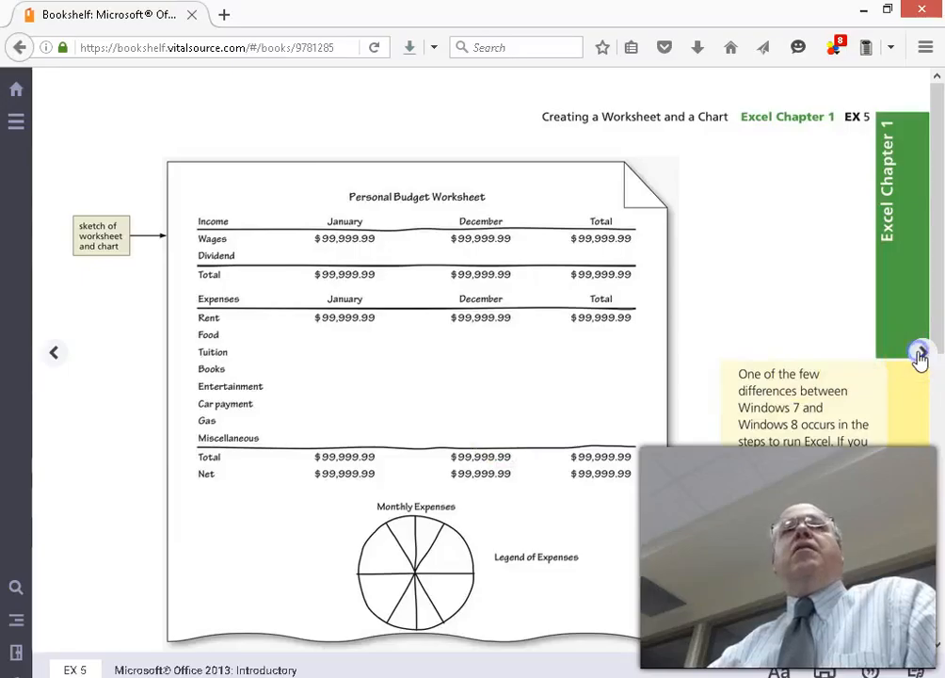
scroll(540, 317, "down", 2)
scroll(540, 318, "down", 2)
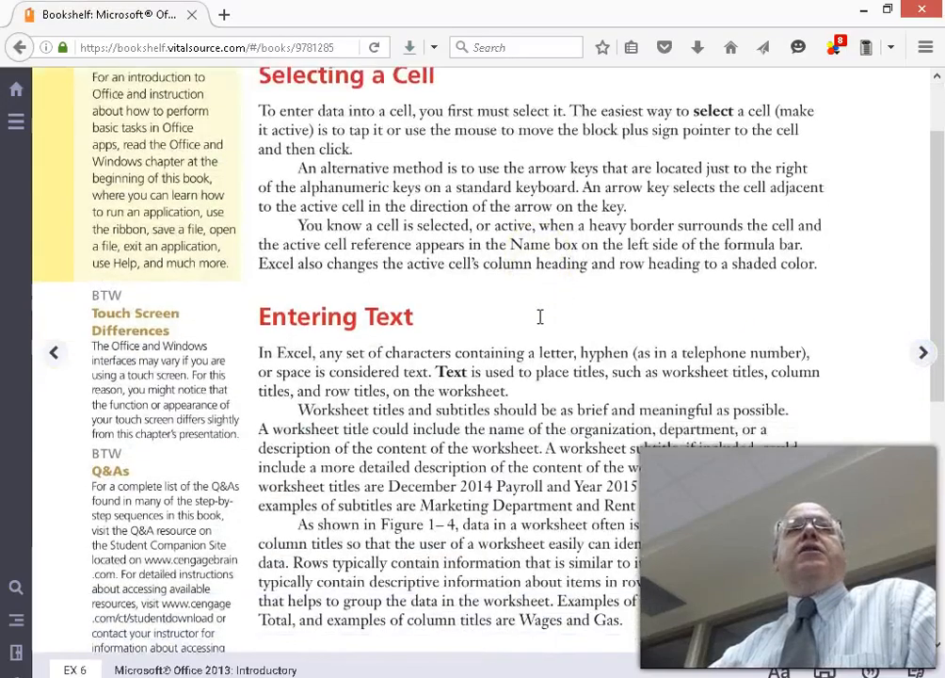
scroll(539, 318, "down", 9)
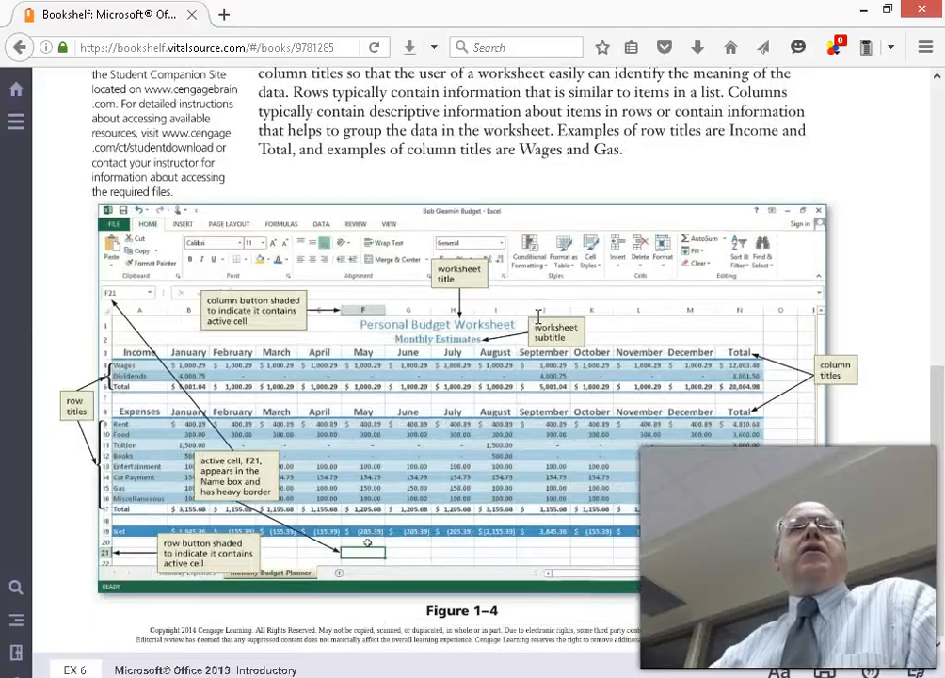
scroll(539, 315, "up", 2)
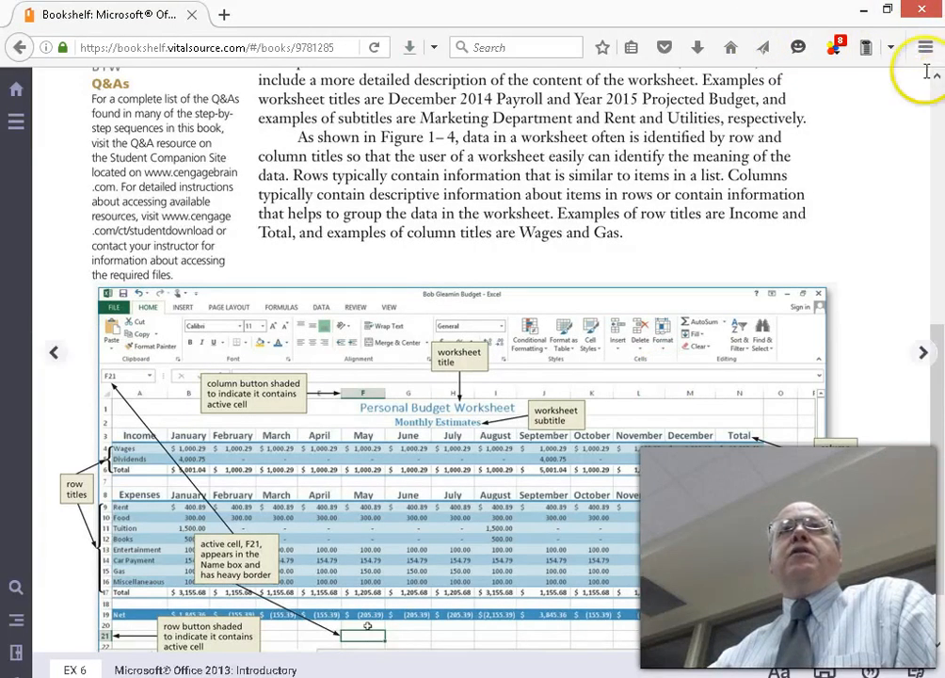
Restore the browser window to a smaller size, start Excel 2016, accept the default-program prompt and create a blank workbook.
double_click(420, 17)
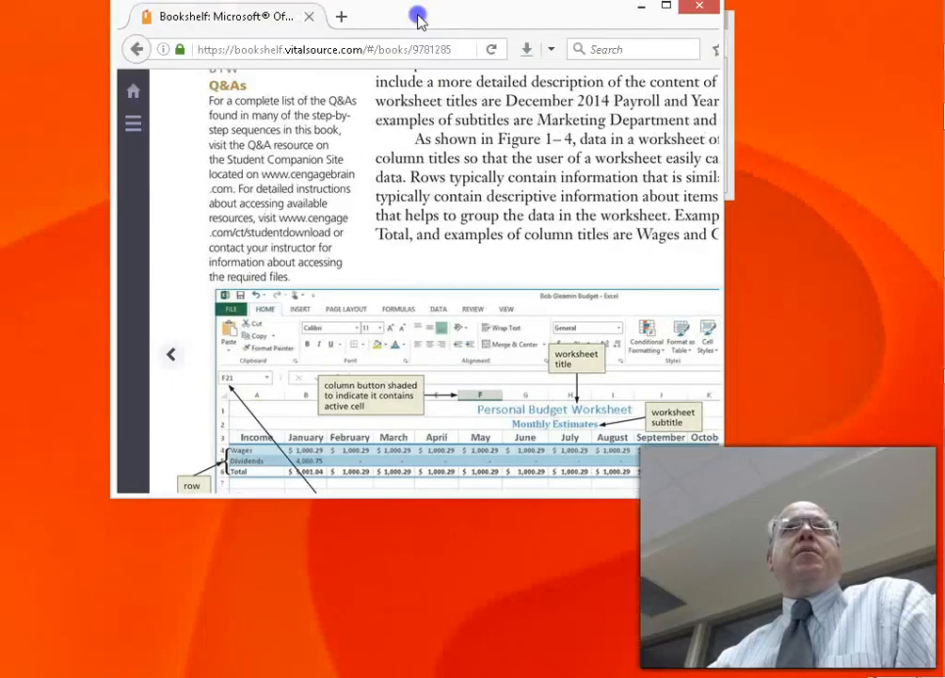
mouse_move(932, 38)
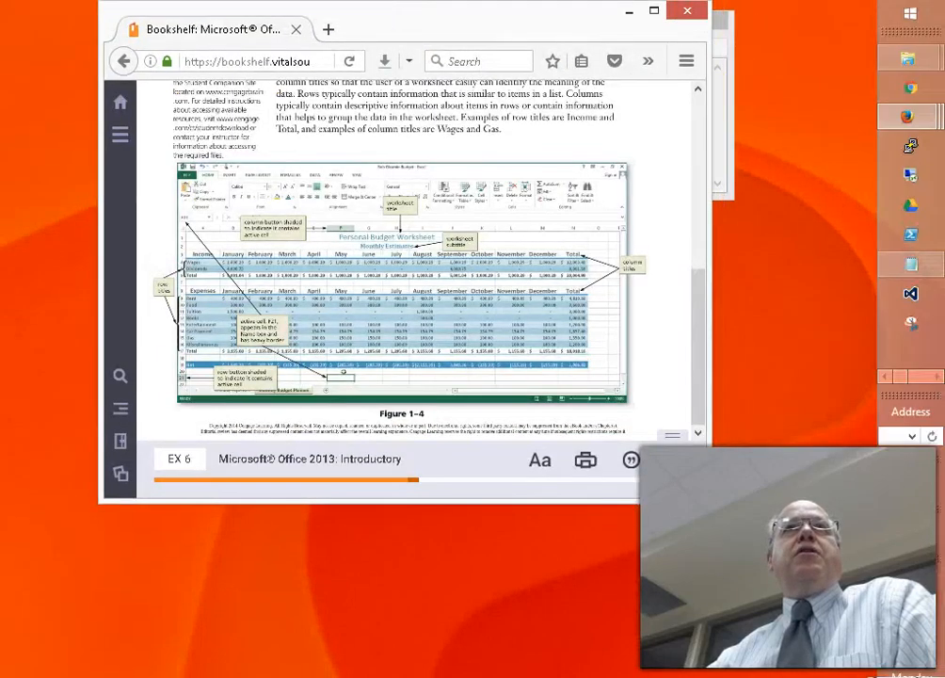
left_click(913, 17)
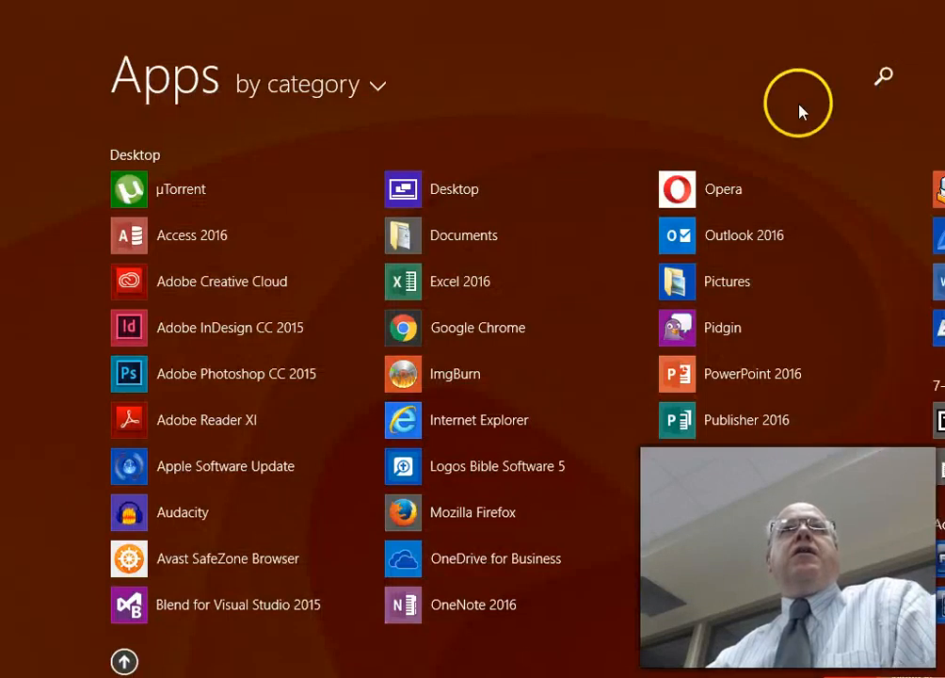
type("excel")
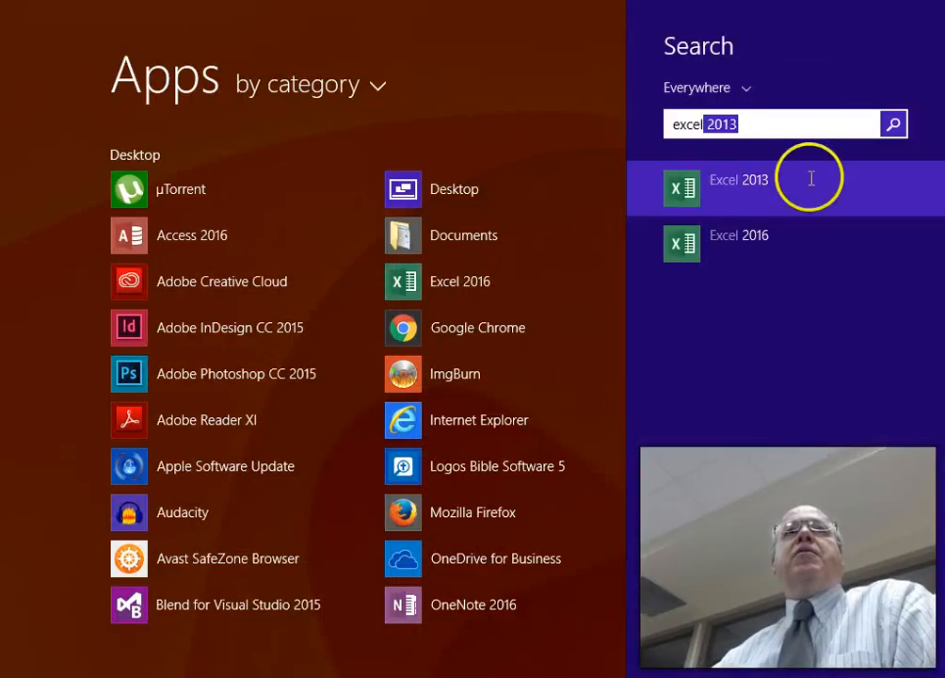
left_click(698, 253)
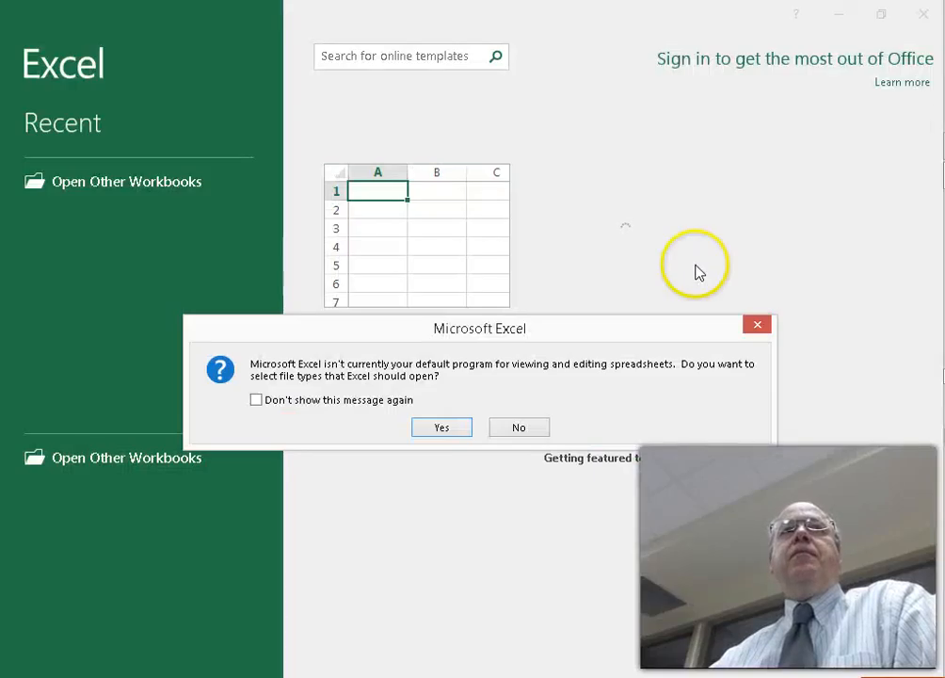
left_click(461, 428)
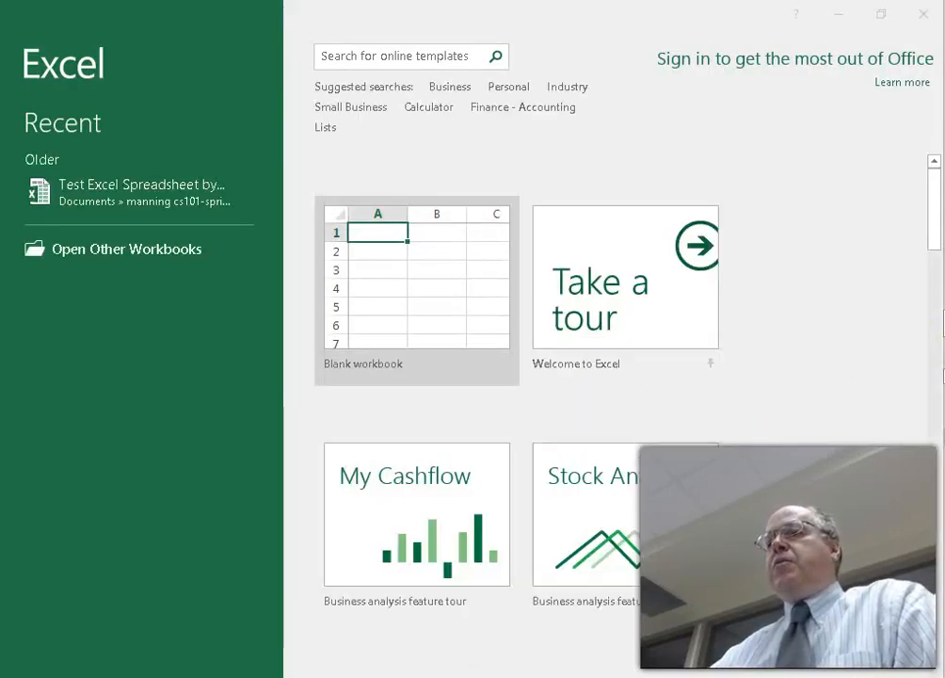
left_click(371, 280)
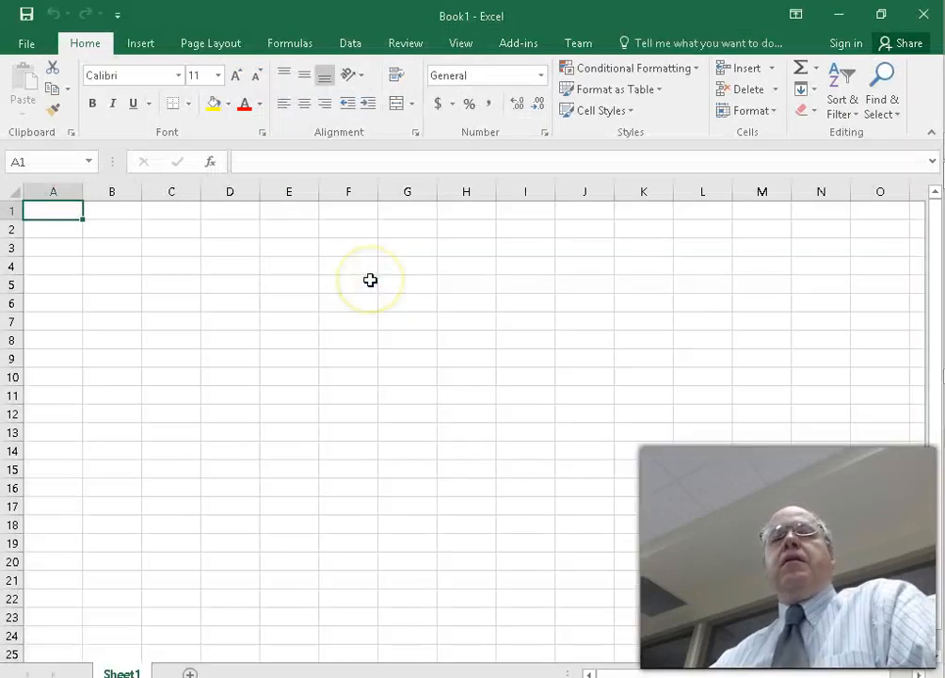
Switch back to the maximized textbook and read the instructions for entering the worksheet titles on page EX 7.
key("alt+Tab")
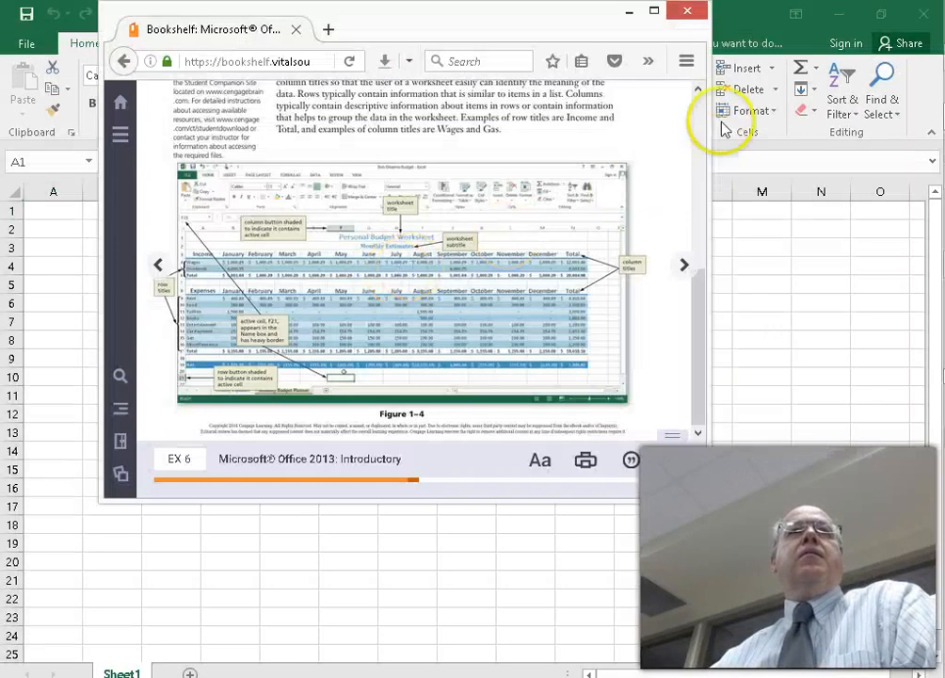
left_click(655, 11)
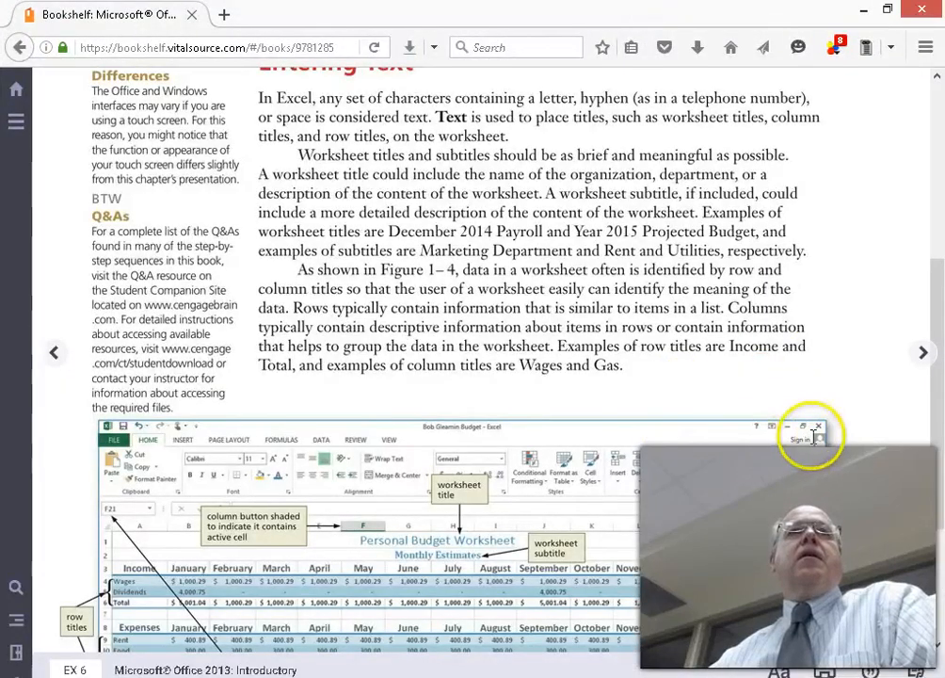
scroll(824, 386, "down", 5)
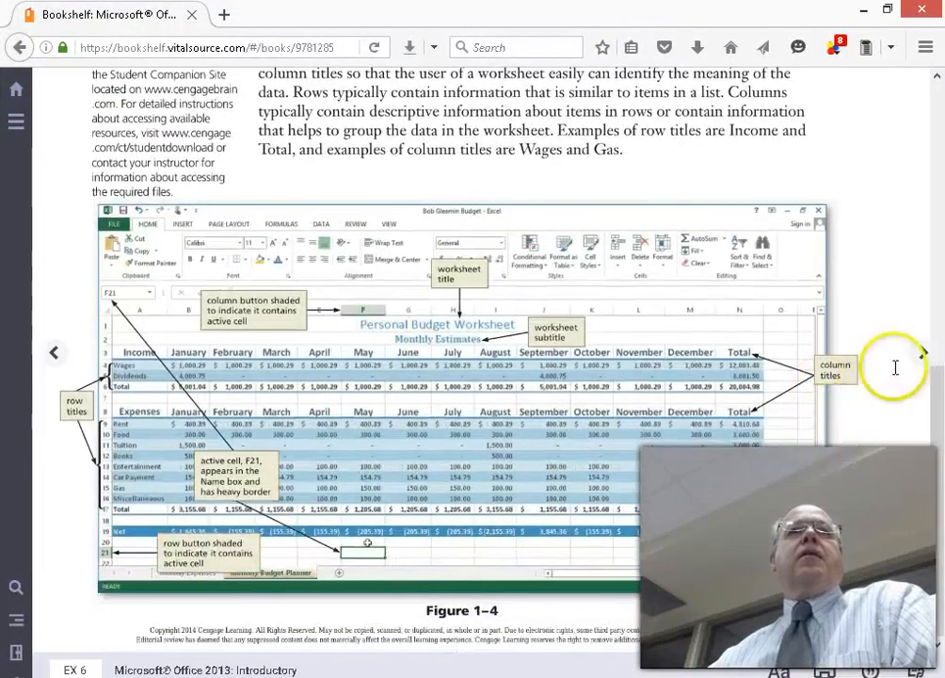
left_click(925, 353)
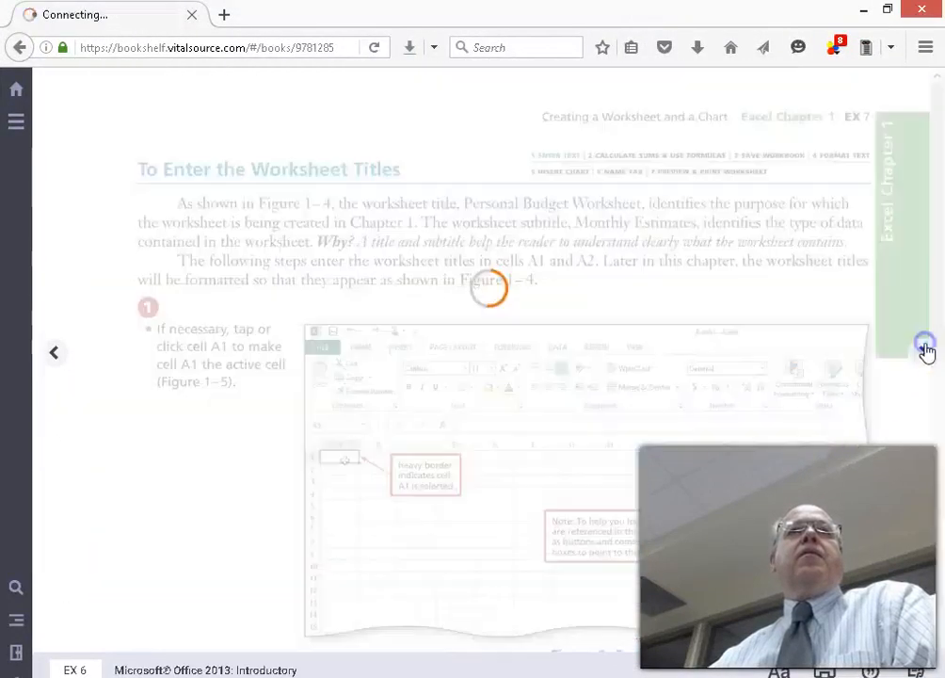
scroll(728, 388, "down", 3)
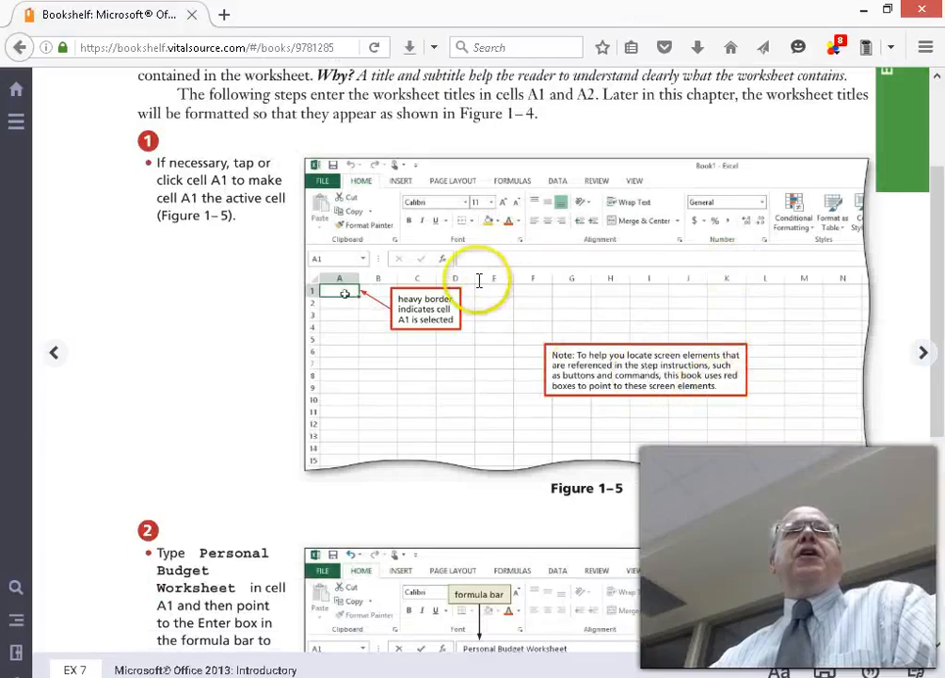
Switch to the blank Excel workbook and zoom the worksheet in until columns A to G fill its width.
key("alt+Tab")
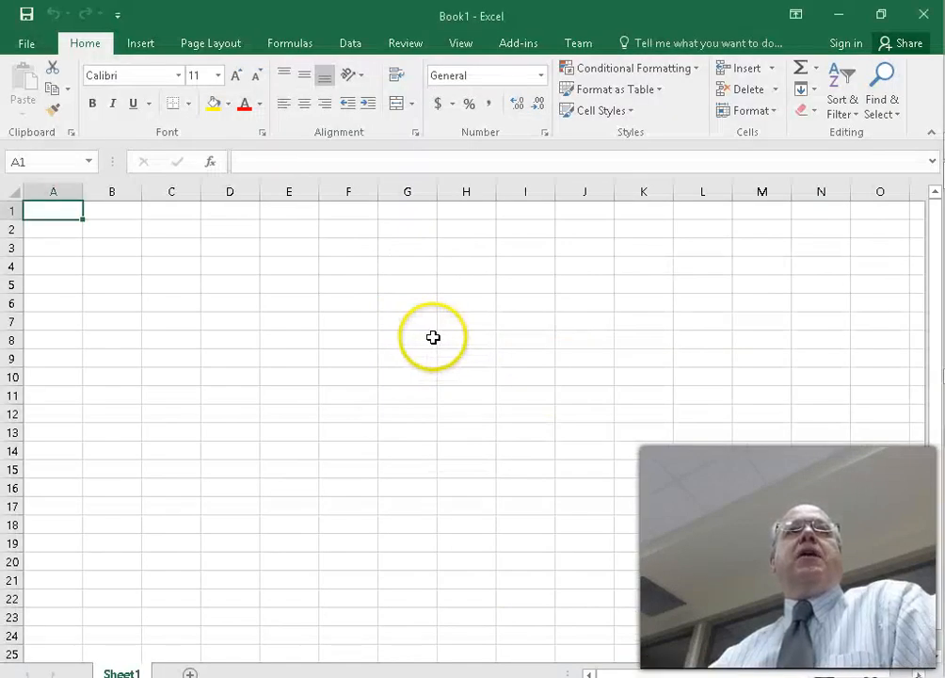
scroll(517, 407, "up", 7)
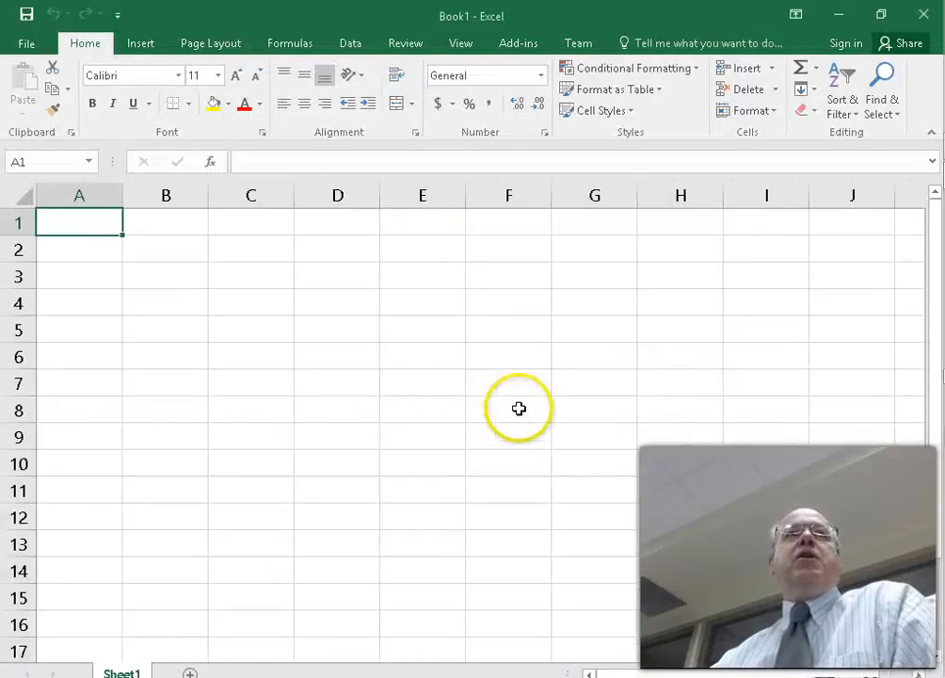
scroll(518, 408, "up", 1)
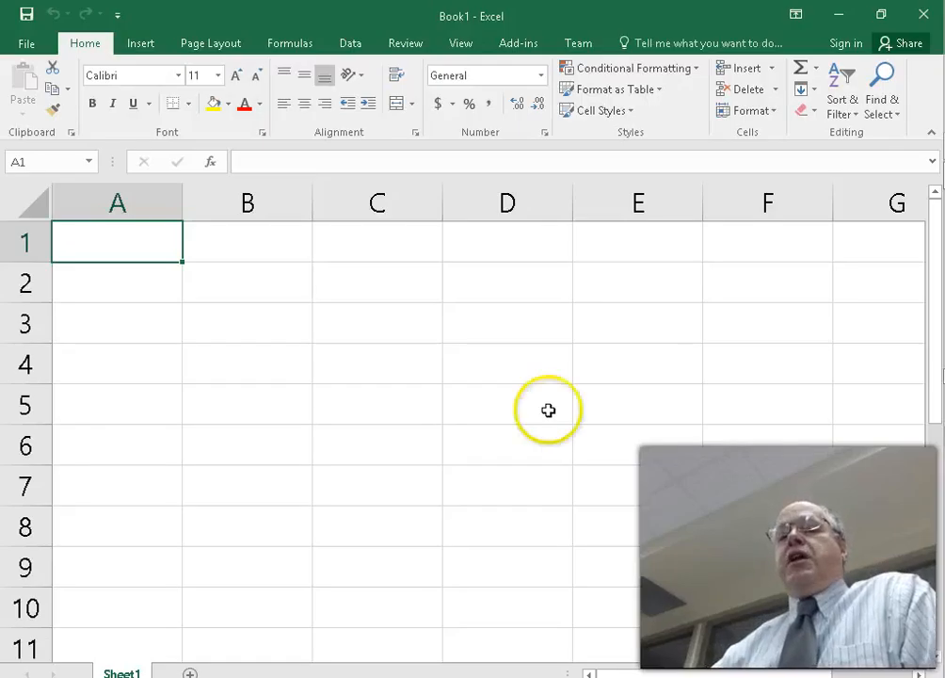
scroll(601, 426, "up", 1, "ctrl")
scroll(601, 427, "down", 1, "ctrl")
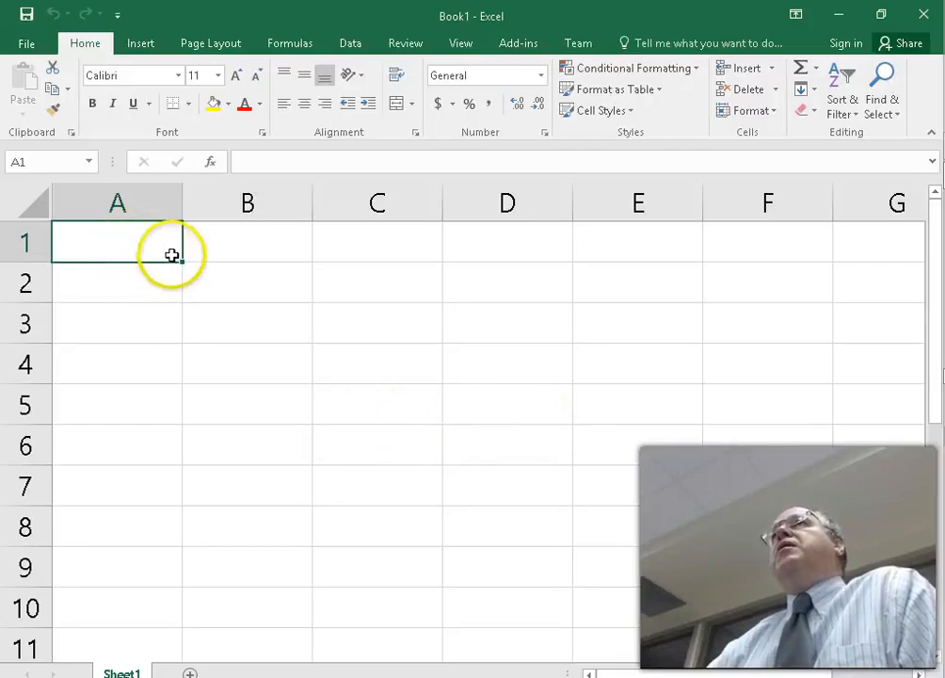
Practice selecting individual cells in columns A to C, including A3, A5, B6, C4 and C7, finishing on B3.
left_click(344, 316)
left_click(178, 337)
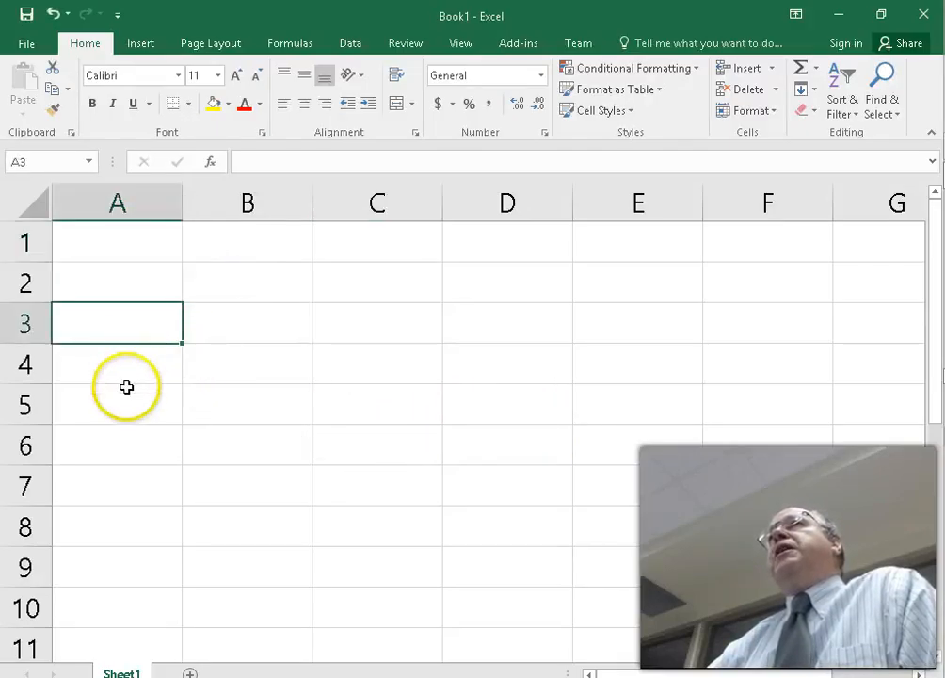
left_click(126, 388)
left_click(263, 448)
left_click(246, 331)
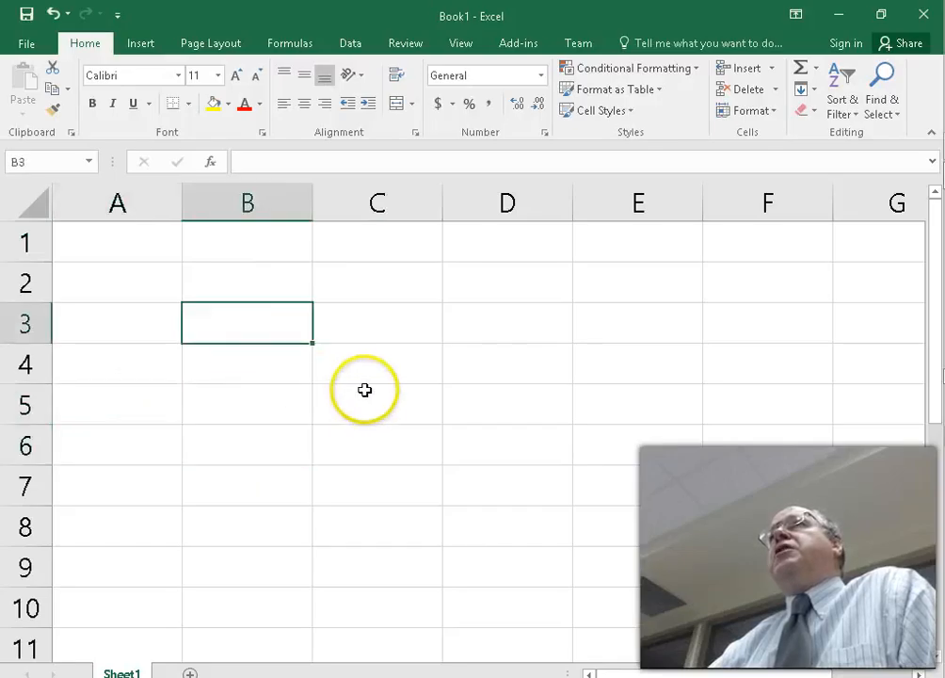
left_click(367, 372)
left_click(376, 444)
left_click(363, 482)
left_click(262, 442)
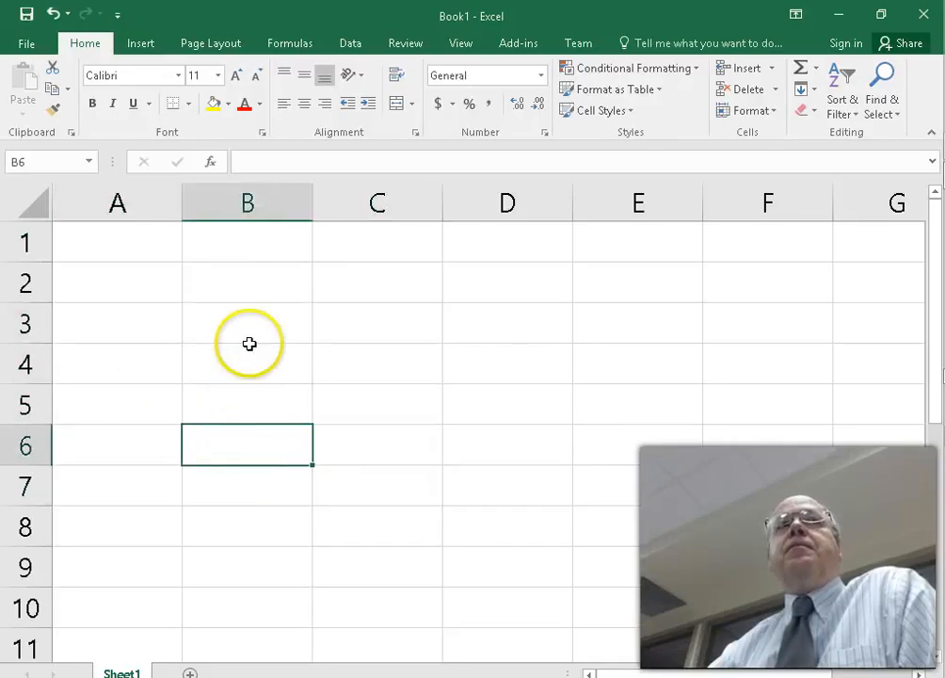
left_click(250, 356)
left_click(253, 308)
Move the active cell one cell at a time from B3 through B2, B4, E4 and A5, finishing on A4.
key("Up")
key("Down")
key("Down")
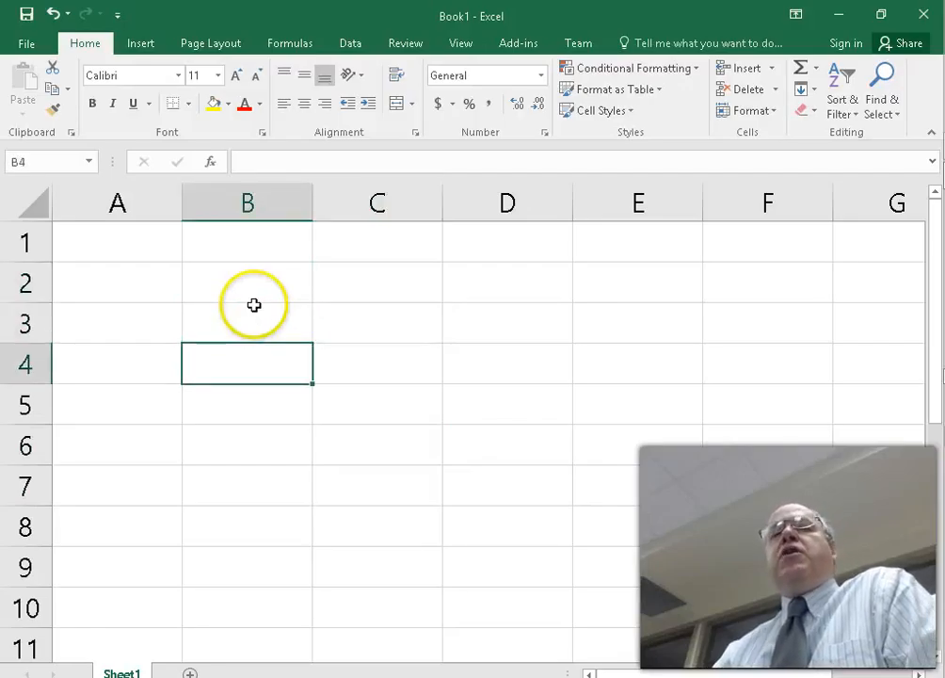
key("Right")
key("Right")
key("Right")
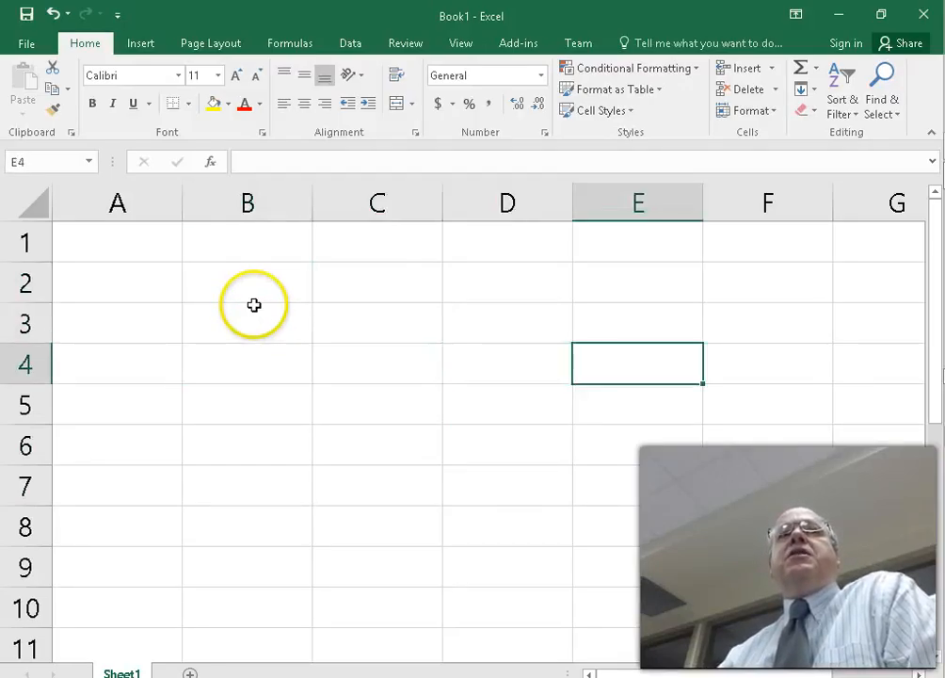
key("Down")
key("Left")
key("Left")
key("Left")
key("Left")
key("Up")
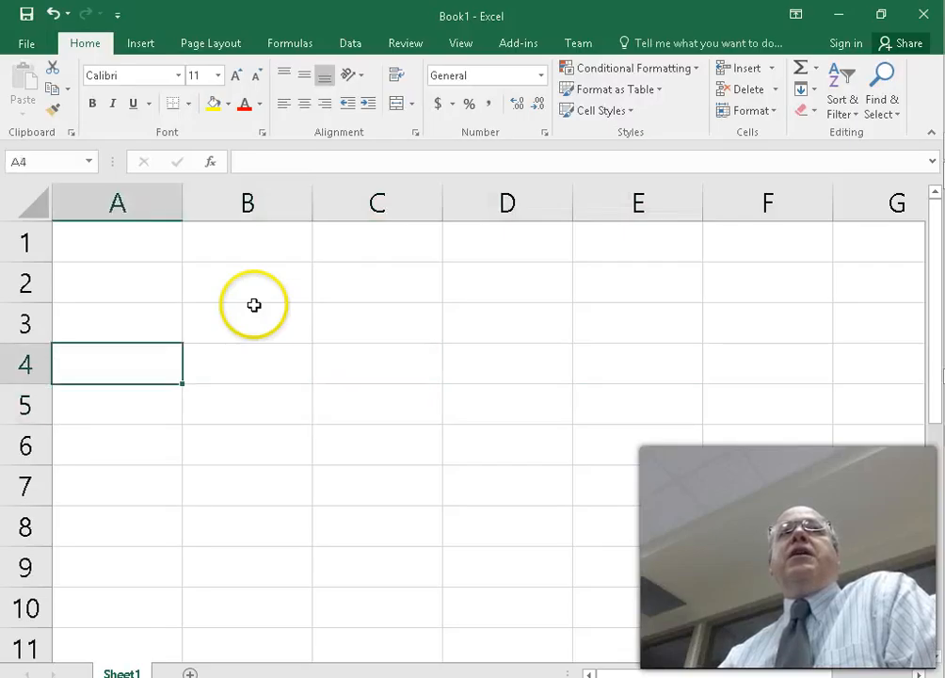
Enter hello in cells C5 and C7, and fill the C5 entry across into D5.
key("Right")
key("Up")
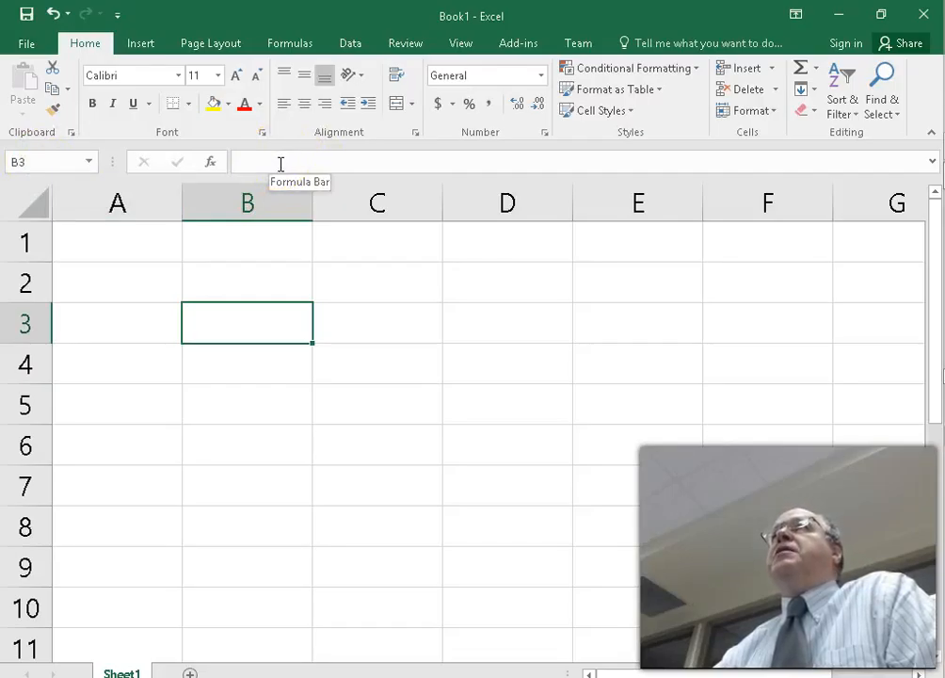
left_click(397, 386)
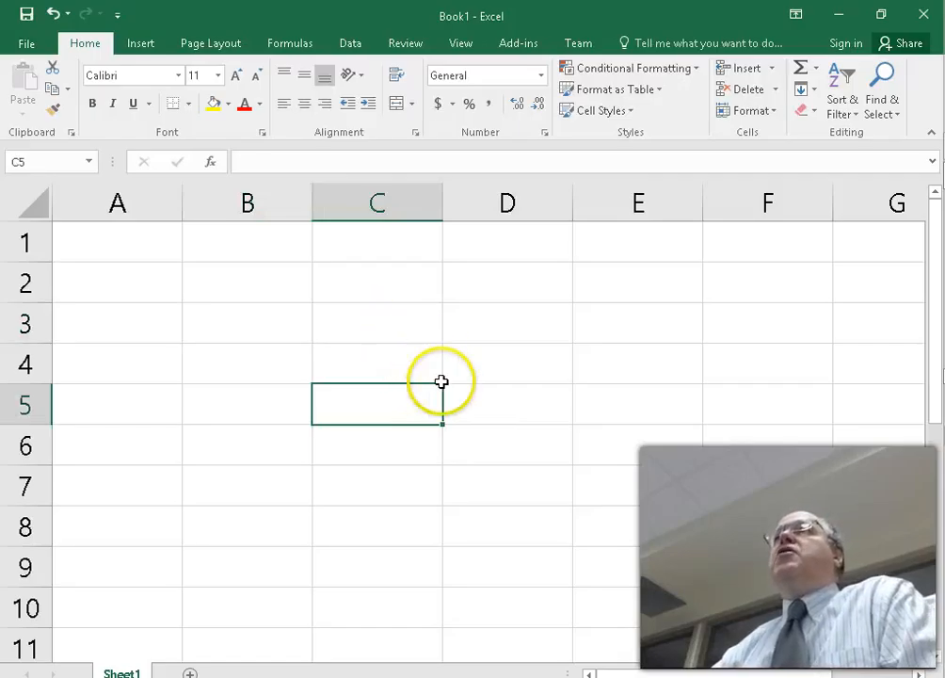
left_click(296, 163)
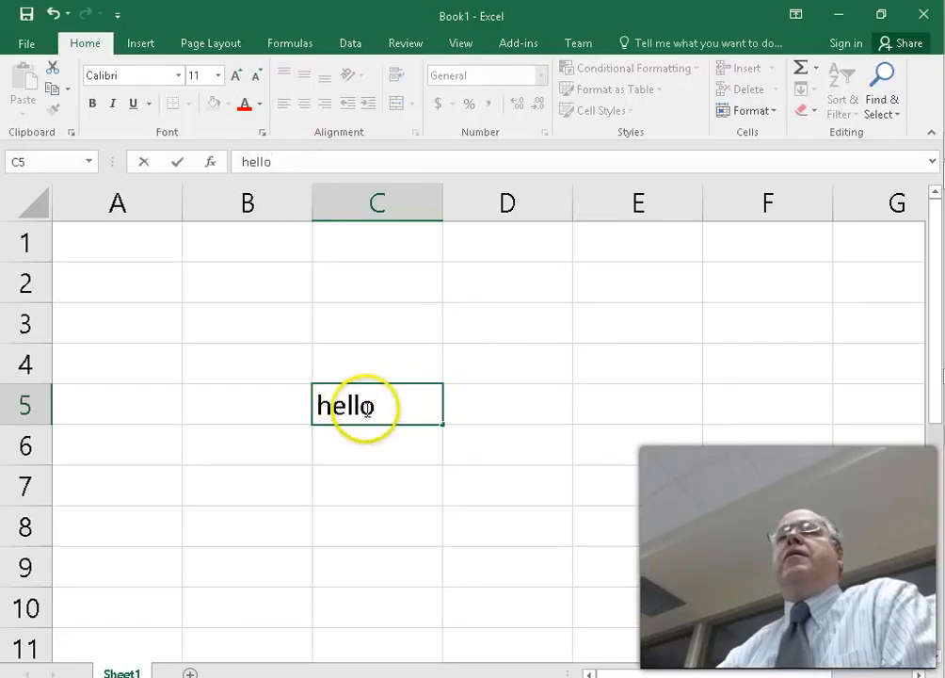
left_click(399, 492)
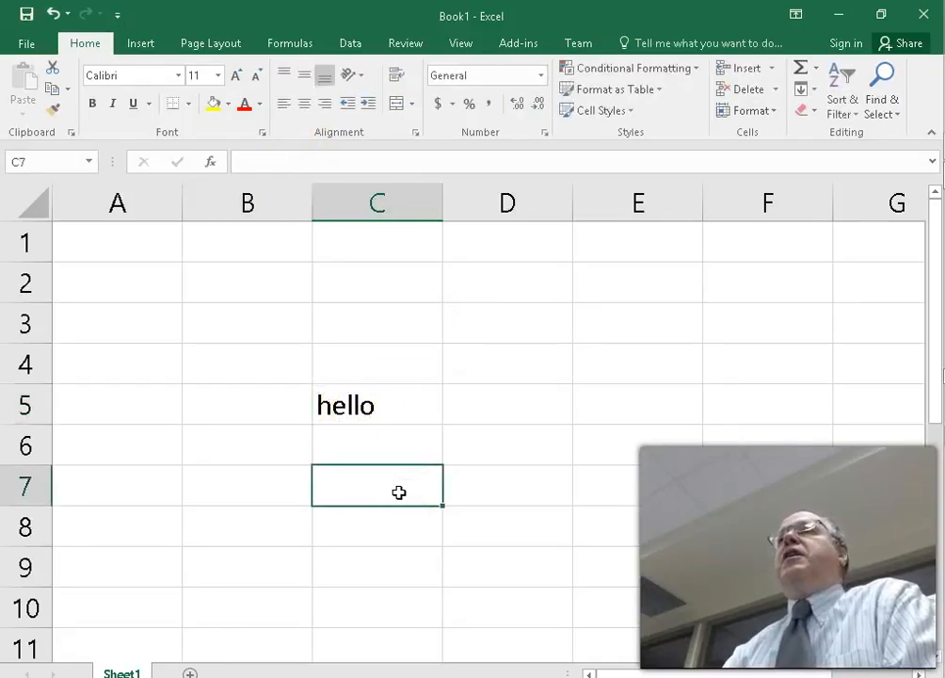
type("hello")
key("Return")
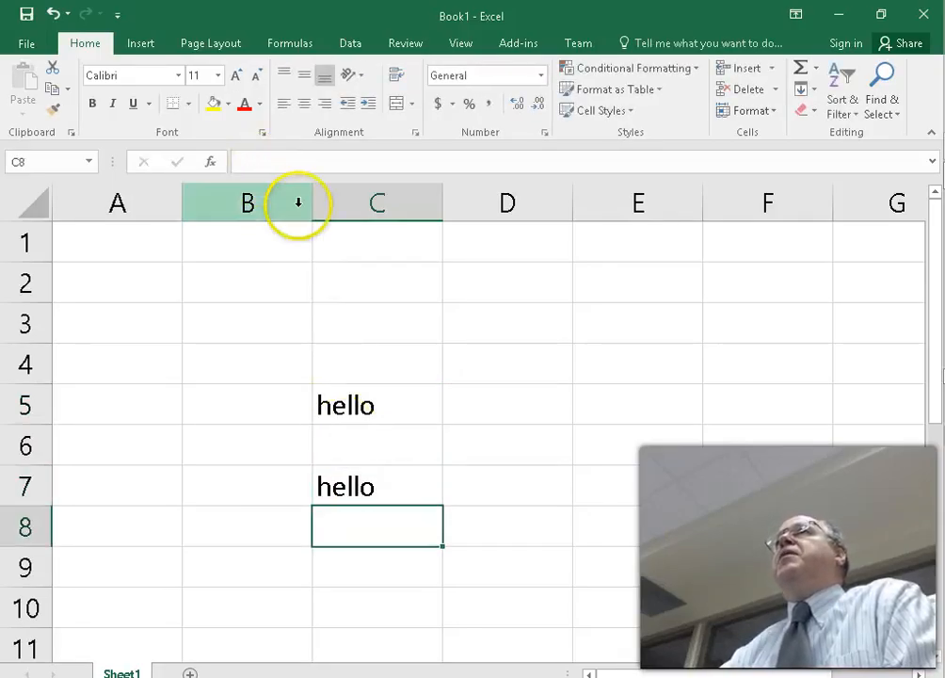
left_click(364, 407)
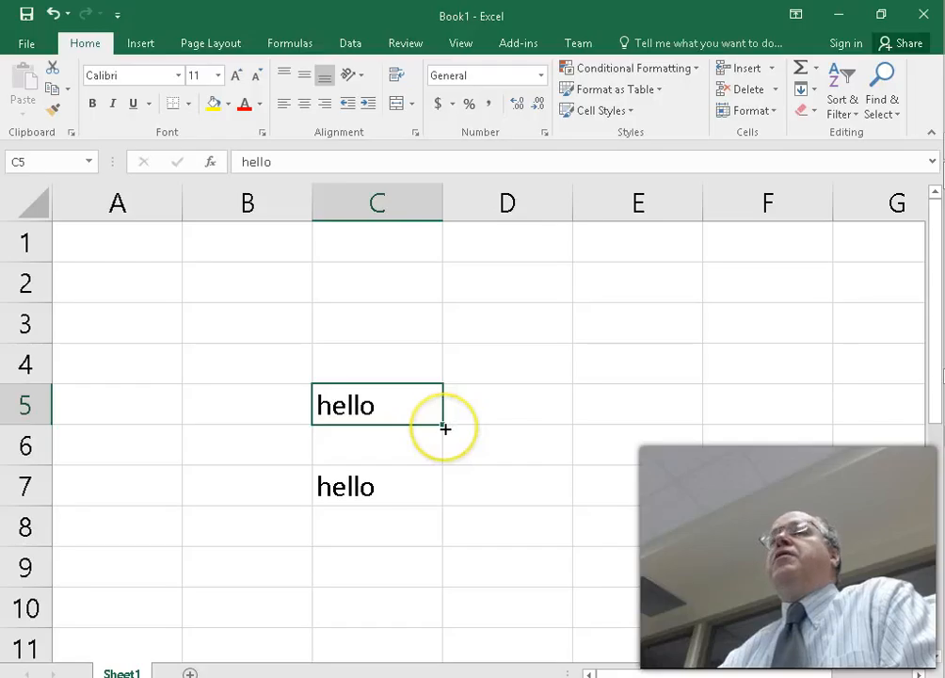
left_click_drag(443, 425, 551, 439)
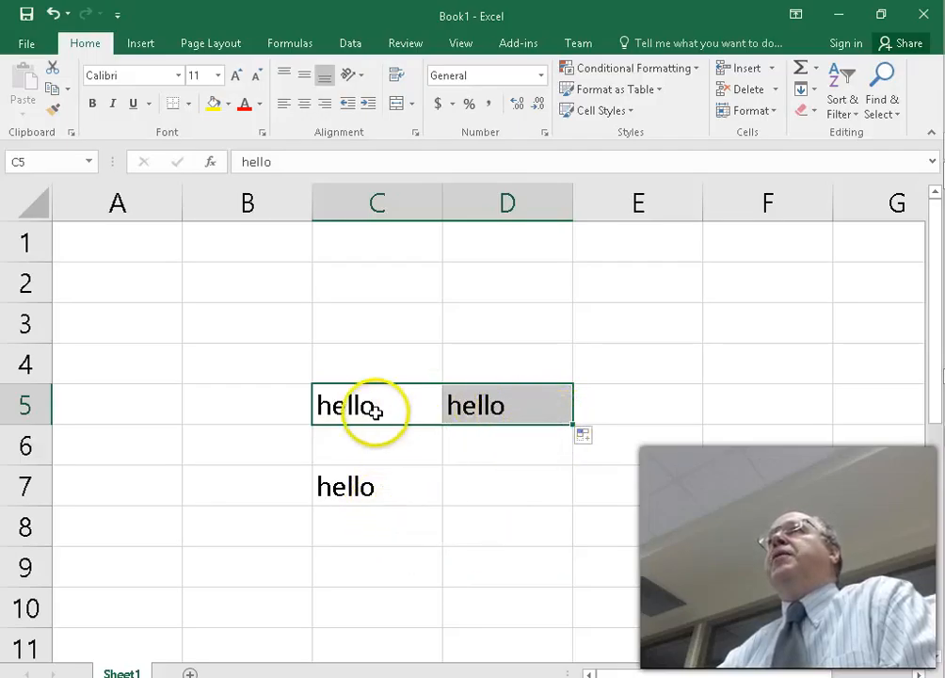
Clear all the hello entries from the sheet by deleting the contents of the range B4:E7.
left_click(246, 362)
left_click_drag(355, 386, 731, 515)
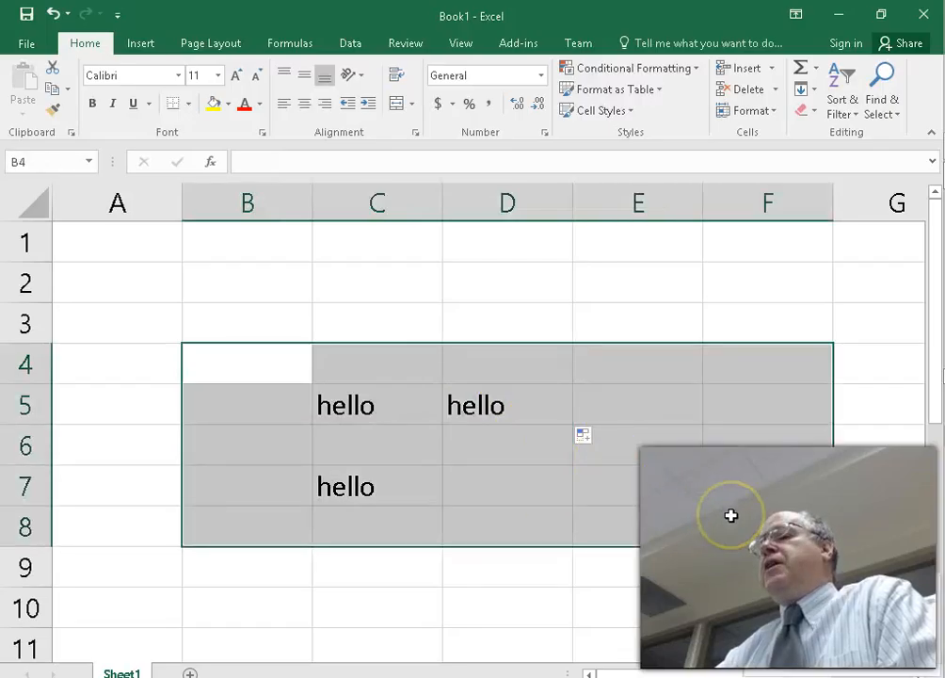
key("BackSpace")
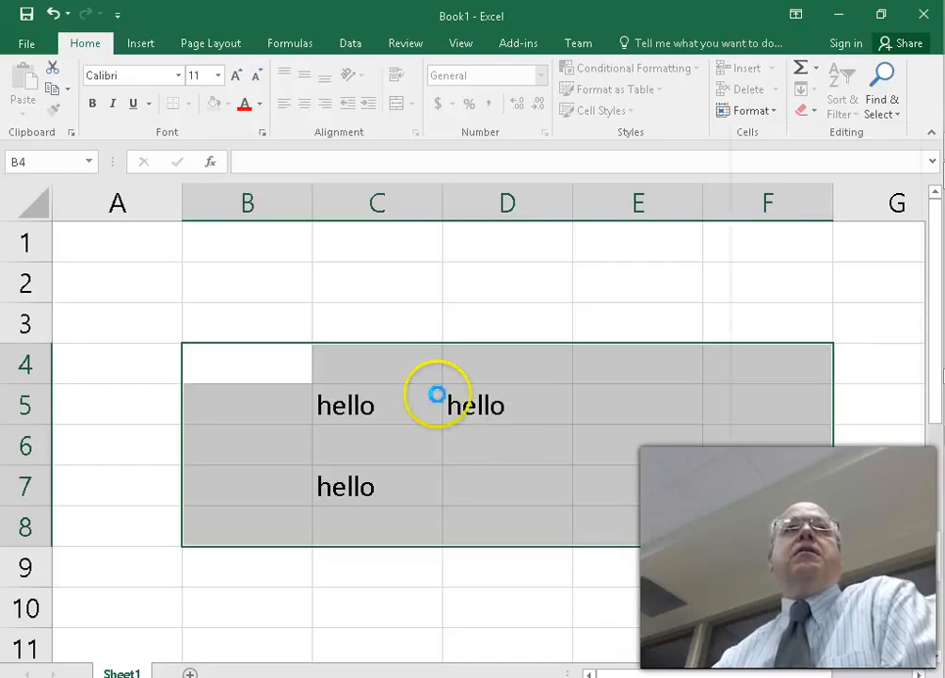
left_click(245, 340)
left_click_drag(247, 361, 622, 508)
key("Delete")
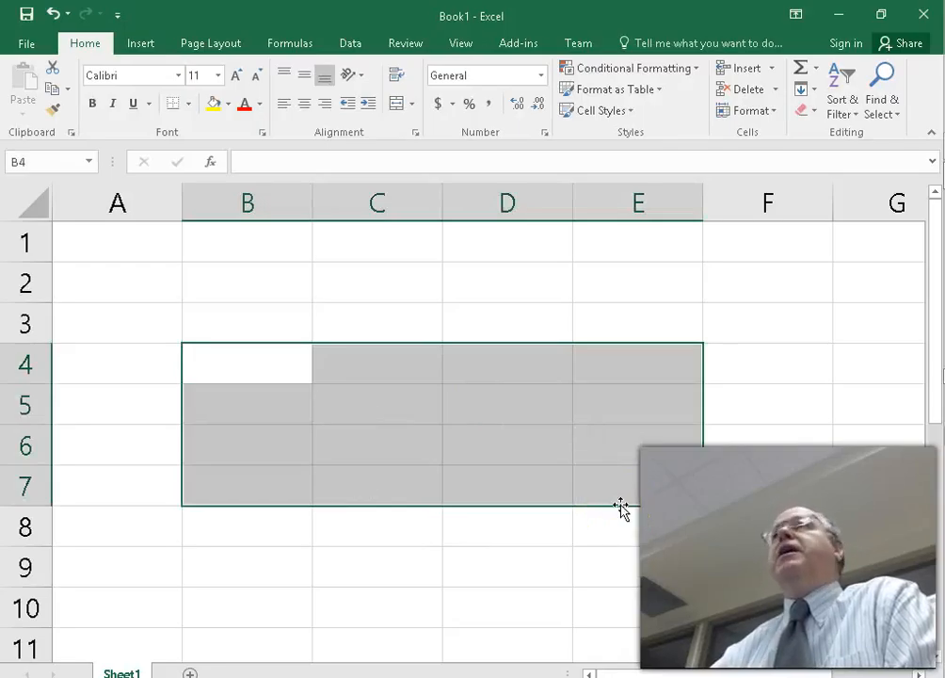
Select the range B3:D6, look at the Clear Contents command available for it, and dismiss it without clearing.
left_click(287, 258)
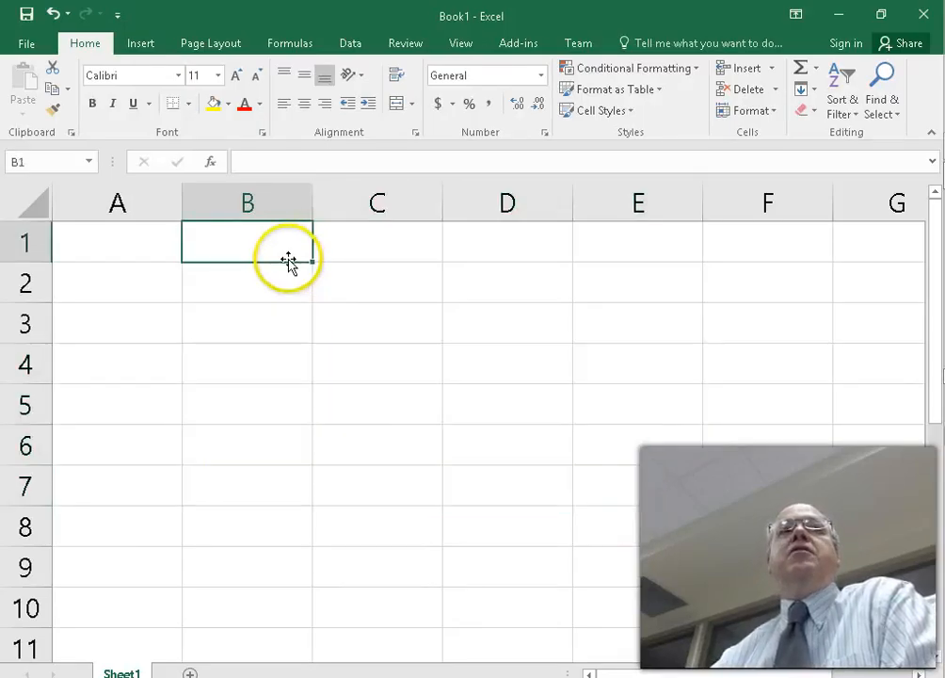
left_click_drag(246, 323, 471, 443)
right_click(402, 371)
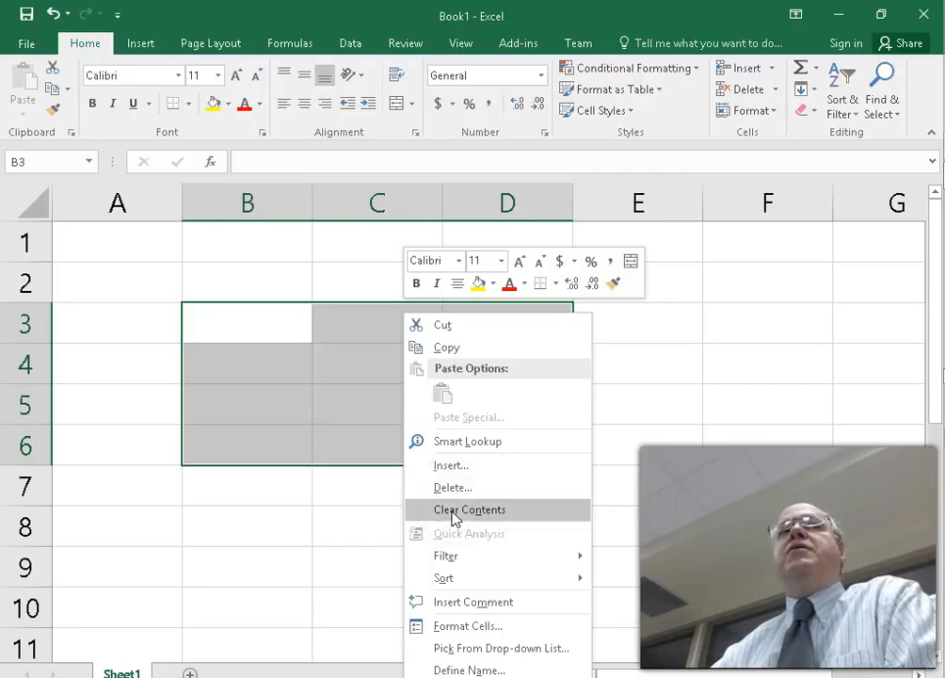
left_click(687, 448)
left_click(307, 448)
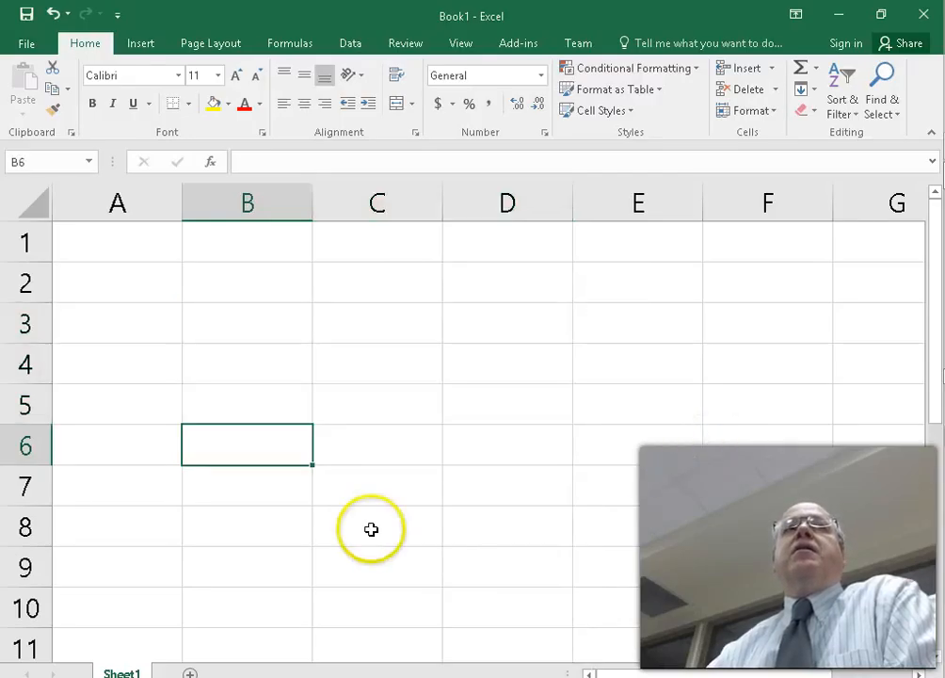
Practice selecting the range B3:E8 and individual cells around it, including A3, finishing on B7.
left_click_drag(231, 328, 688, 551)
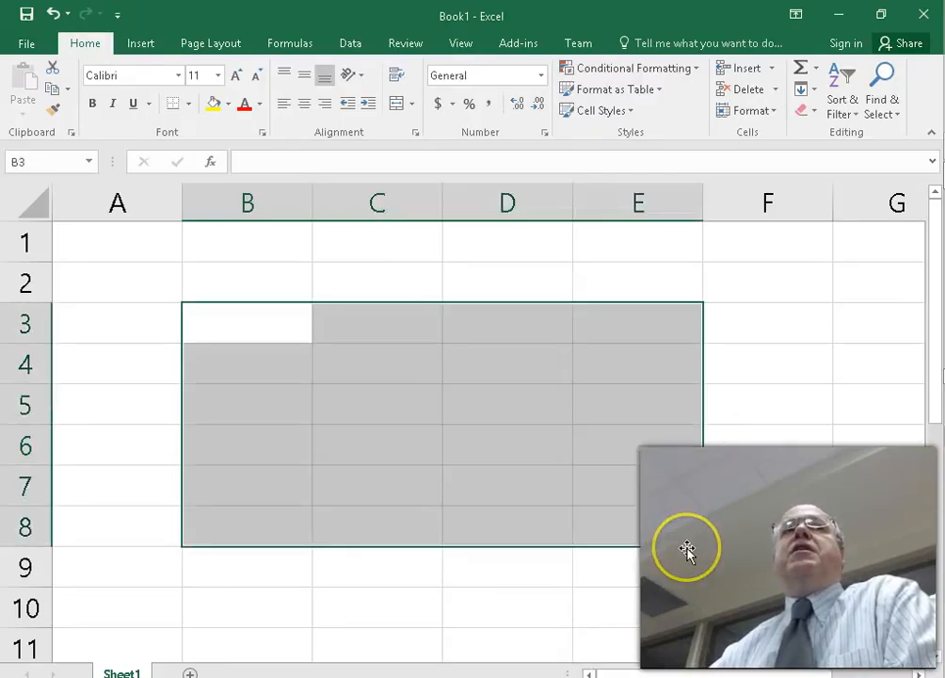
left_click(131, 297)
left_click(122, 249)
left_click(140, 321)
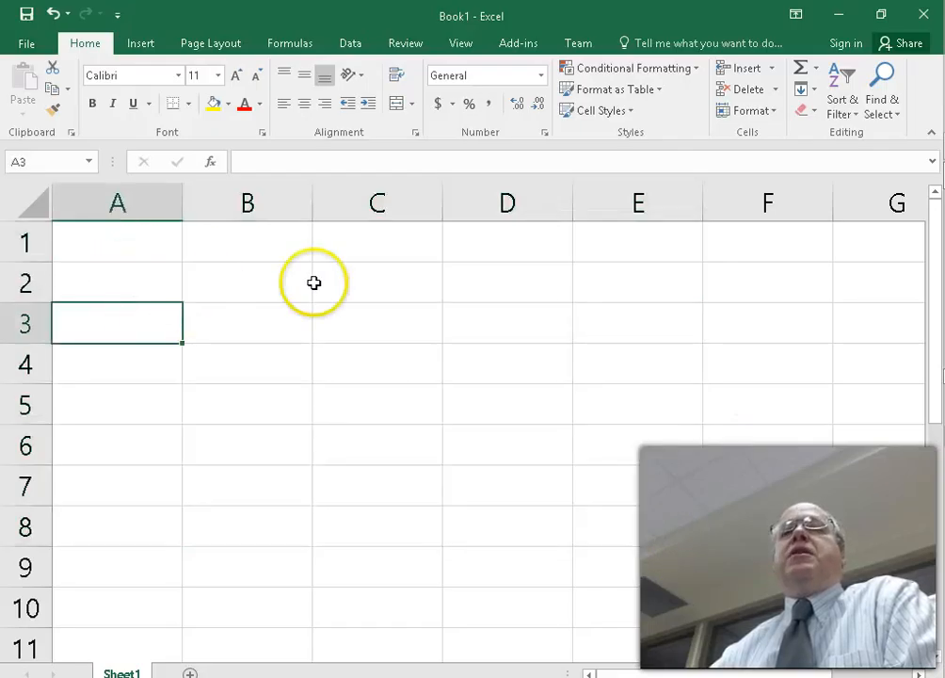
left_click(321, 284)
left_click(459, 436)
left_click(301, 467)
Switch to the textbook and read the steps for entering the worksheet title, continuing on to page EX 8.
key("alt+Tab")
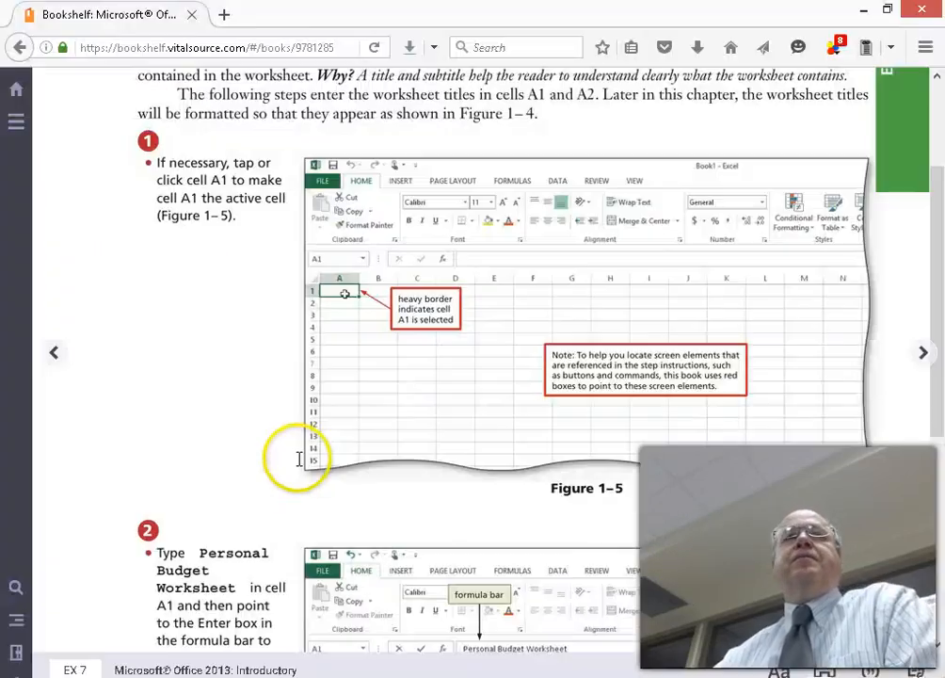
scroll(429, 354, "down", 5)
scroll(430, 354, "down", 1)
left_click(923, 356)
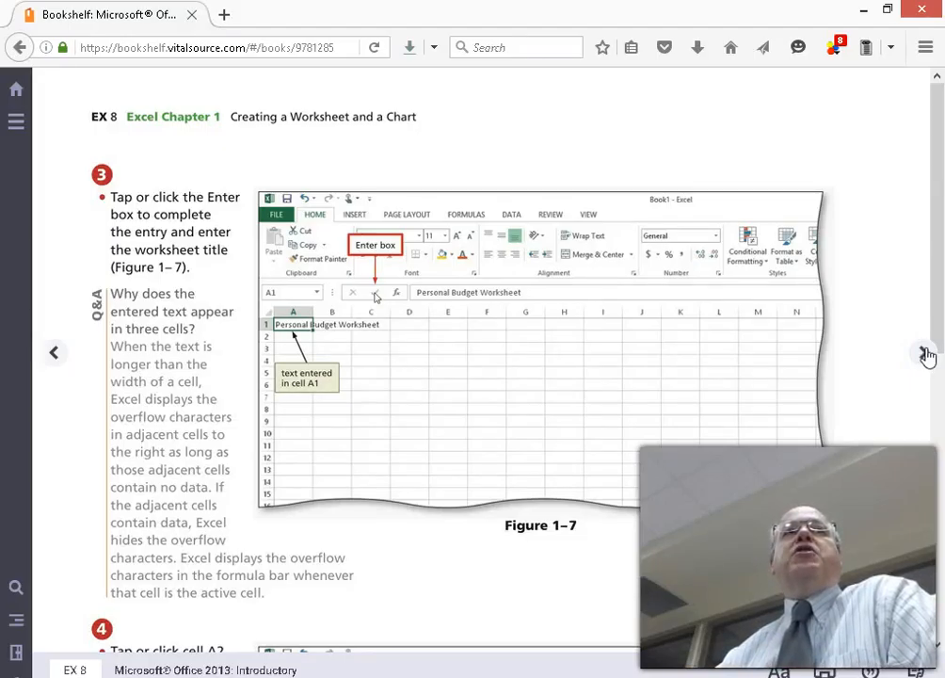
Switch back to the Excel workbook and enter the title in A1: the owner's full name in possessive form, followed by "Personal budget worksheet - cs101 sp2016".
key("alt+Tab")
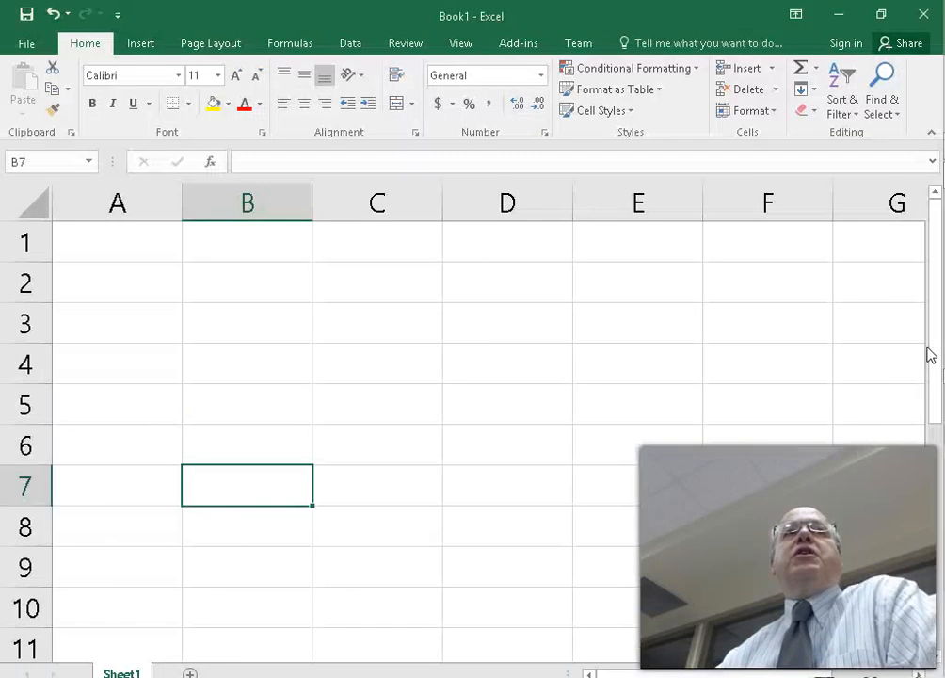
left_click(141, 251)
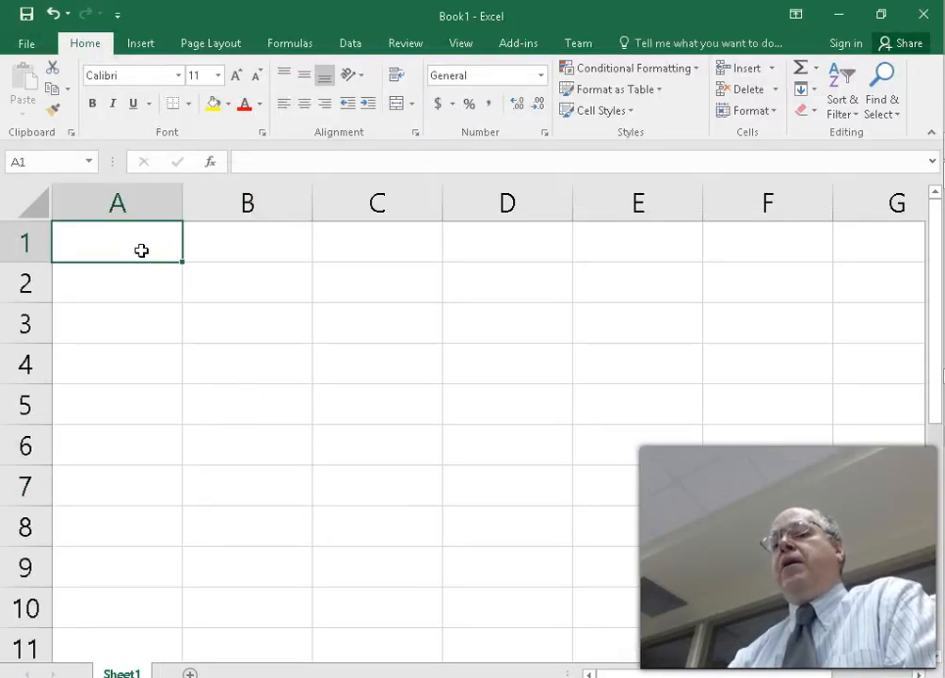
type("Arthur")
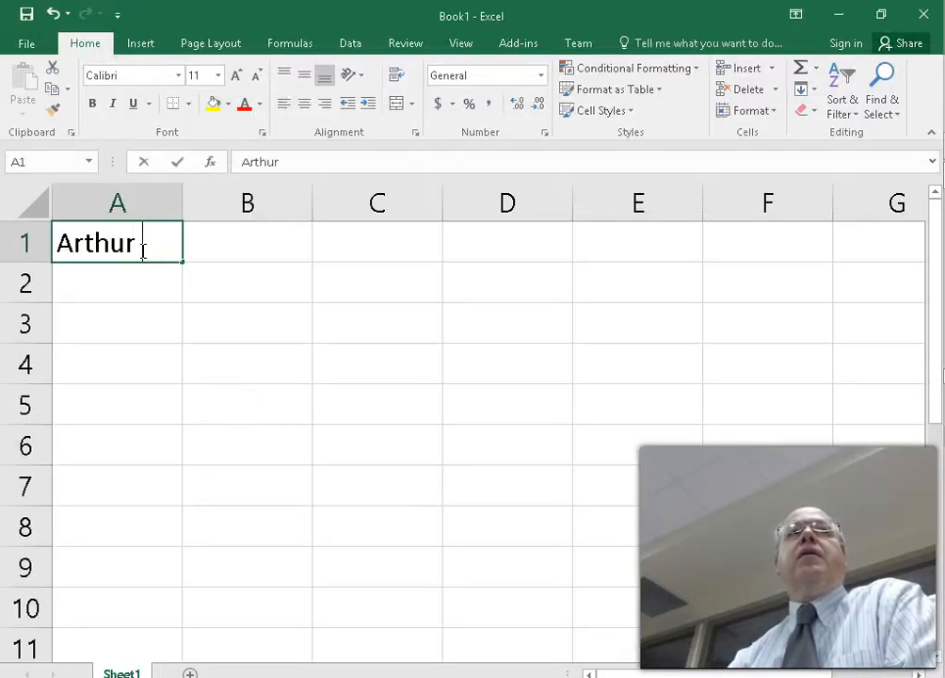
type(" Manning")
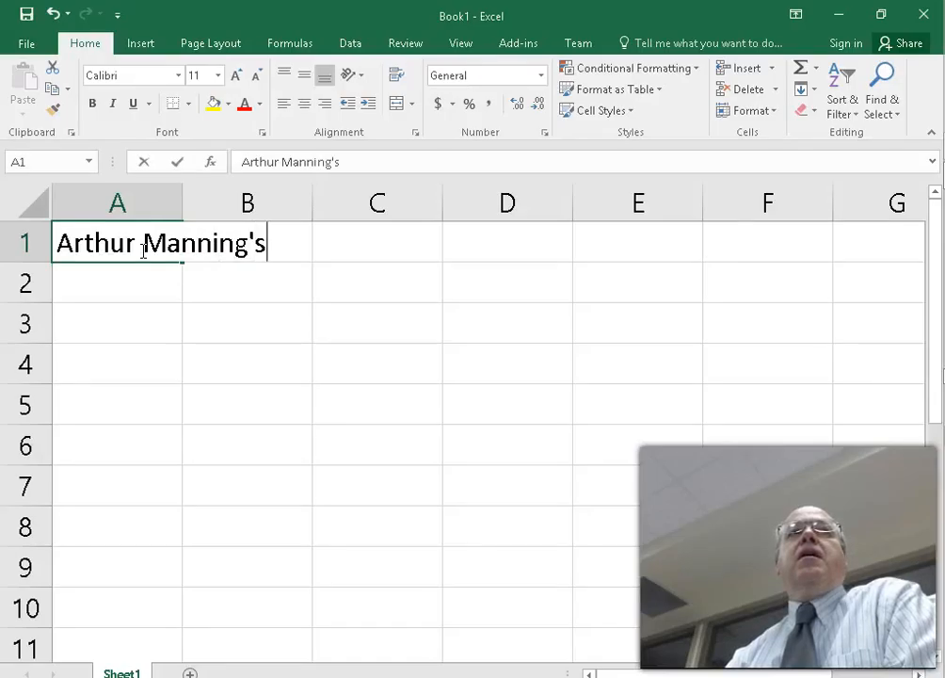
type("'s")
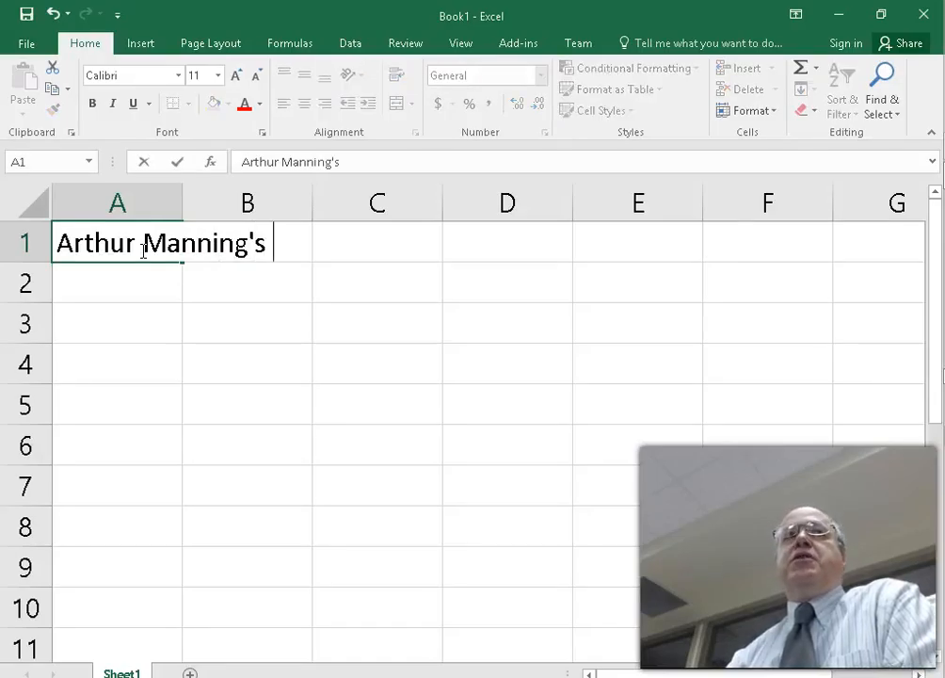
type(" Person")
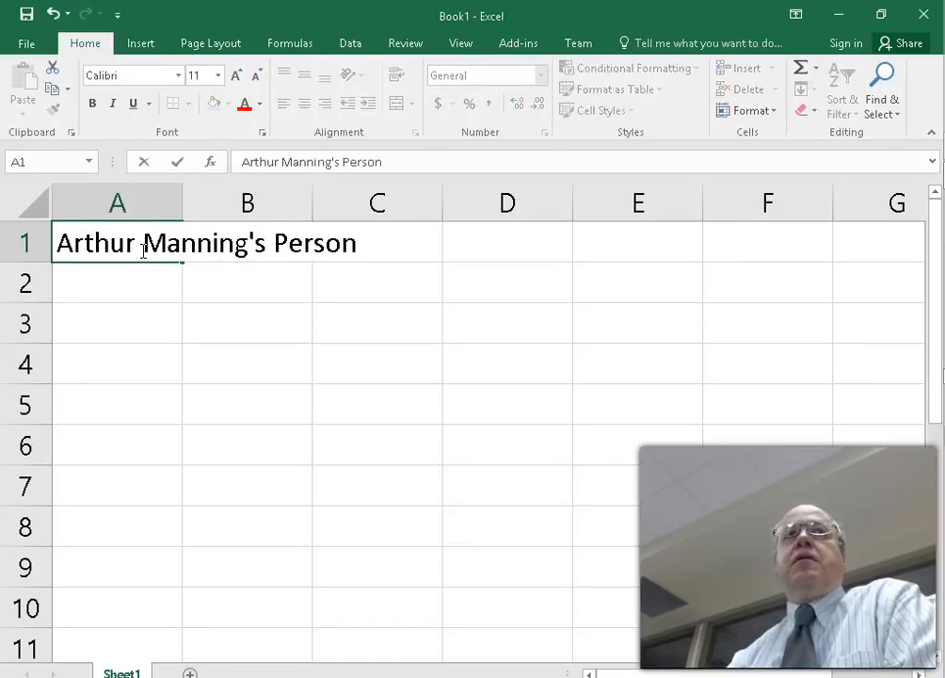
type("al budget worksheet -")
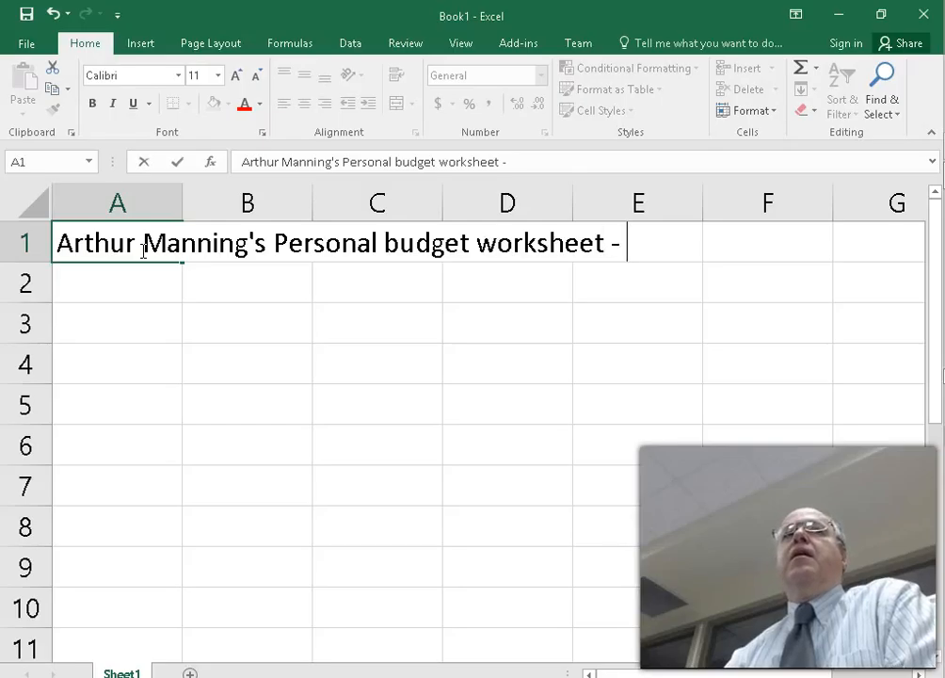
type(" cs101")
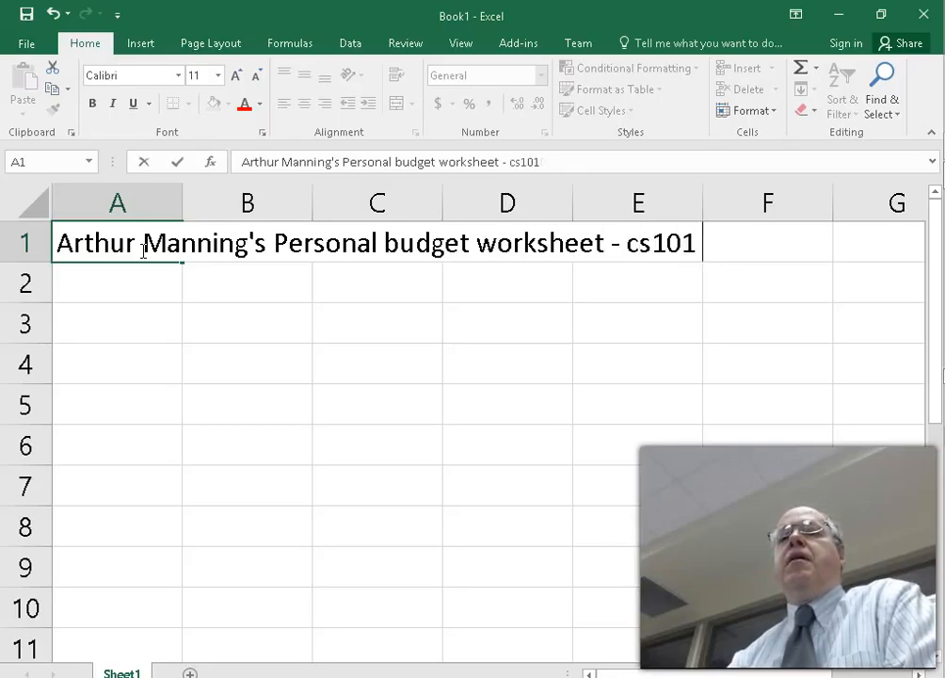
type("0 sp2016")
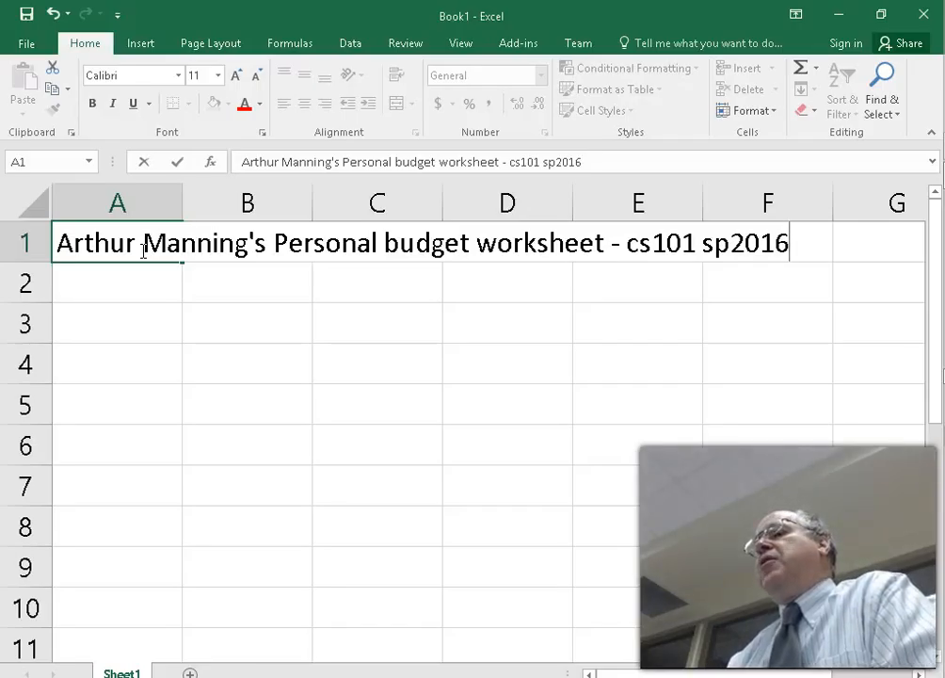
key("Return")
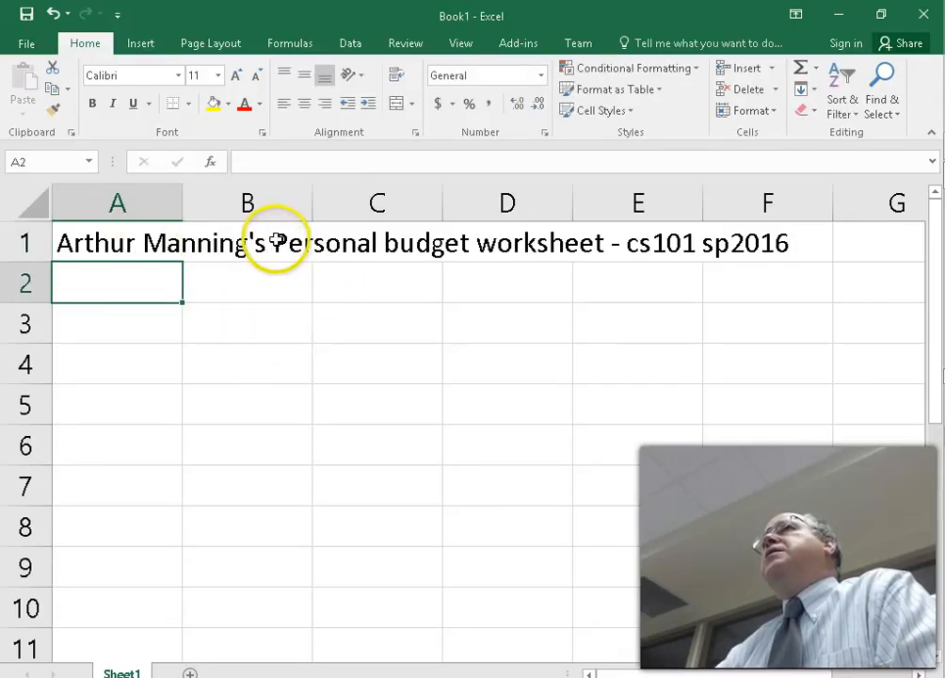
Select F1, E1, D1, C1 and A1 in turn to check which cell actually holds the title text.
left_click(789, 252)
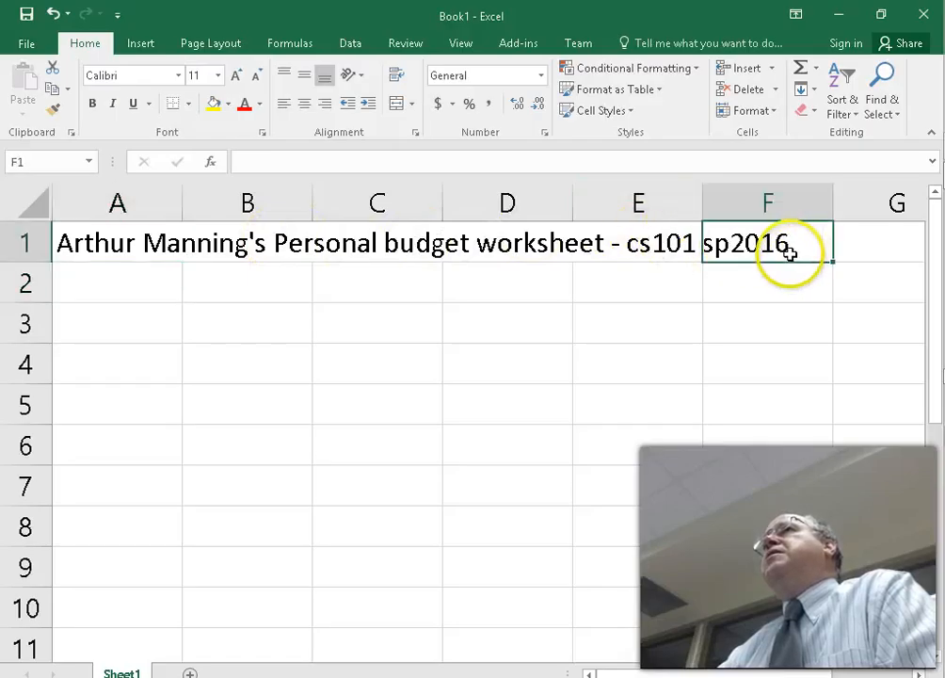
left_click(584, 235)
left_click(502, 238)
left_click(395, 247)
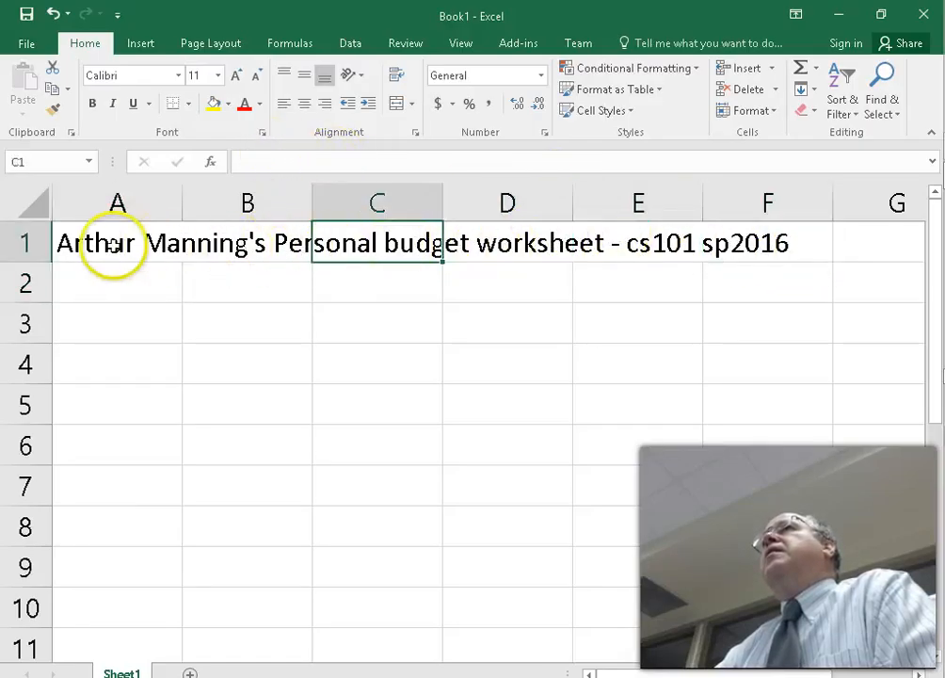
left_click(75, 238)
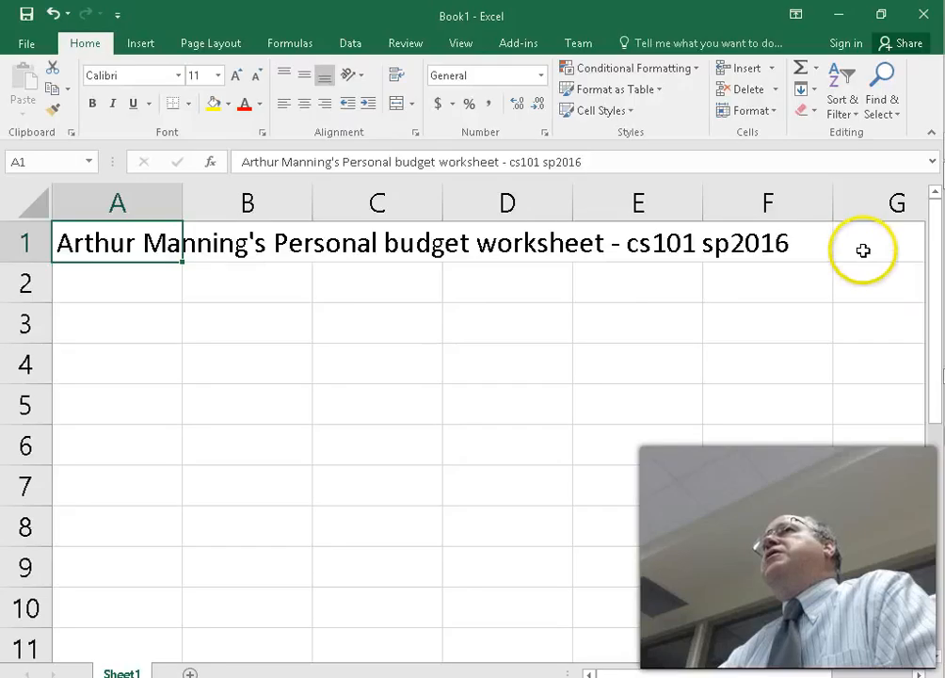
Enter hello in C1 to test the title's overflow across adjacent cells, and clear C1 again.
left_click(380, 243)
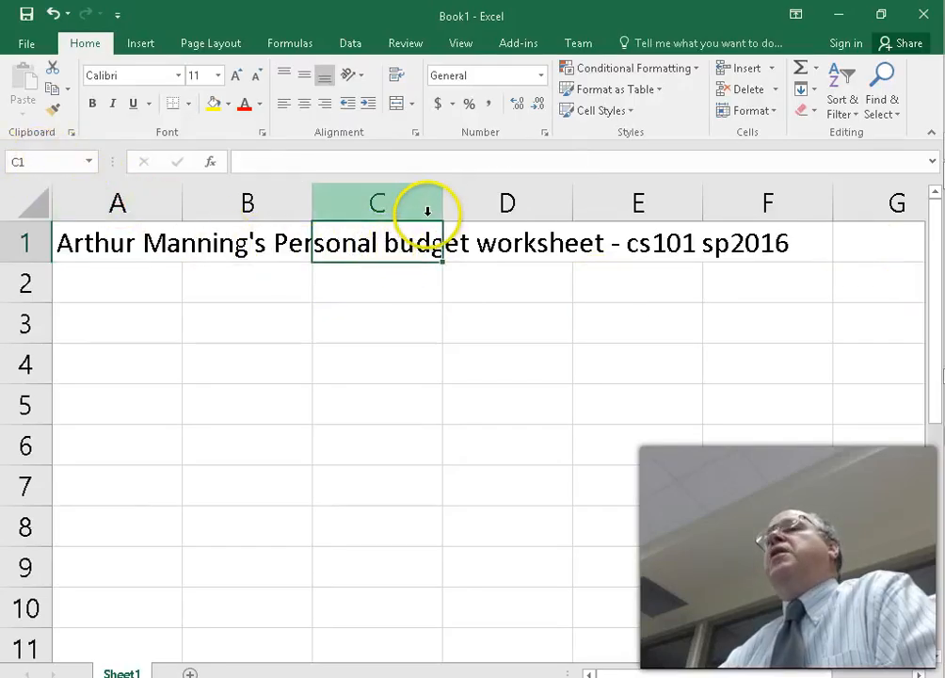
type("hel")
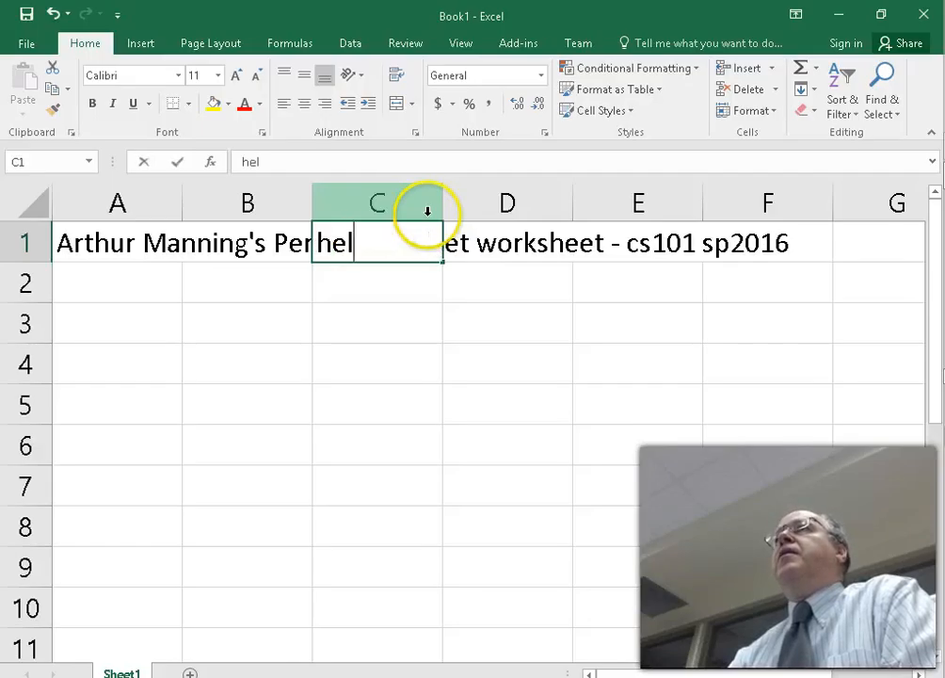
type("lo")
key("Return")
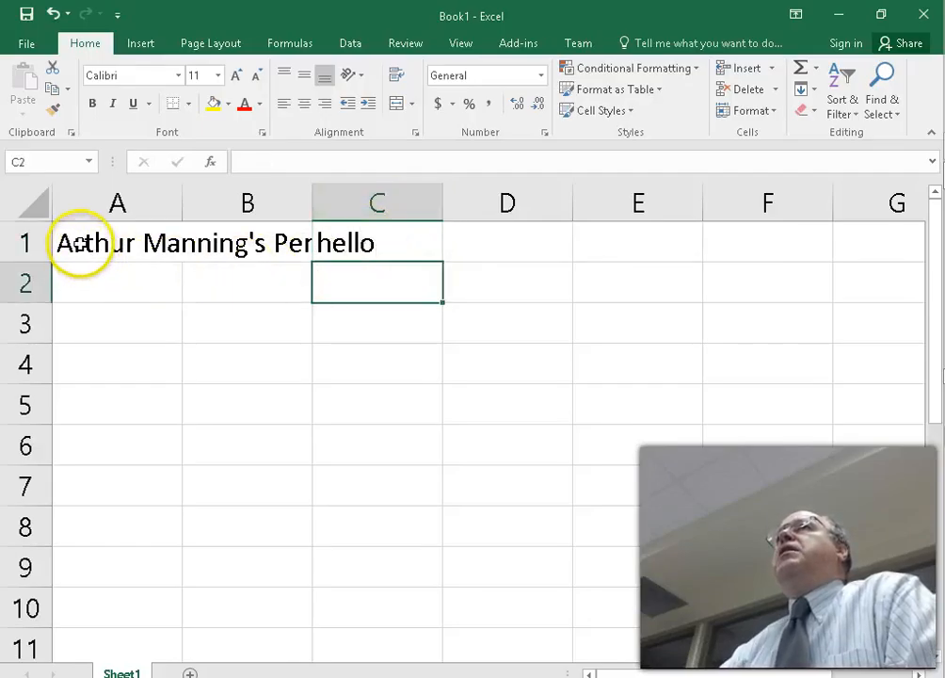
left_click(358, 246)
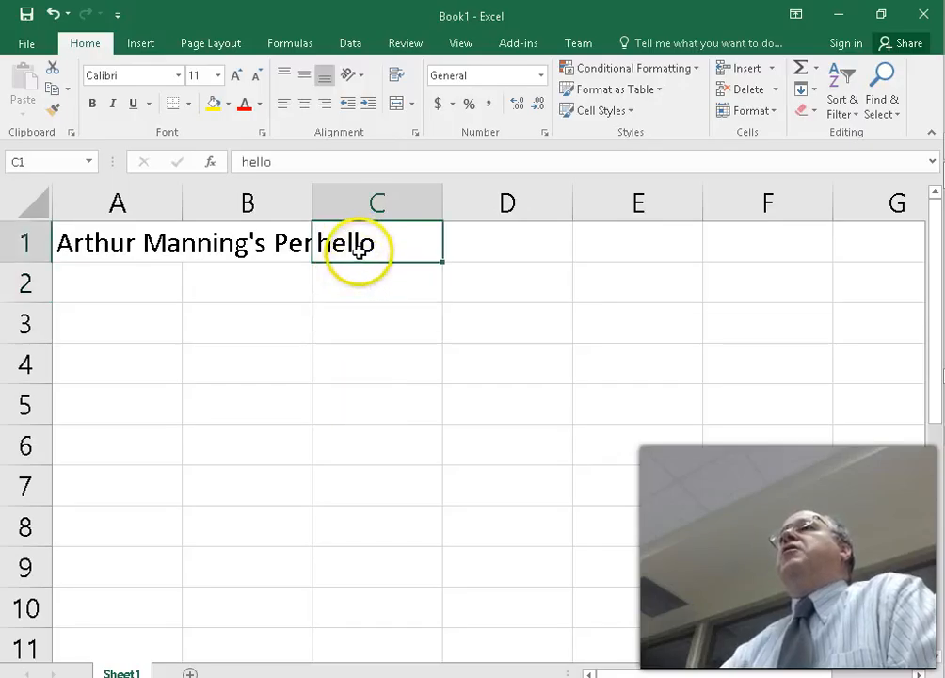
key("Delete")
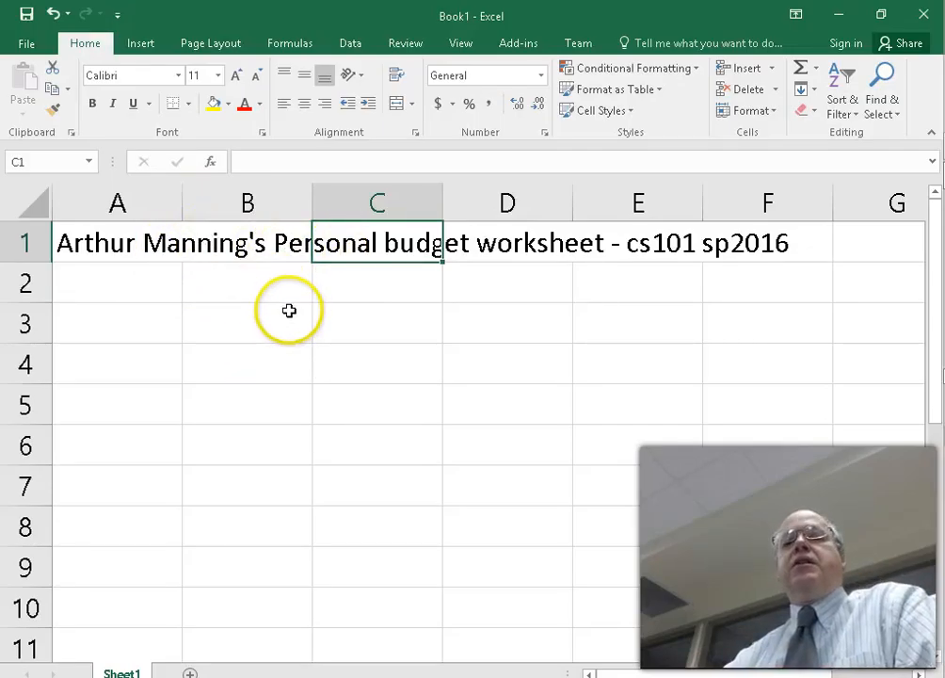
Compare the title in A1 with the textbook's figure and read step 4 on page EX 8 about the worksheet subtitle.
key("alt+Tab")
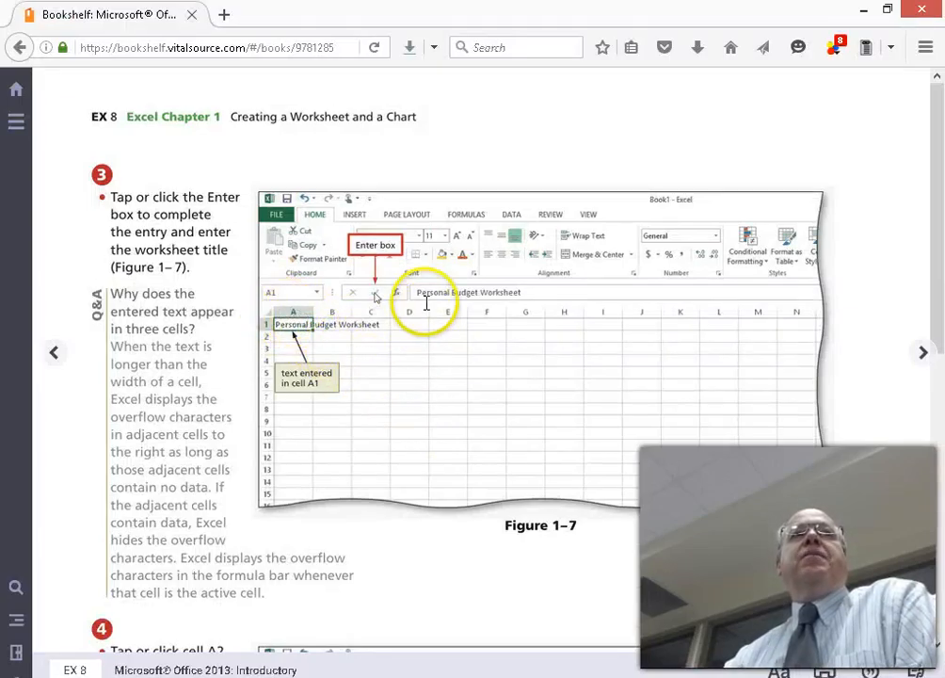
key("alt+Tab")
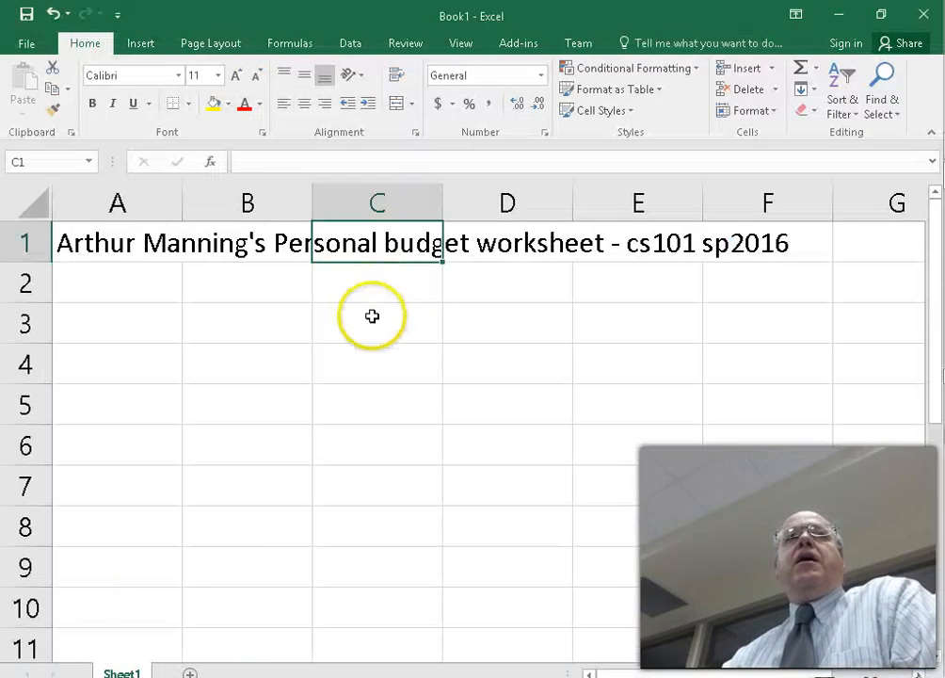
left_click(94, 238)
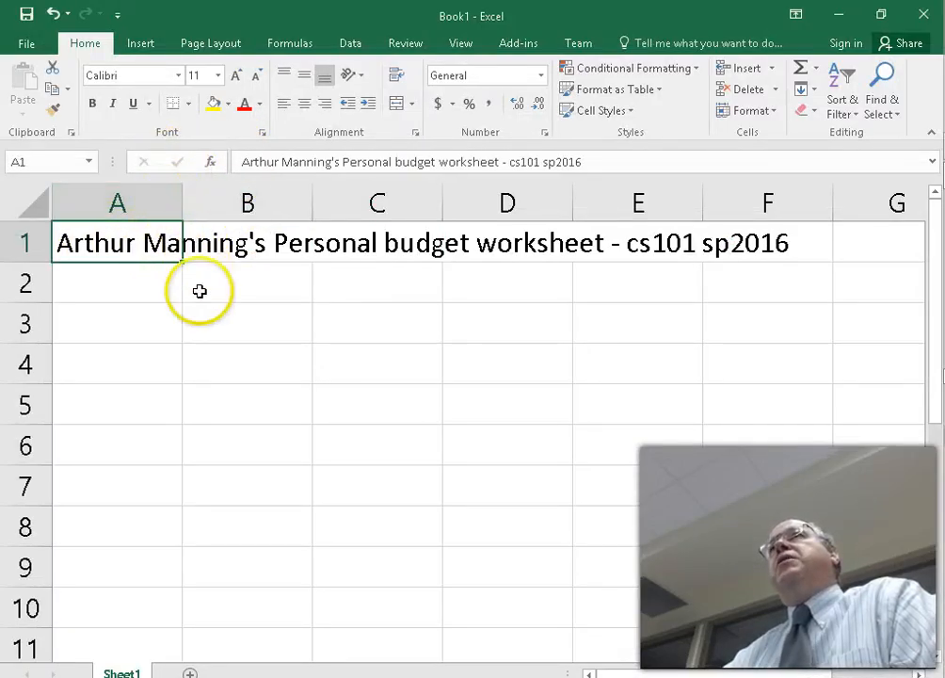
key("alt+Tab")
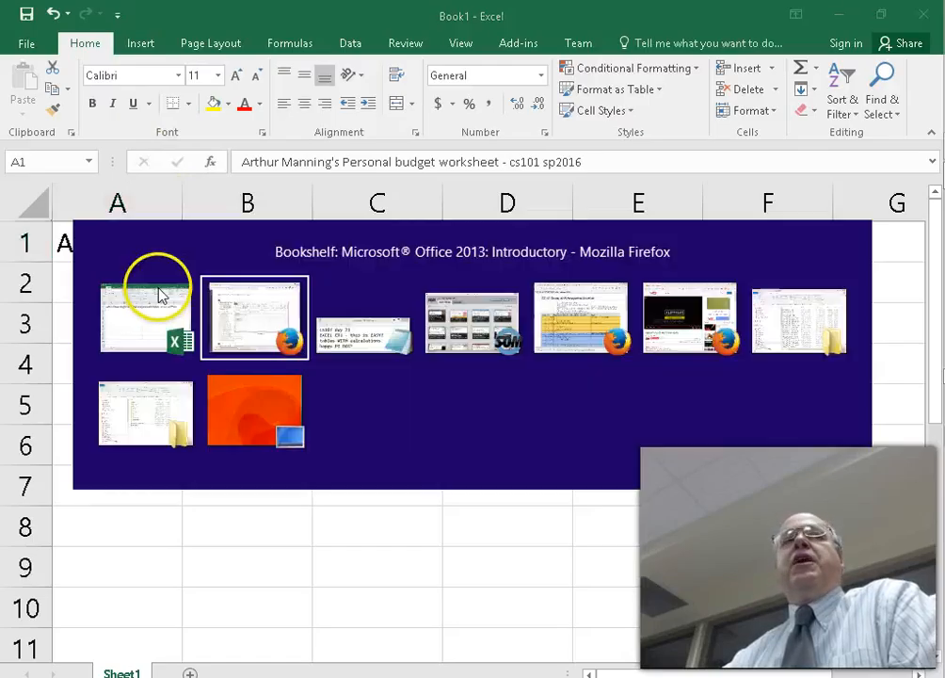
scroll(370, 417, "down", 3)
scroll(371, 417, "down", 5)
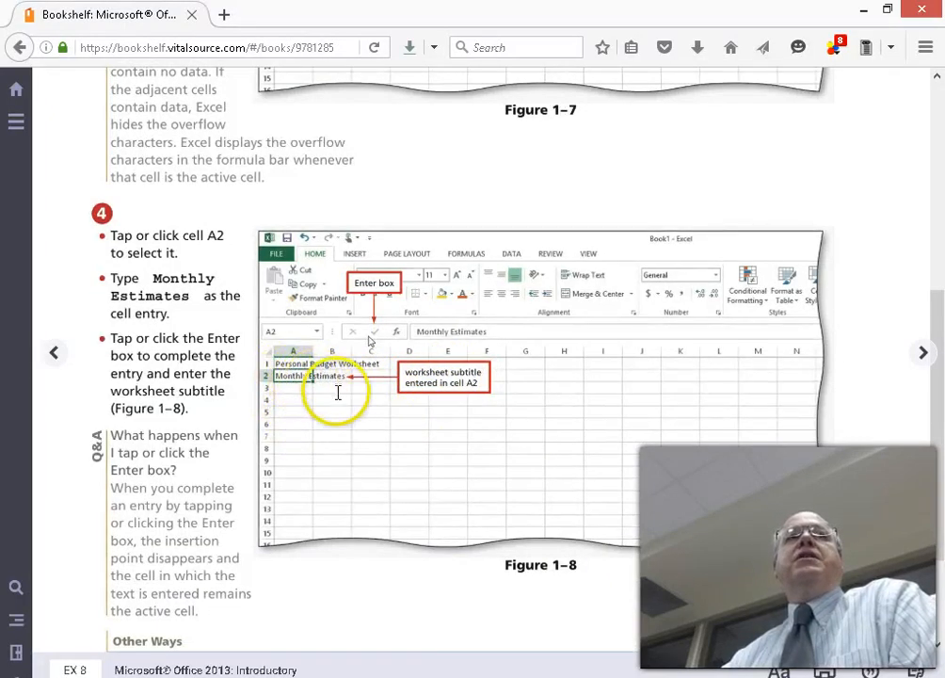
Switch back to the Excel workbook and enter the subtitle Monthly Estimates in A2, checking the wording against the textbook.
key("alt+Tab")
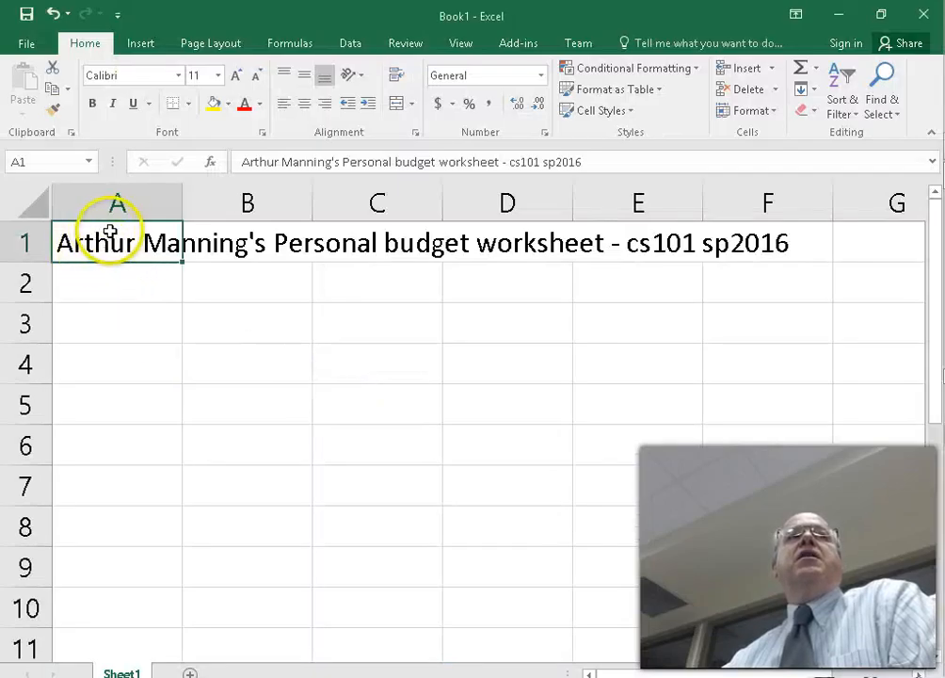
left_click(104, 282)
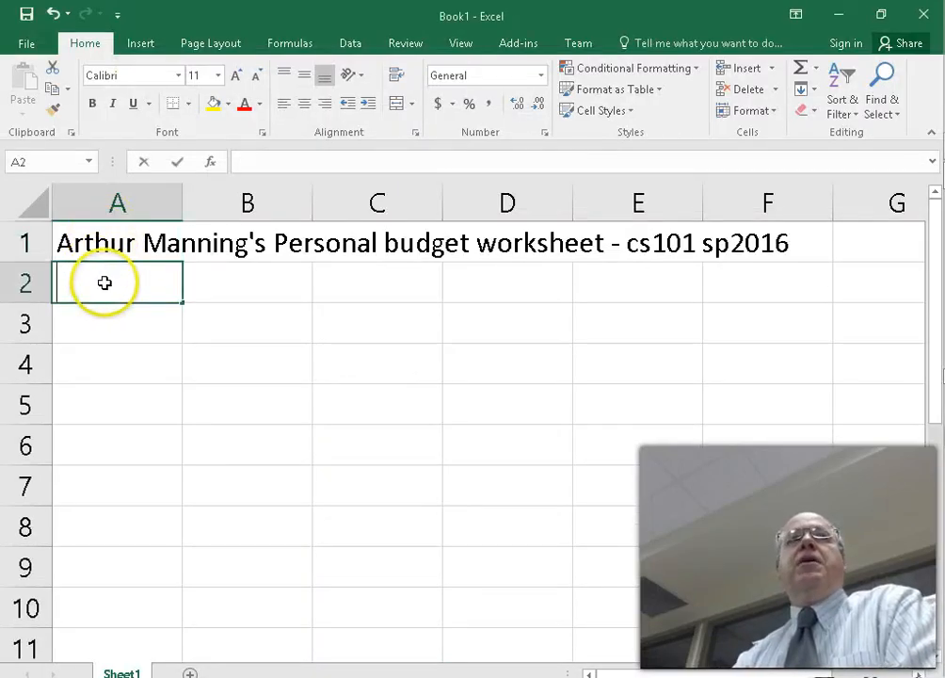
type("Monthl")
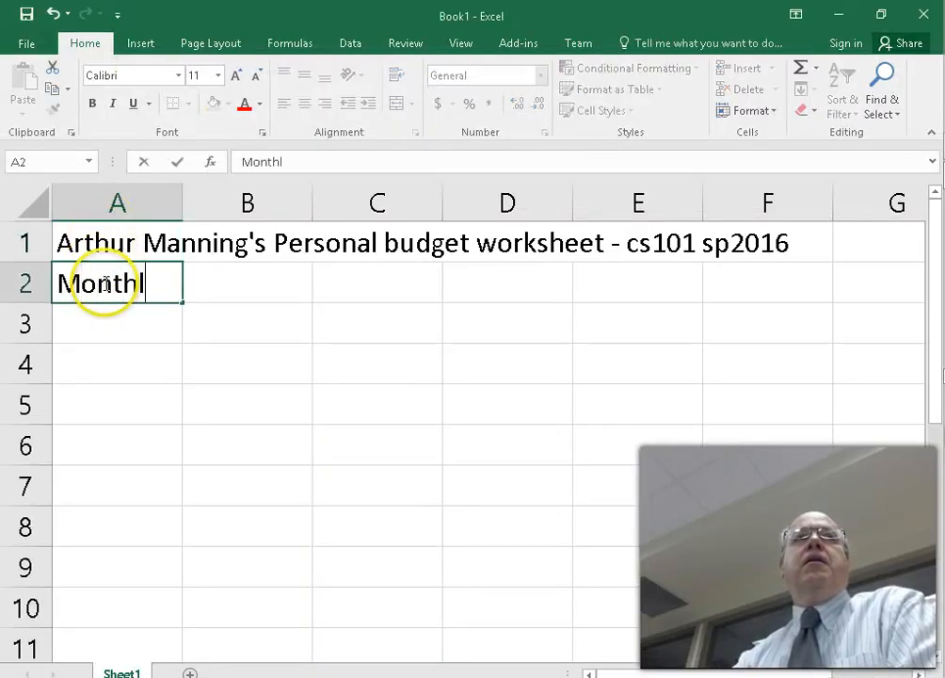
key("alt+Tab")
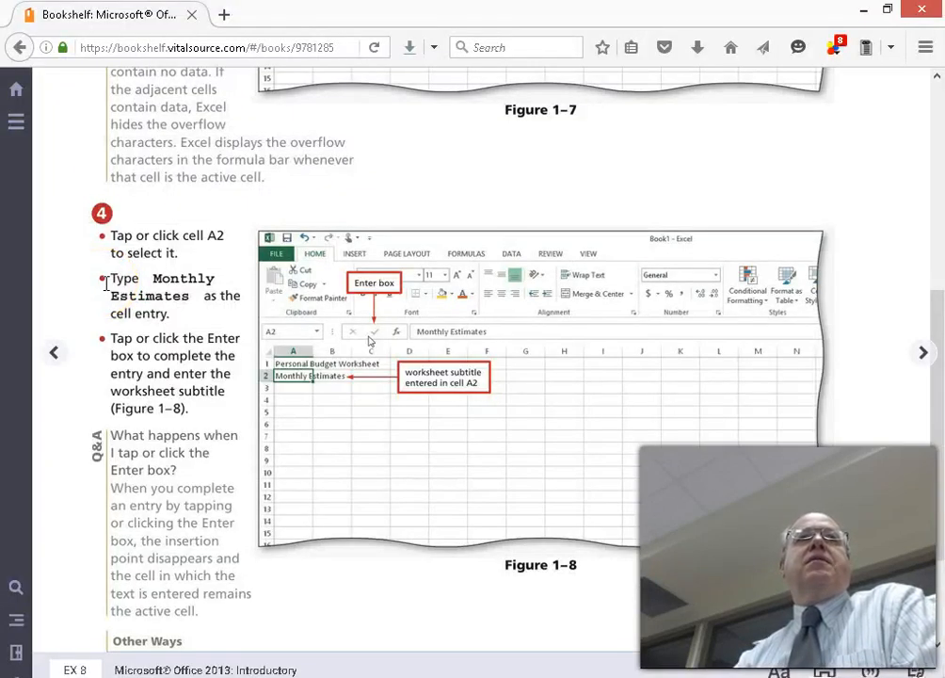
key("alt+Tab")
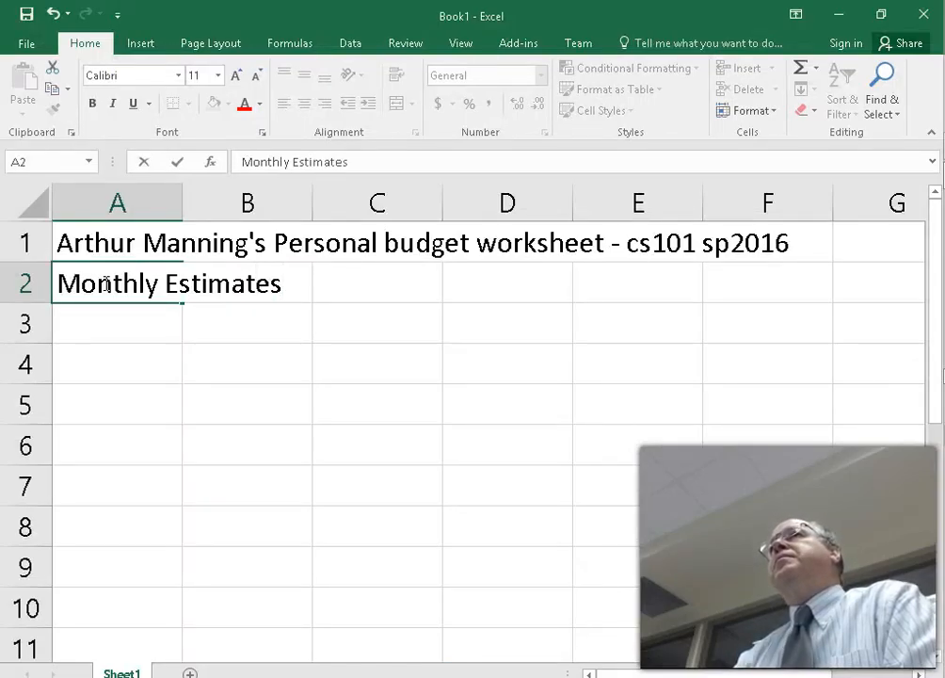
key("Return")
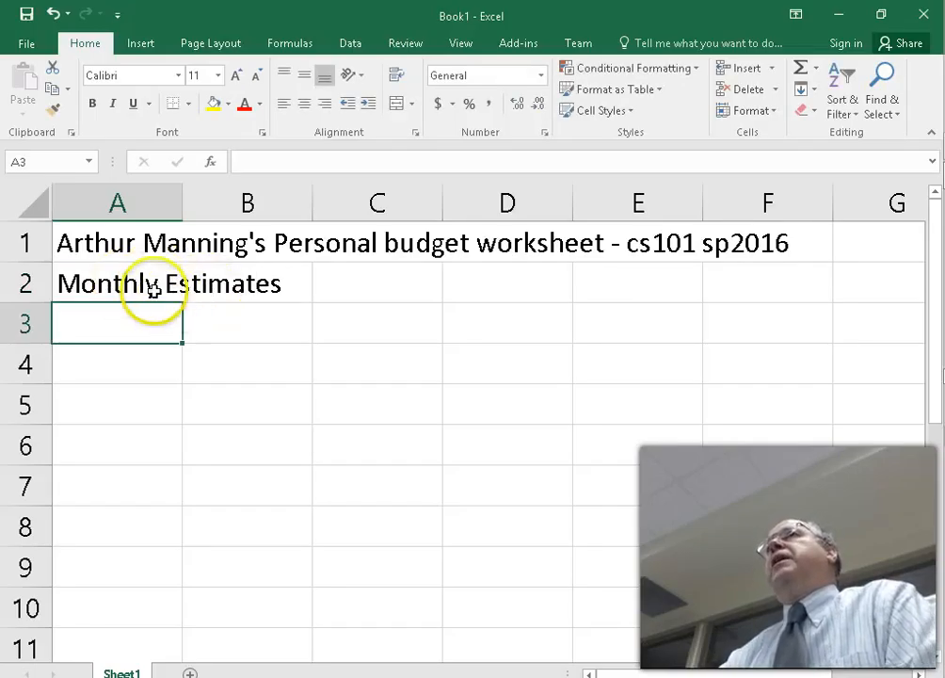
Switch to the textbook and read the instructions for entering column titles on pages EX 9 and EX 10.
key("alt+Tab")
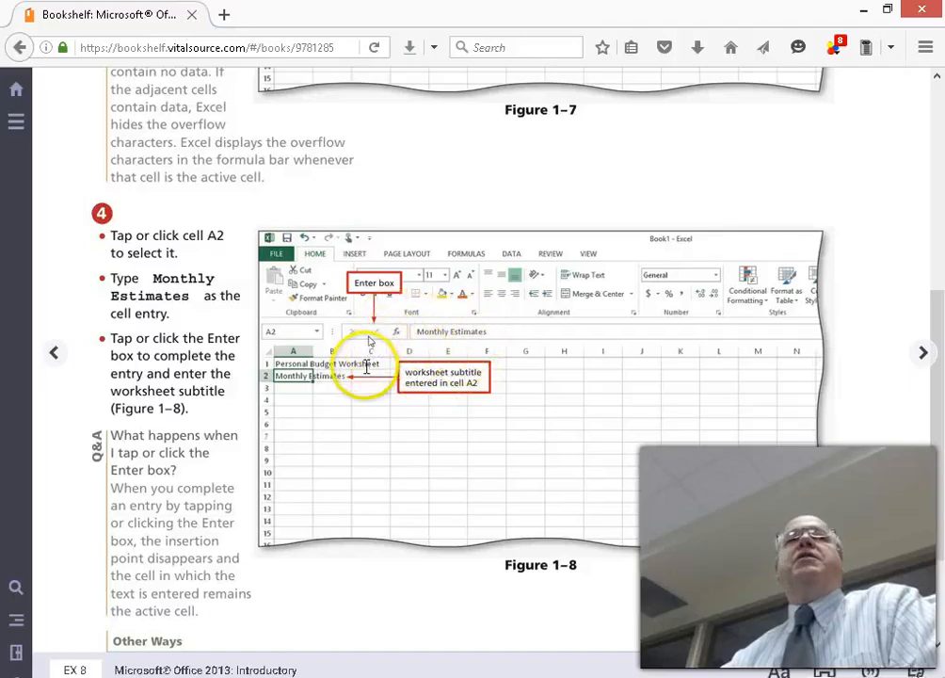
left_click(923, 353)
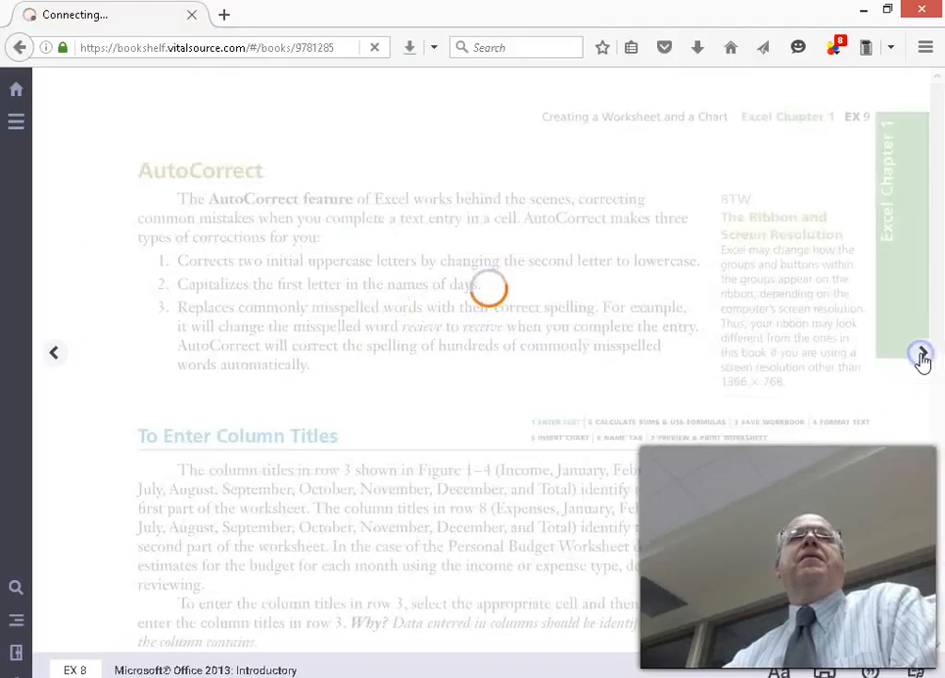
scroll(574, 358, "down", 5)
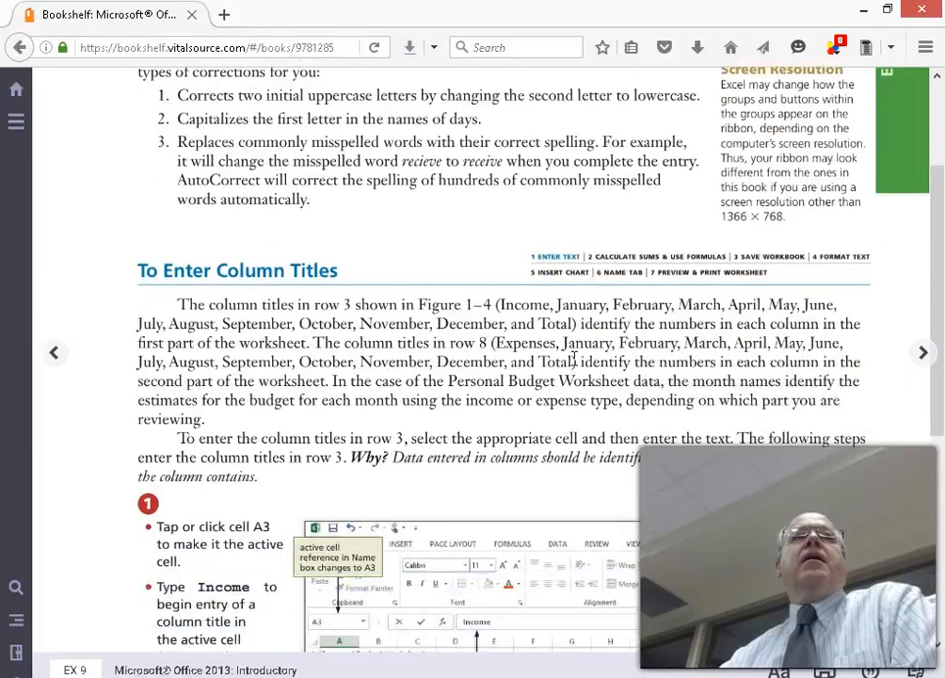
scroll(574, 358, "down", 2)
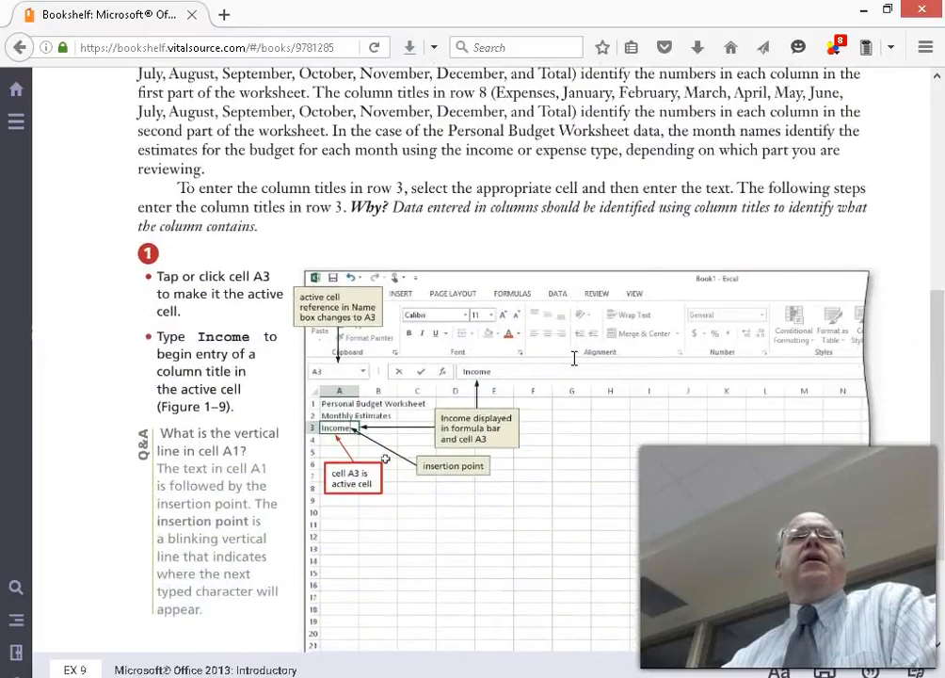
scroll(575, 359, "down", 2)
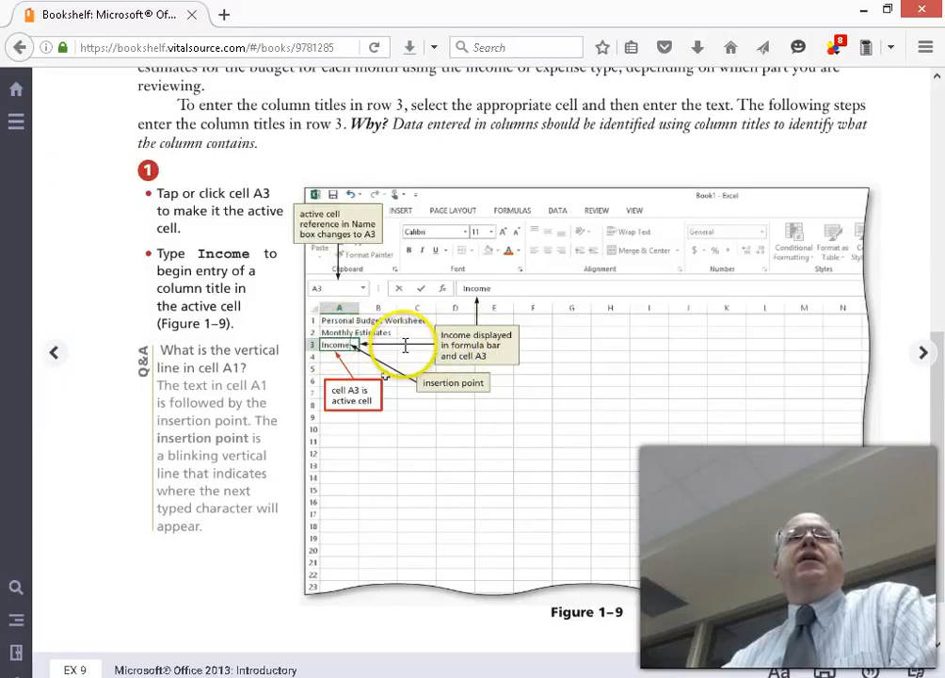
left_click(922, 354)
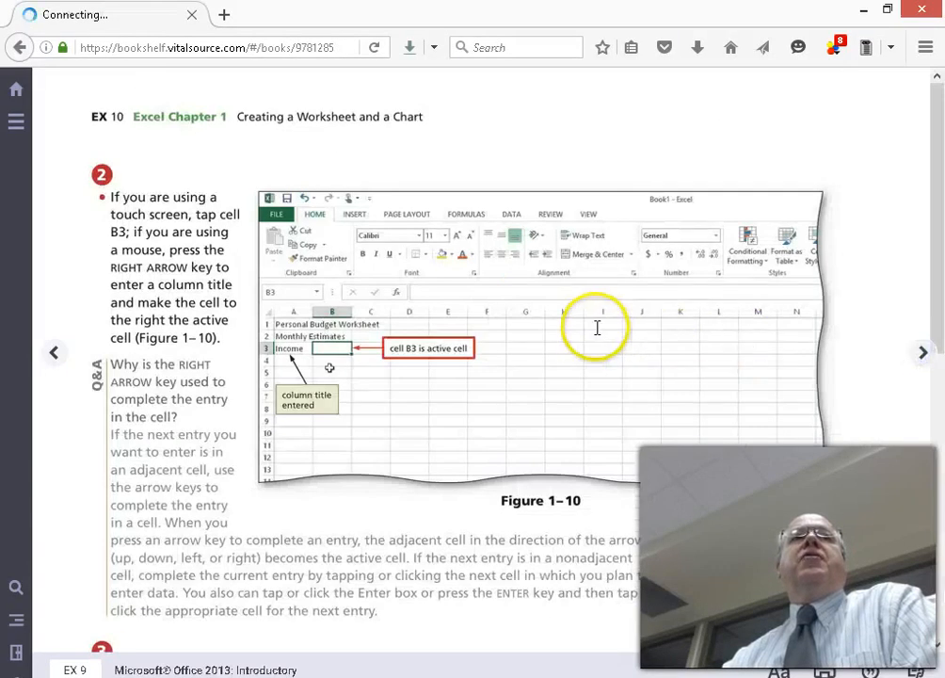
scroll(600, 322, "down", 2)
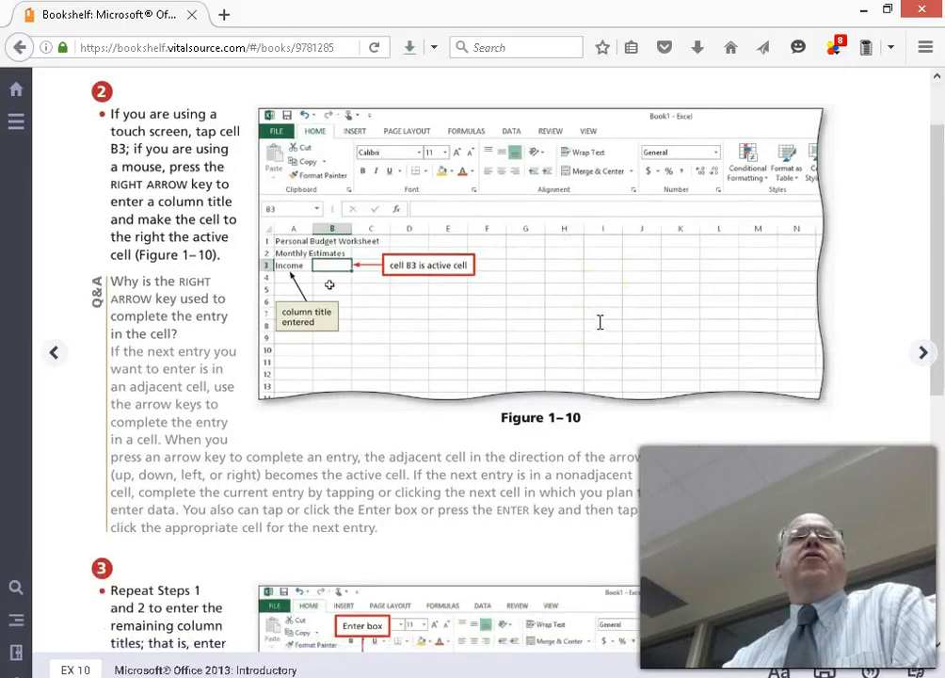
scroll(600, 322, "down", 5)
Switch back to the Excel workbook, enter the column title Income in A3 and make B3 the active cell.
key("alt+Tab")
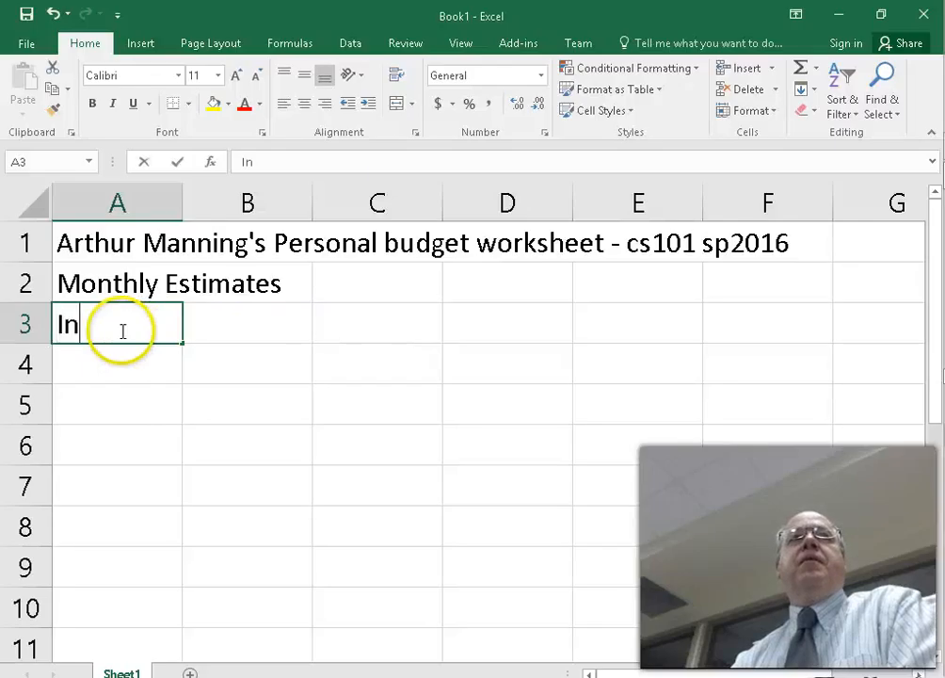
type("Income")
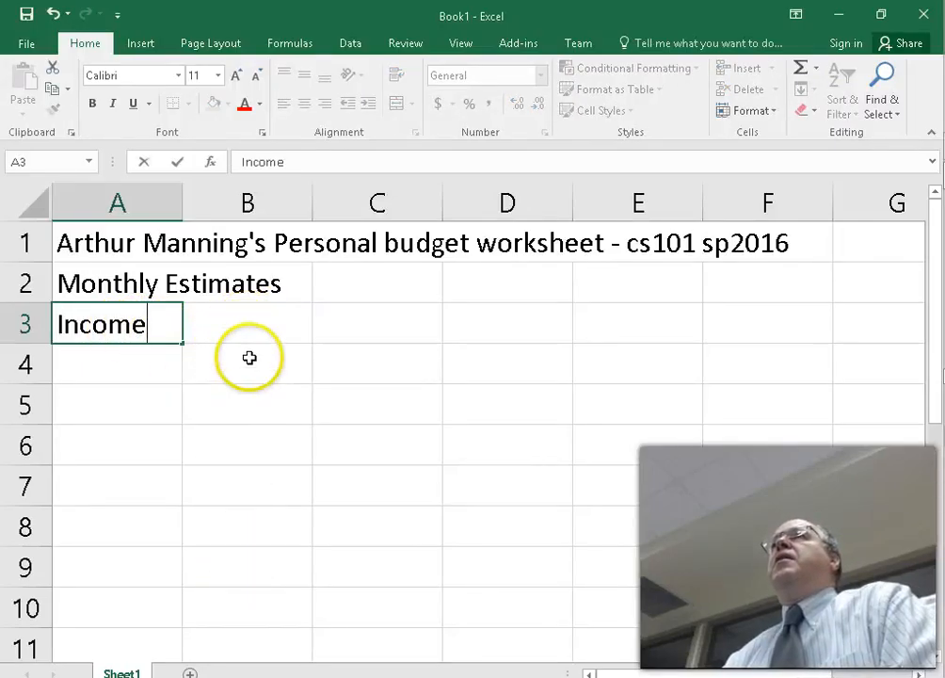
left_click(252, 325)
left_click(255, 329)
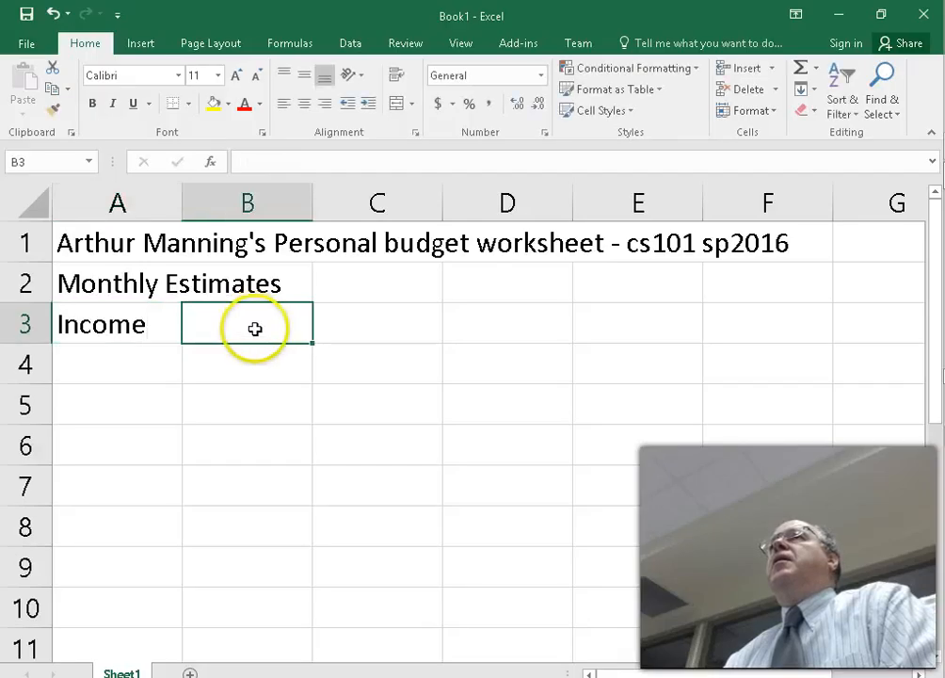
Check the textbook's step for the remaining column titles and enter January in B3 of the workbook.
key("alt+Tab")
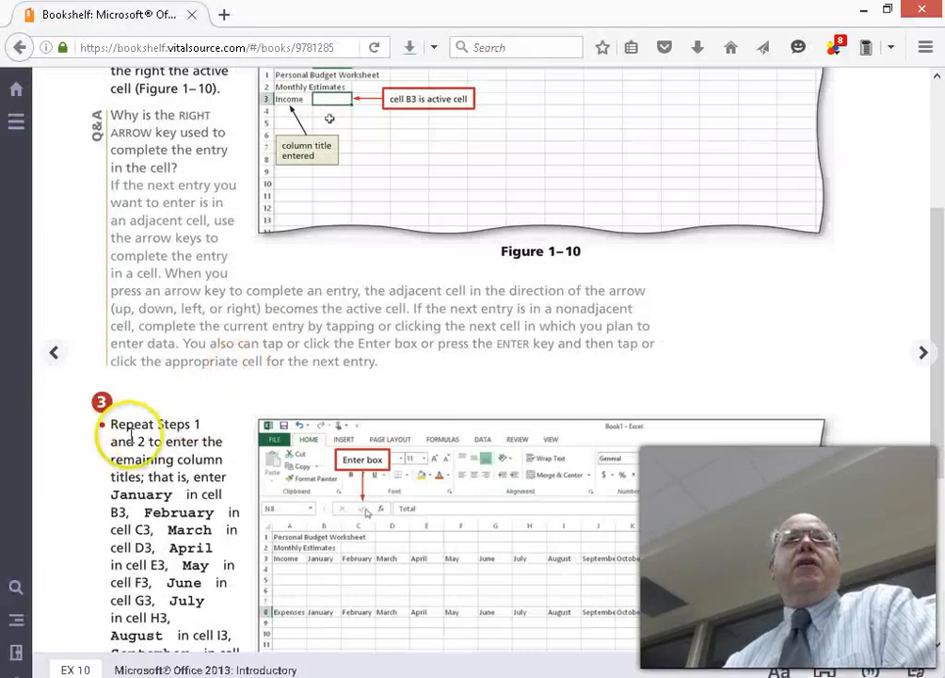
key("alt+Tab")
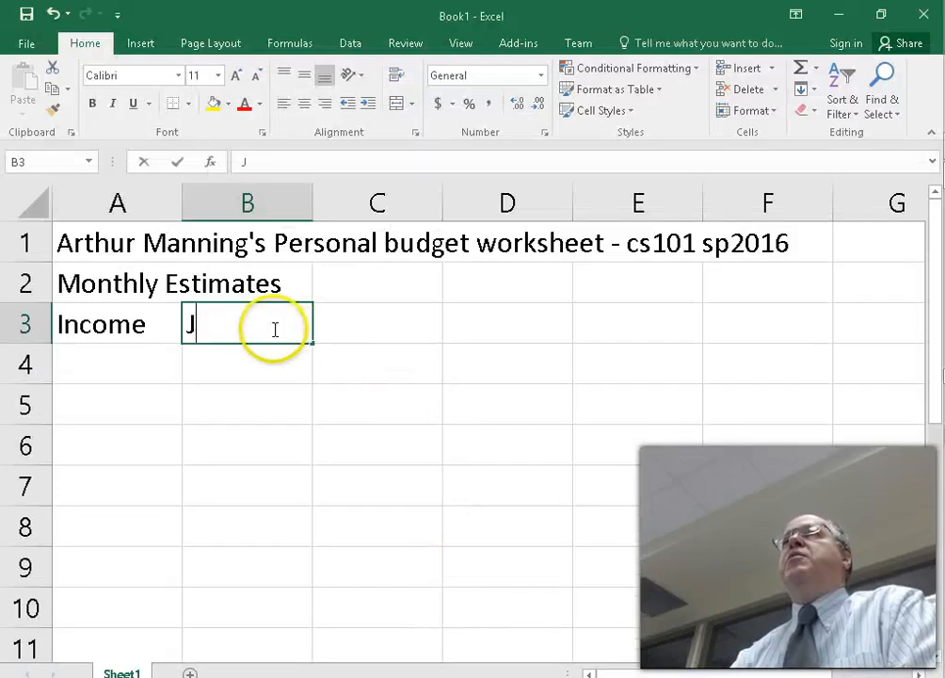
type("January")
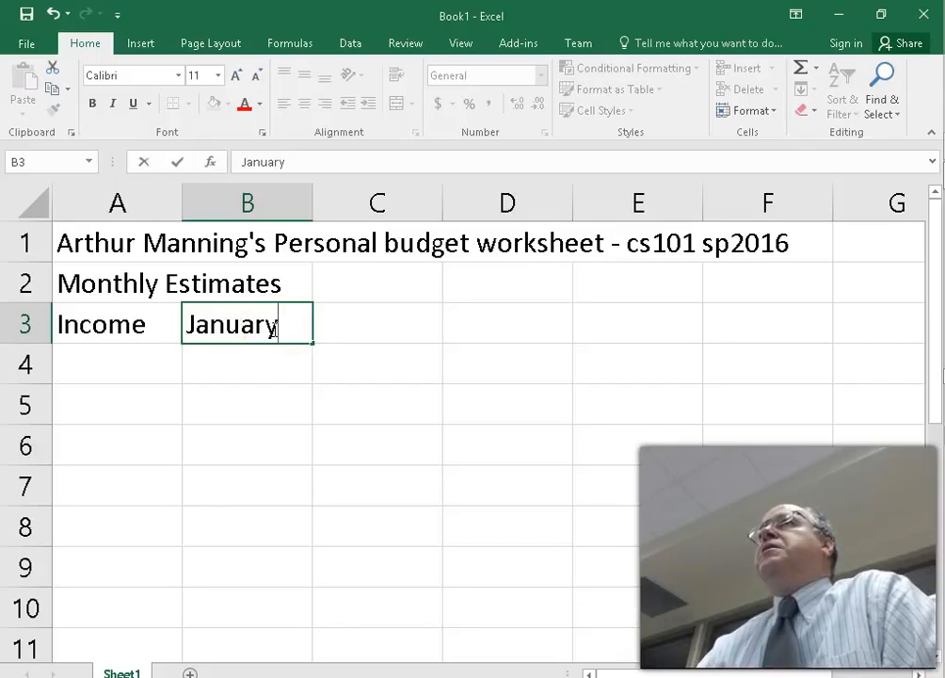
key("Return")
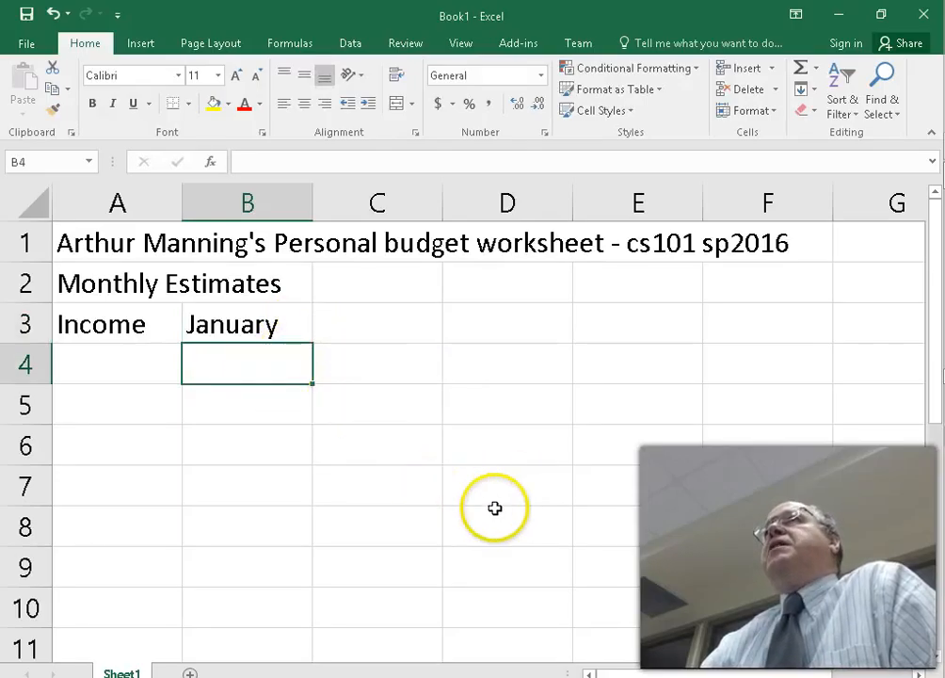
Fill the month series from January in B3 across row 3 through December in M3.
left_click(243, 327)
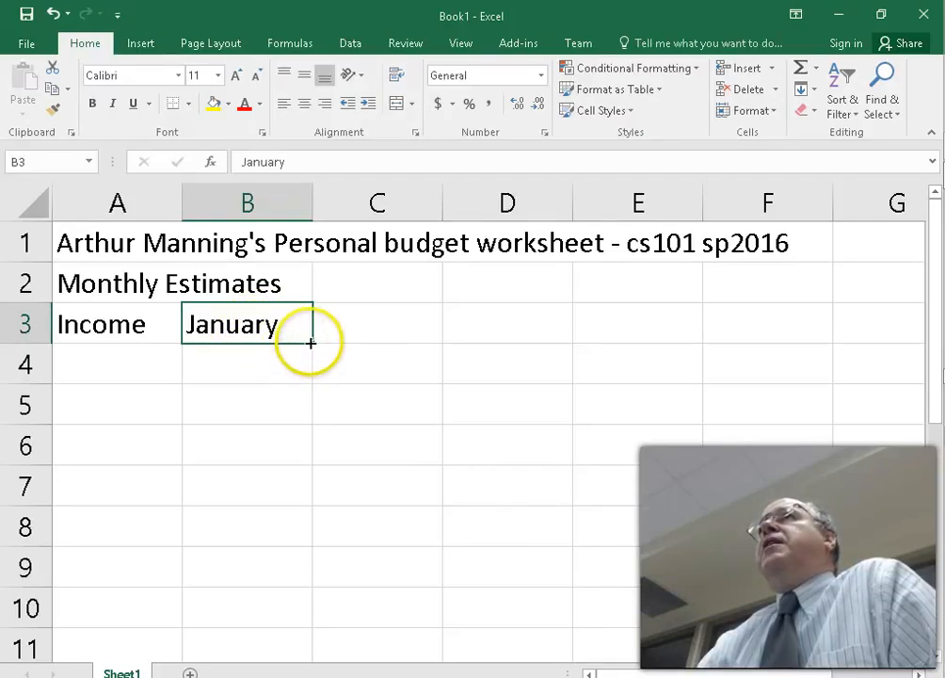
left_click_drag(311, 343, 541, 340)
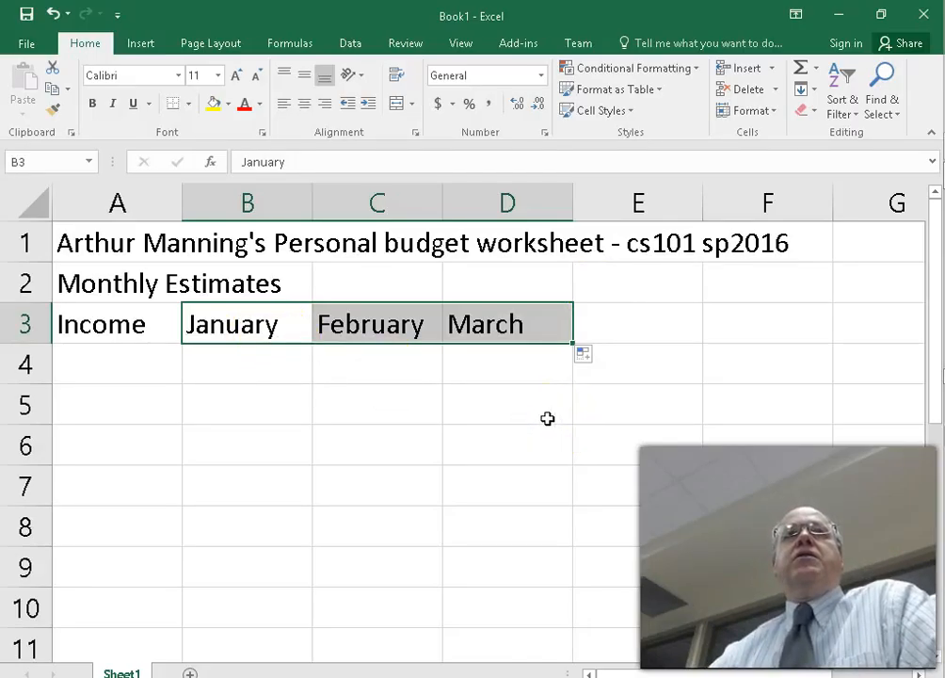
scroll(547, 418, "down", 4, "ctrl")
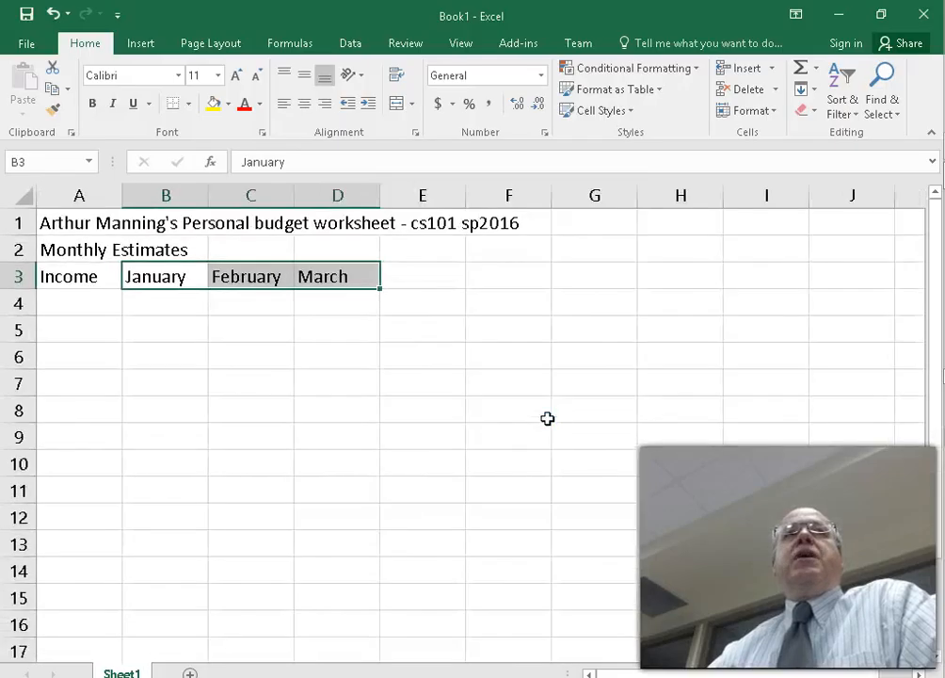
left_click_drag(380, 288, 911, 285)
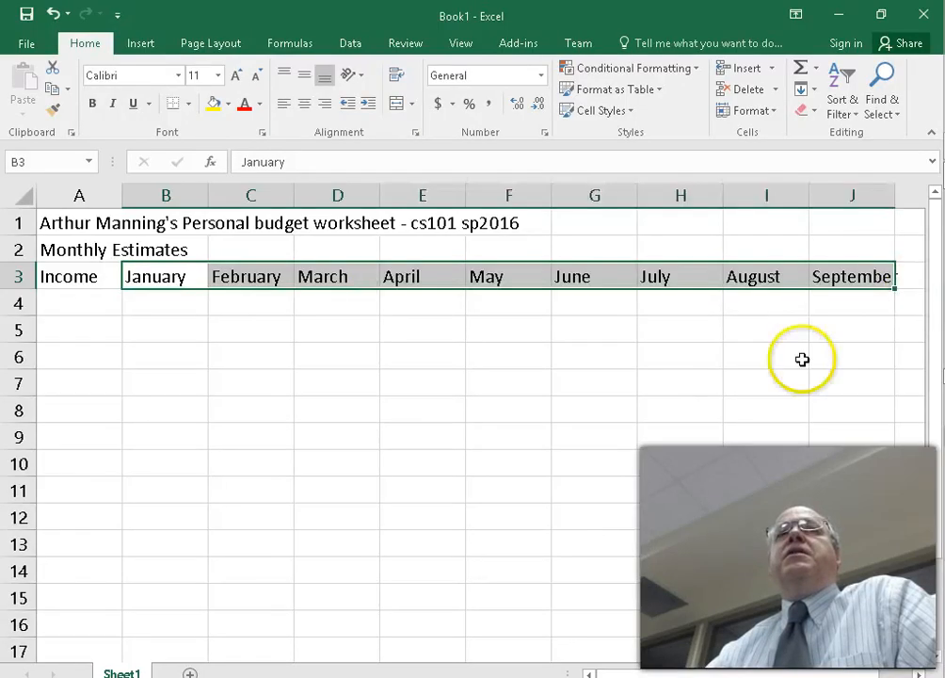
scroll(691, 407, "down", 1)
scroll(691, 408, "down", 1)
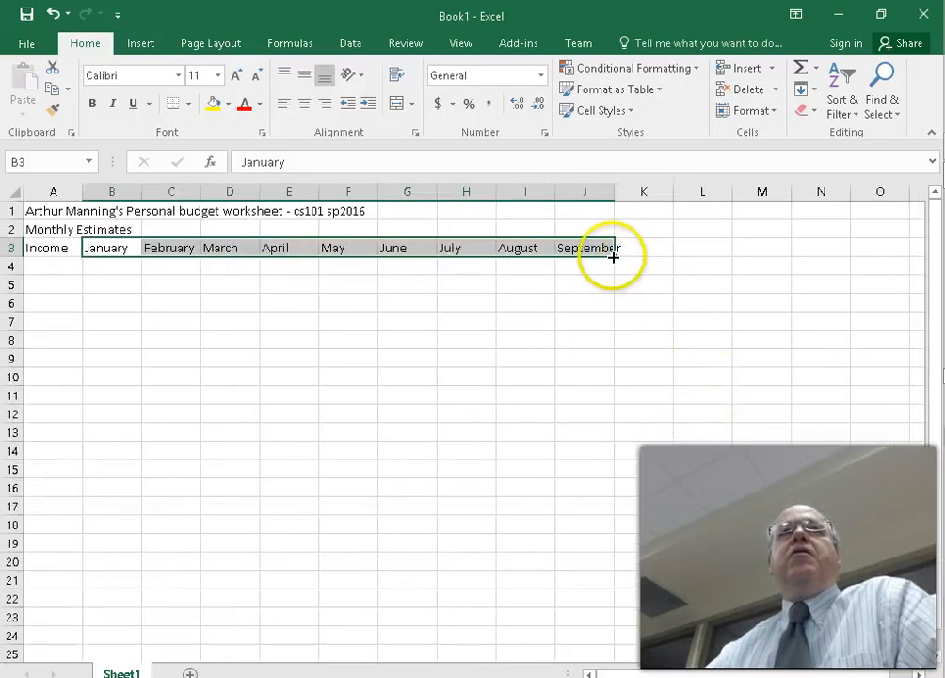
left_click_drag(613, 256, 789, 259)
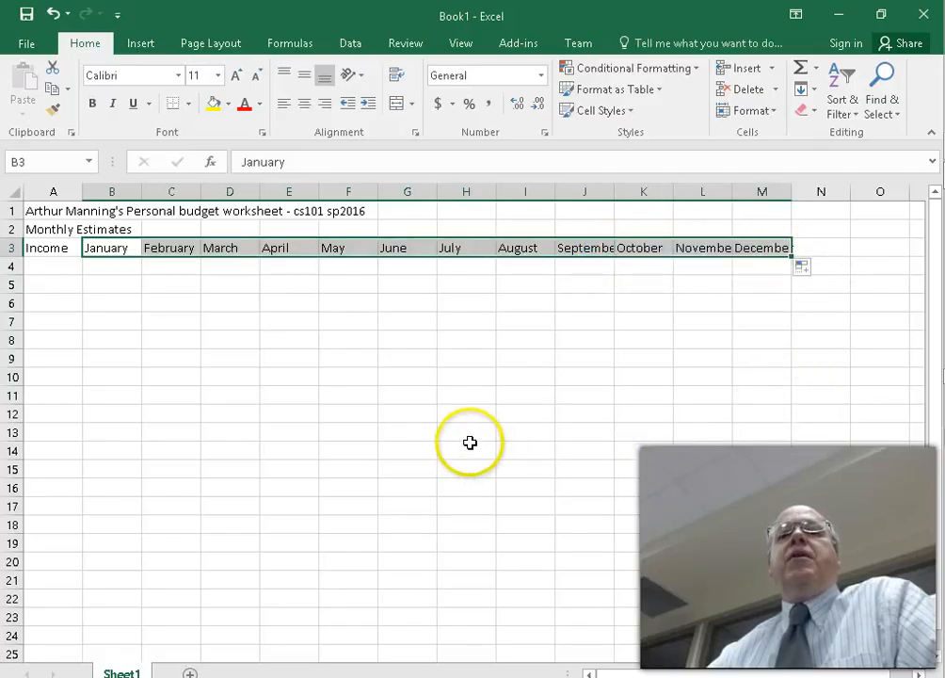
Enter monday in cell C5 and fill the weekday series across to E5.
scroll(496, 446, "up", 4)
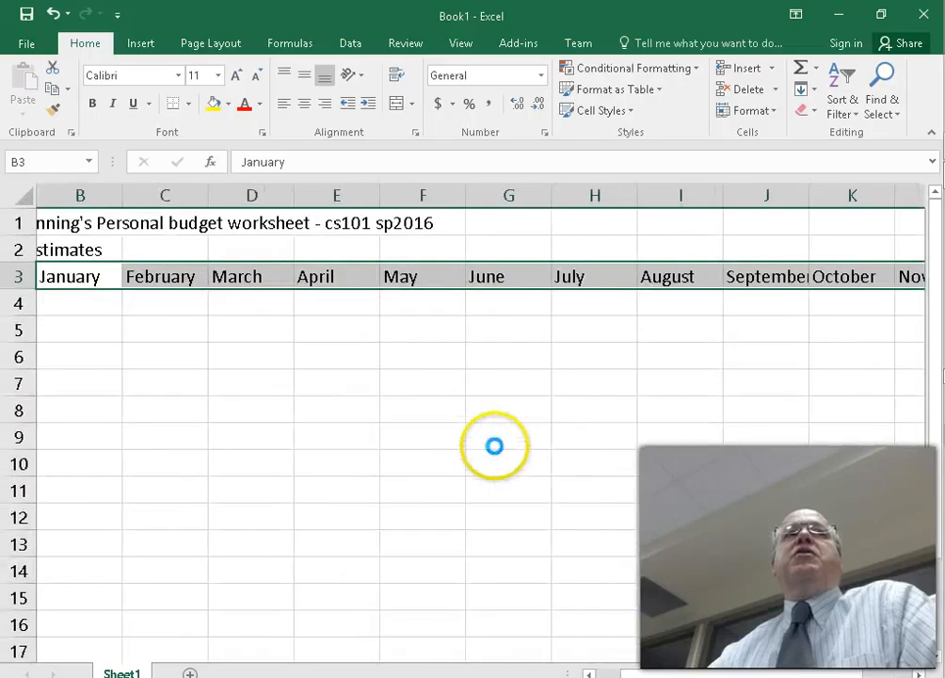
scroll(495, 446, "up", 1)
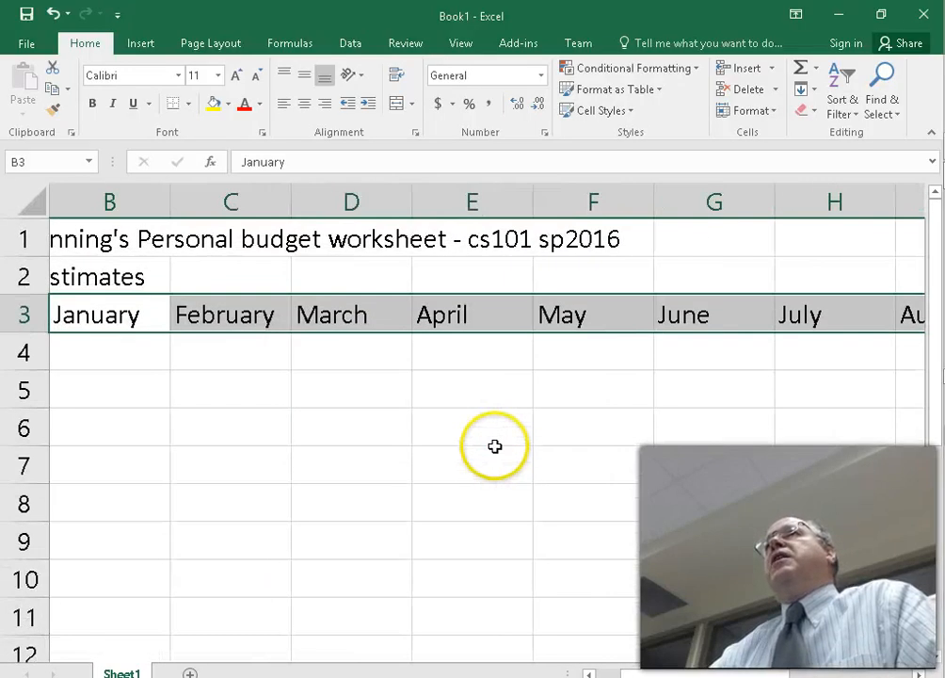
left_click(242, 396)
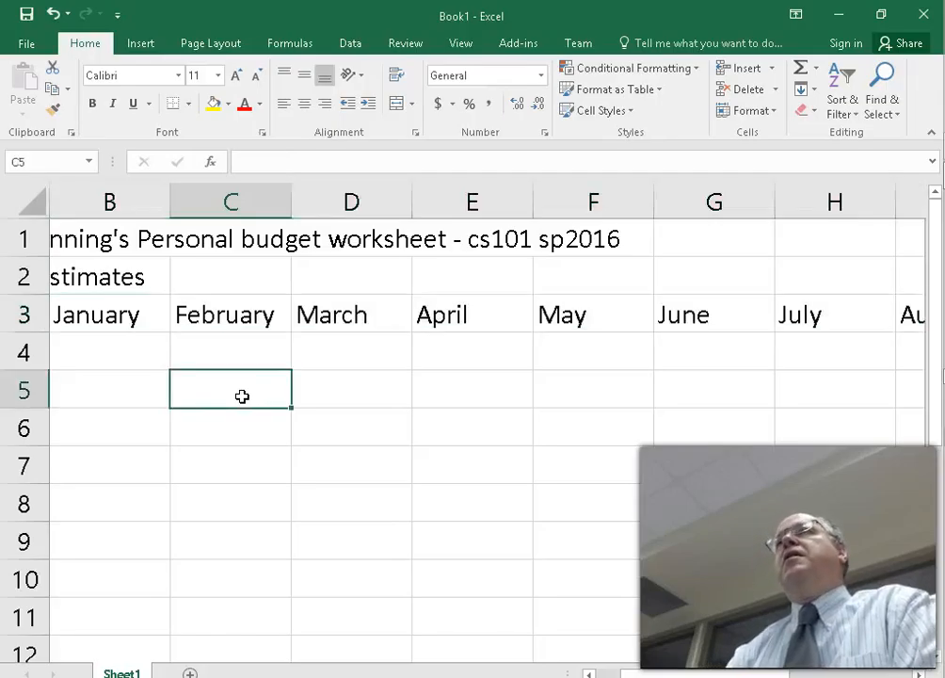
type("monday")
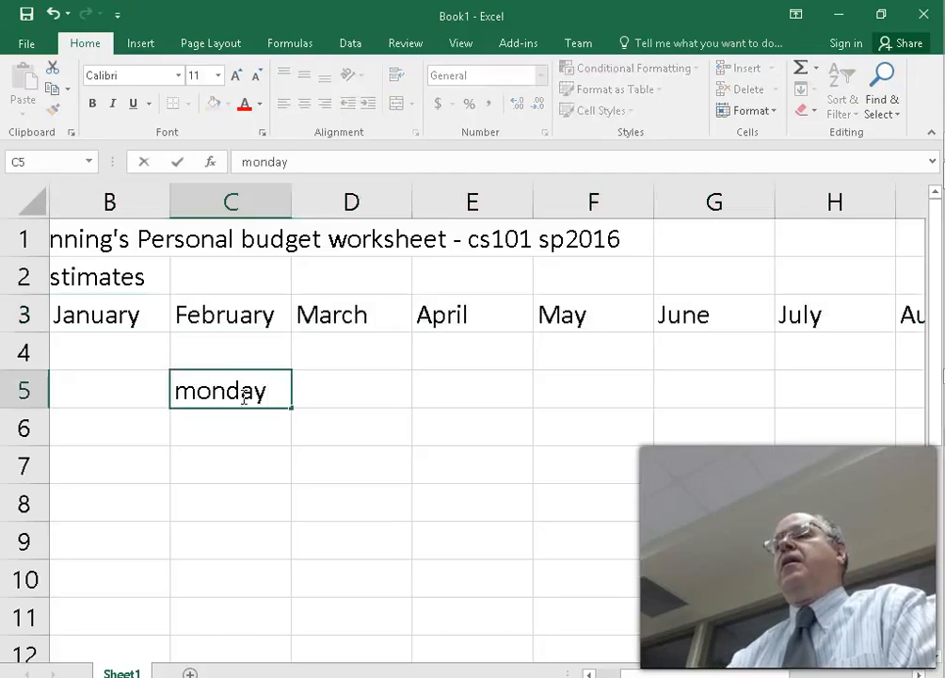
left_click(217, 501)
left_click(237, 403)
left_click_drag(292, 407, 541, 405)
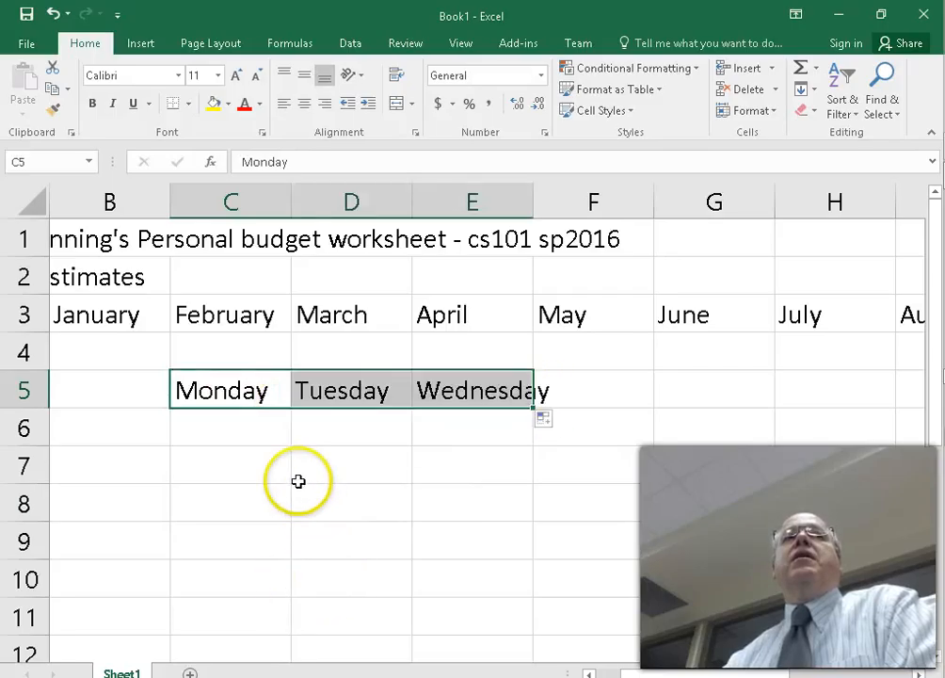
Enter a1 in cell C6 and fill the numbered series across to E6.
left_click(265, 432)
type("a1")
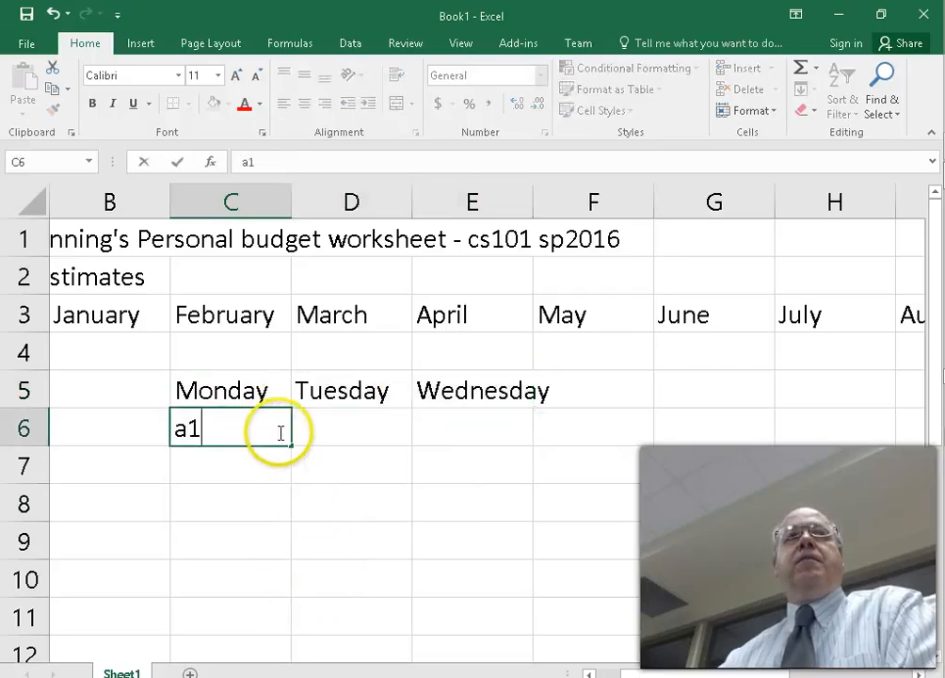
left_click(271, 499)
left_click(259, 435)
left_click_drag(292, 442, 533, 444)
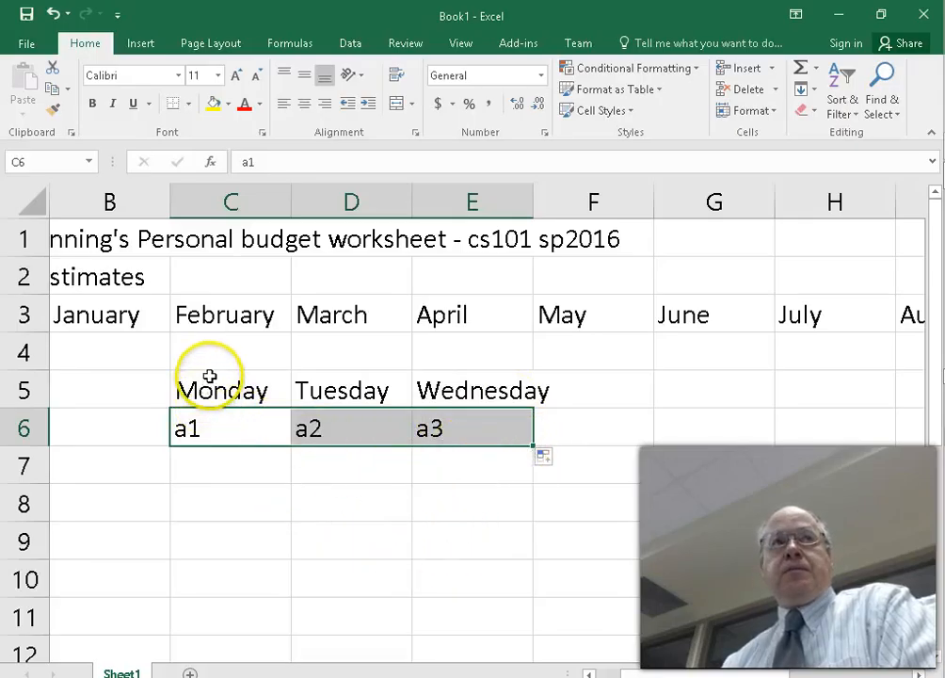
Clear the sample series entries from the range C5:F6.
left_click_drag(210, 377, 627, 424)
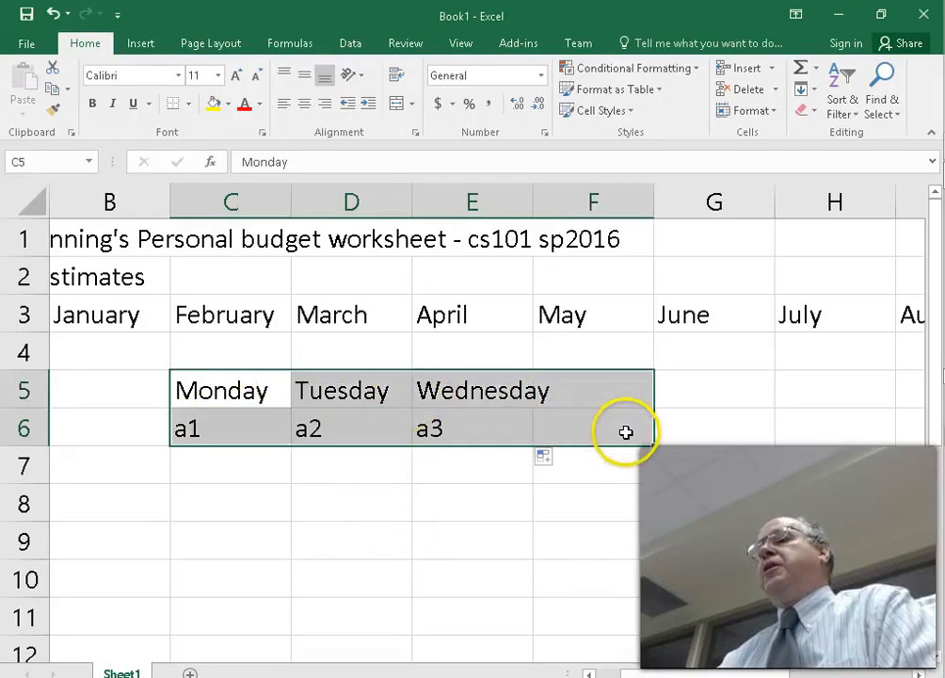
key("Delete")
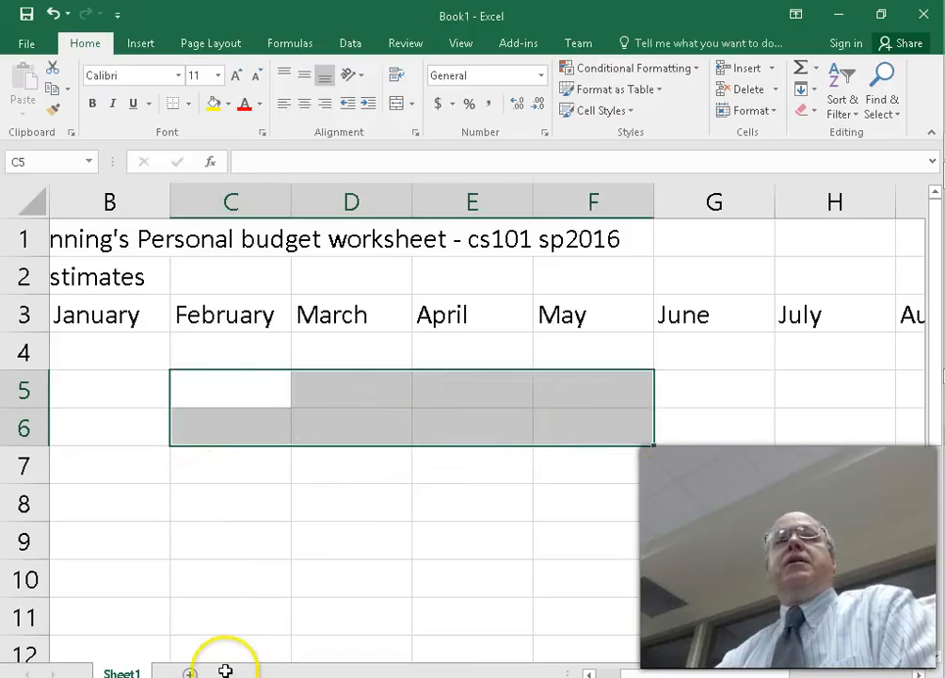
left_click_drag(648, 674, 614, 674)
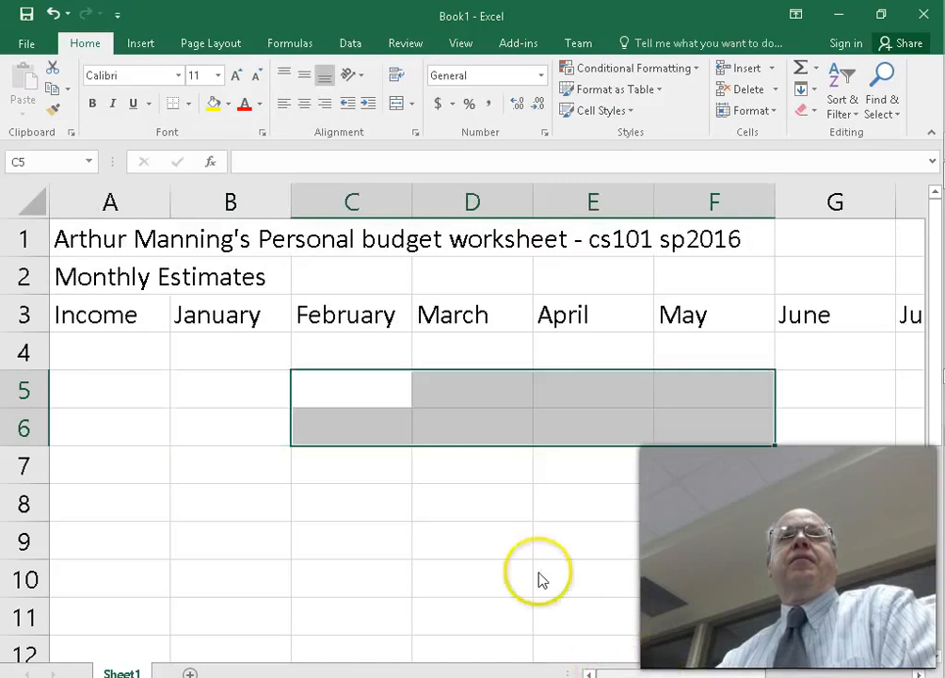
Check the second row of column titles in the textbook's Figure 1-11, and enter Expenses in A8 of the Excel workbook.
key("alt+Tab")
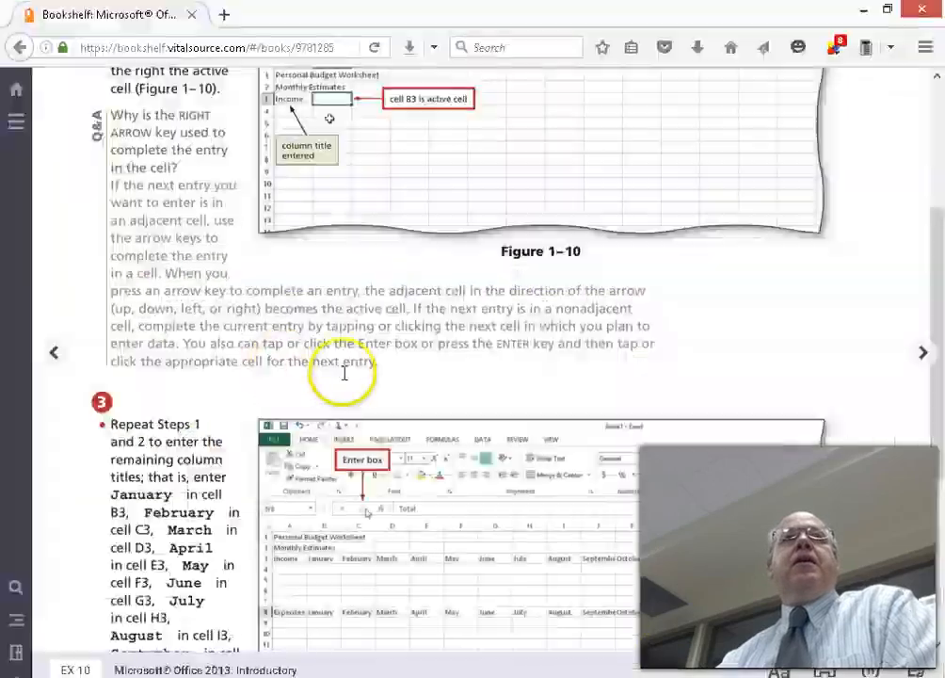
scroll(480, 457, "down", 2)
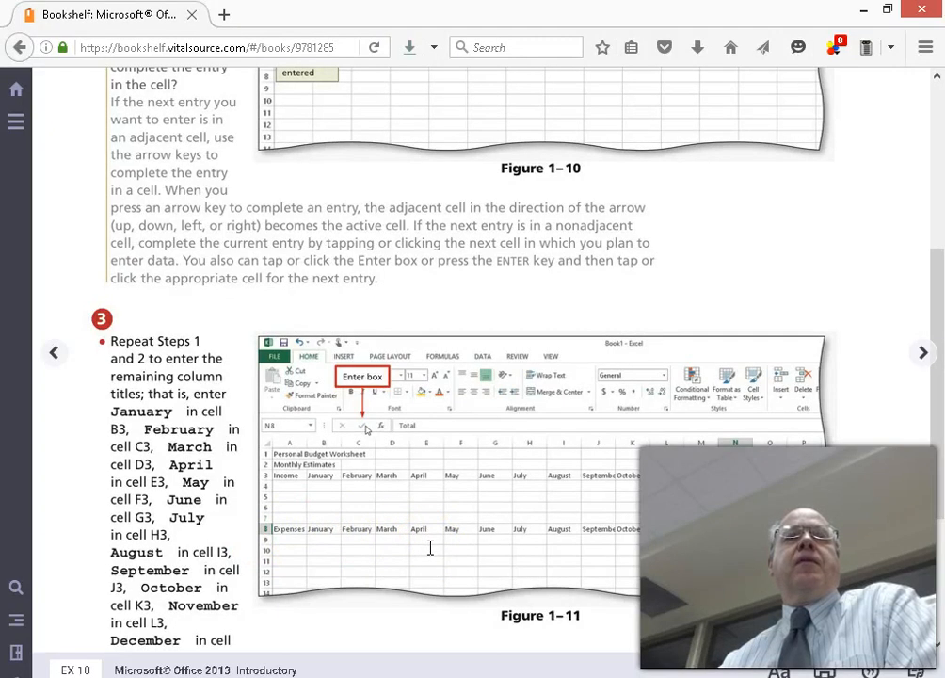
key("alt+Tab")
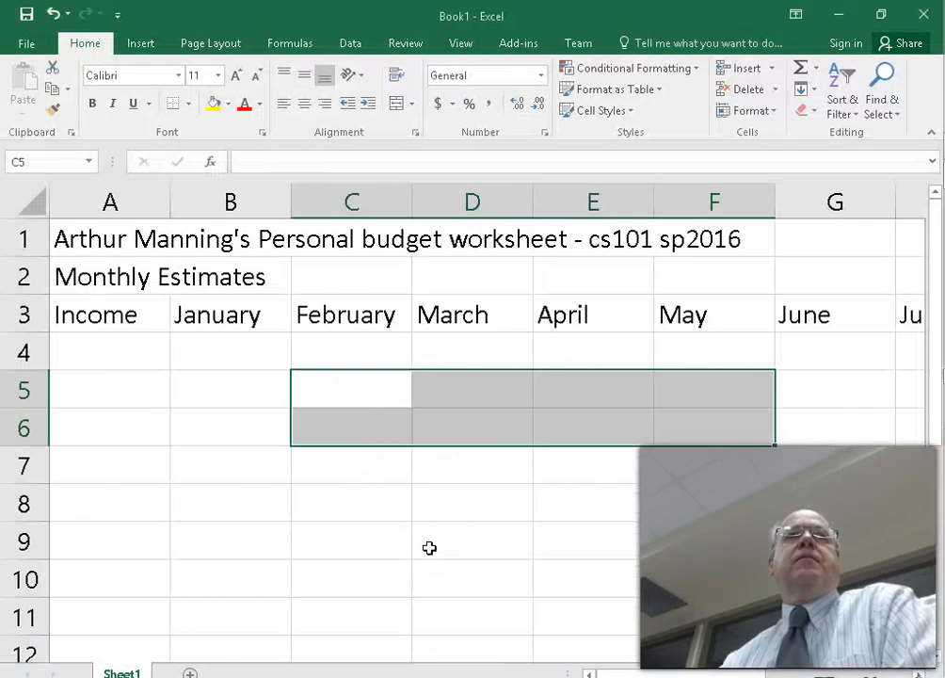
left_click(127, 504)
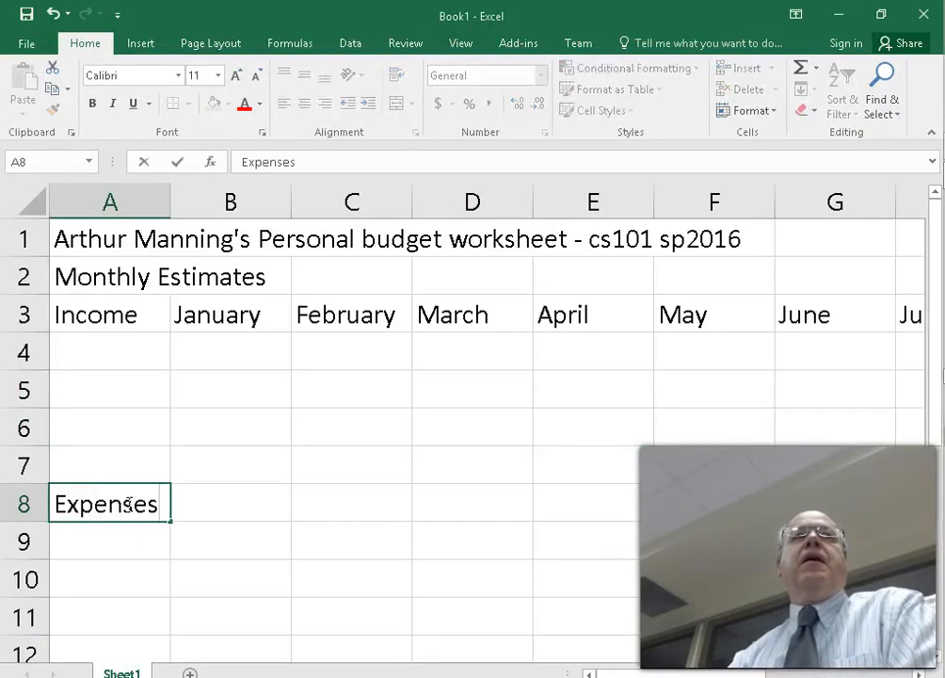
key("Tab")
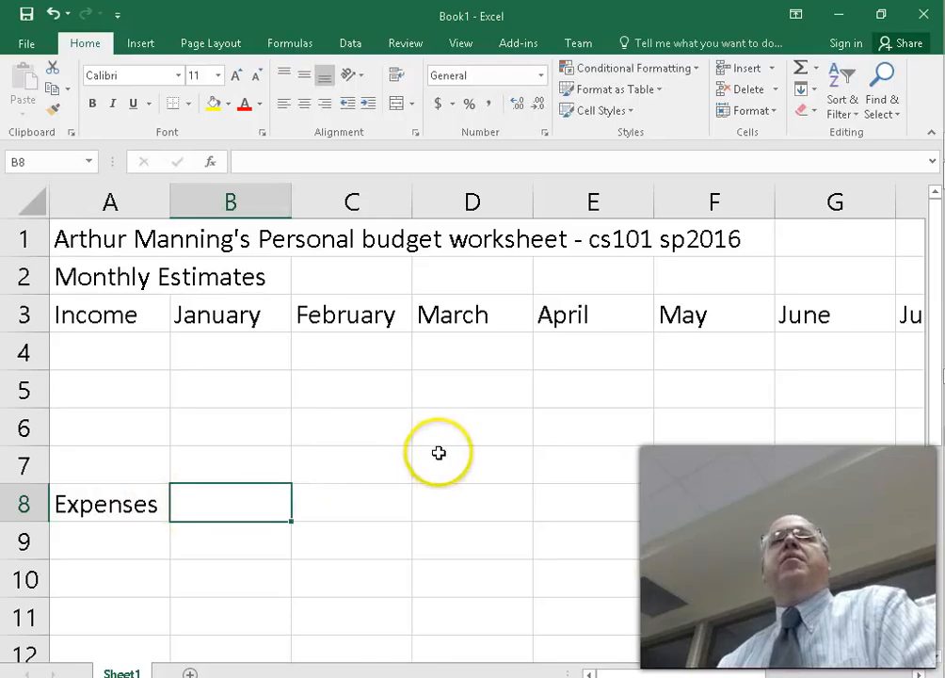
Copy the month titles in B3:M3 to row 8, starting at B8.
scroll(439, 453, "down", 2)
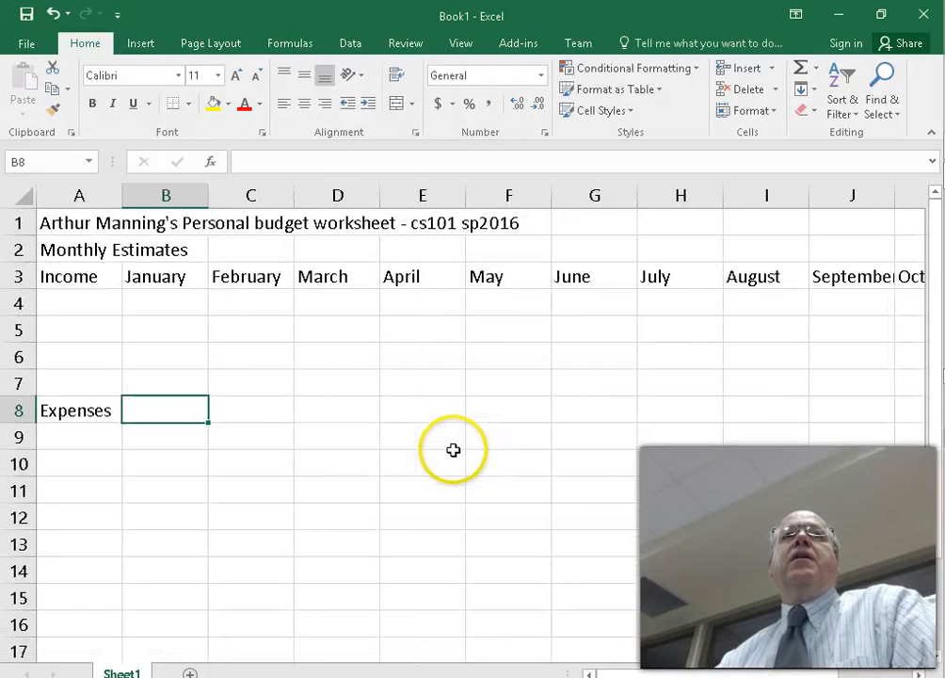
scroll(453, 450, "down", 2)
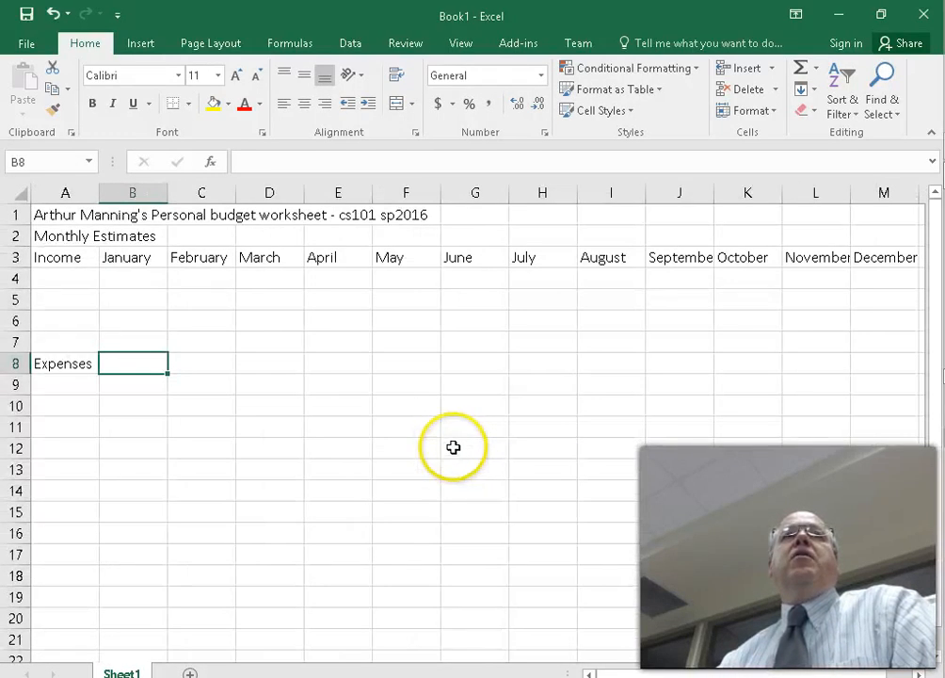
left_click_drag(155, 261, 868, 261)
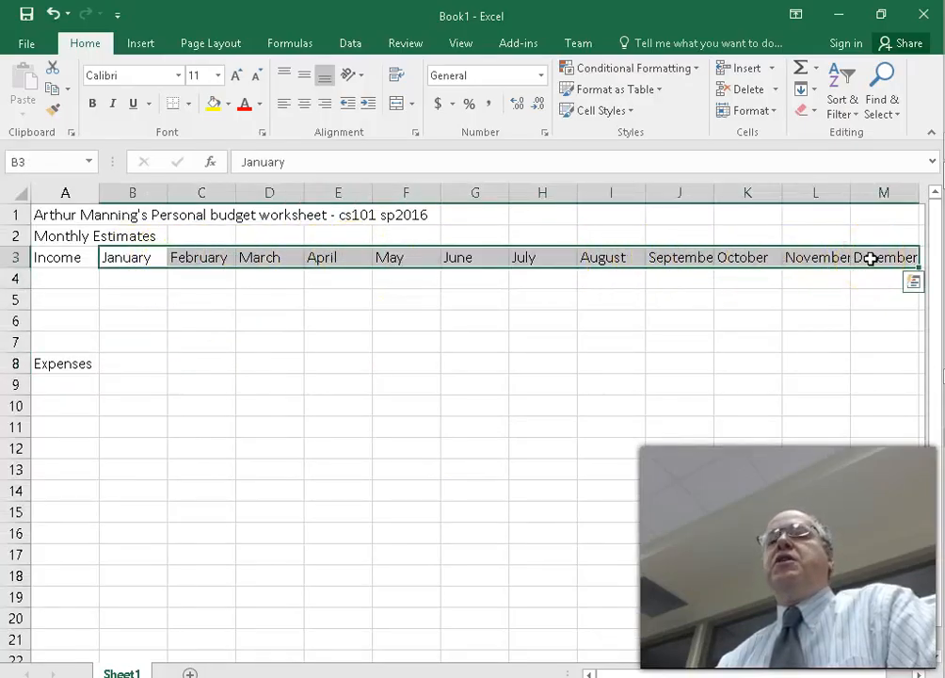
key("ctrl+c")
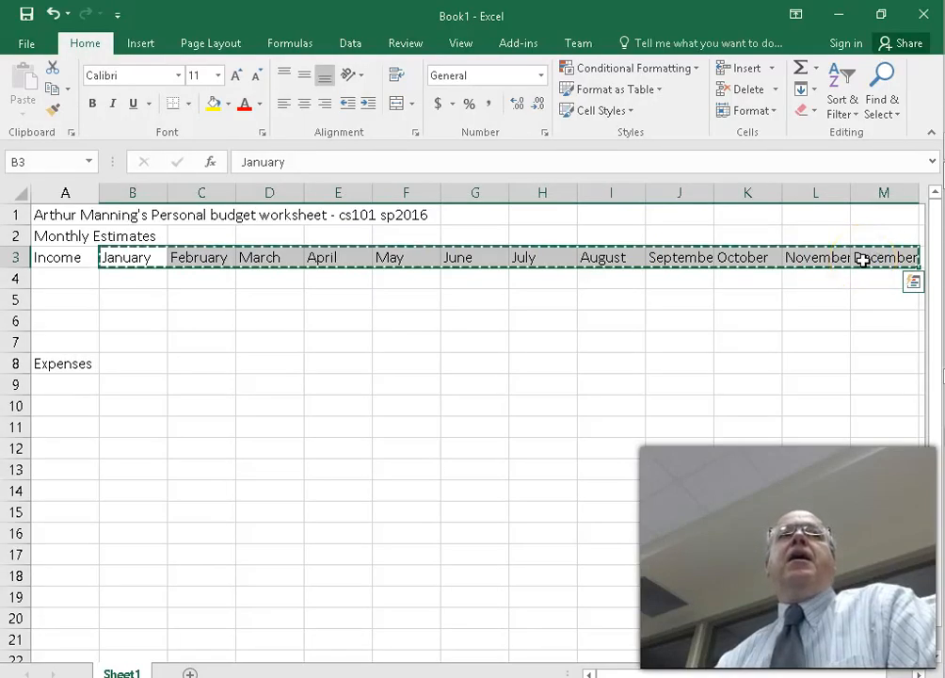
left_click(123, 362)
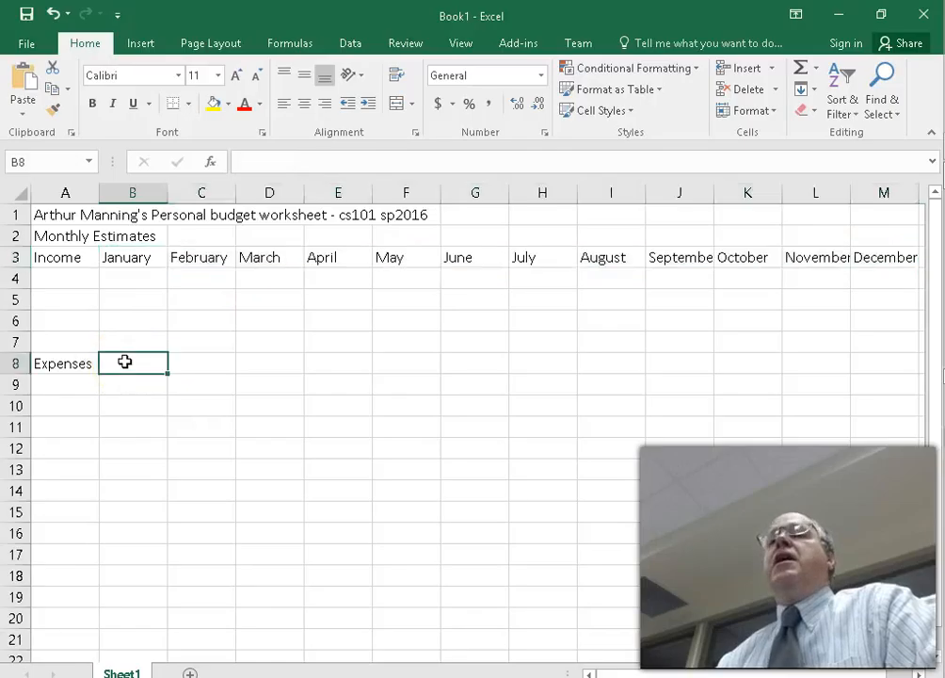
key("ctrl+v")
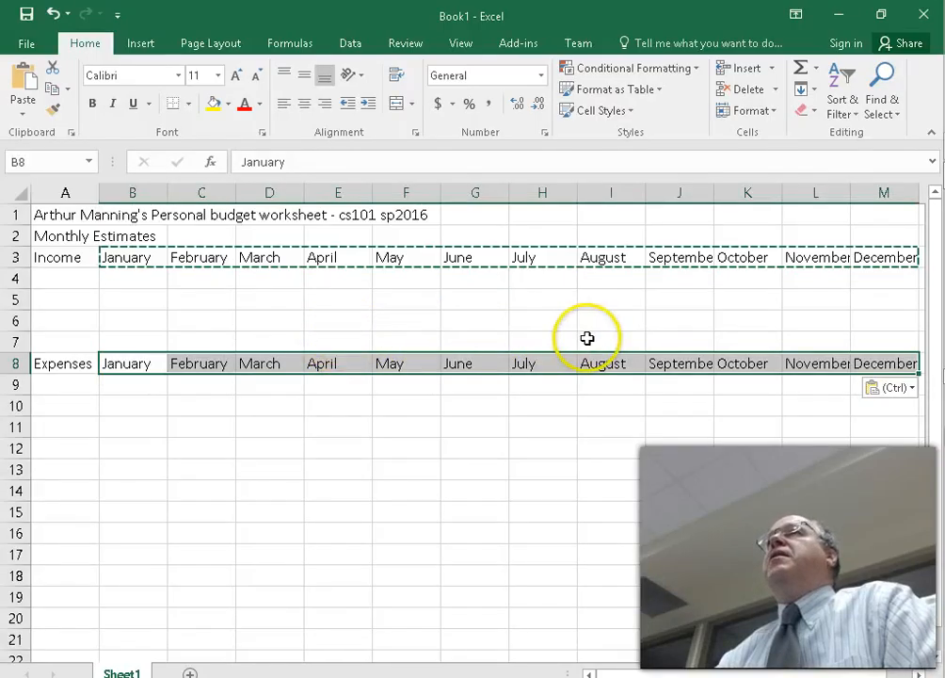
left_click(203, 324)
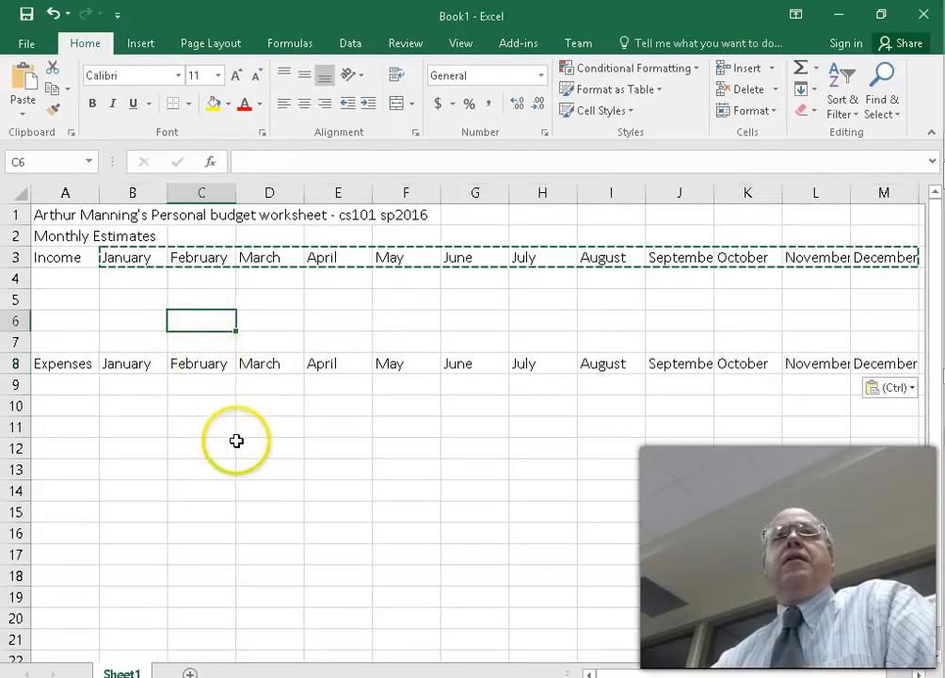
Switch to the textbook and check Figure 1-11 for the final column titles in rows 3 and 8.
scroll(248, 440, "up", 2)
scroll(249, 440, "up", 1)
key("alt+Tab")
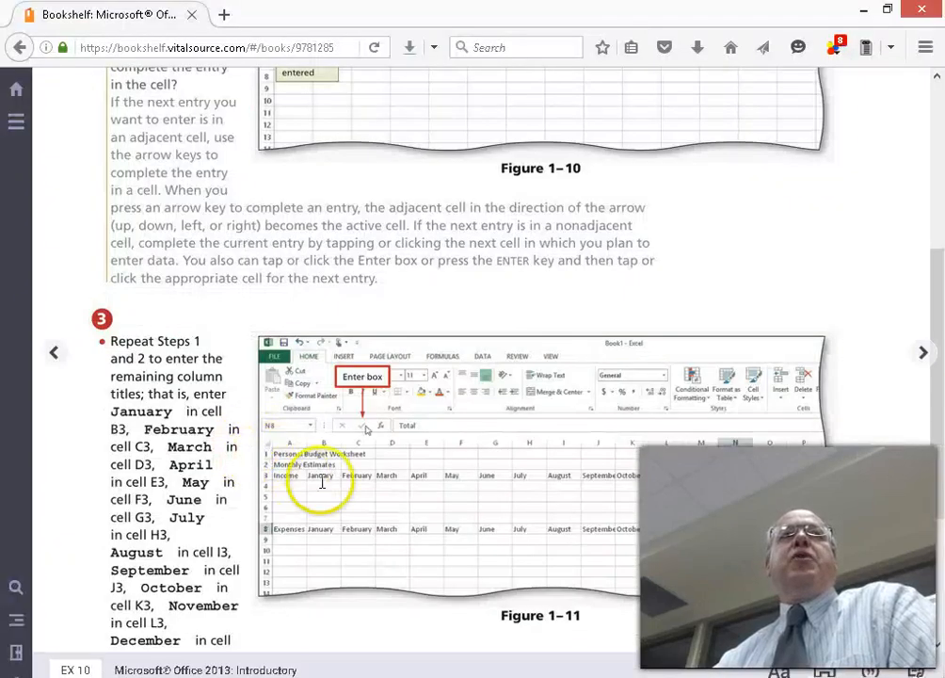
scroll(357, 483, "down", 3)
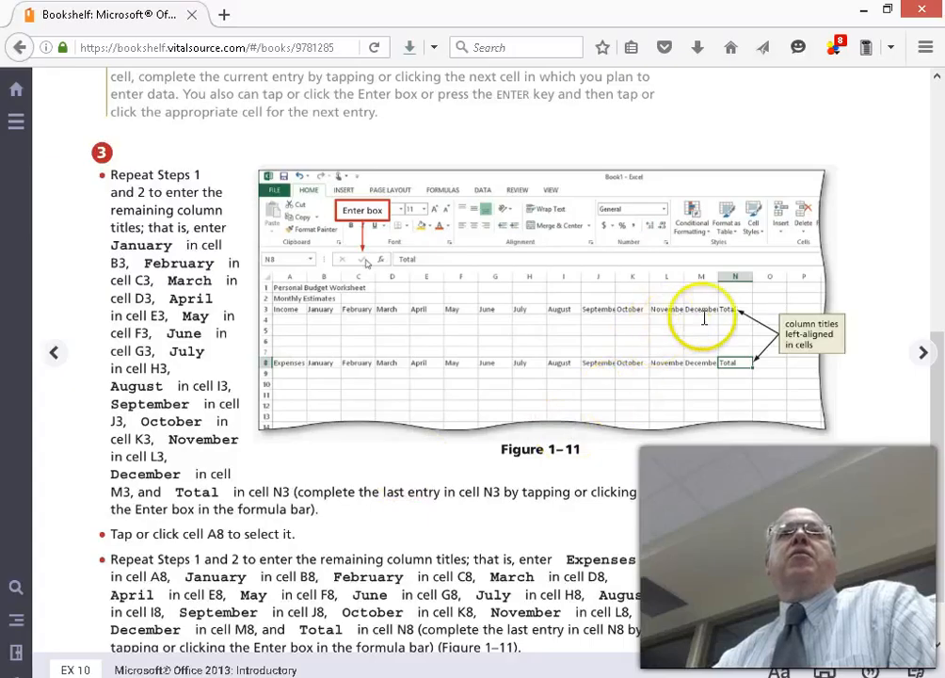
Switch back to the Excel workbook and enter the column title Total in N3 and N8.
key("alt+Tab")
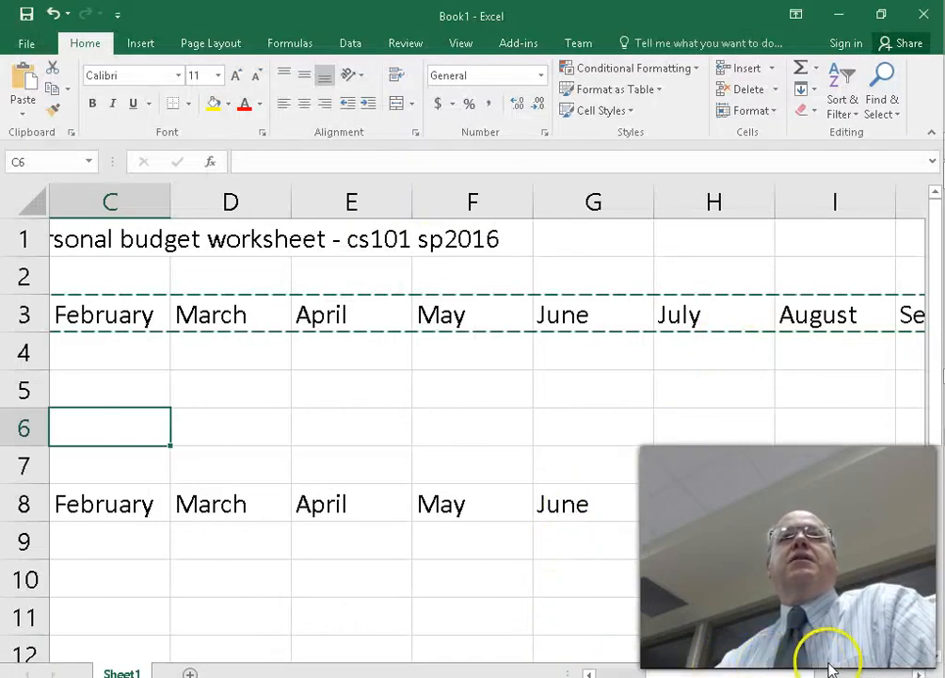
left_click(877, 673)
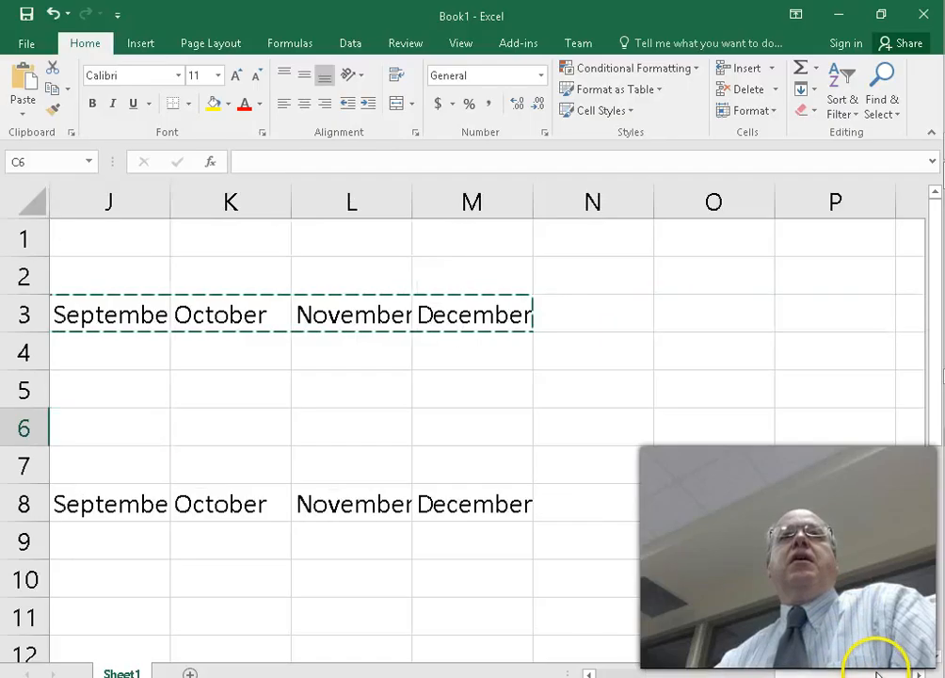
left_click(592, 309)
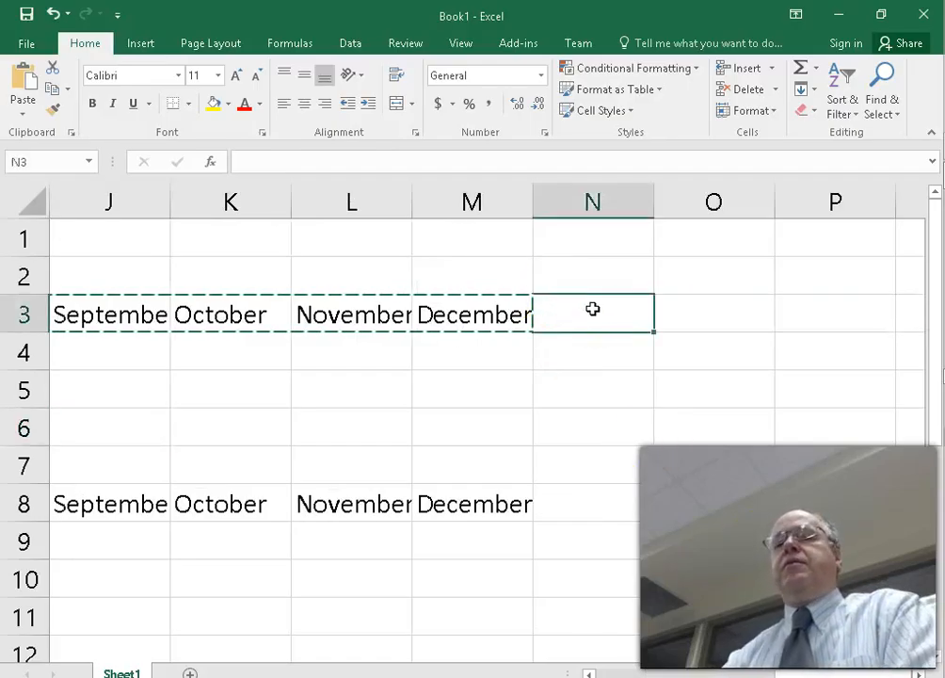
type("Tot")
left_click(603, 509)
type("Total")
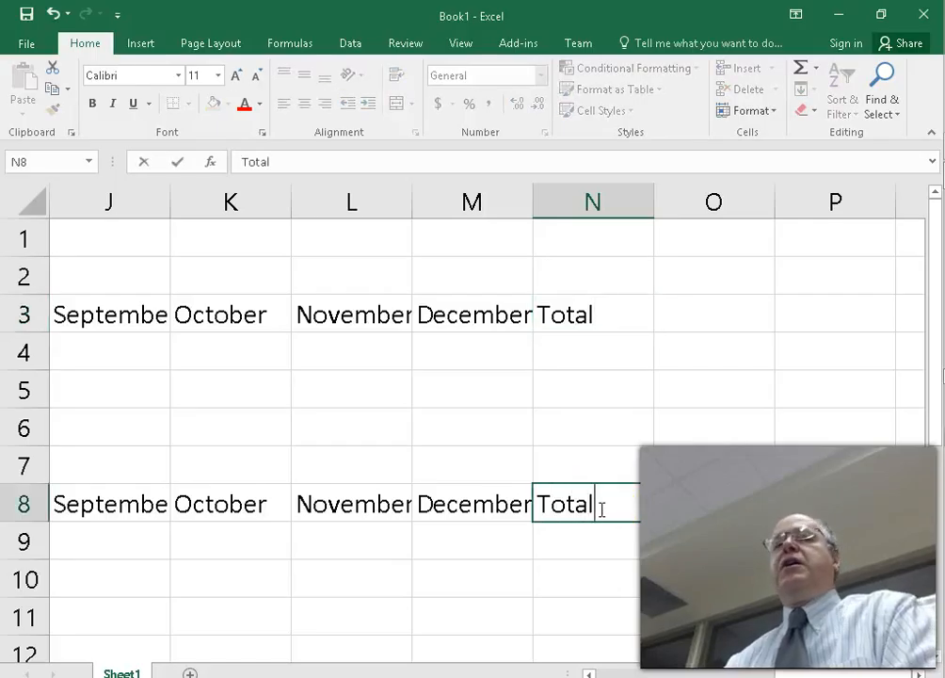
key("Return")
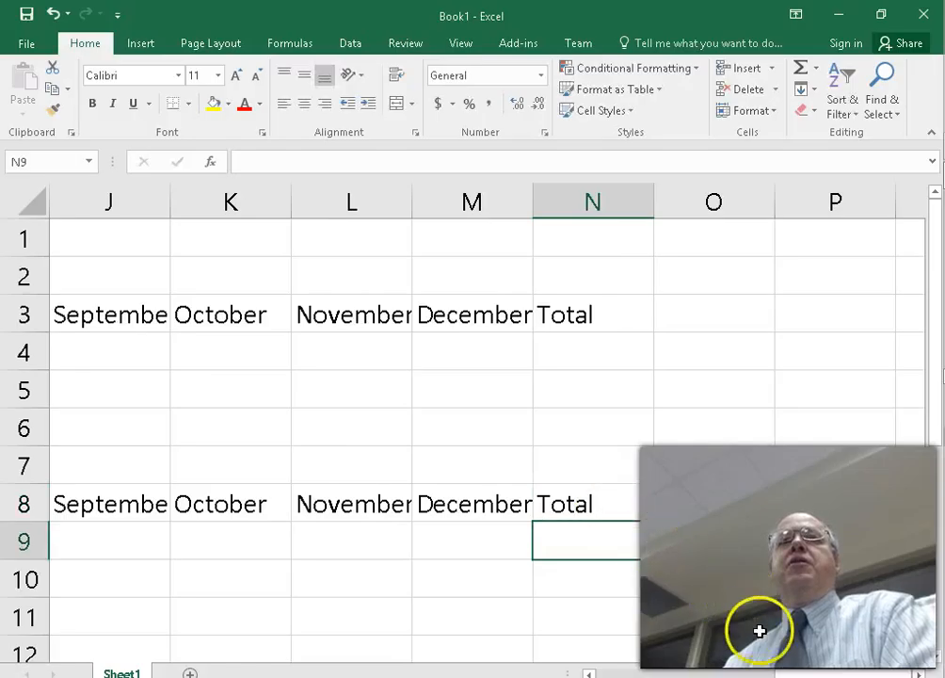
left_click_drag(802, 675, 606, 668)
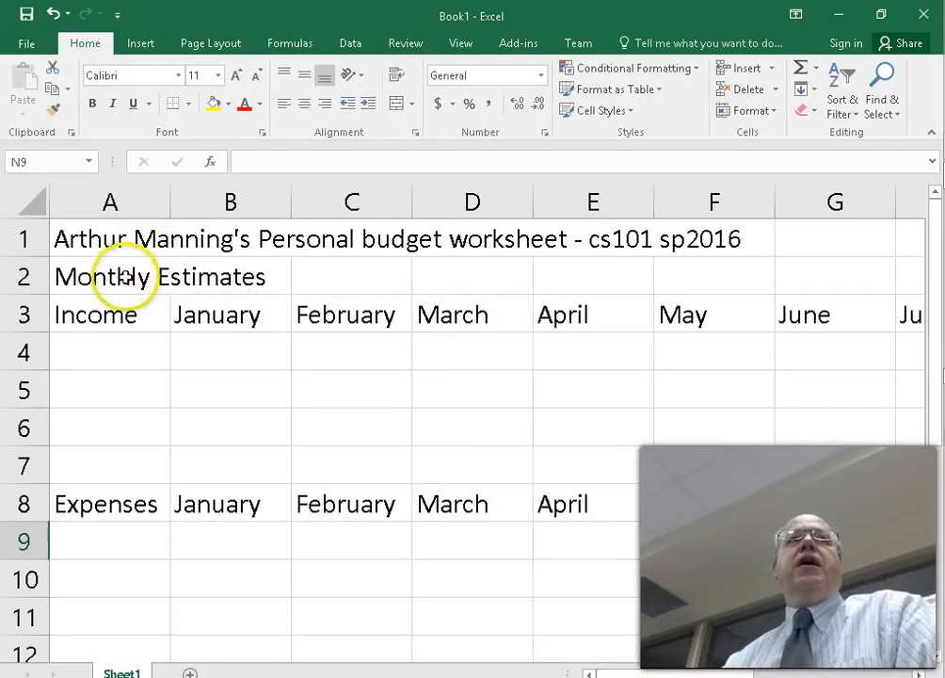
Switch to the textbook and read the instructions for entering row titles in column A on page EX 11.
key("alt+Tab")
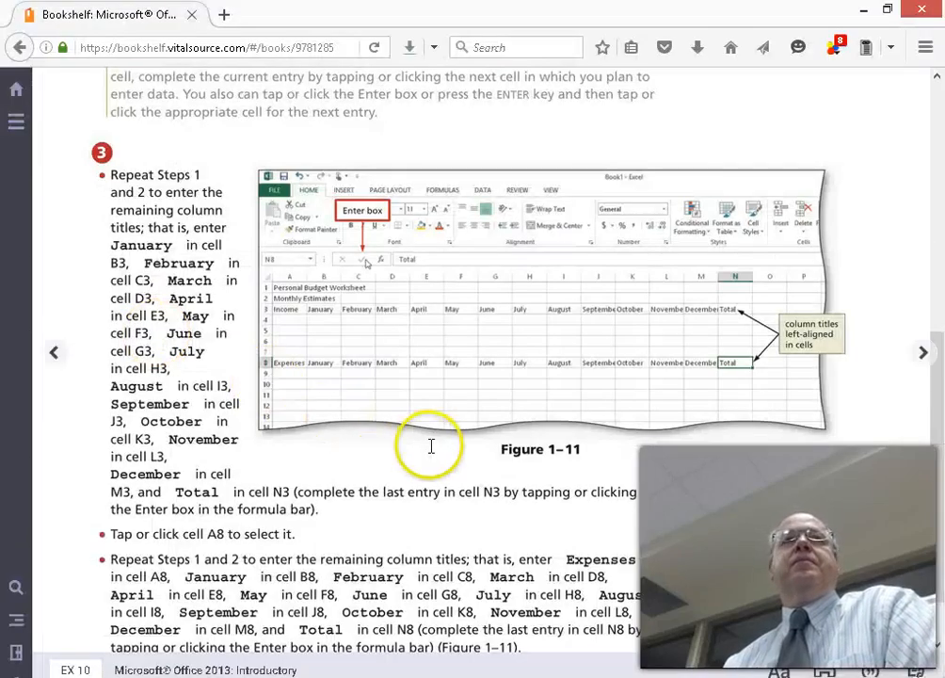
scroll(662, 355, "down", 2)
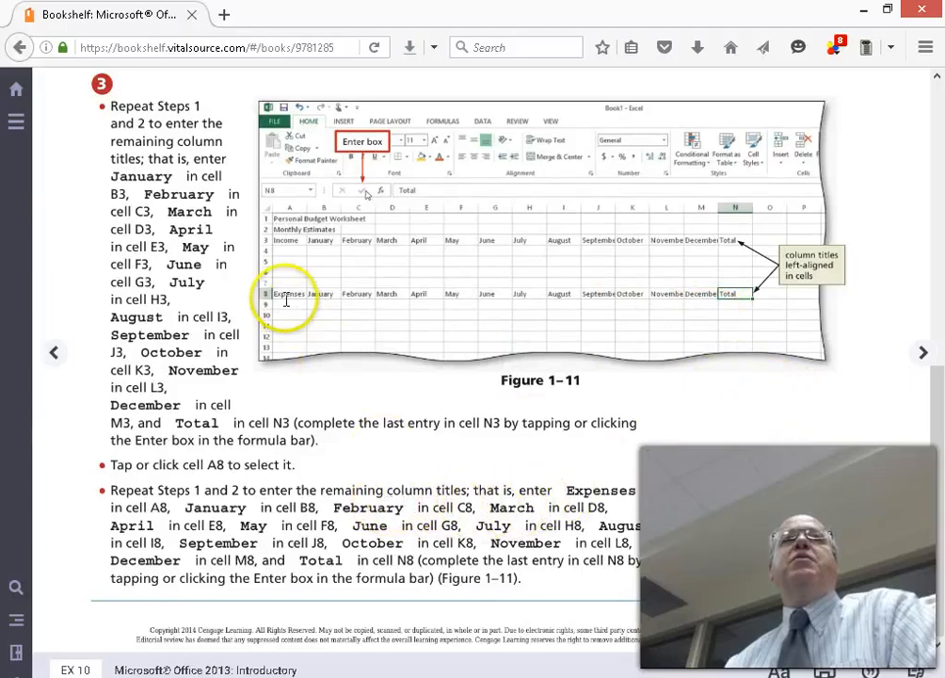
left_click(926, 354)
scroll(668, 471, "down", 2)
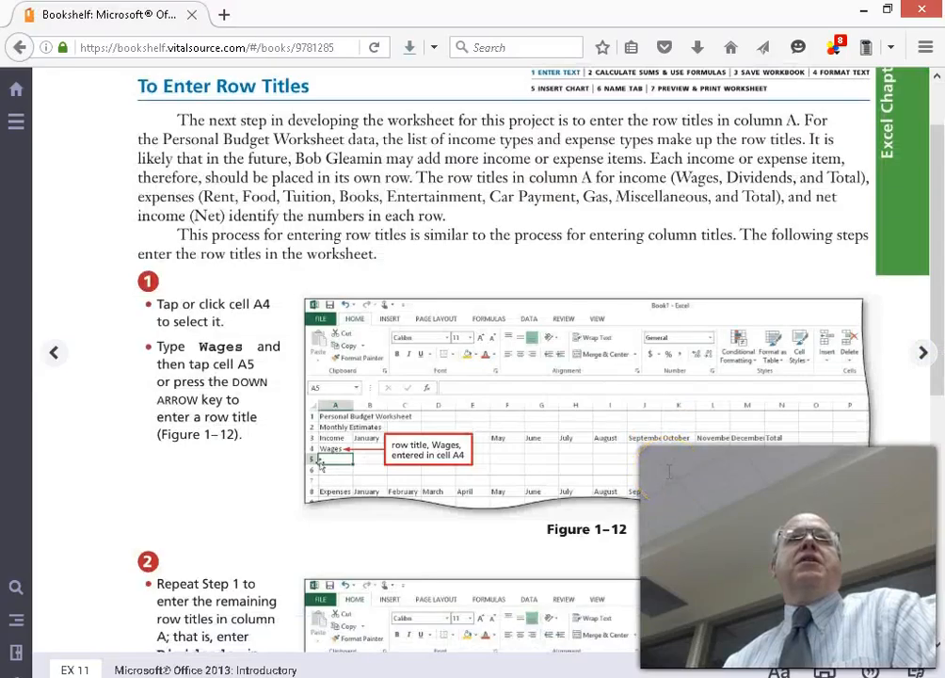
scroll(669, 471, "down", 4)
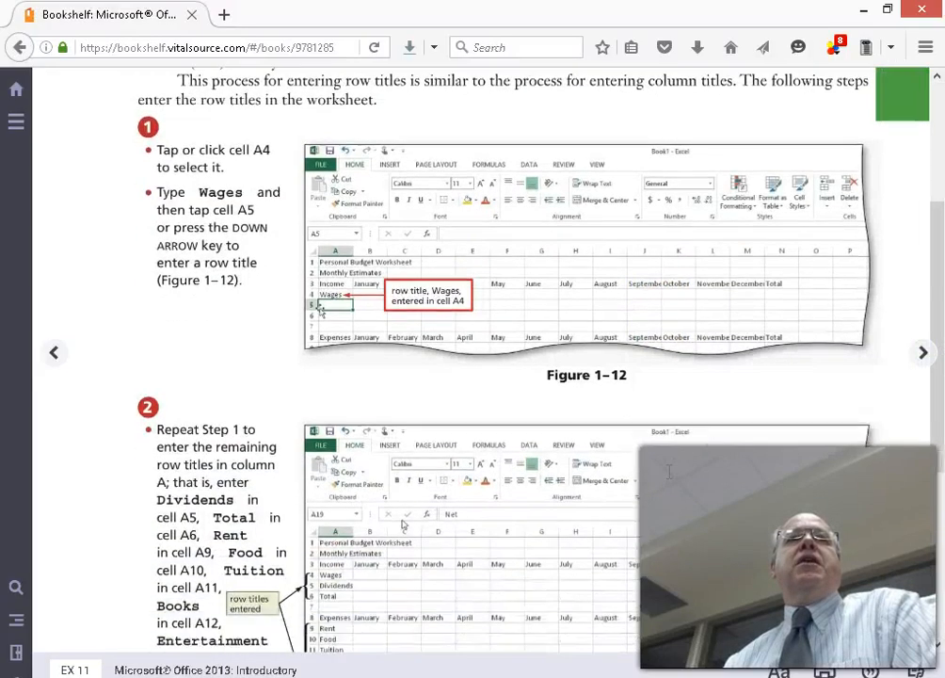
scroll(669, 472, "down", 6)
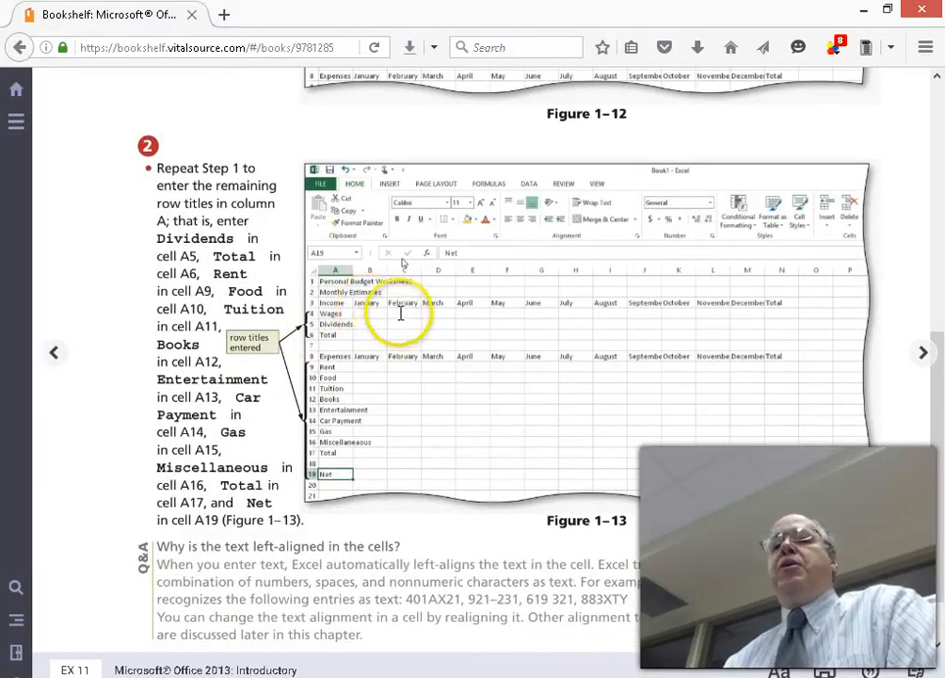
Switch to the Excel workbook and enter the row titles Wages, Dividends and Total in A4, A5 and A6.
key("alt+Tab")
left_click(113, 359)
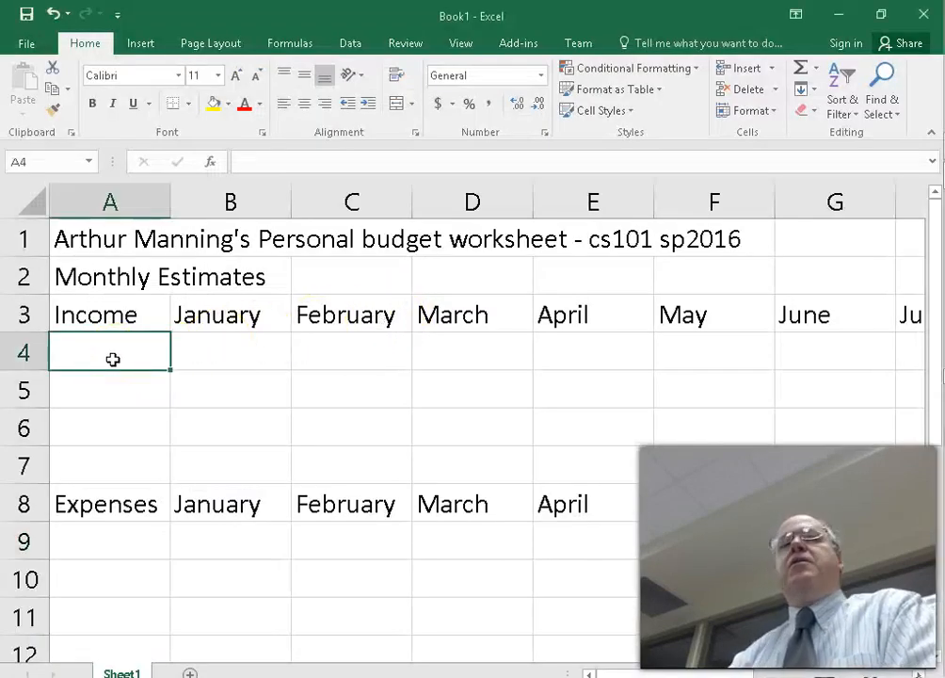
type("Wages")
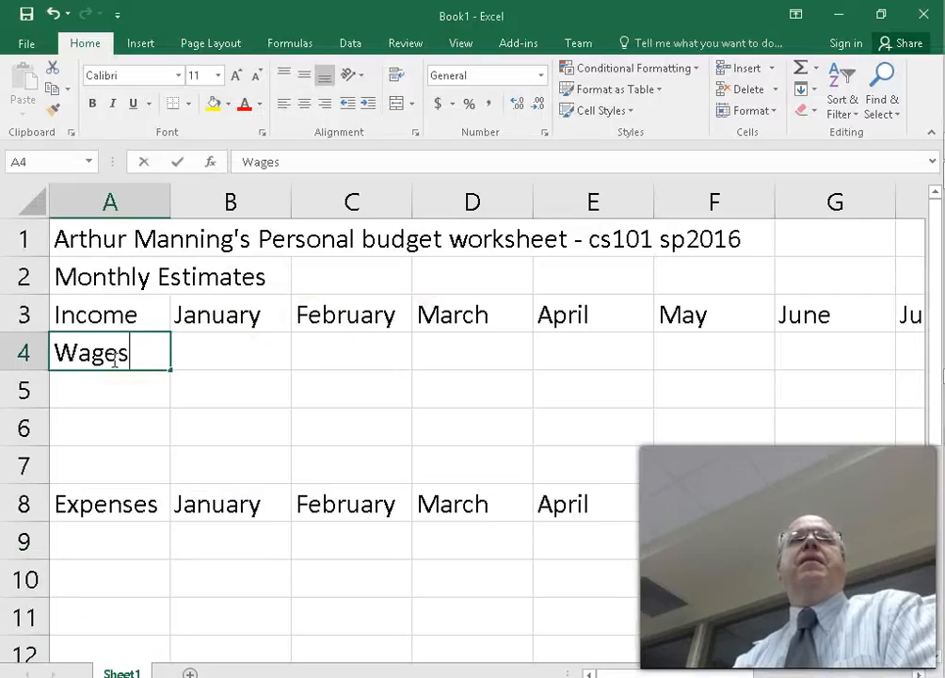
key("Return")
type("Dividends")
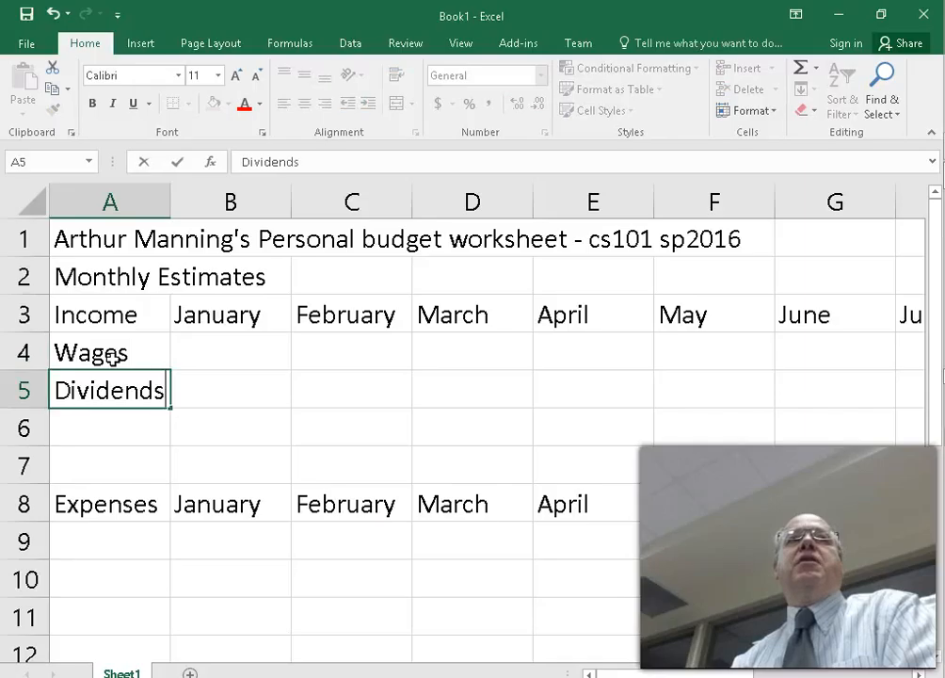
left_click(128, 426)
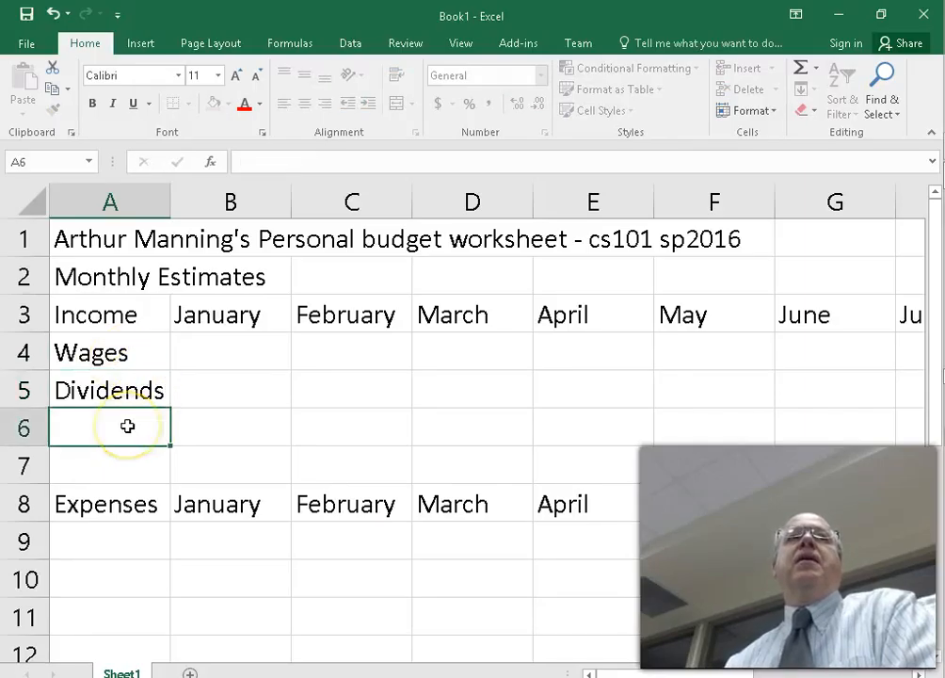
type("Ta")
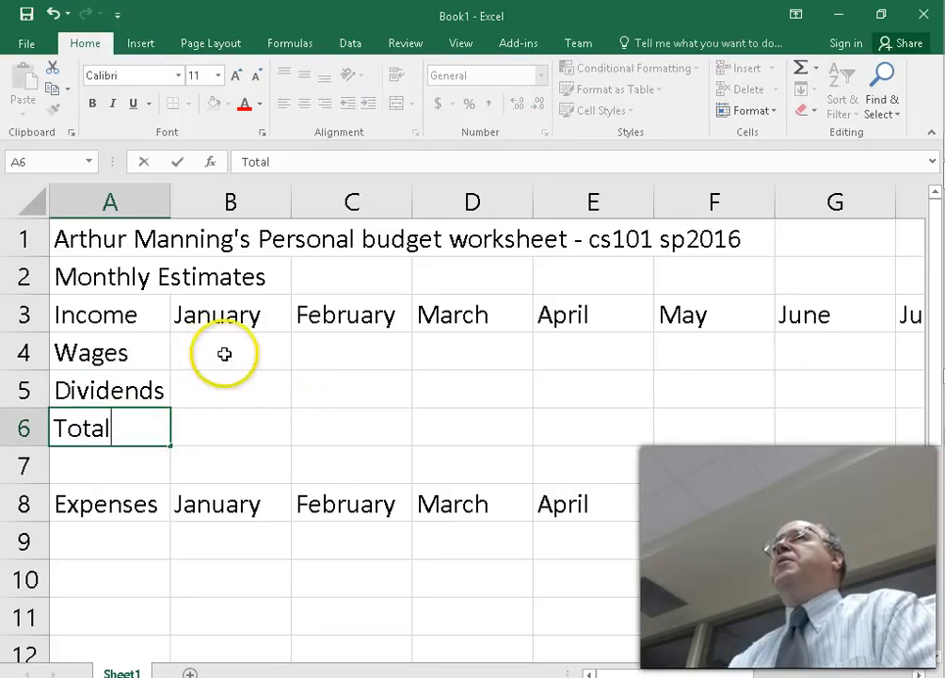
left_click(224, 353)
Switch to the textbook and read the To Enter Numbers section with the amounts in Table 1-1 on page EX 12.
key("alt+Tab")
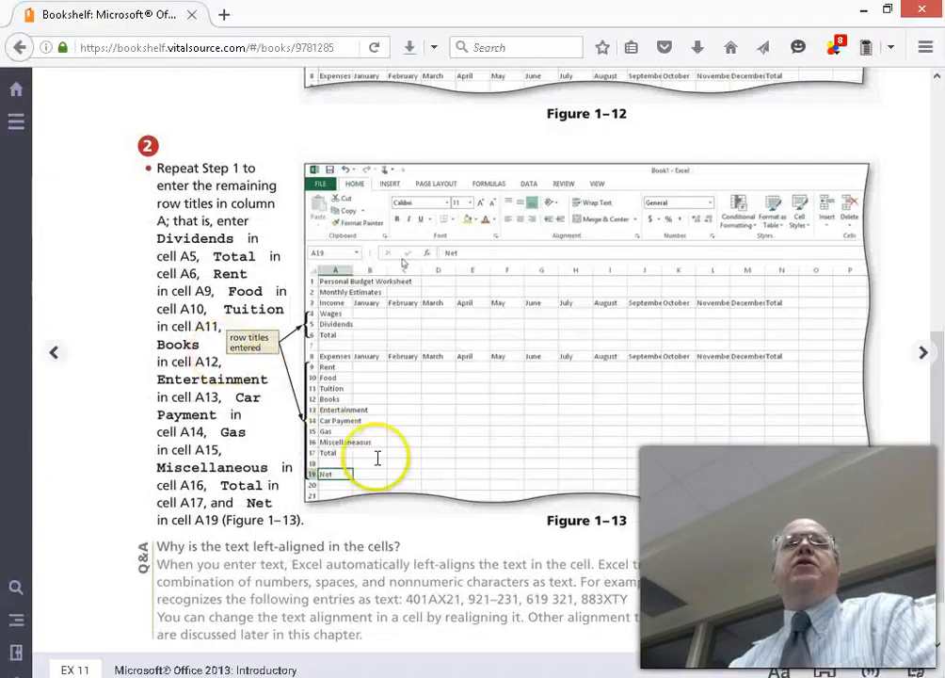
scroll(383, 453, "down", 2)
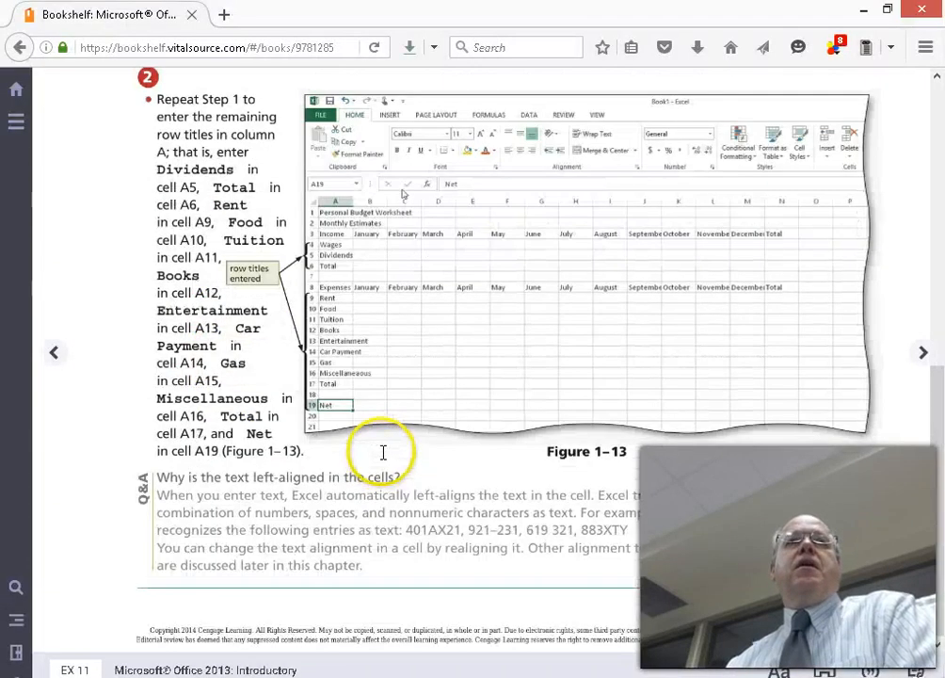
left_click(922, 352)
scroll(599, 357, "down", 3)
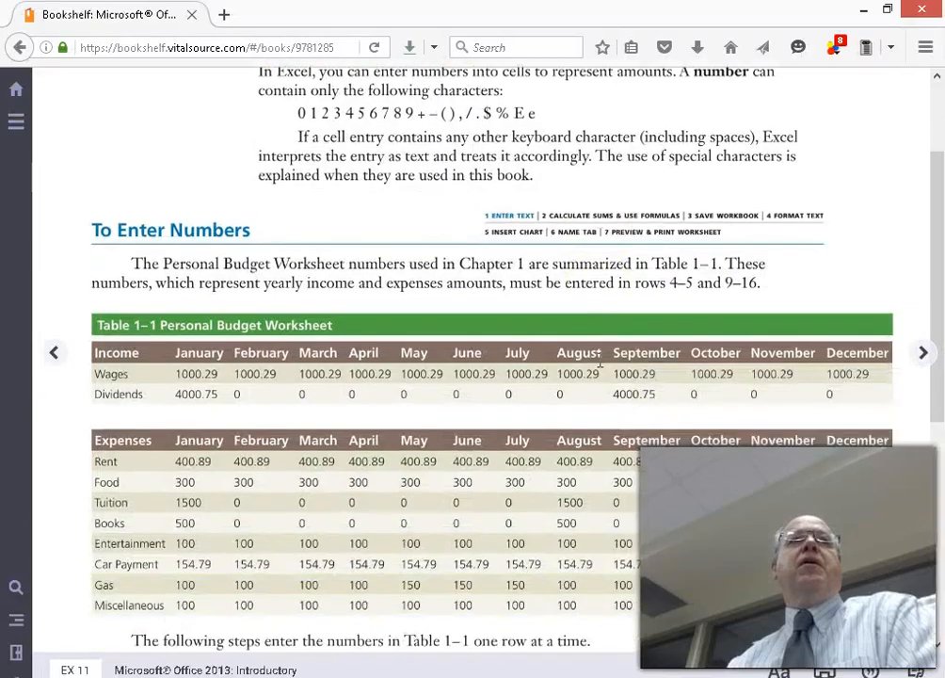
scroll(600, 359, "down", 1)
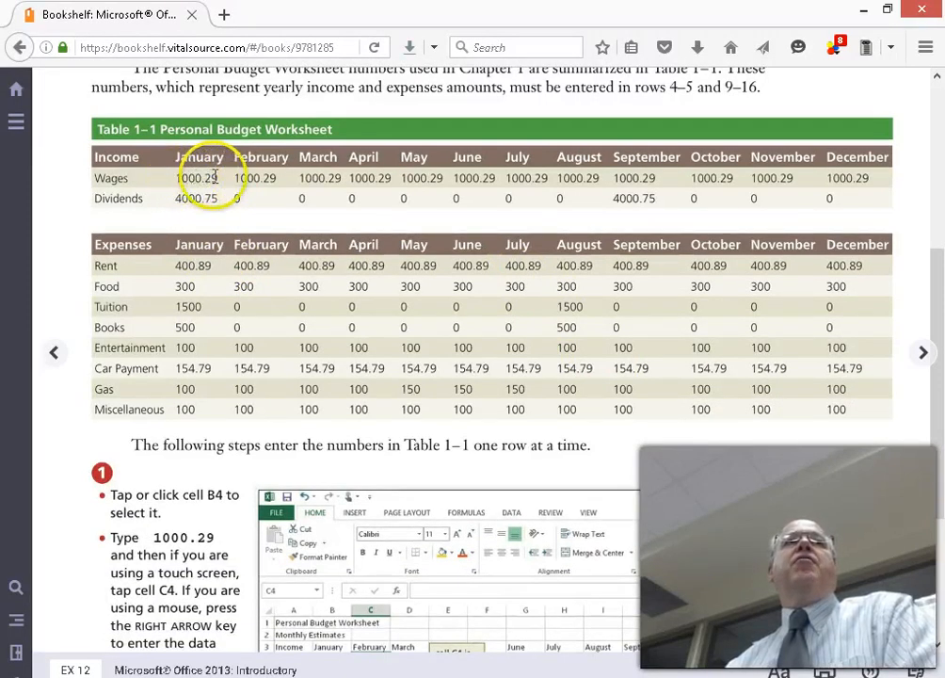
Switch back to the Excel workbook and enter 1000.29 as the January wages in B4.
key("alt+Tab")
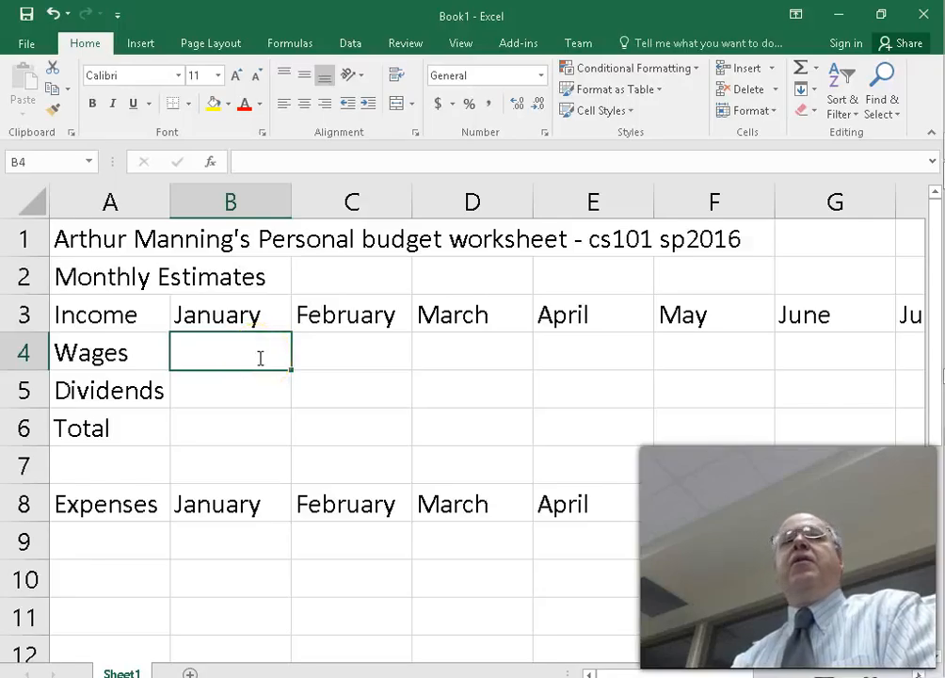
type("1000")
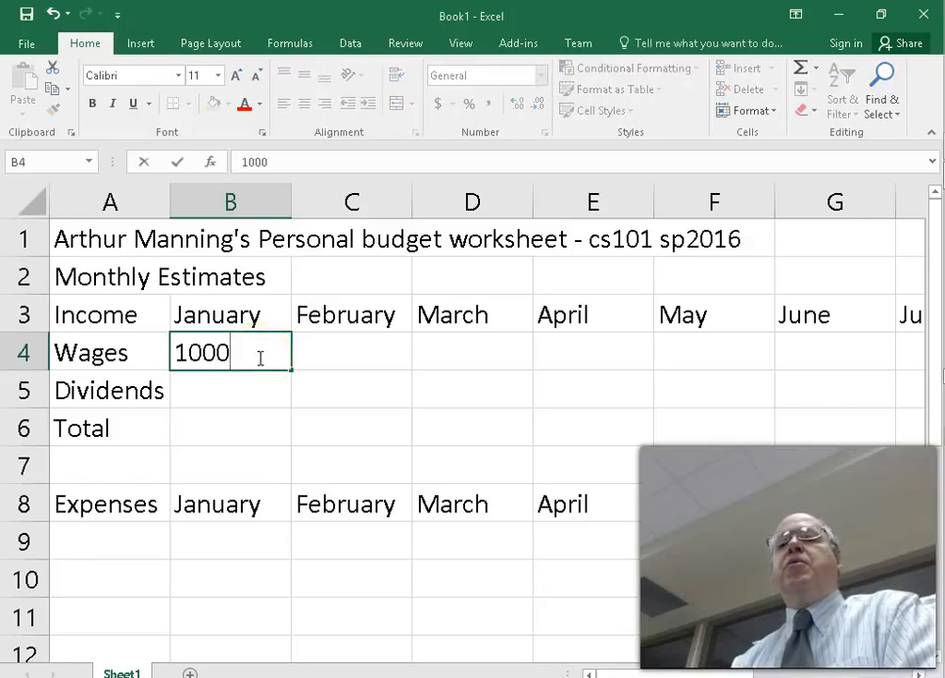
type(".29")
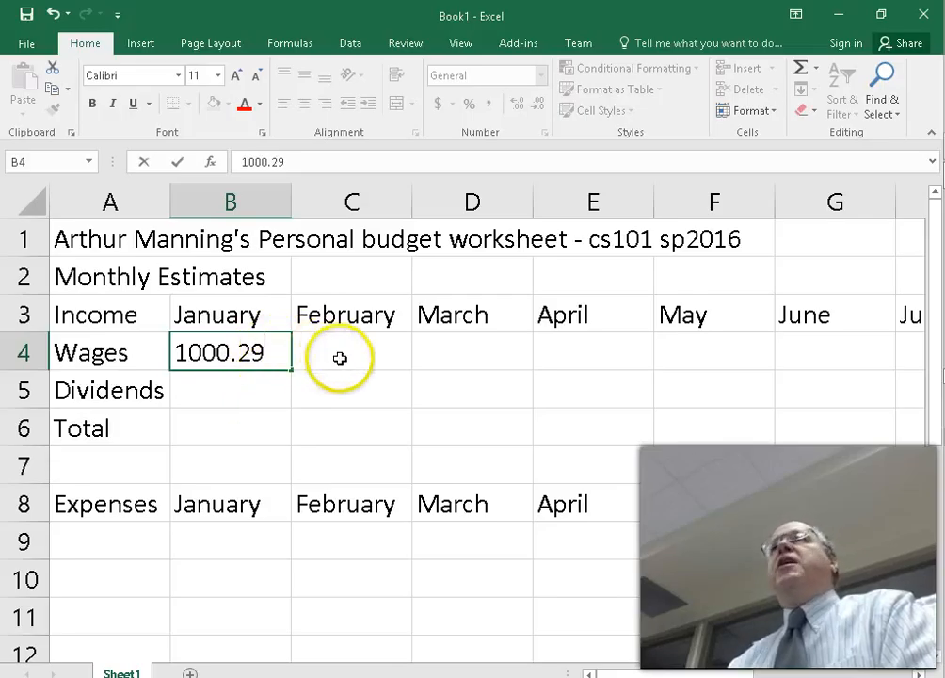
left_click(230, 389)
left_click(214, 351)
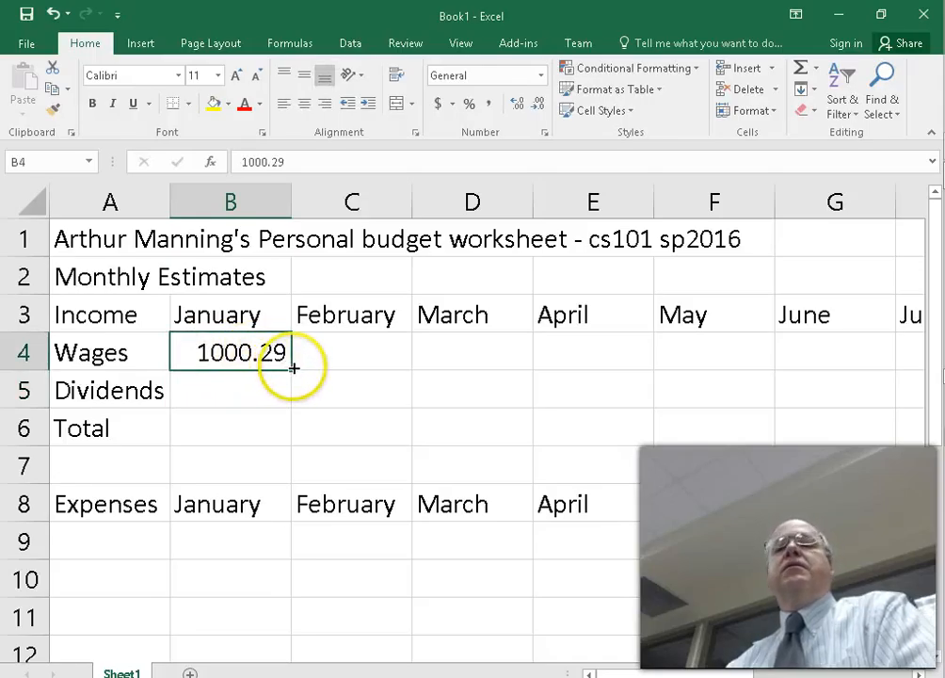
Fill the January wages from B4 across the remaining months through December in M4.
scroll(382, 463, "down", 4)
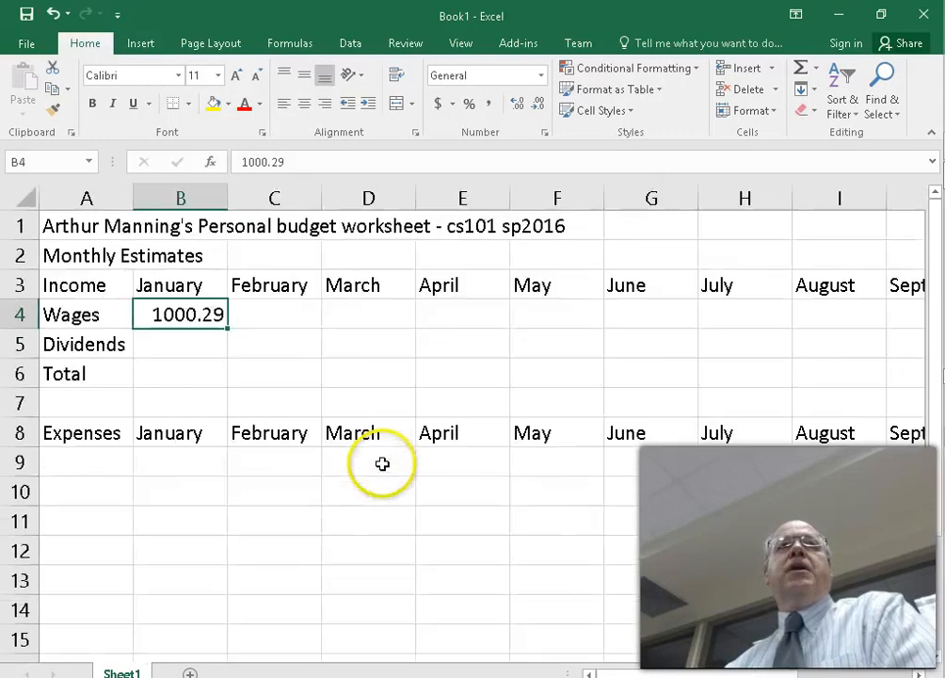
scroll(381, 462, "down", 1)
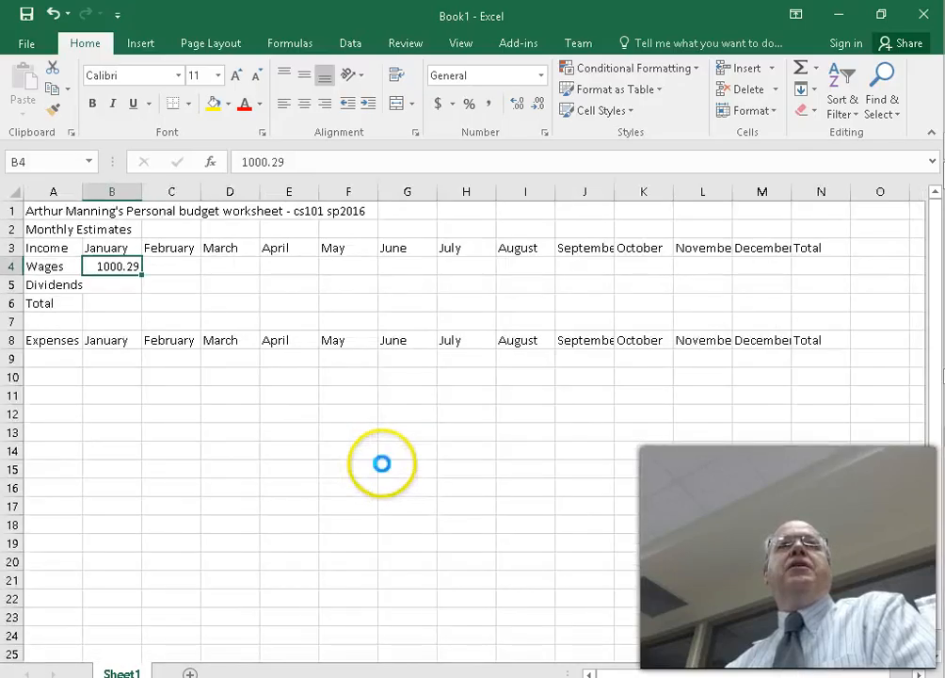
scroll(381, 462, "up", 1)
left_click_drag(100, 289, 819, 279)
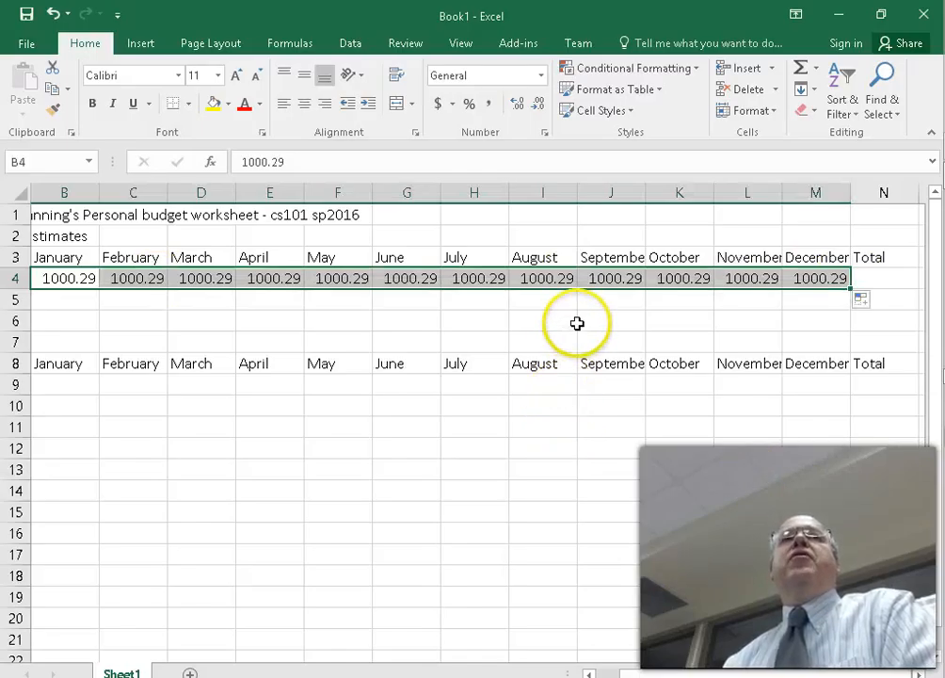
scroll(636, 477, "up", 1)
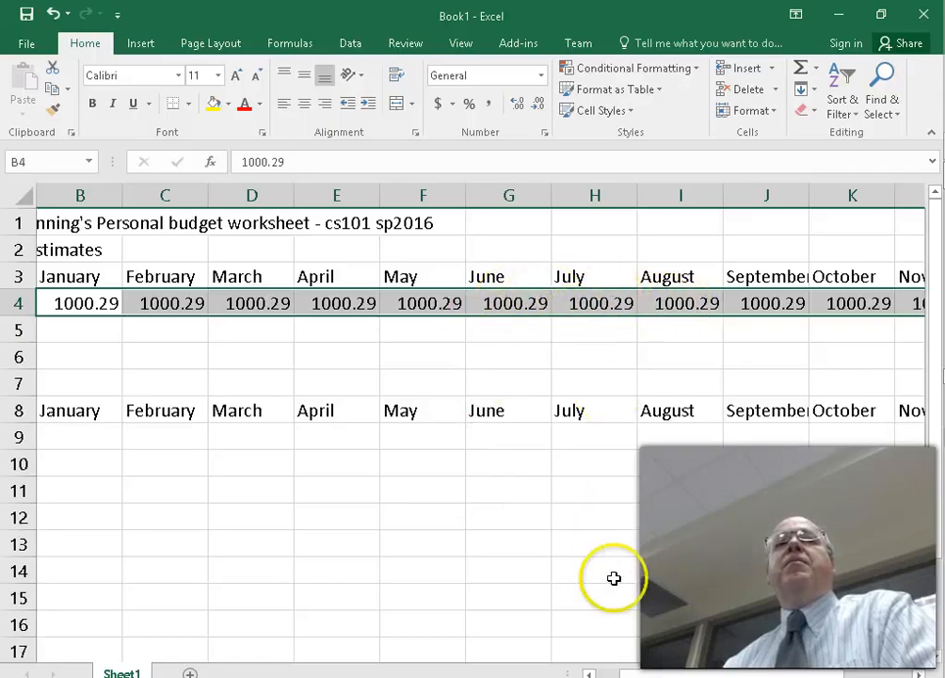
left_click_drag(692, 671, 644, 660)
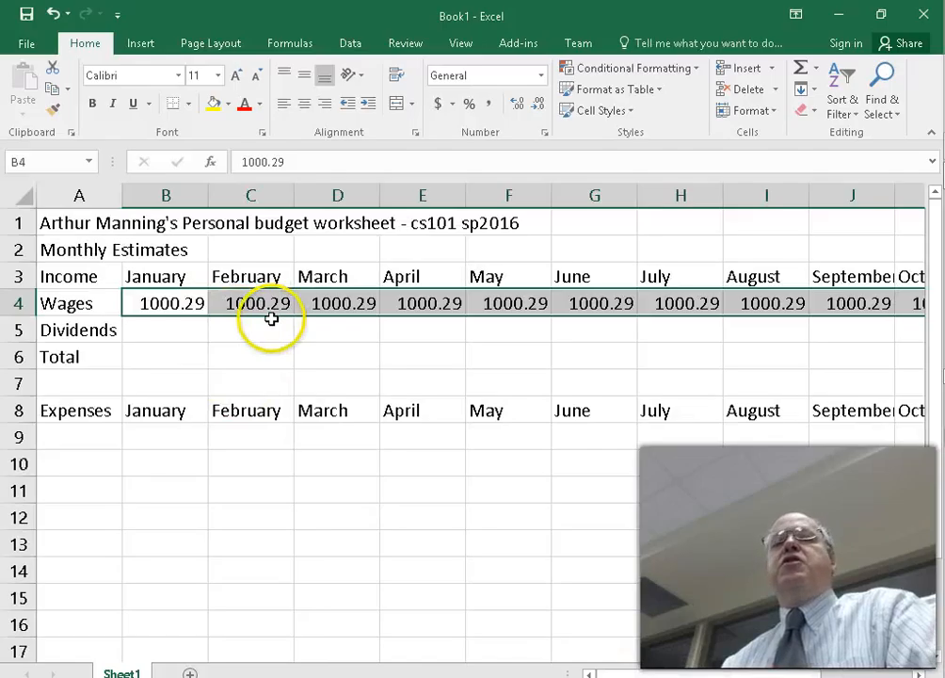
Check the monthly Dividends amounts in the textbook's Table 1-1 against the worksheet's Dividends row.
key("alt+Tab")
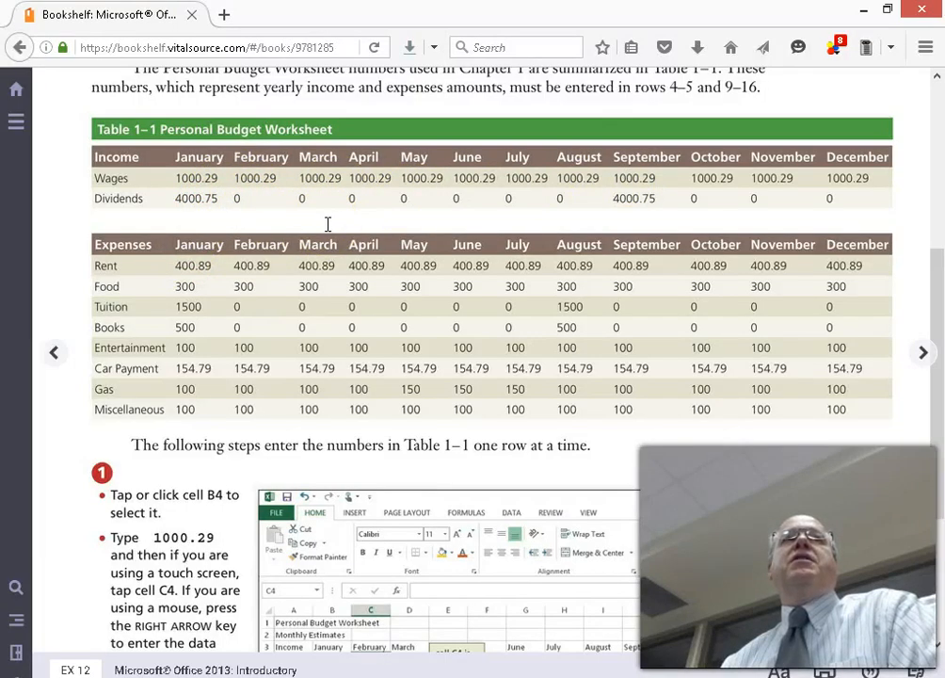
key("alt+Tab")
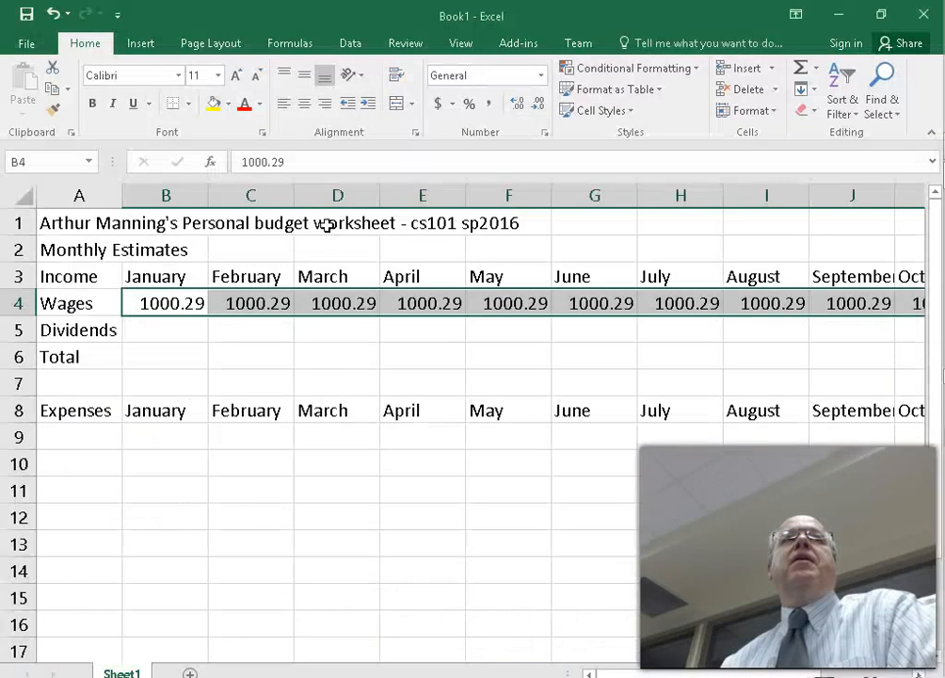
left_click(166, 333)
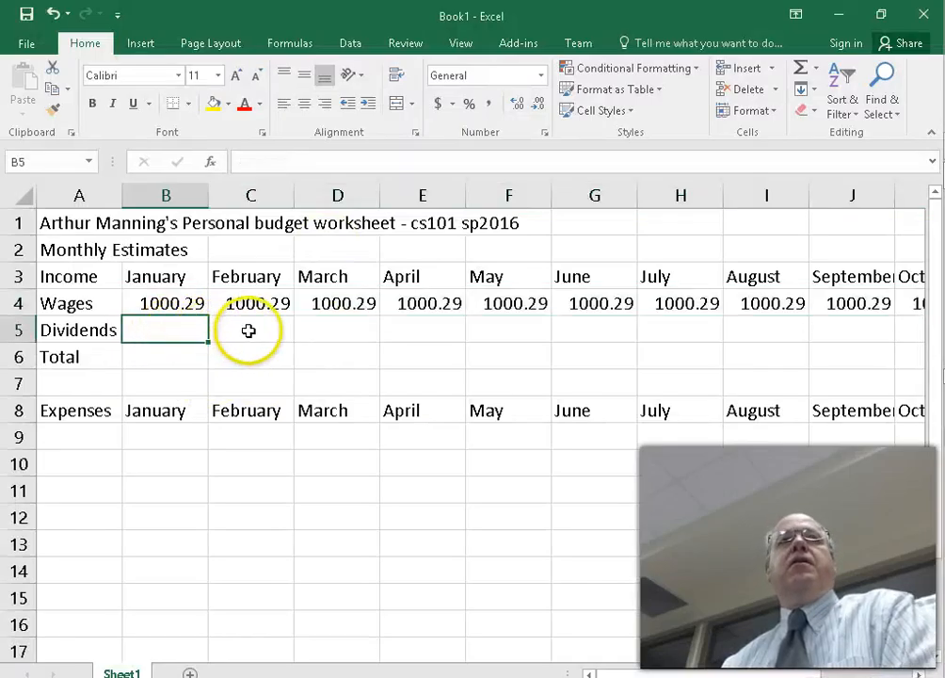
key("alt+Tab")
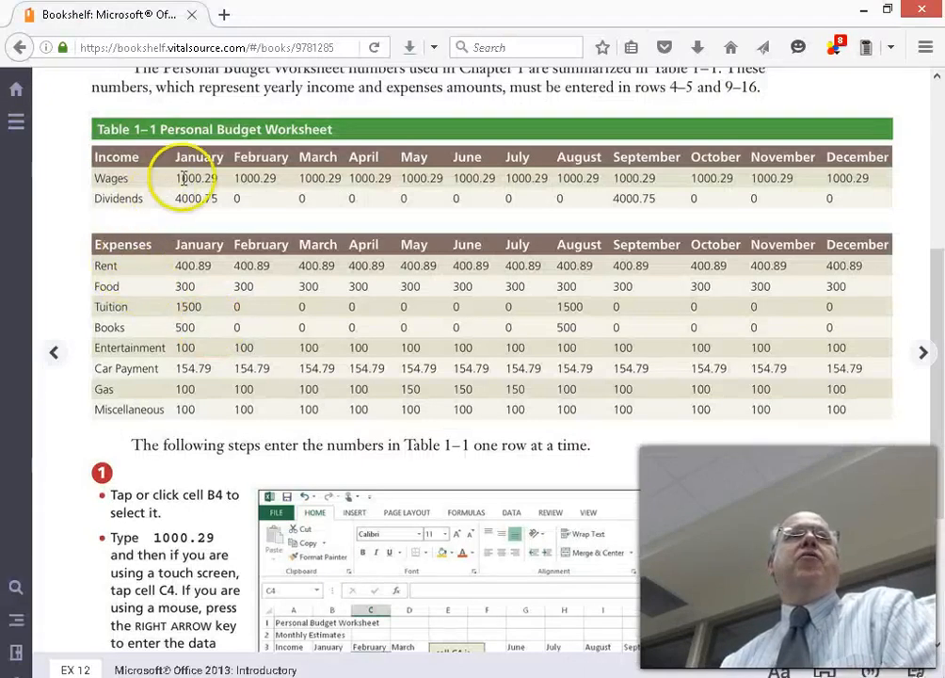
key("alt+Tab")
key("alt+Tab")
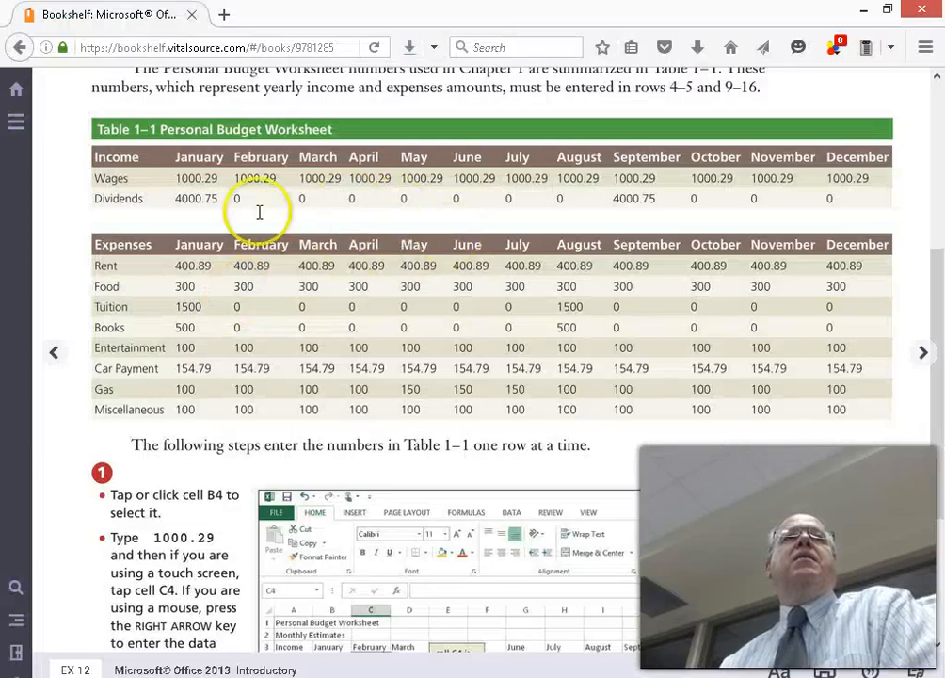
Switch to the Excel workbook and enter 4000.75 as the dividends for January in B5 and September in J5.
key("alt+Tab")
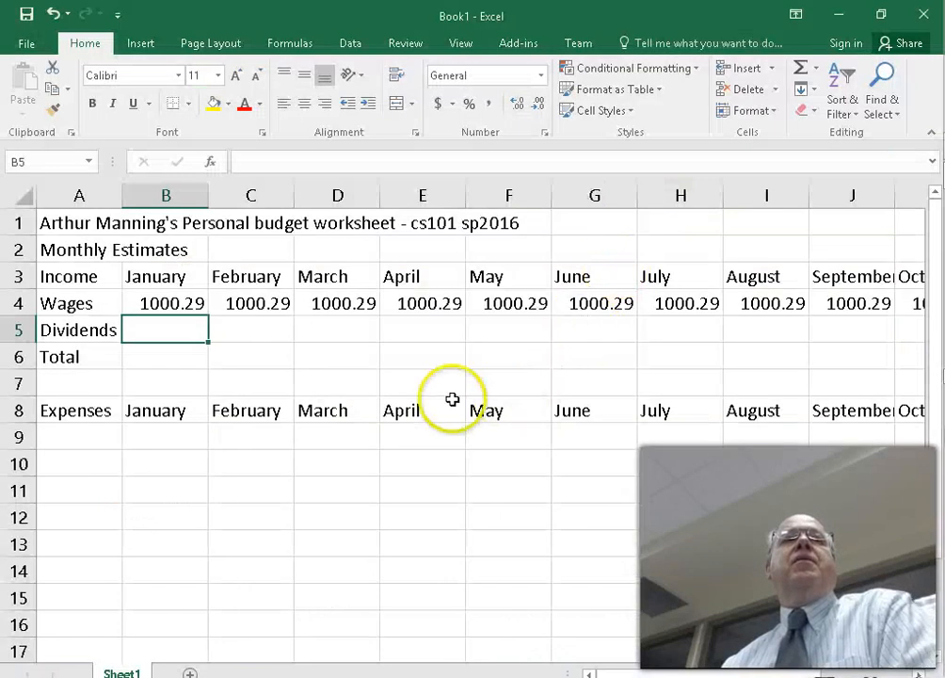
type("4000.75")
left_click(841, 333)
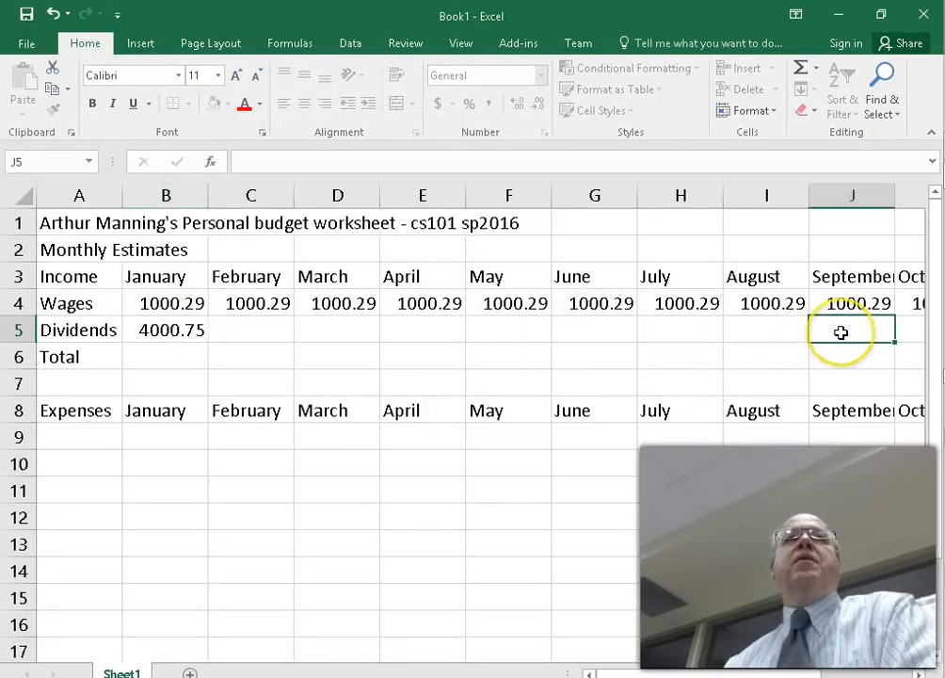
left_click(841, 332)
type("4000")
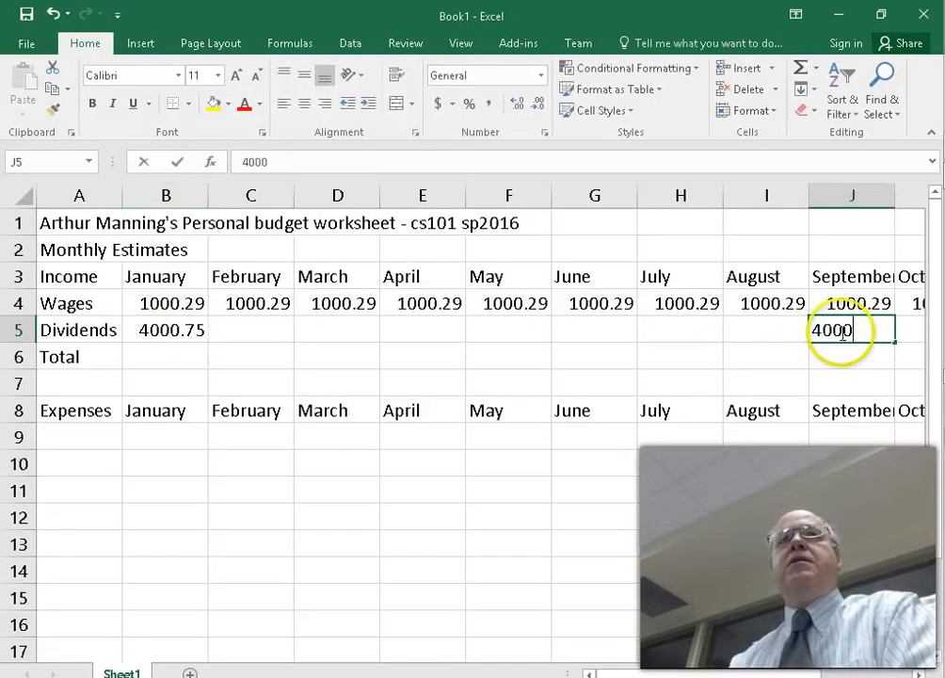
type(".75")
Enter 0 as the February dividends in C5 and copy it to March through August in D5:I5.
left_click(257, 327)
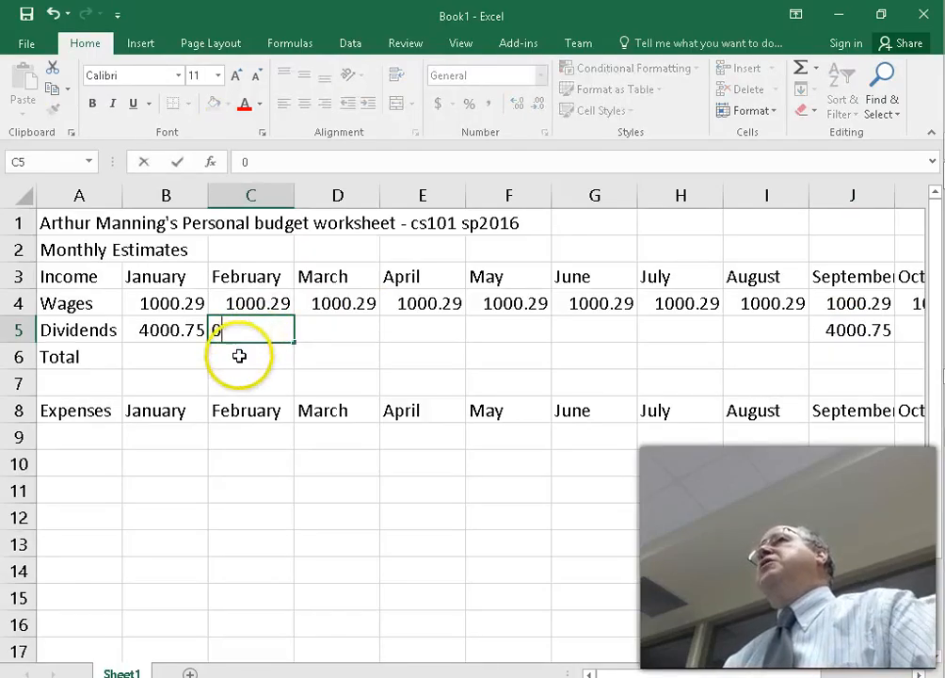
left_click(239, 356)
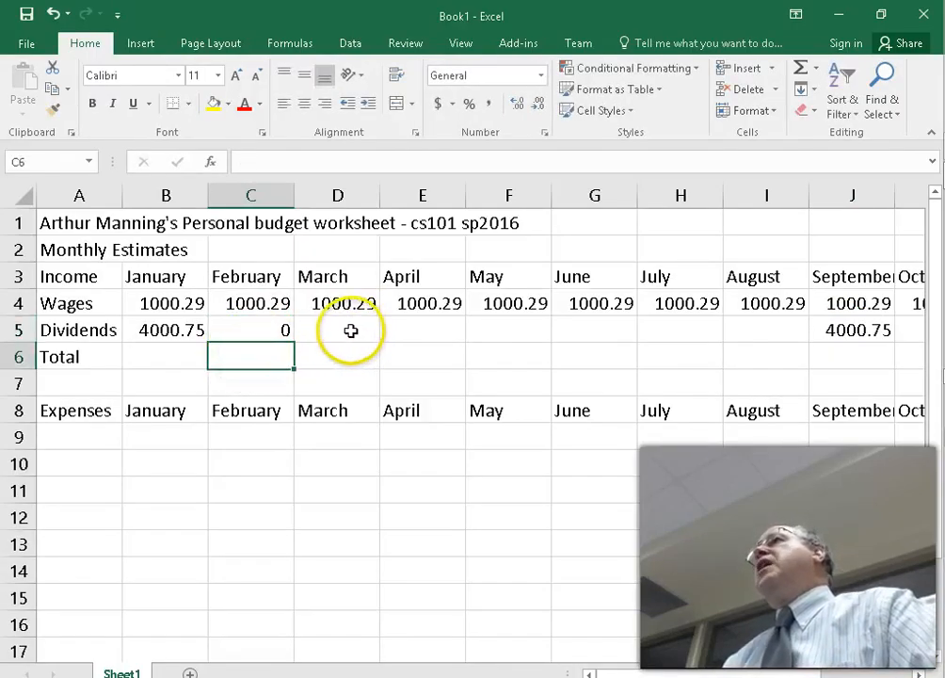
left_click(276, 331)
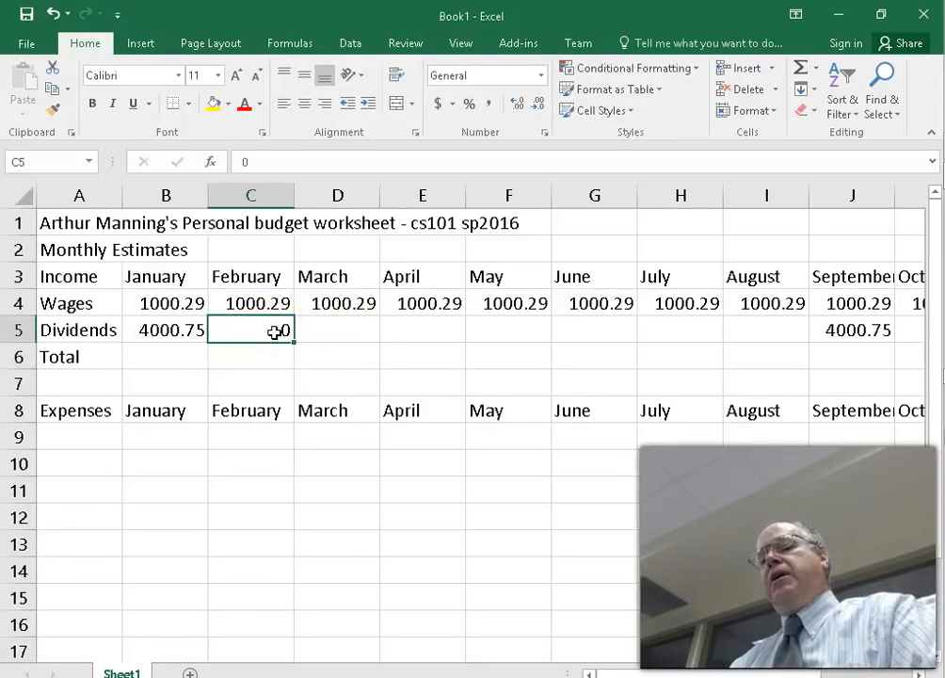
key("ctrl+c")
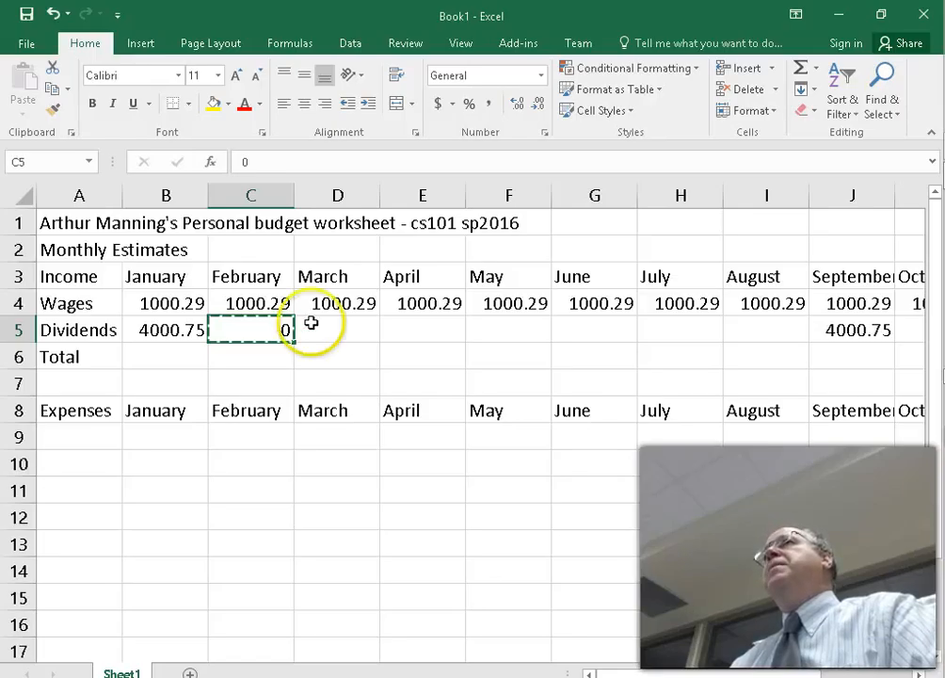
left_click_drag(338, 325, 765, 336)
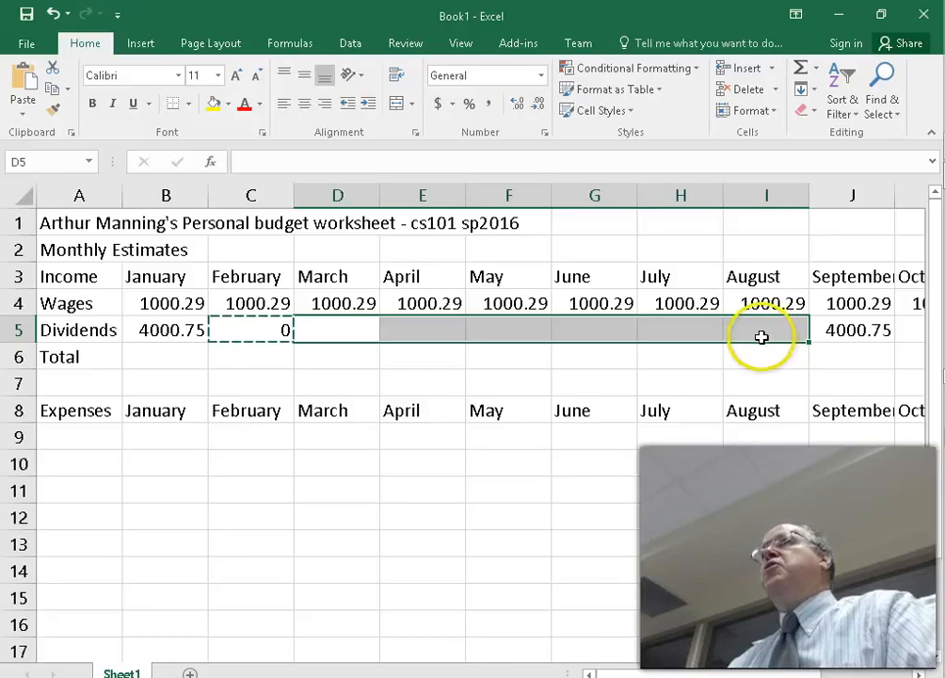
key("ctrl+v")
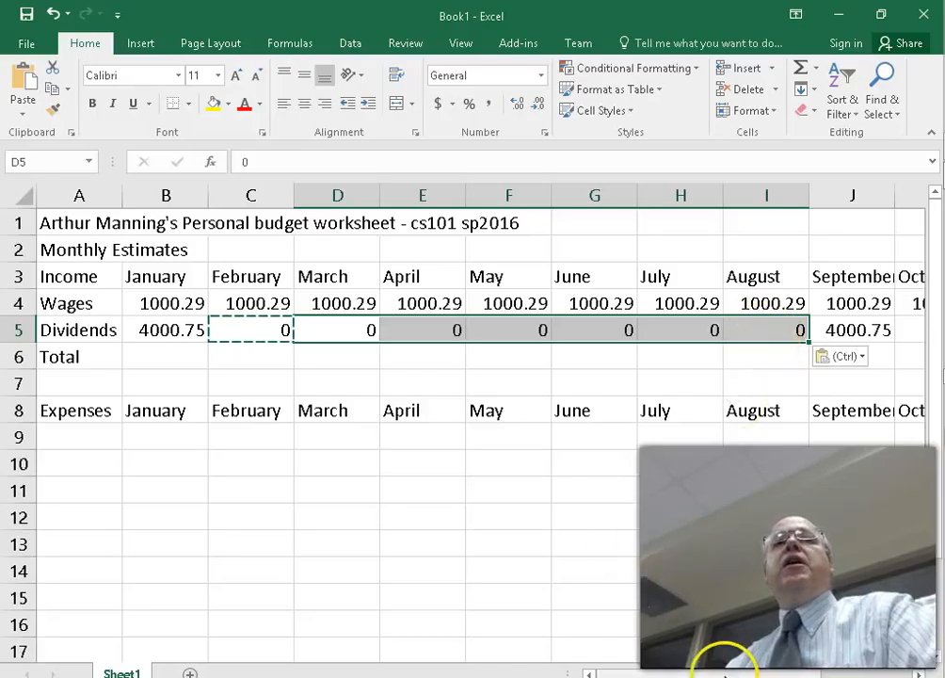
Paste the copied 0 into the October through December dividends cells K5:M5.
left_click_drag(728, 673, 852, 670)
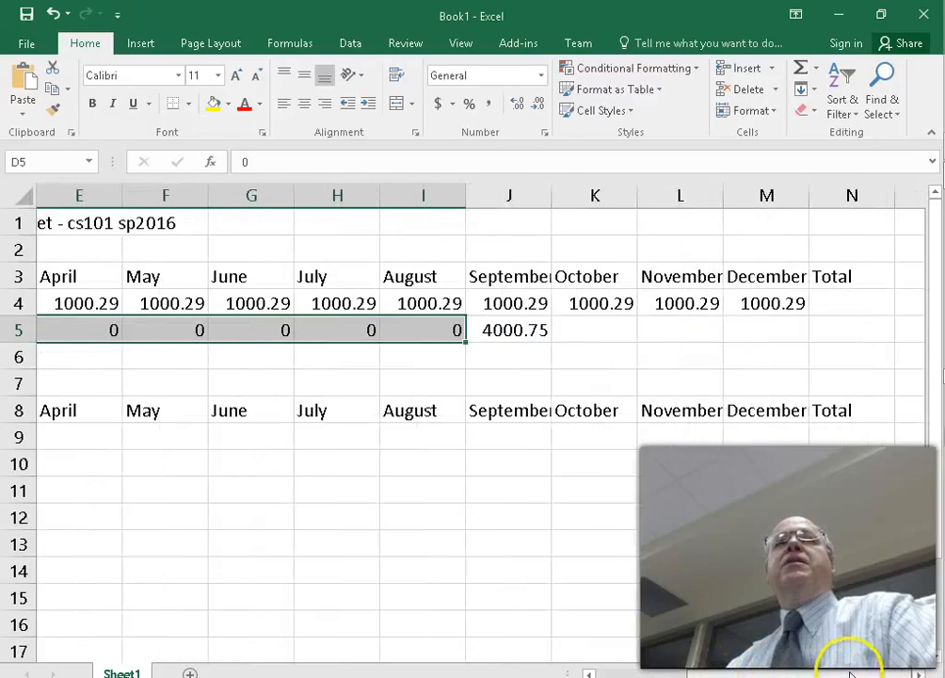
left_click_drag(589, 330, 769, 334)
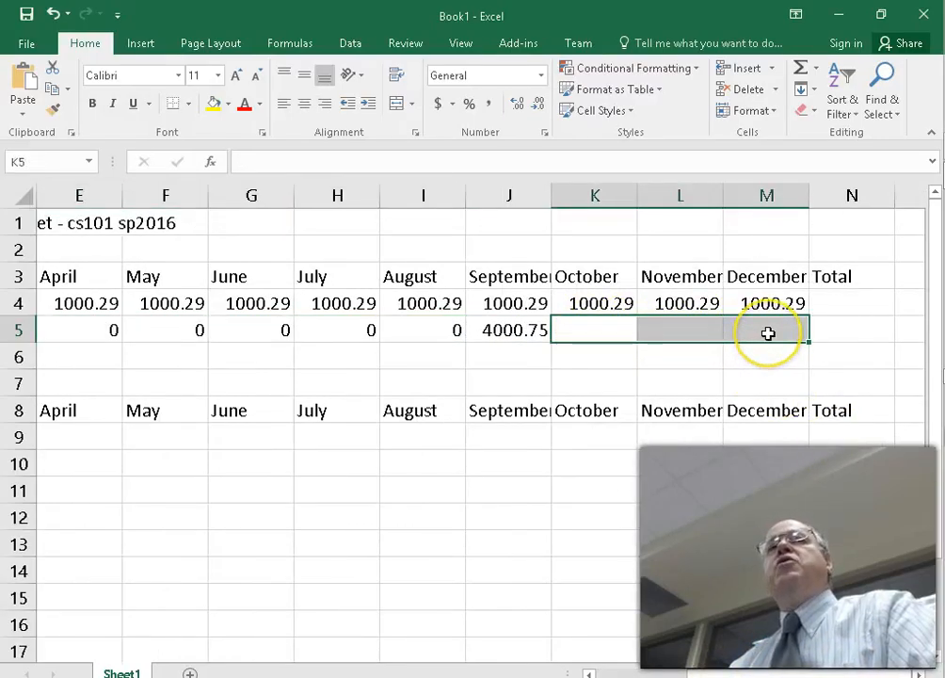
key("ctrl+v")
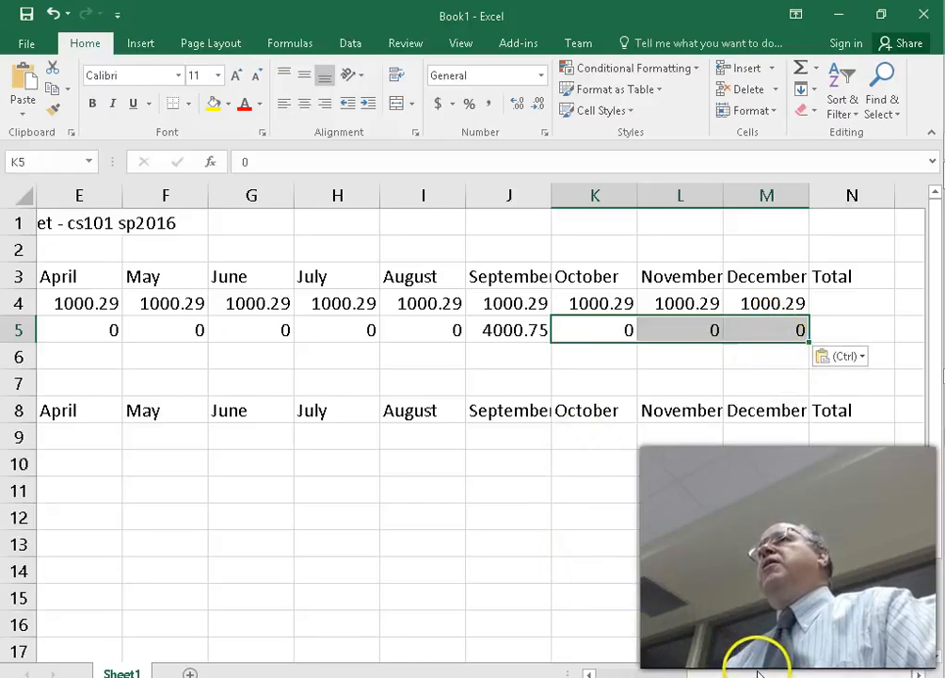
Check the Expenses row titles in the textbook's Table 1-1, return to the Excel workbook and enter Rent in A9.
left_click_drag(732, 674, 635, 675)
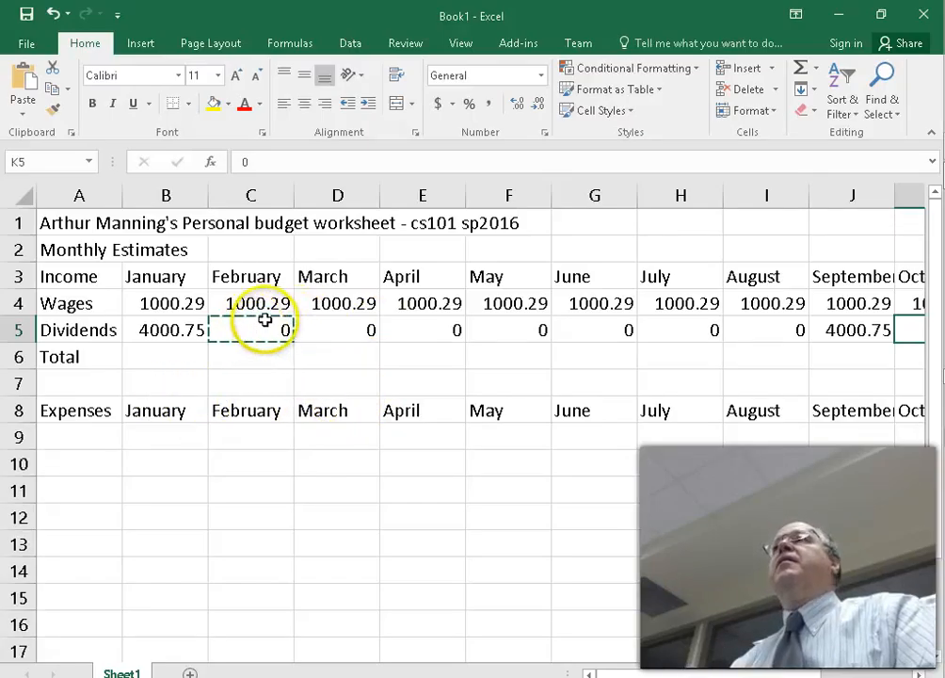
key("alt+Tab")
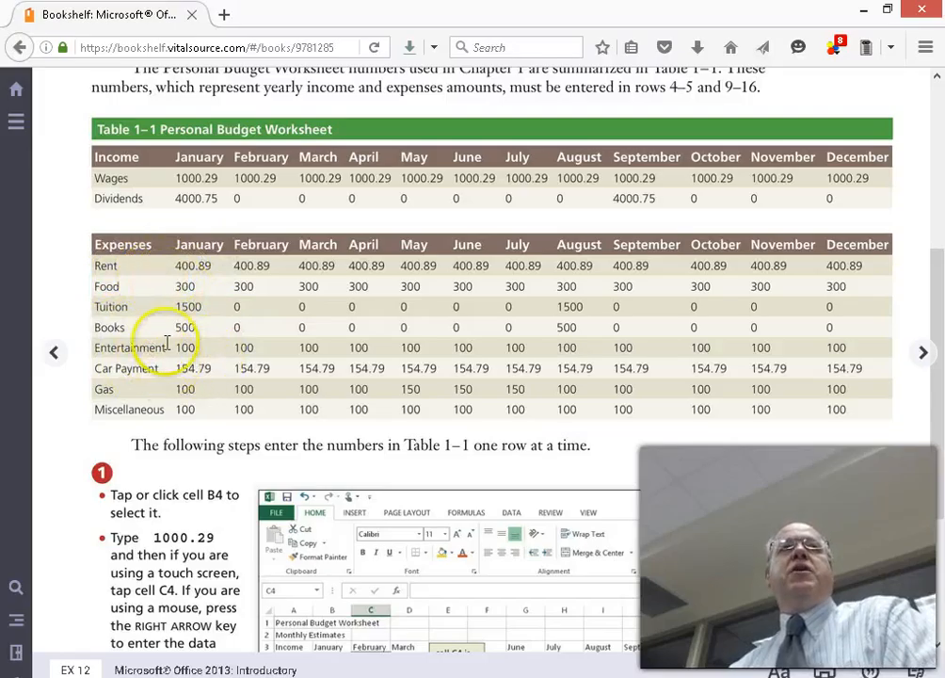
key("alt+Tab")
left_click(89, 436)
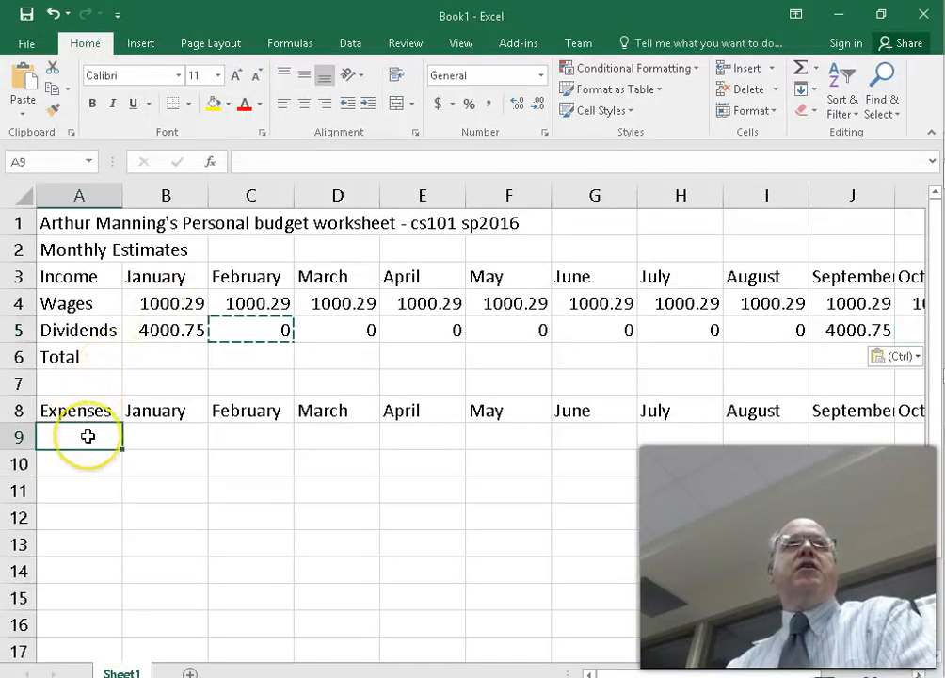
type("RE")
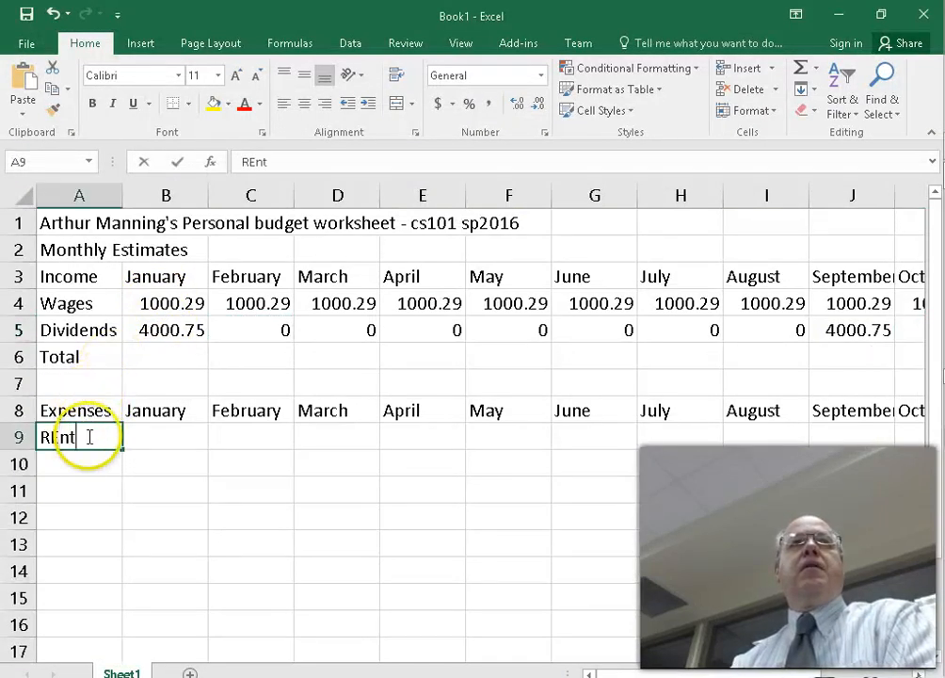
type("nt")
key("BackSpace")
type("t")
key("Return")
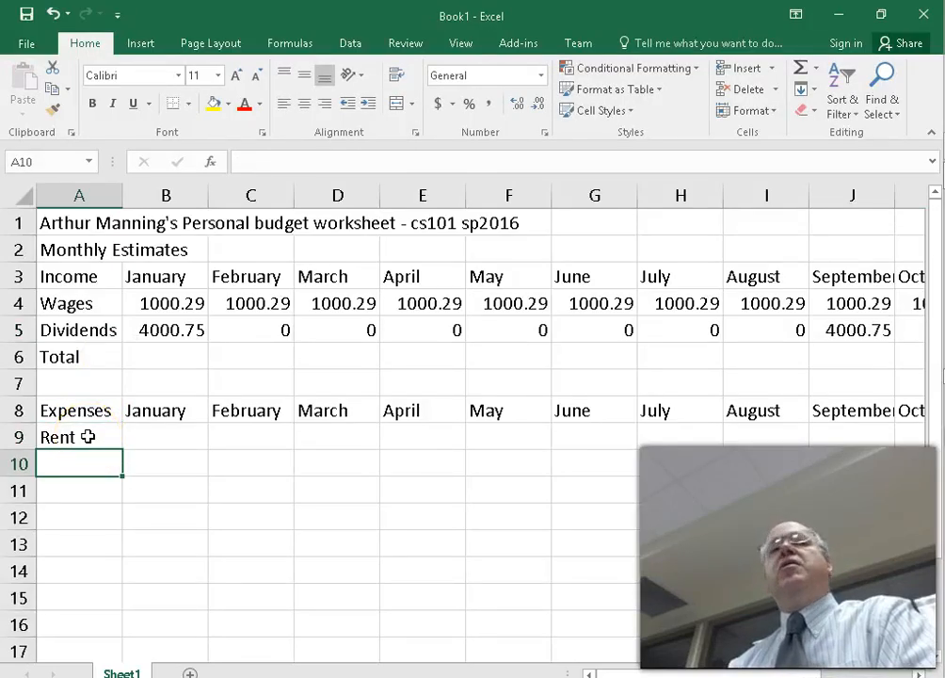
Enter the expense row titles Food, Tuition and Books in A10:A12.
type("Food")
key("Return")
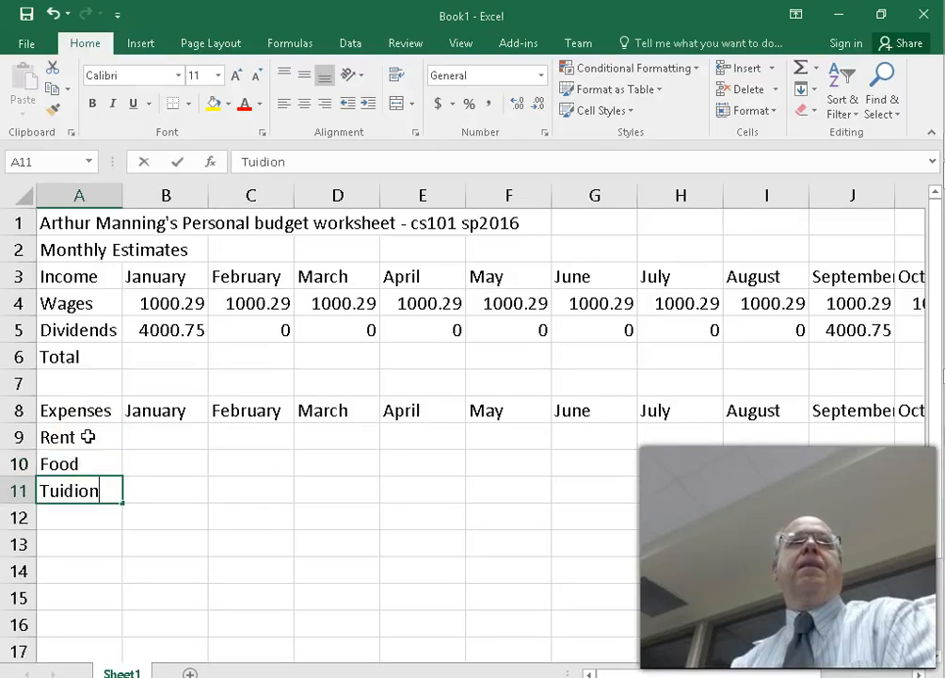
key("BackSpace")
key("BackSpace")
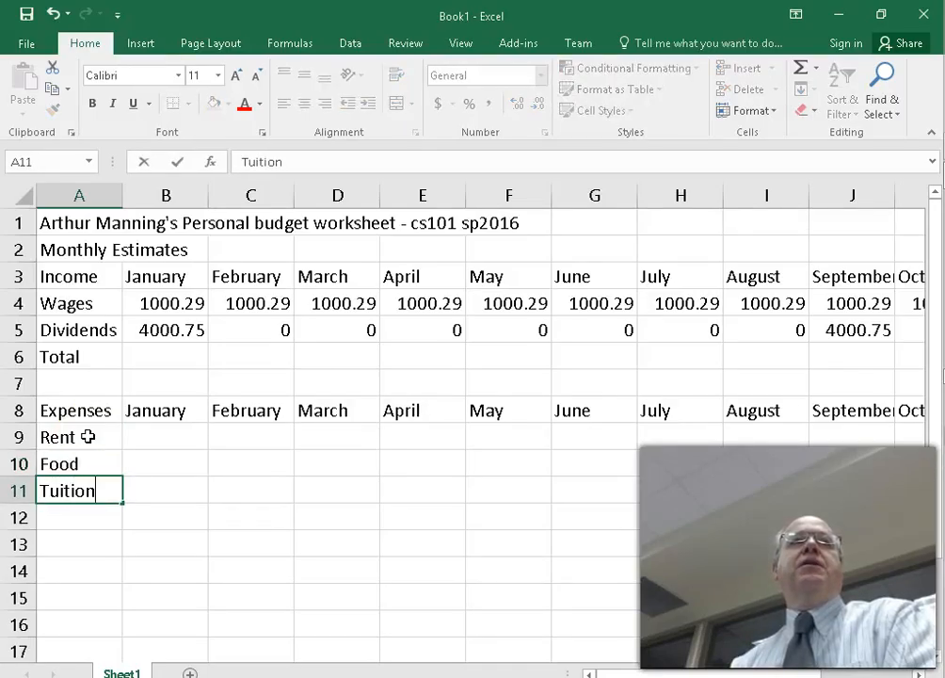
type("tion")
key("Return")
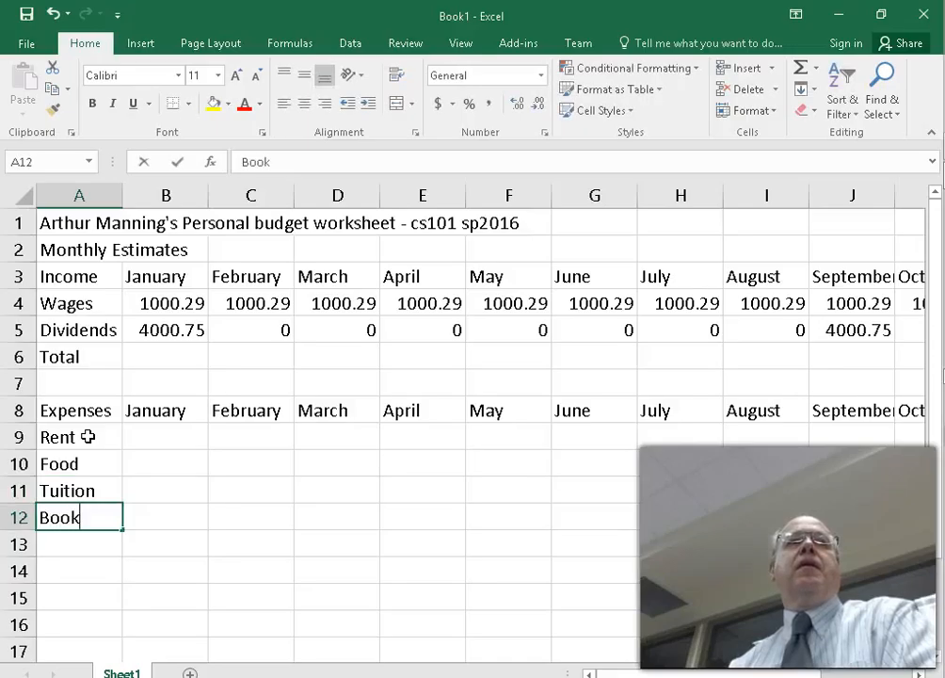
type("Books")
key("Return")
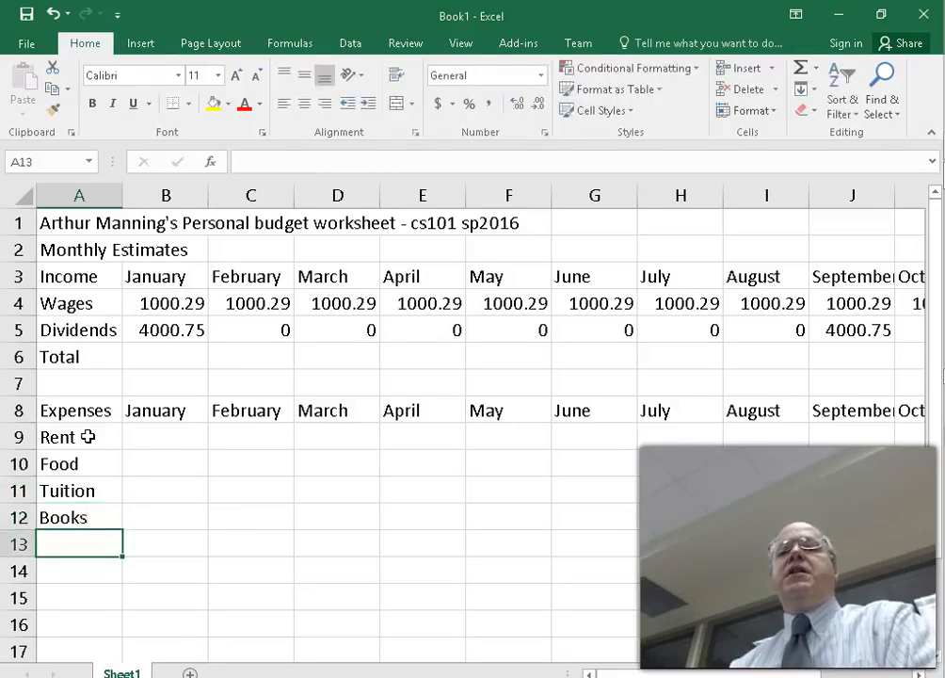
Check the remaining expense titles in the textbook and enter Entertainment, Car Payment and Gas in A13:A15 of the Excel workbook.
key("alt+Tab")
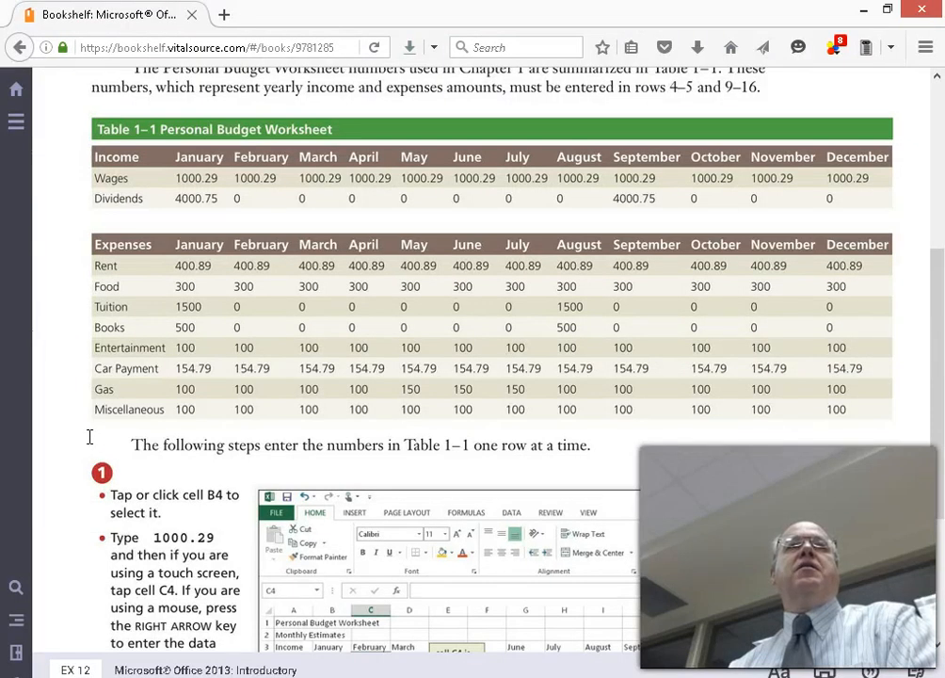
key("alt+Tab")
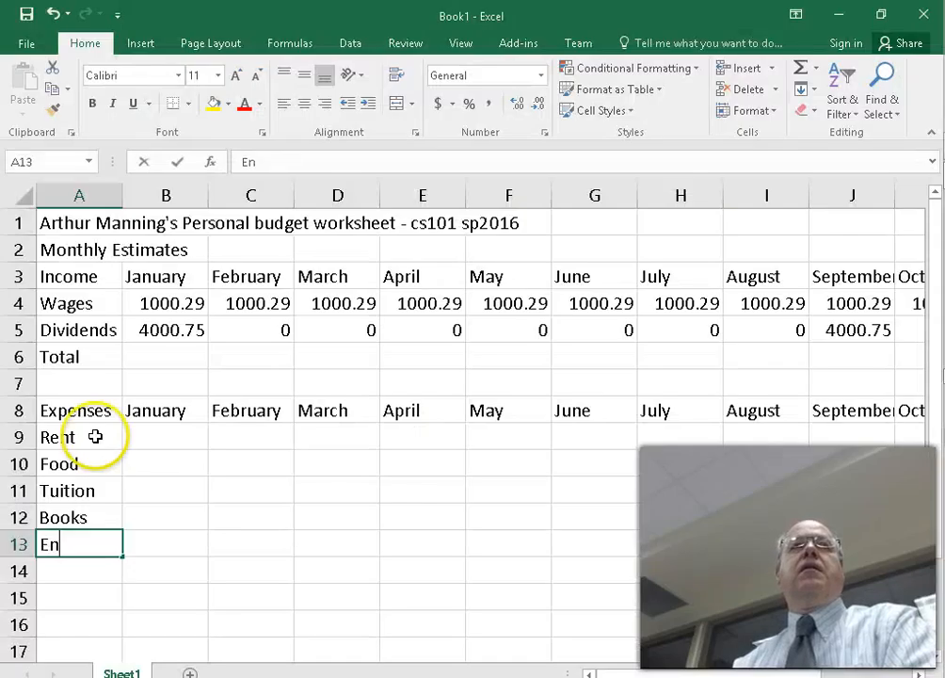
type("tertain")
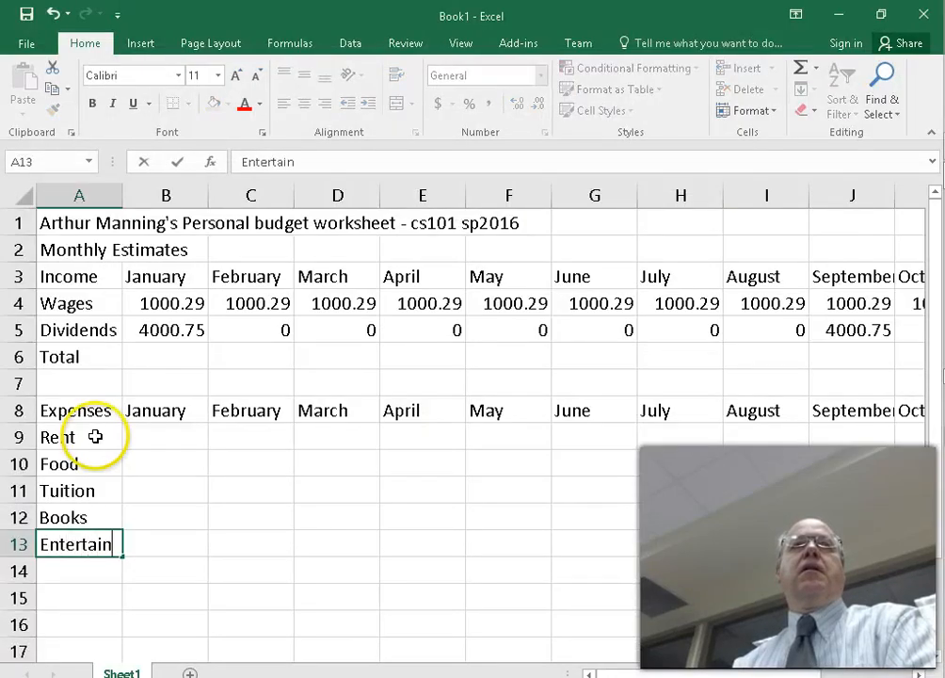
key("Return")
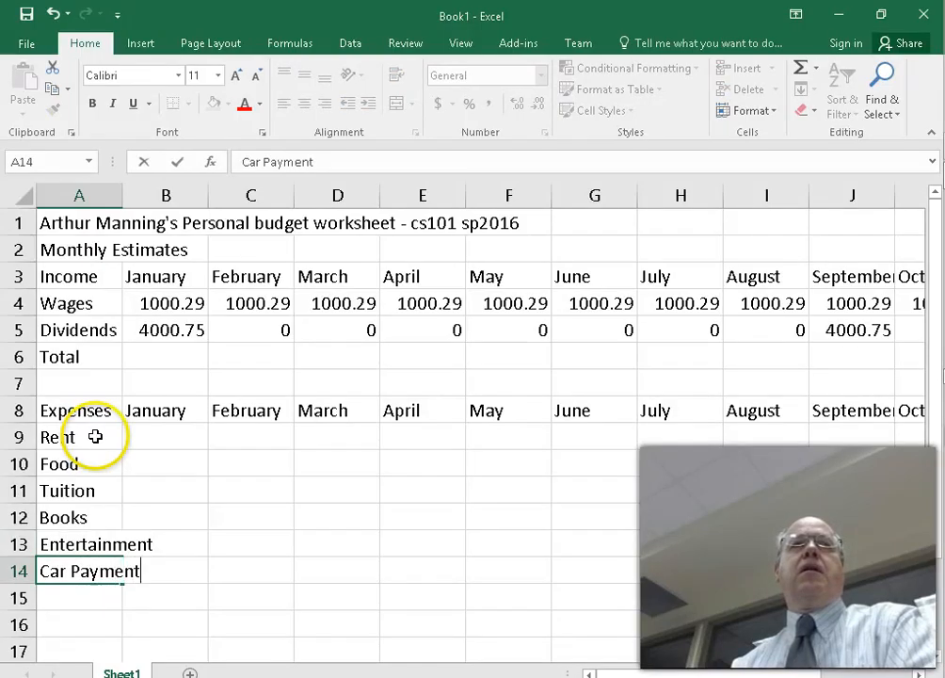
key("Return")
type("Gas")
key("Return")
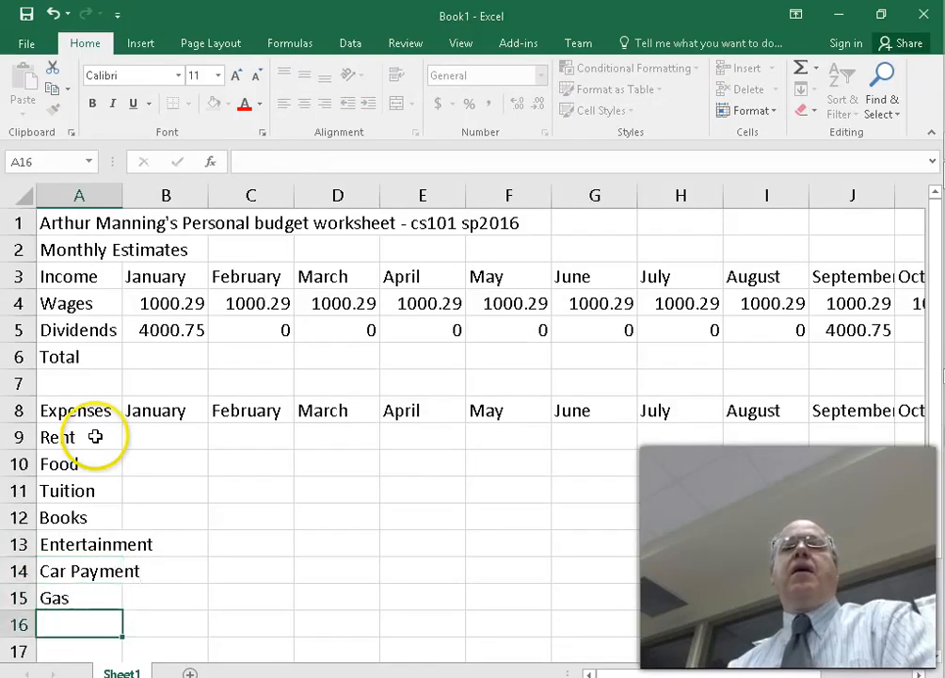
Enter the last expense title, Miscellaneous, in A16 and widen column A to fit the row titles.
key("alt+Tab")
key("alt+Tab")
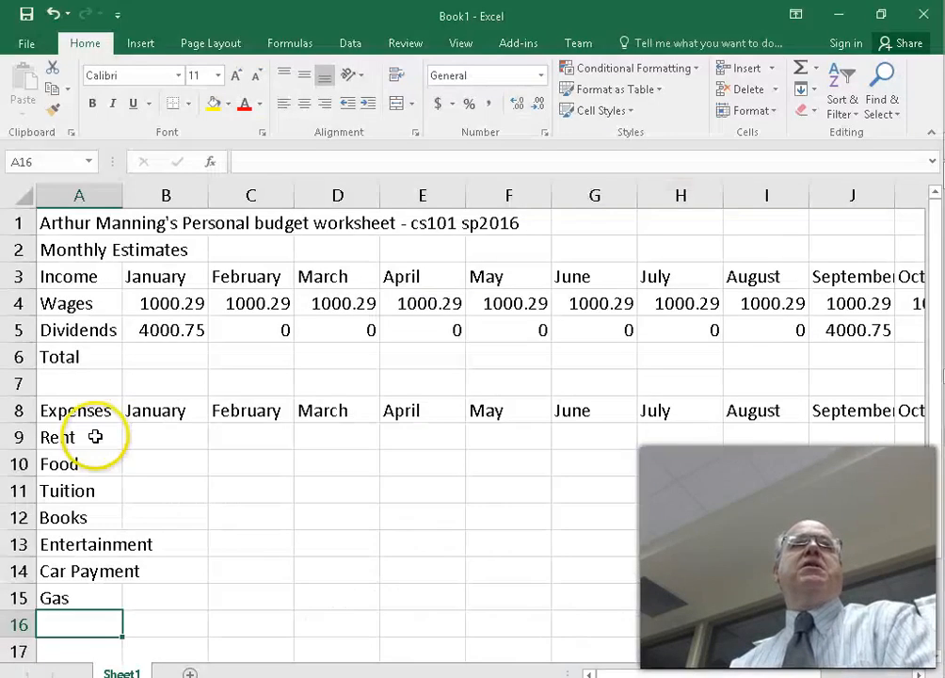
type("Miscellaneous")
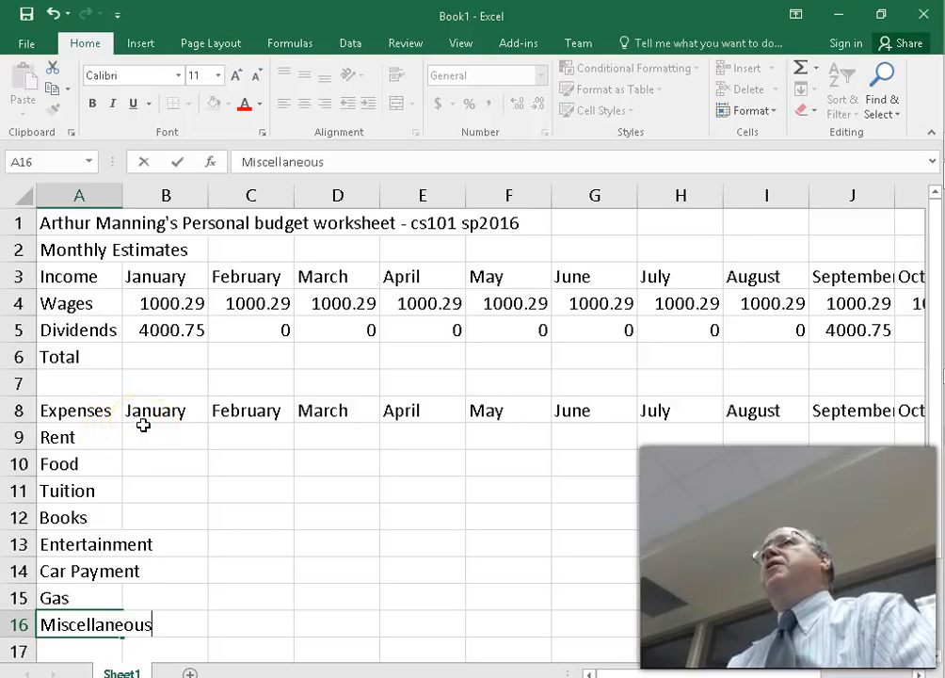
left_click(336, 539)
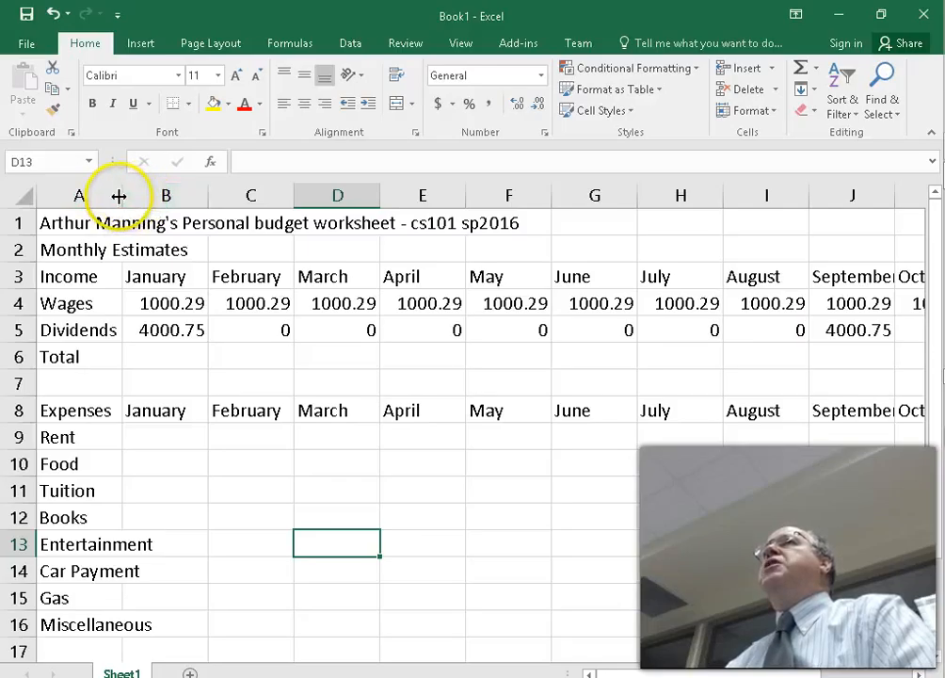
left_click_drag(124, 196, 176, 202)
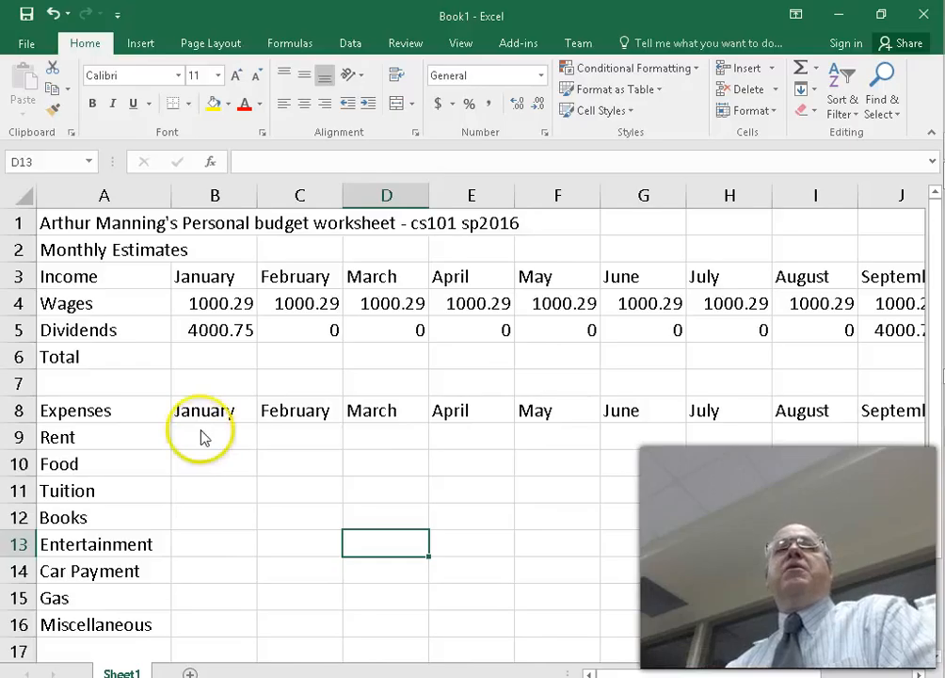
Look up the rent in the textbook's Table 1-1 and enter 400.89 as the January rent in B9 of the Excel workbook.
key("alt+Tab")
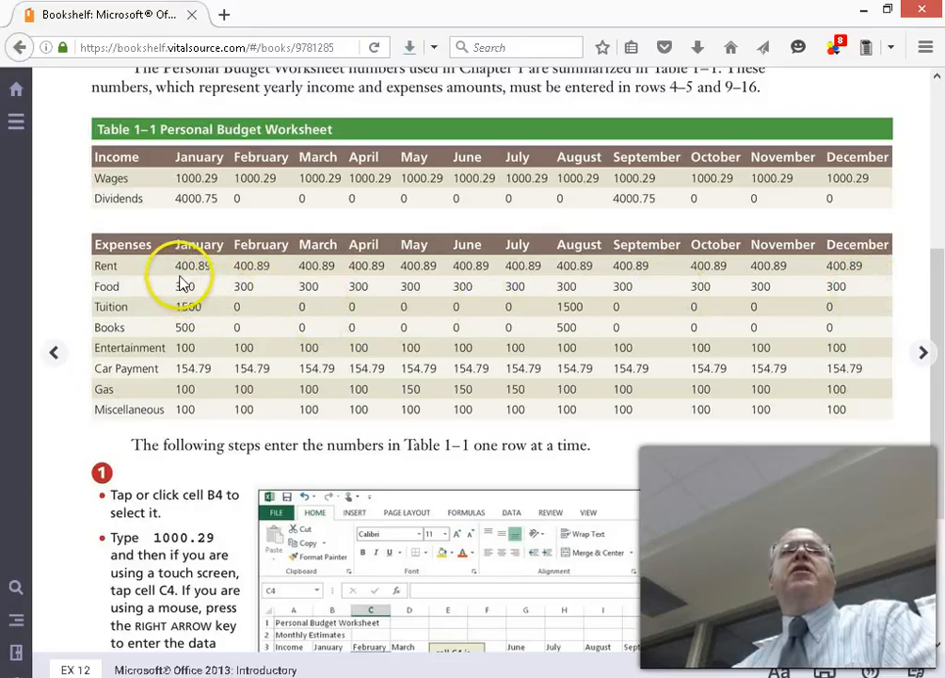
key("alt+Tab")
left_click(220, 439)
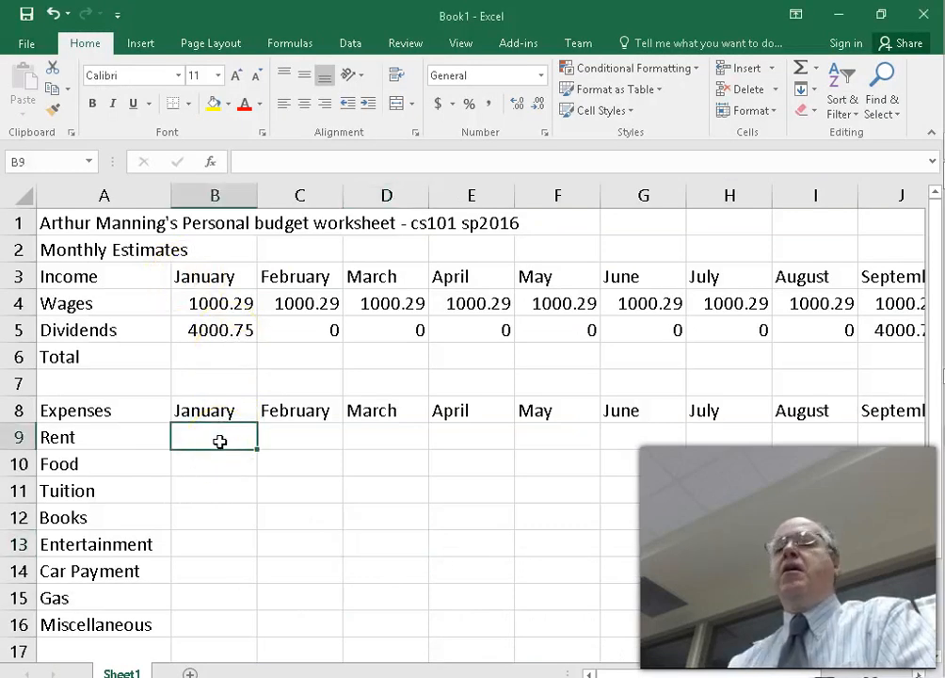
type("400.8")
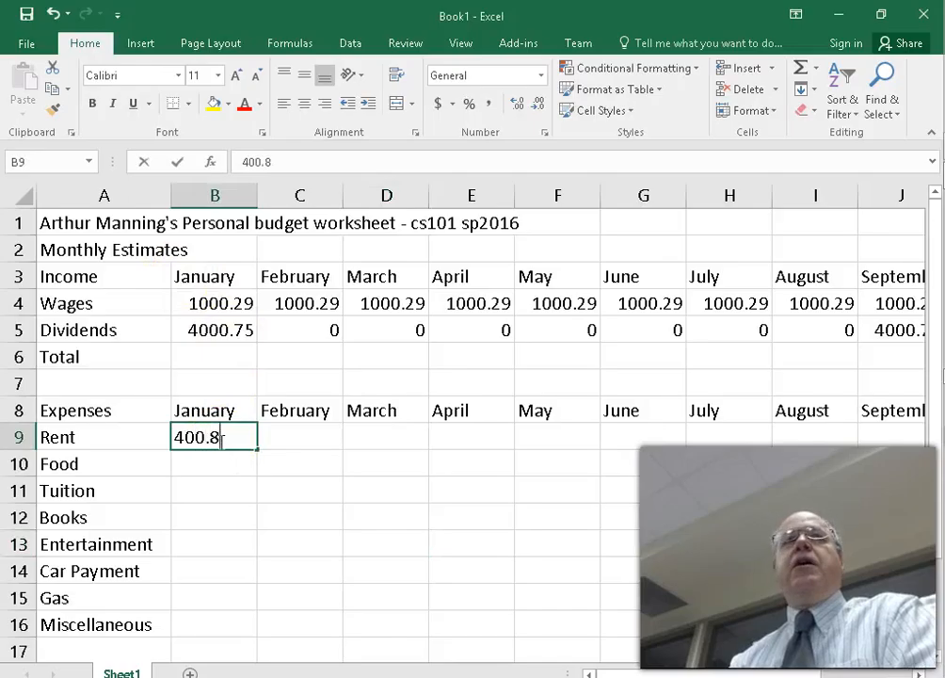
type("9")
key("Return")
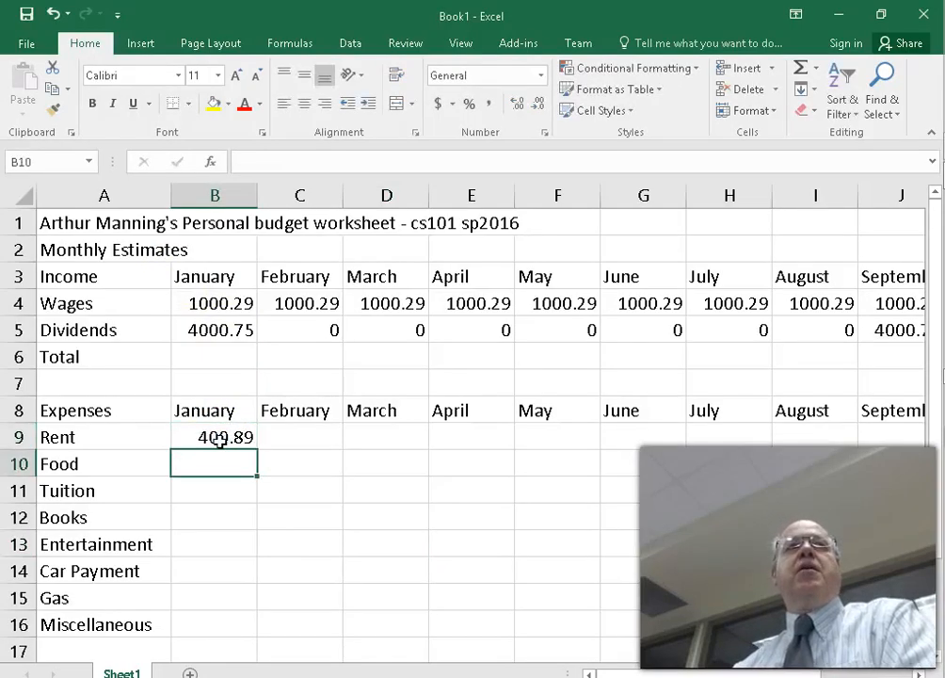
Enter 300 from the textbook as the January food amount in B10 and fill B9:B10 across through December in column M.
key("alt+Tab")
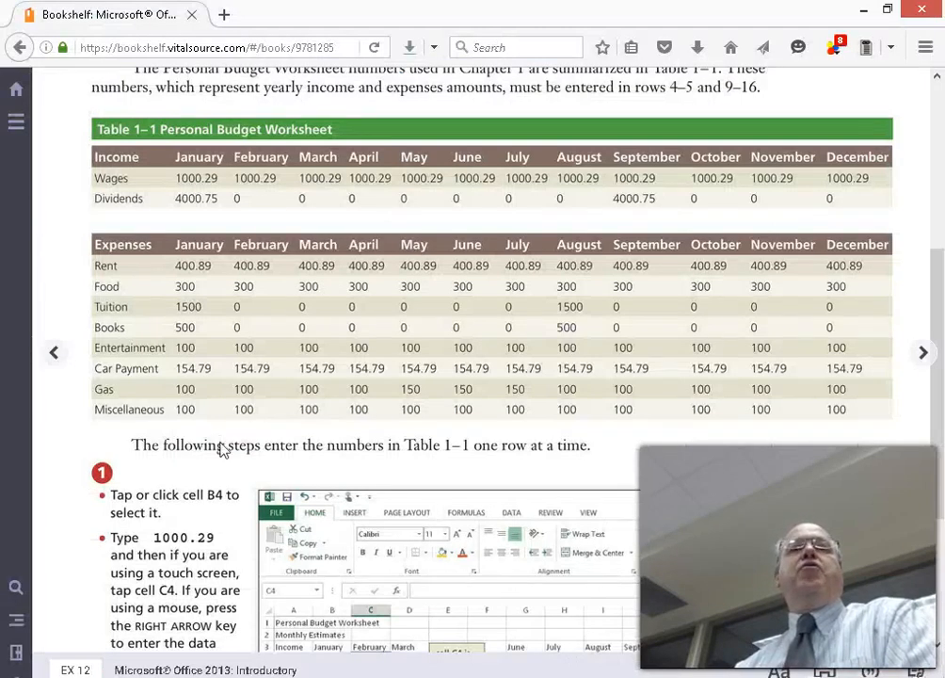
key("alt+Tab")
type("300")
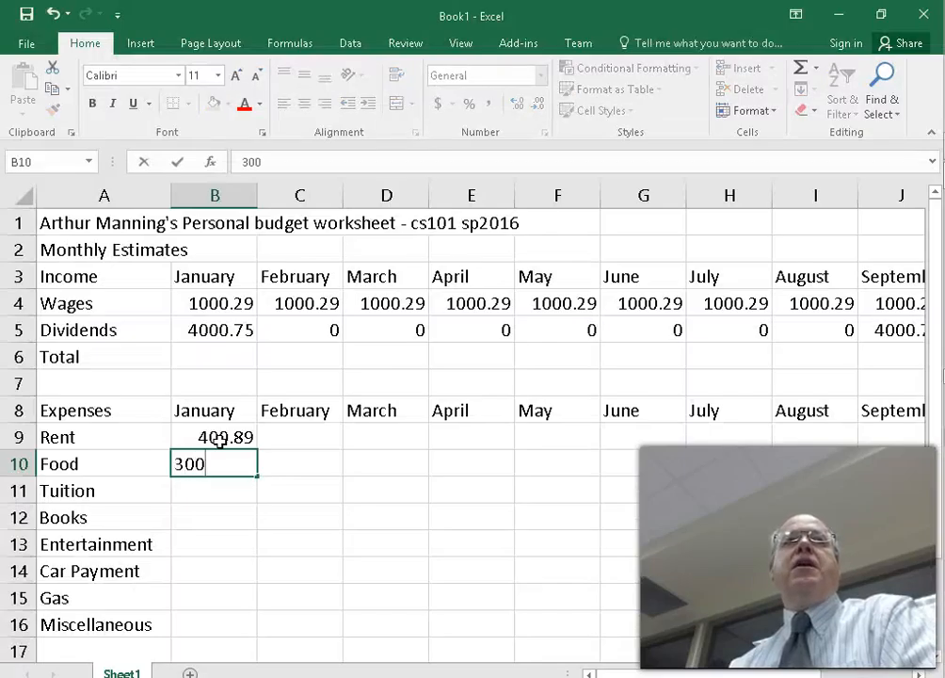
key("Tab")
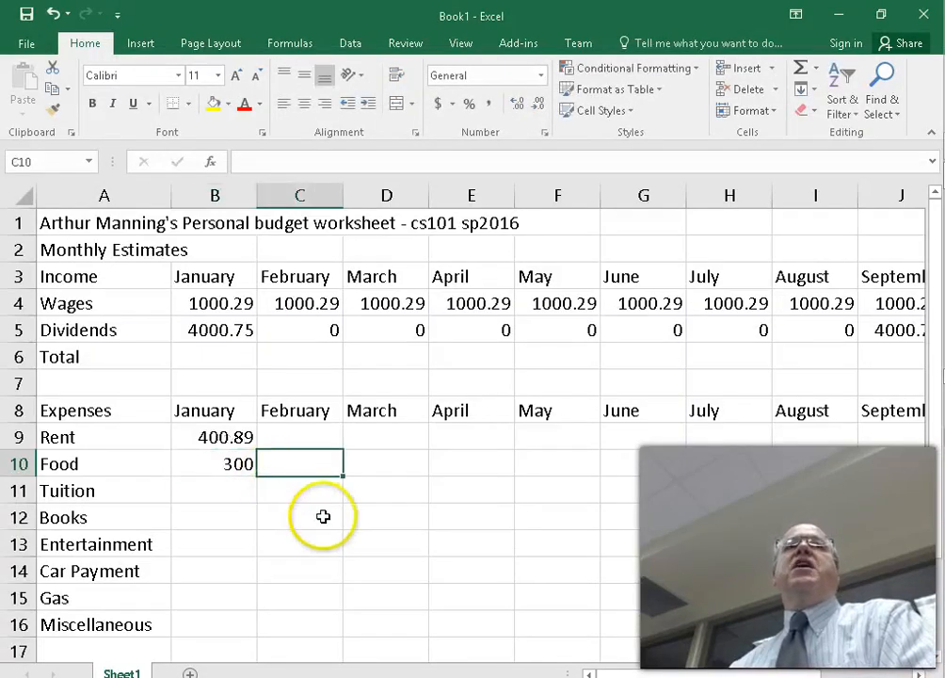
left_click_drag(228, 437, 769, 471)
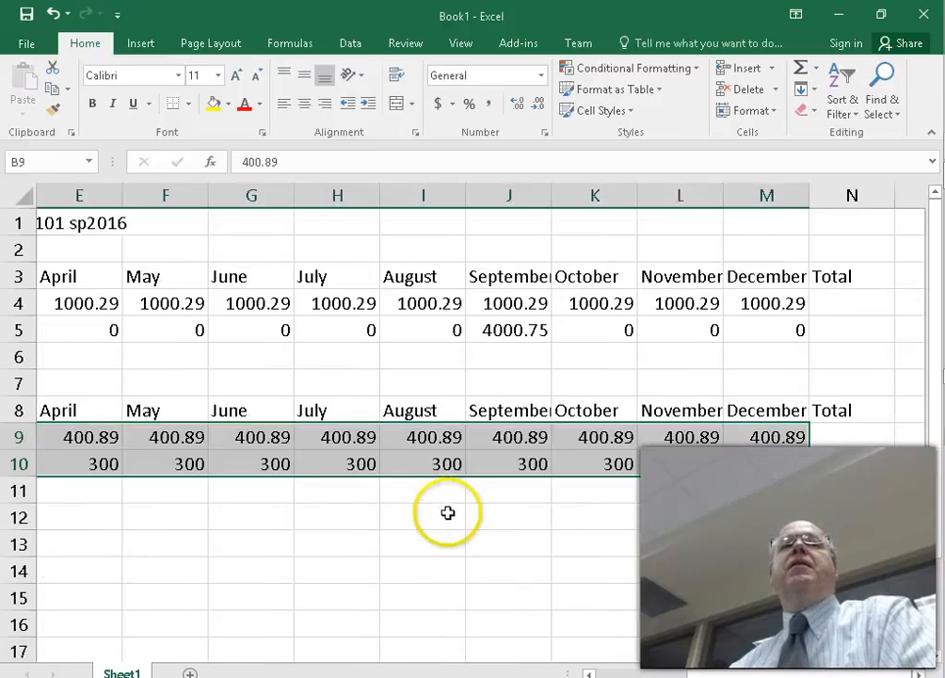
Look up the tuition amounts in the textbook and enter 1500 for January in B11 and August in I11 of the Excel workbook.
left_click_drag(725, 670, 574, 663)
left_click(240, 497)
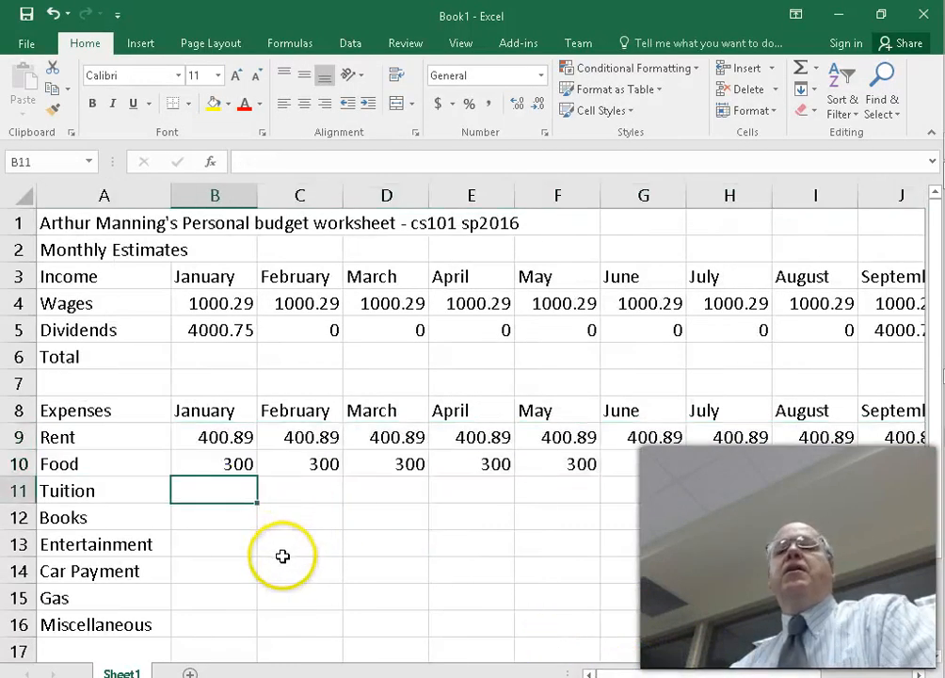
key("alt+Tab")
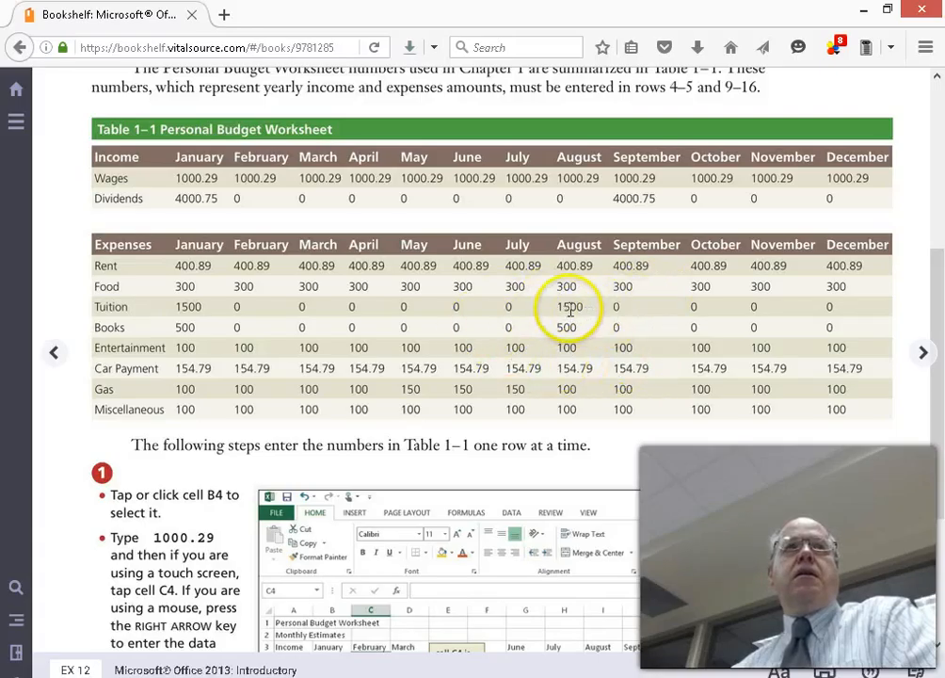
key("alt+Tab")
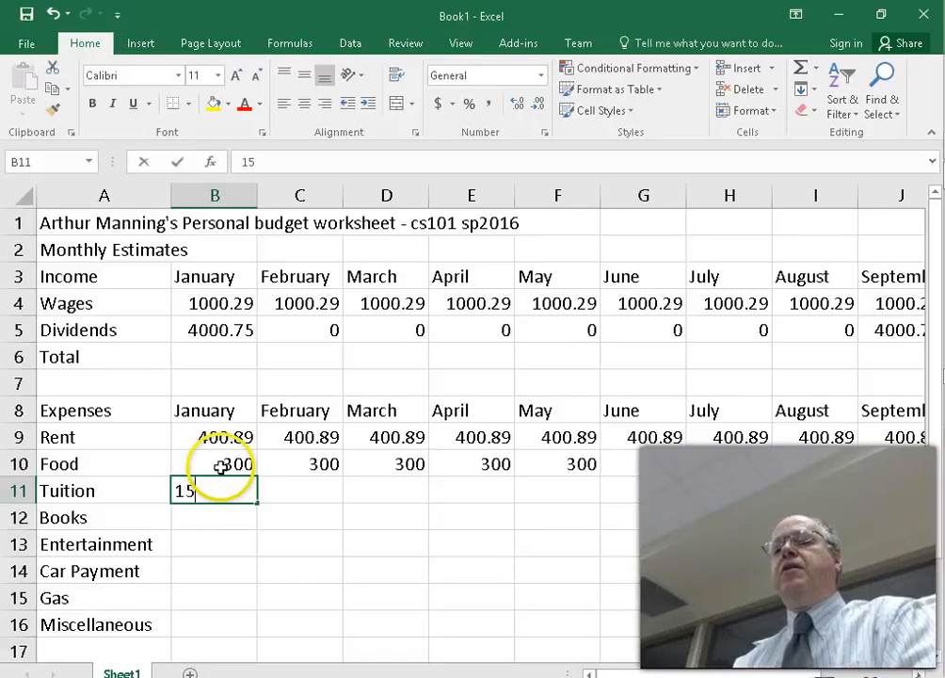
left_click(807, 500)
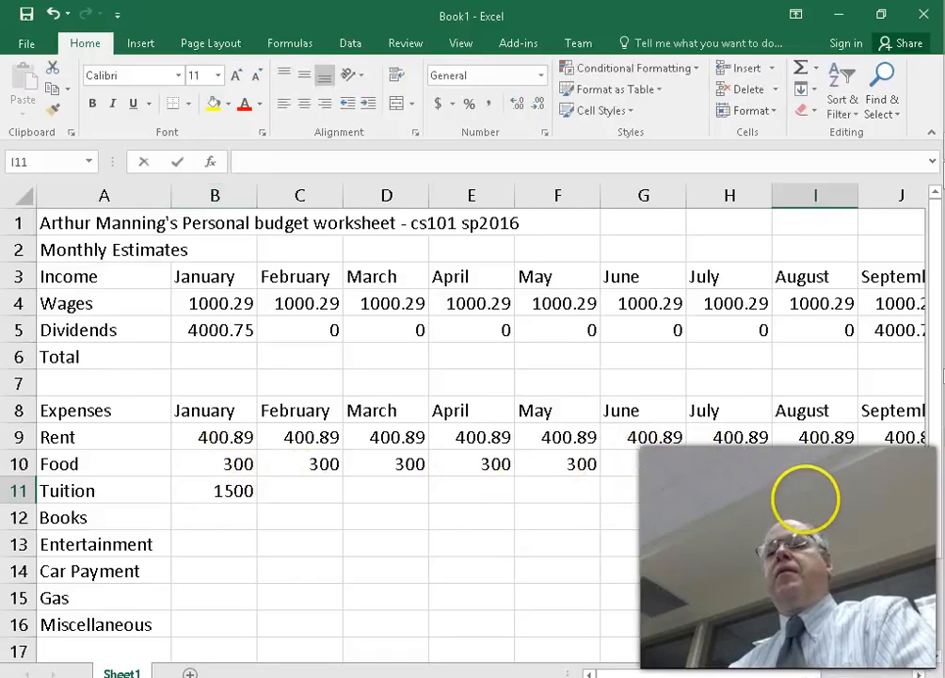
Copy the 0 from the February dividends cell C5 into the February through July tuition cells C11:H11.
left_click(320, 489)
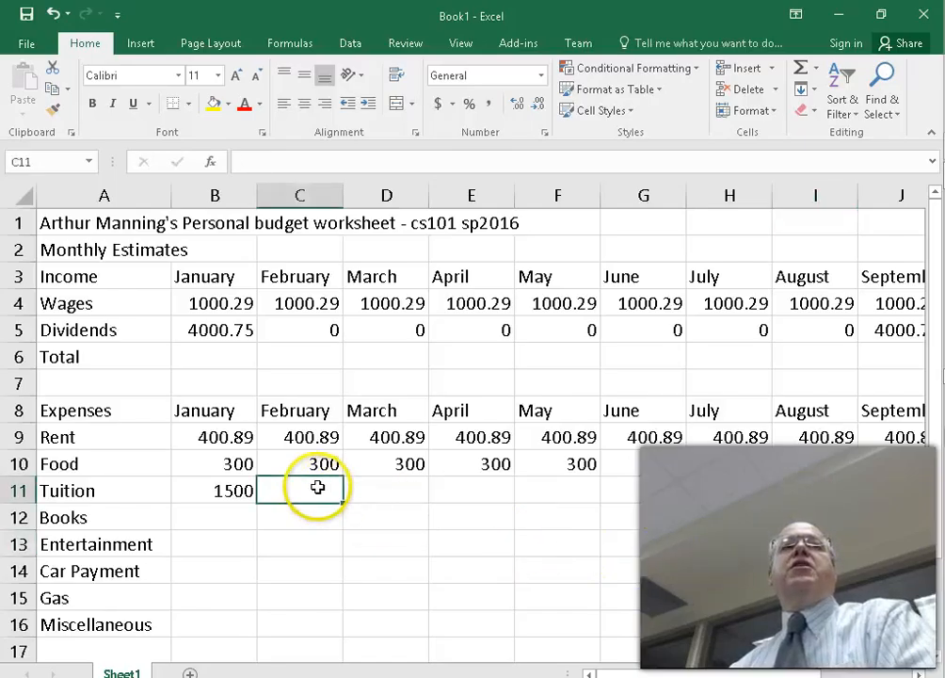
left_click(333, 334)
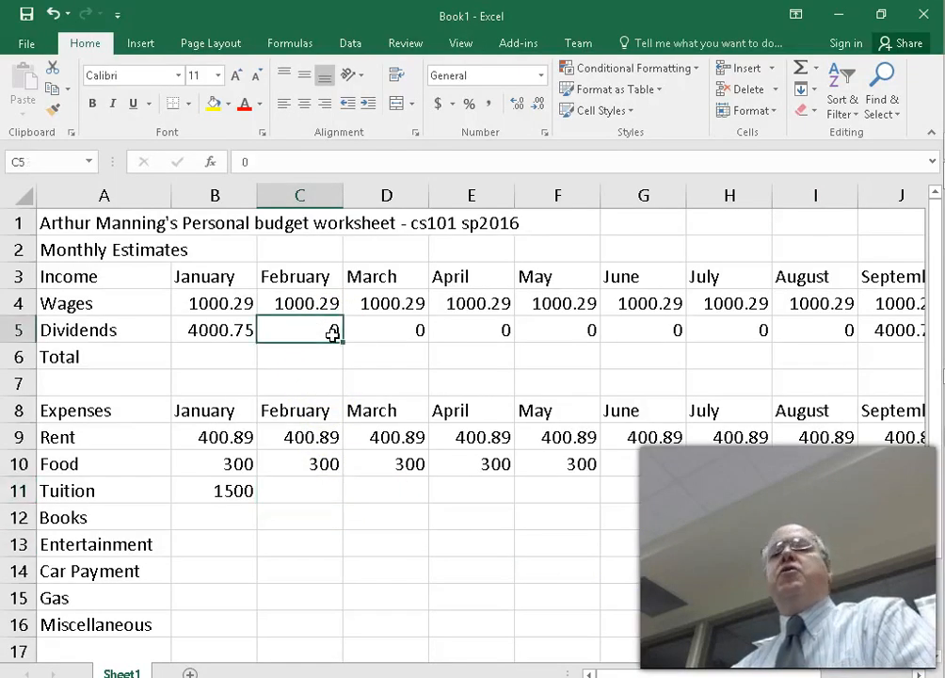
key("ctrl+c")
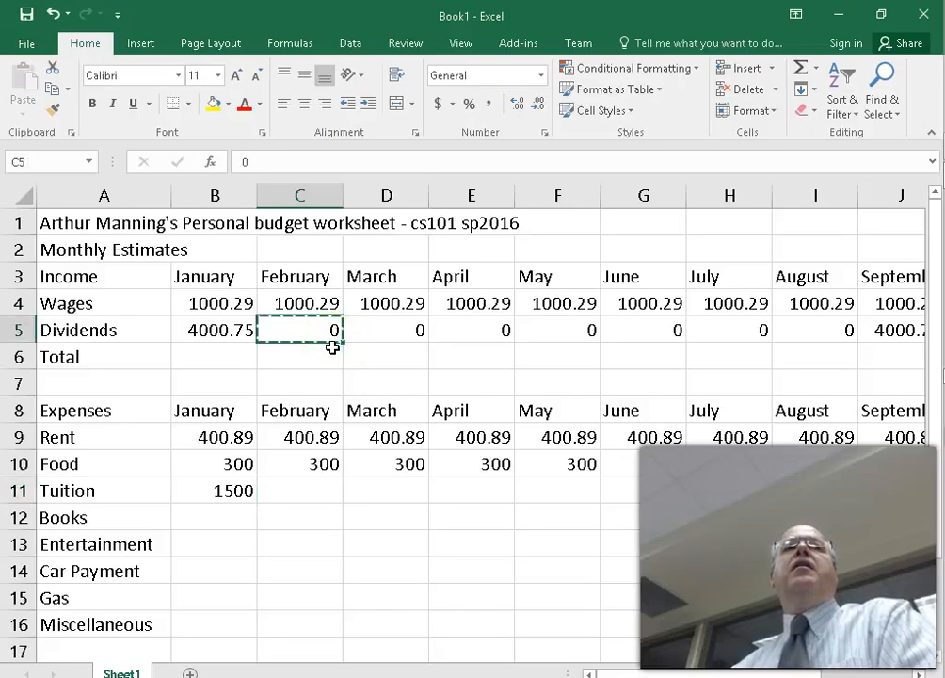
left_click_drag(284, 493, 756, 496)
key("ctrl+v")
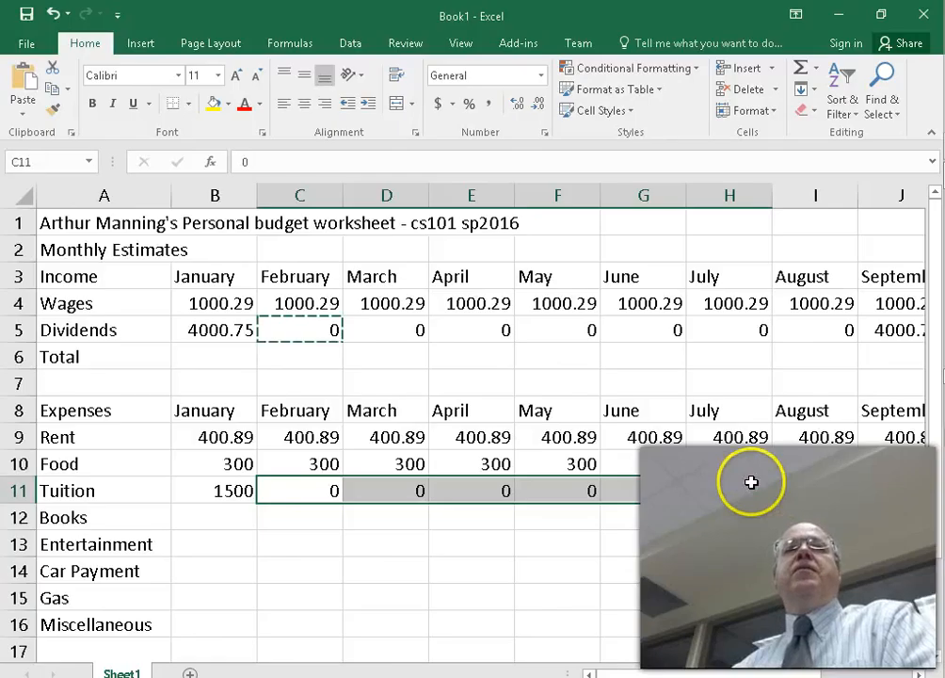
scroll(697, 665, "right", 4)
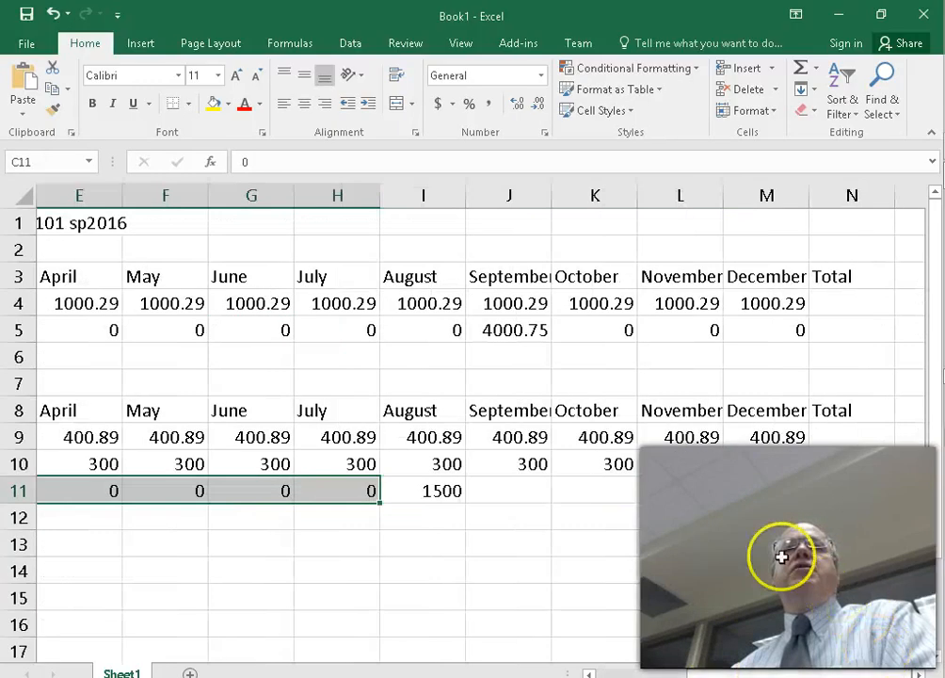
Enter 0 as the tuition amount for September through December in cells J11:M11.
left_click(517, 495)
type("0")
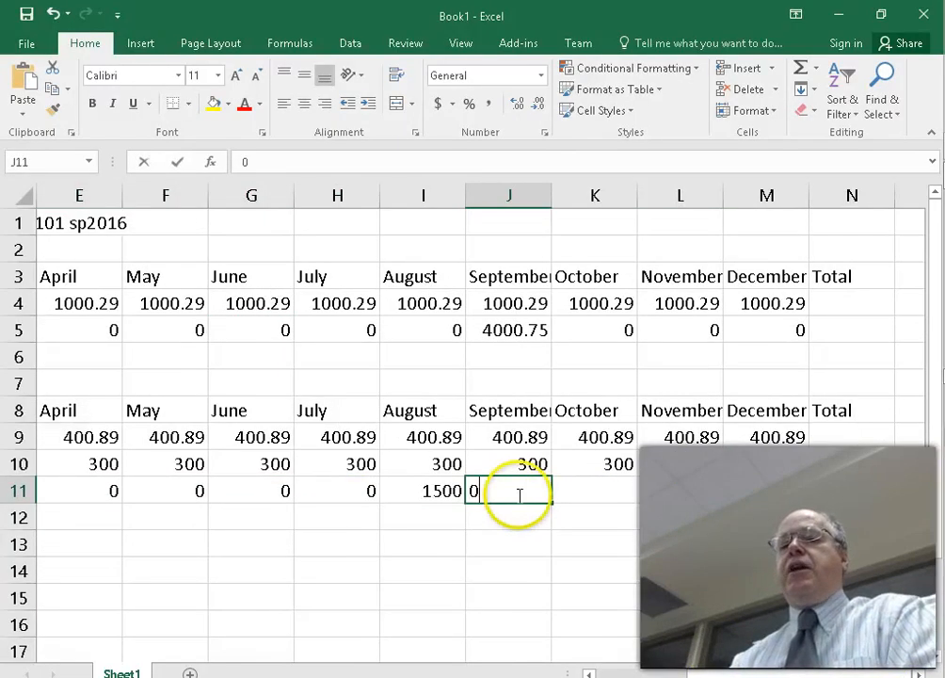
key("Tab")
type("0")
key("Tab")
type("0")
key("Tab")
type("0")
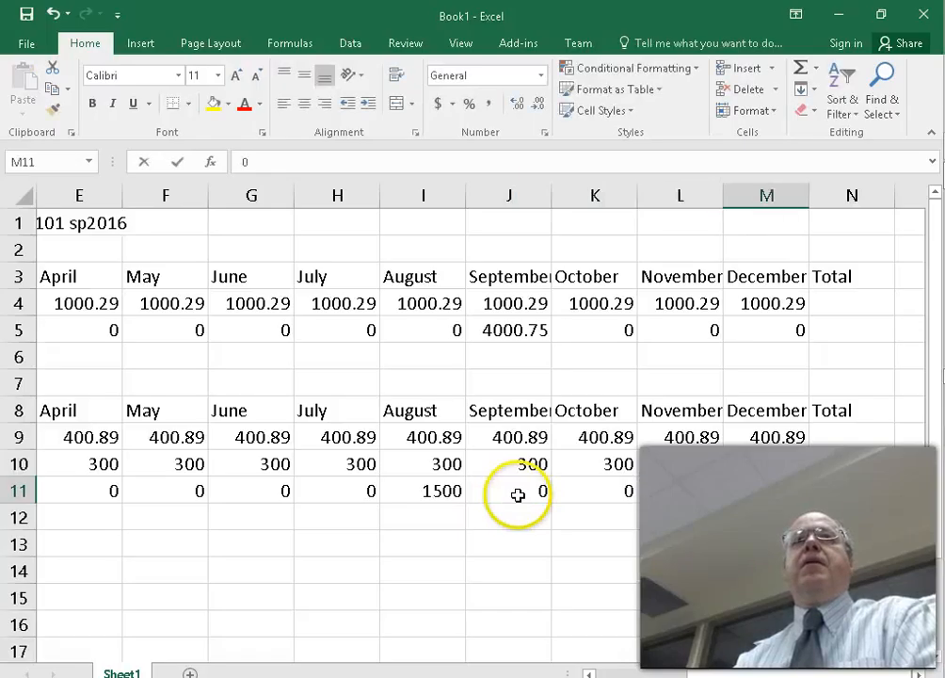
key("Tab")
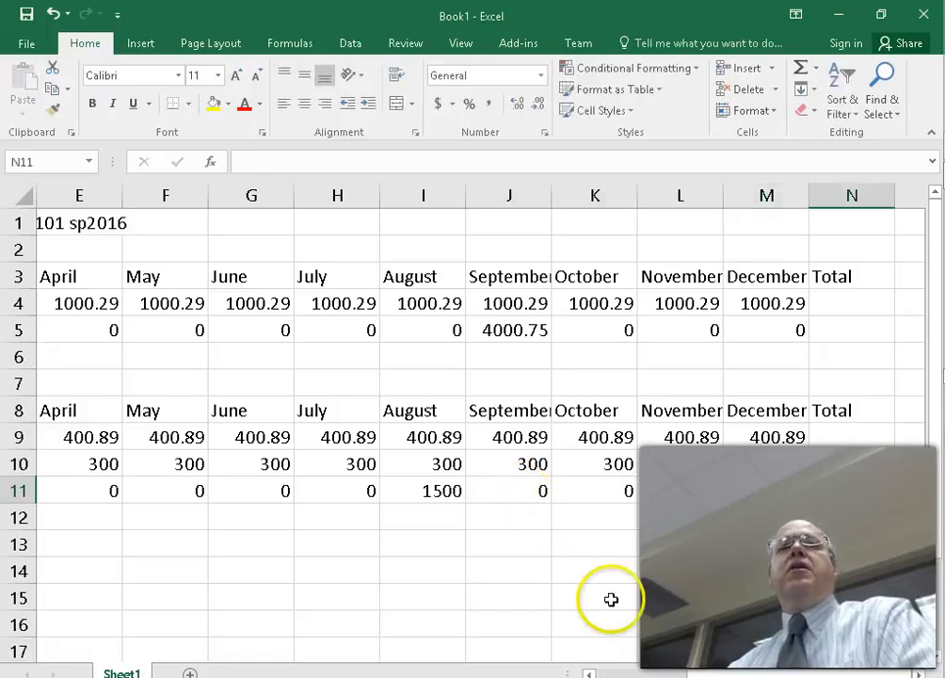
Look up the books amounts in the textbook's Table 1-1 and enter 500 for January in B12 and August in I12 of the Excel workbook.
left_click_drag(725, 673, 569, 672)
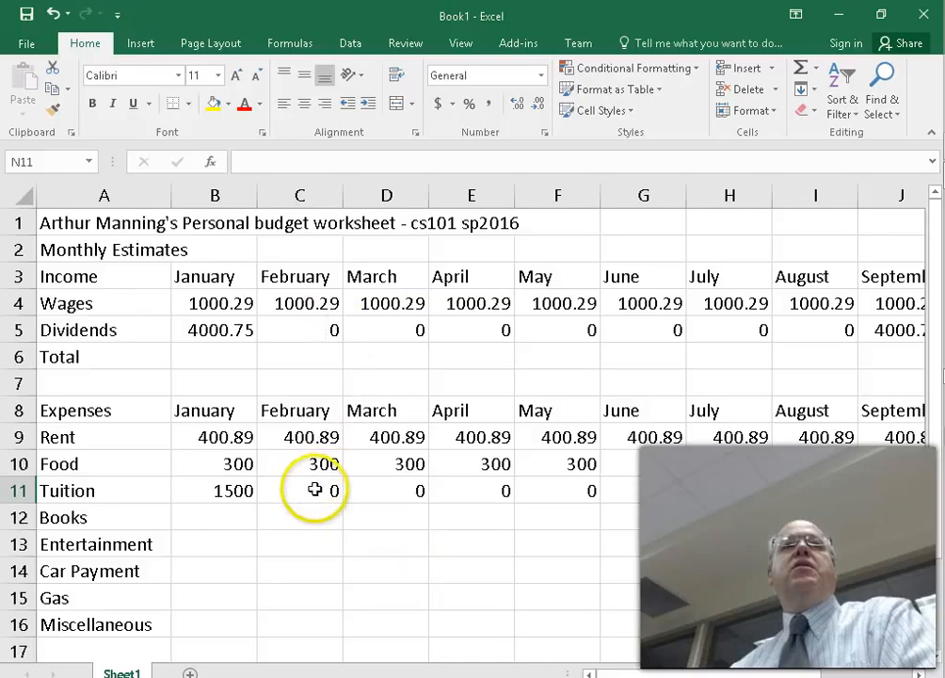
left_click(229, 524)
key("alt+Tab")
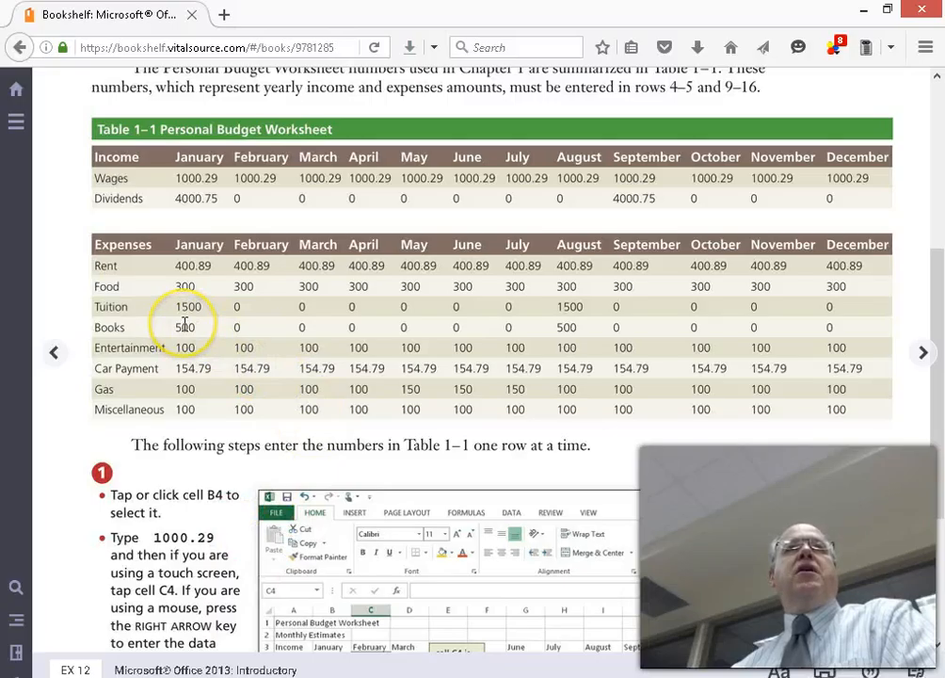
key("alt+Tab")
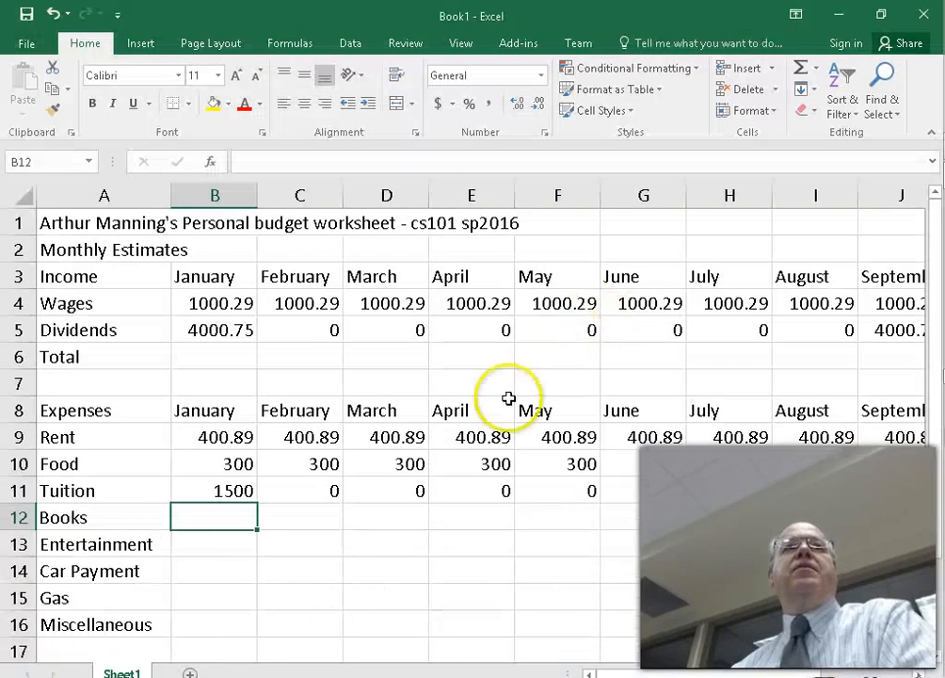
type("500")
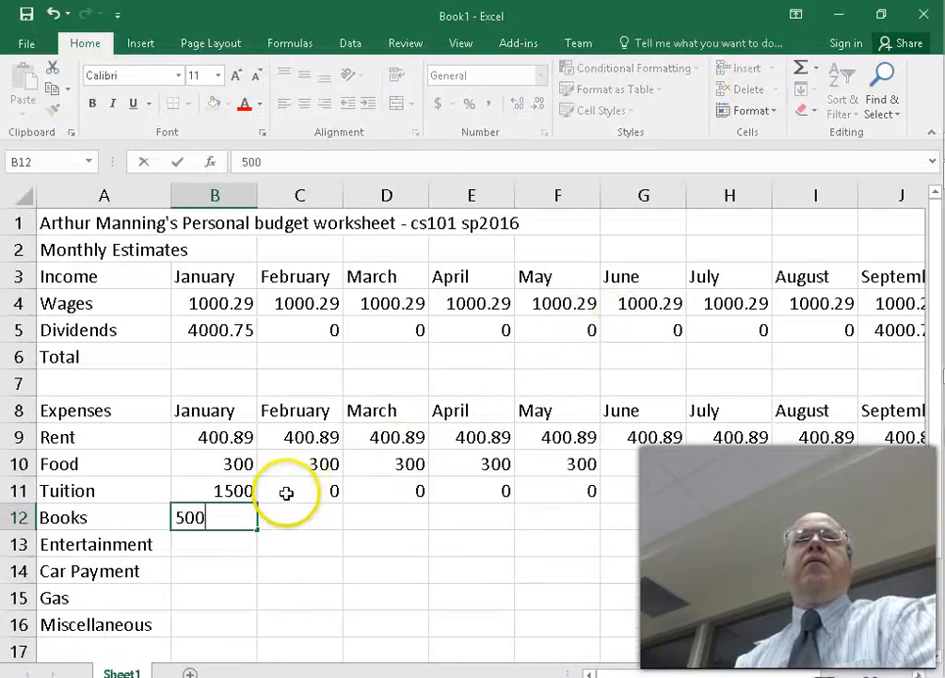
left_click(814, 523)
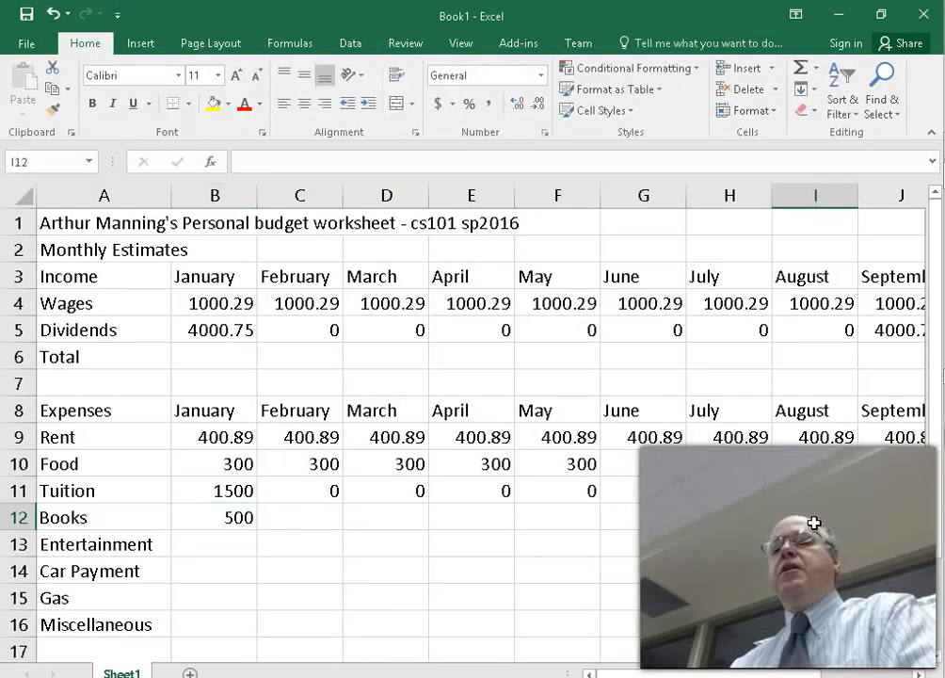
type("500")
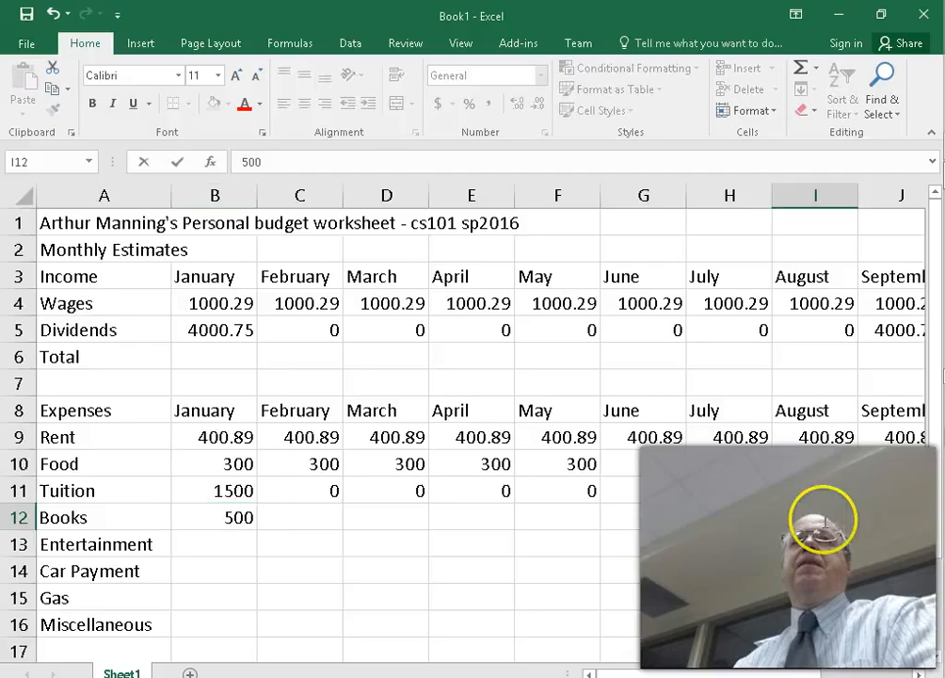
left_click(692, 549)
Enter 0 as the February books amount in C12 and fill it across through July in H12.
left_click(317, 509)
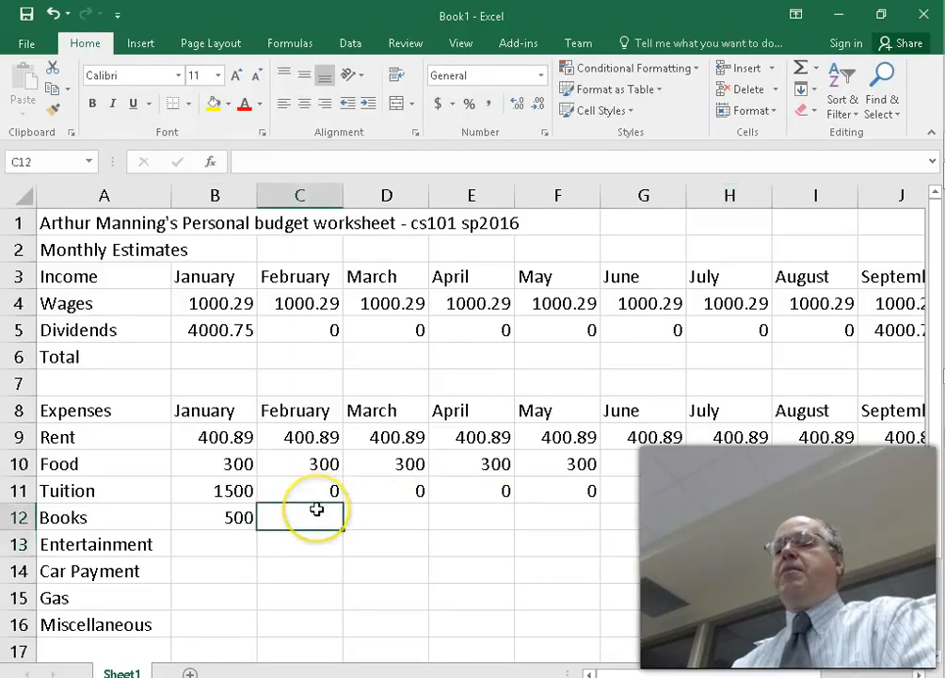
type("0")
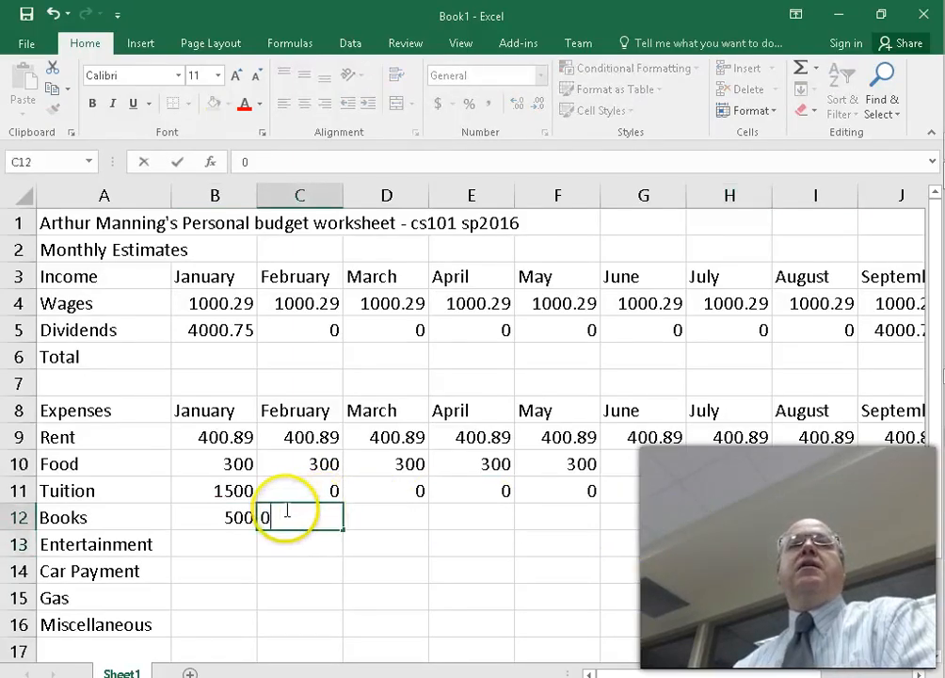
key("Tab")
left_click(331, 512)
left_click_drag(342, 530, 761, 534)
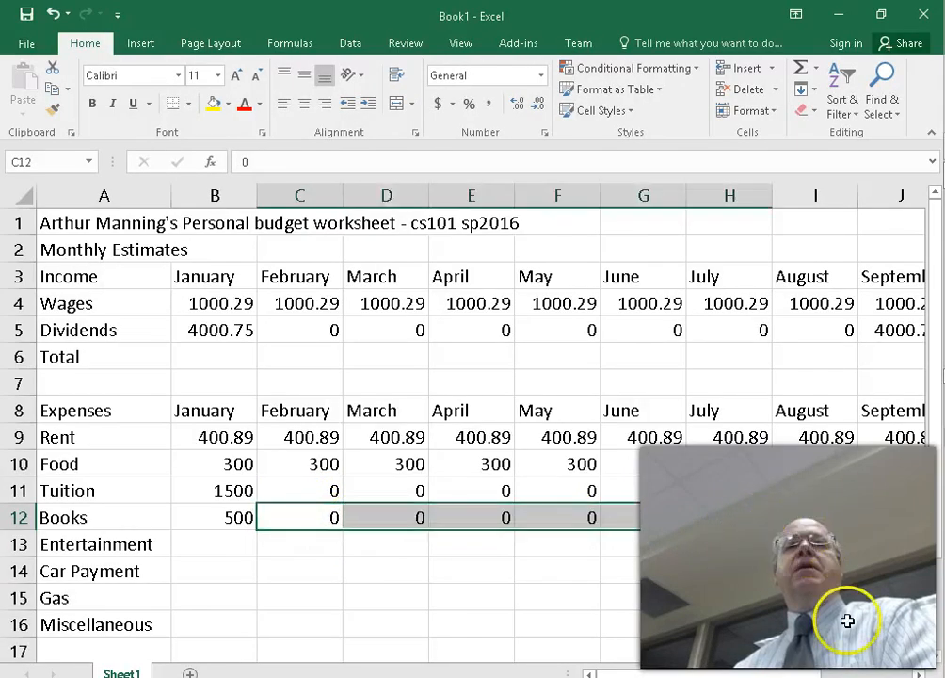
Enter 0 as the September books amount in J12 and fill it across through December in M12.
left_click_drag(792, 675, 896, 675)
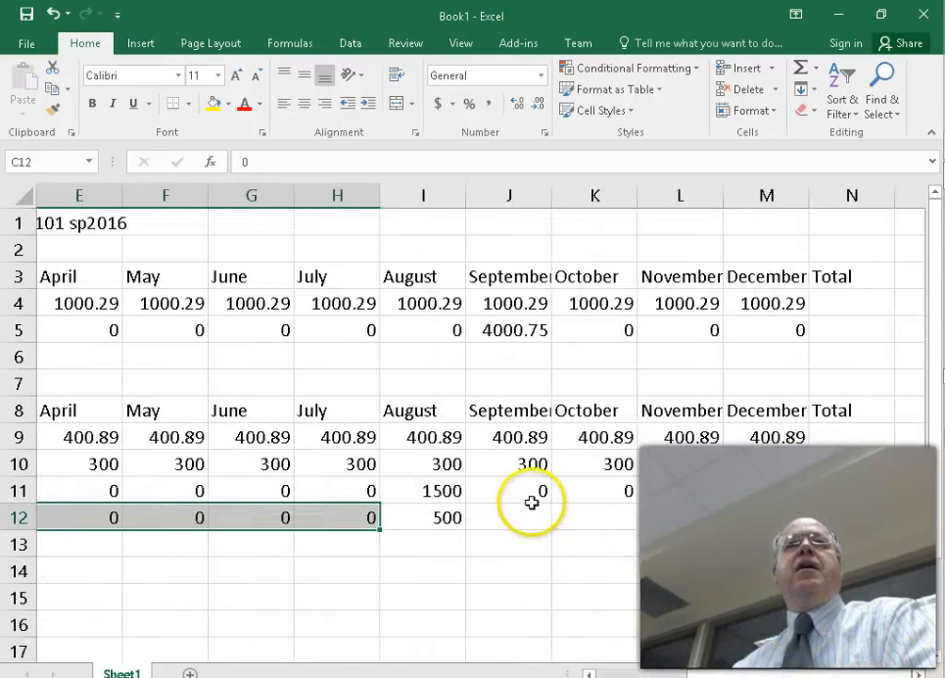
left_click(521, 513)
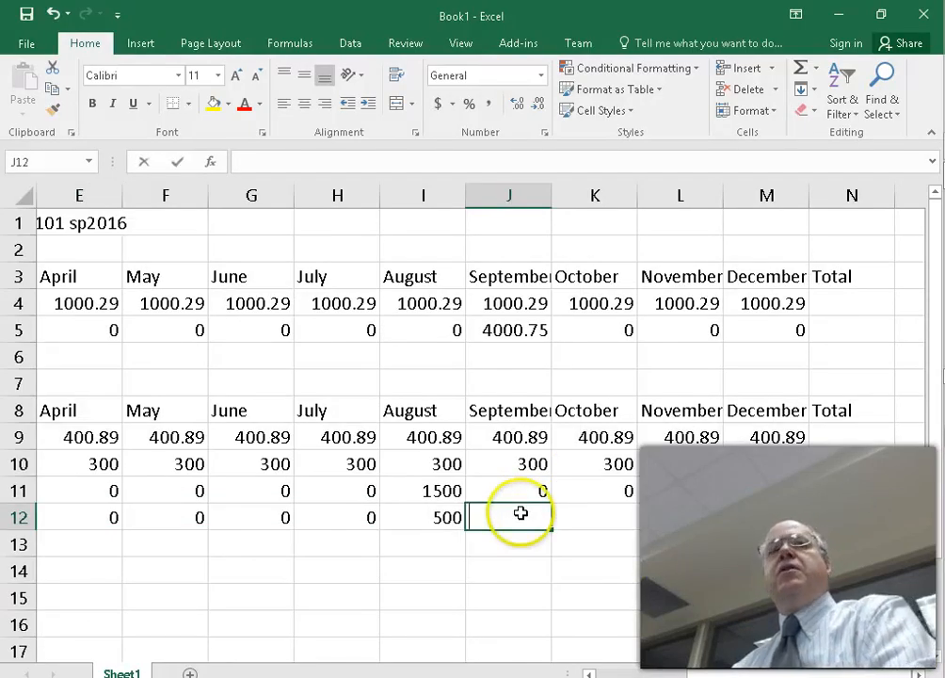
type("0")
key("Tab")
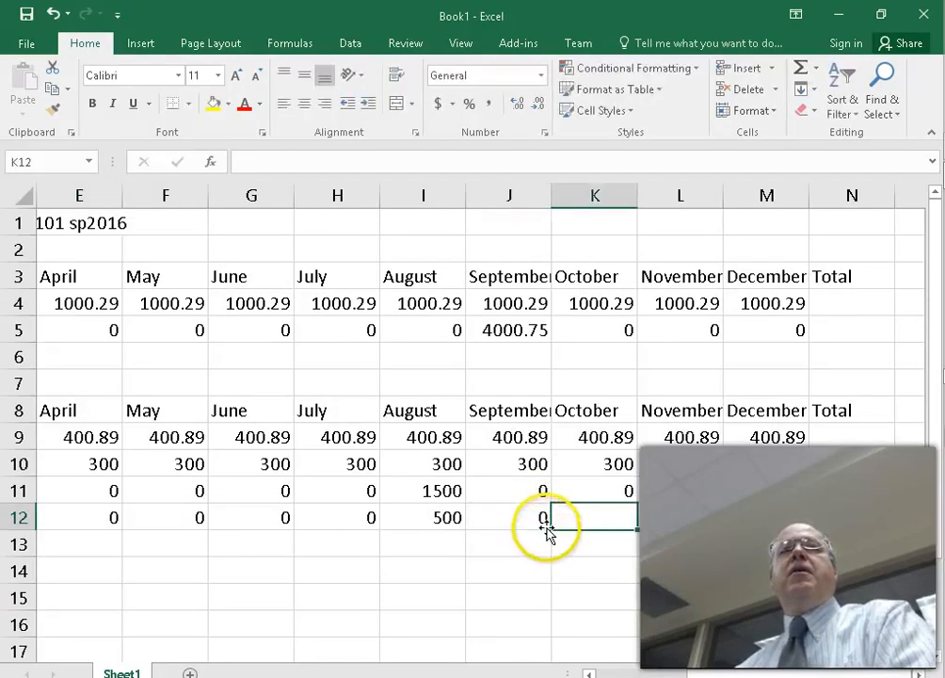
left_click(542, 522)
left_click_drag(802, 528, 800, 529)
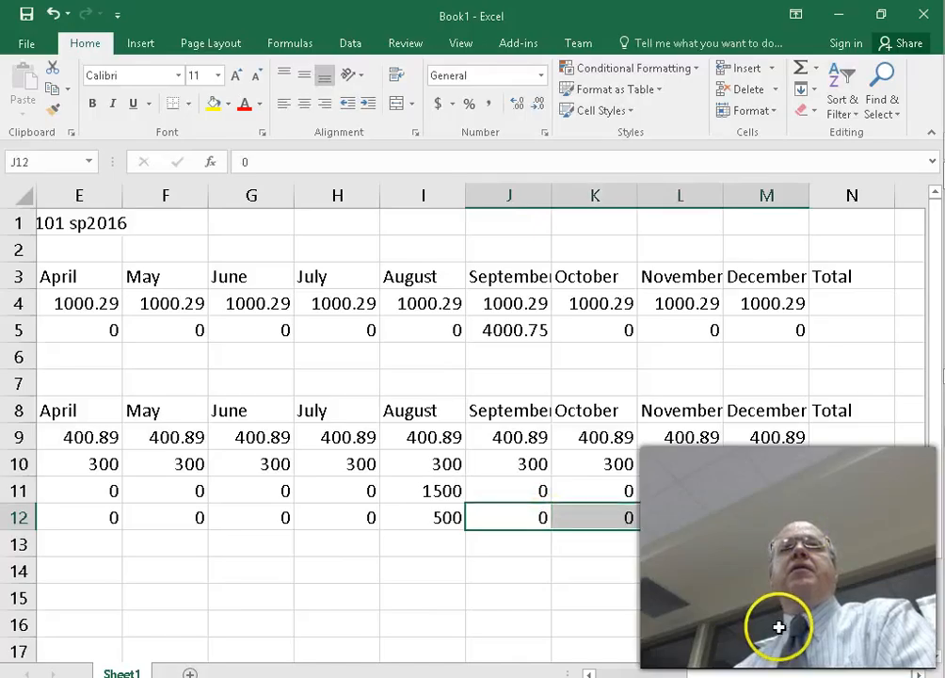
Check the textbook's table and enter the January entertainment amount 100 in B13 and car payment 154.79 in B14 of the Excel workbook.
left_click_drag(764, 672, 565, 667)
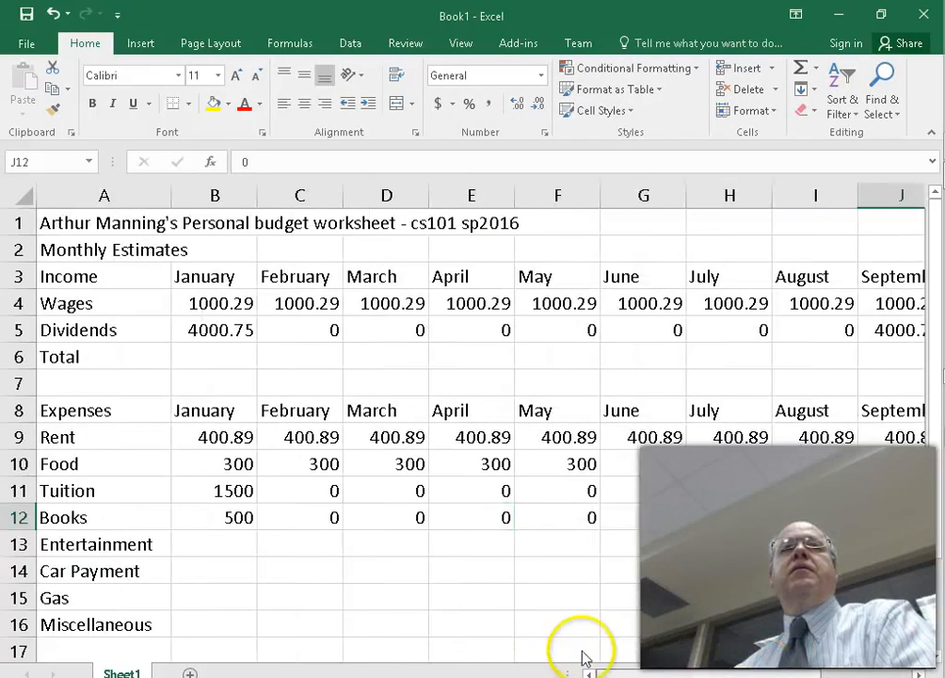
key("alt+Tab")
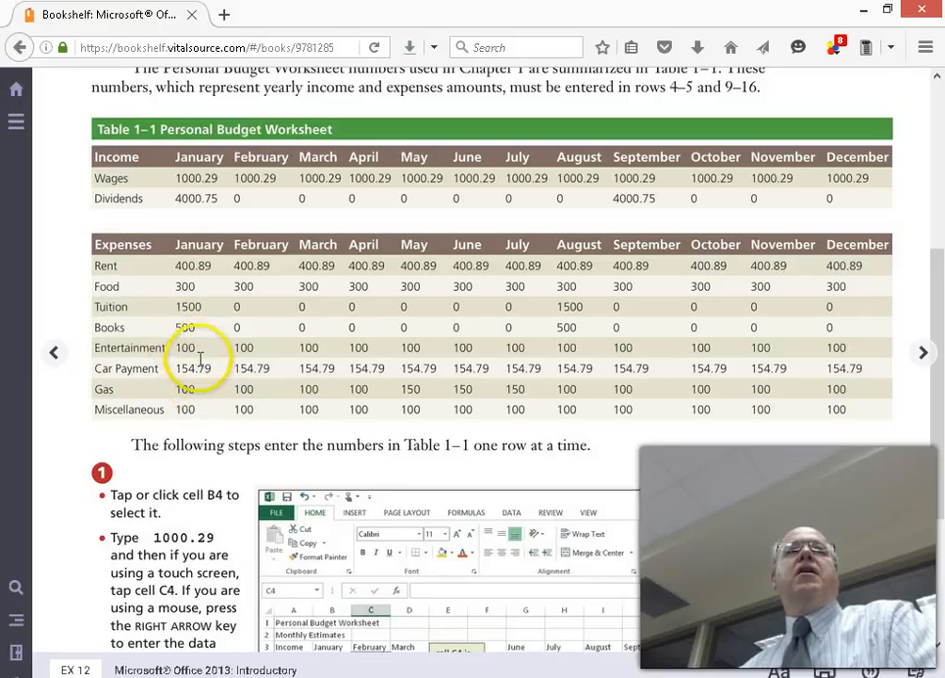
key("alt+Tab")
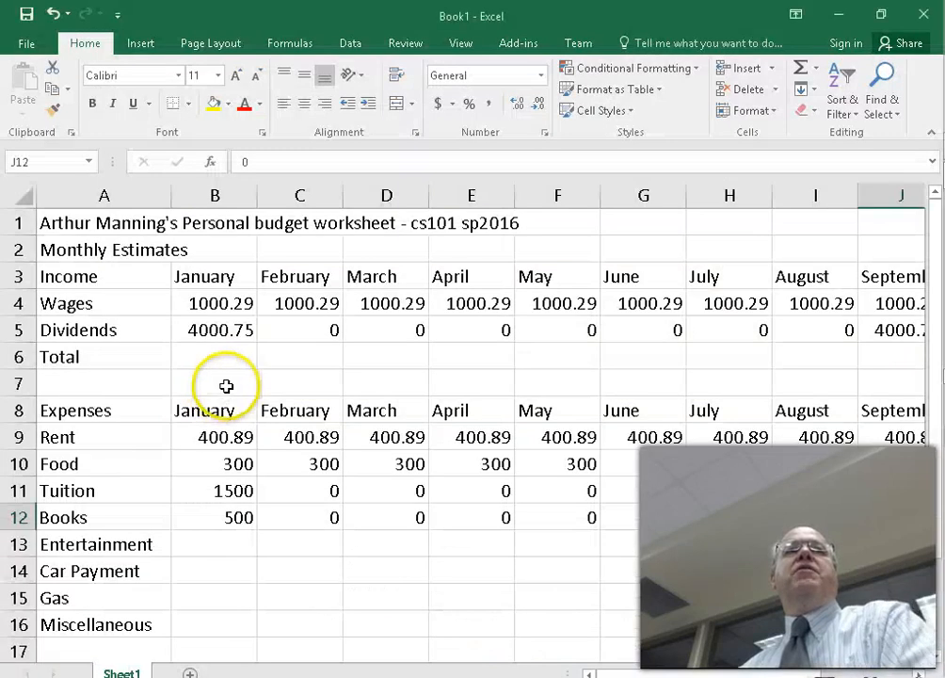
left_click(228, 545)
type("100")
left_click(211, 570)
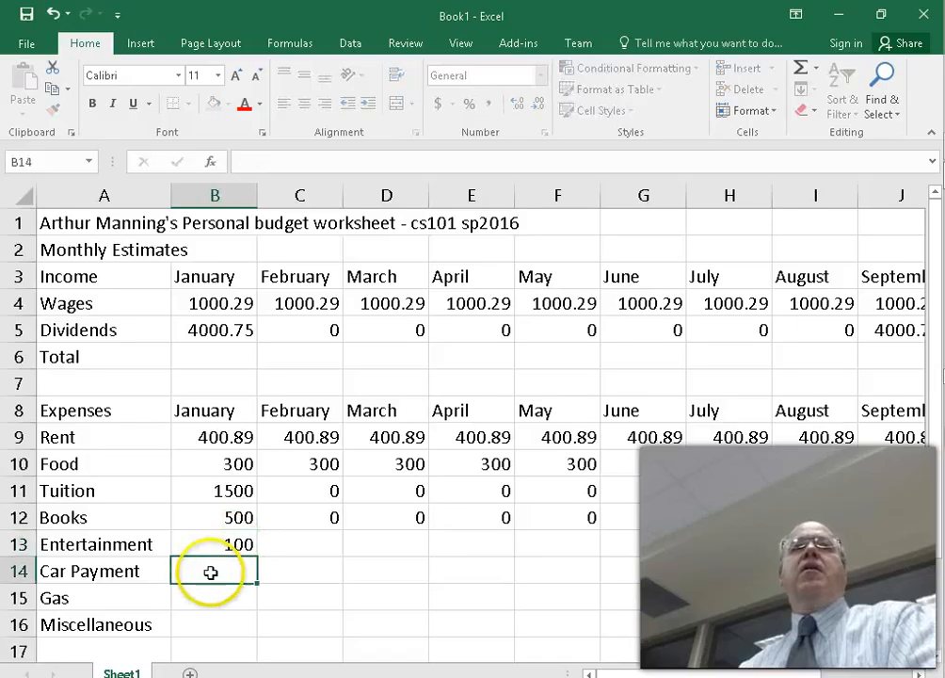
type("154.")
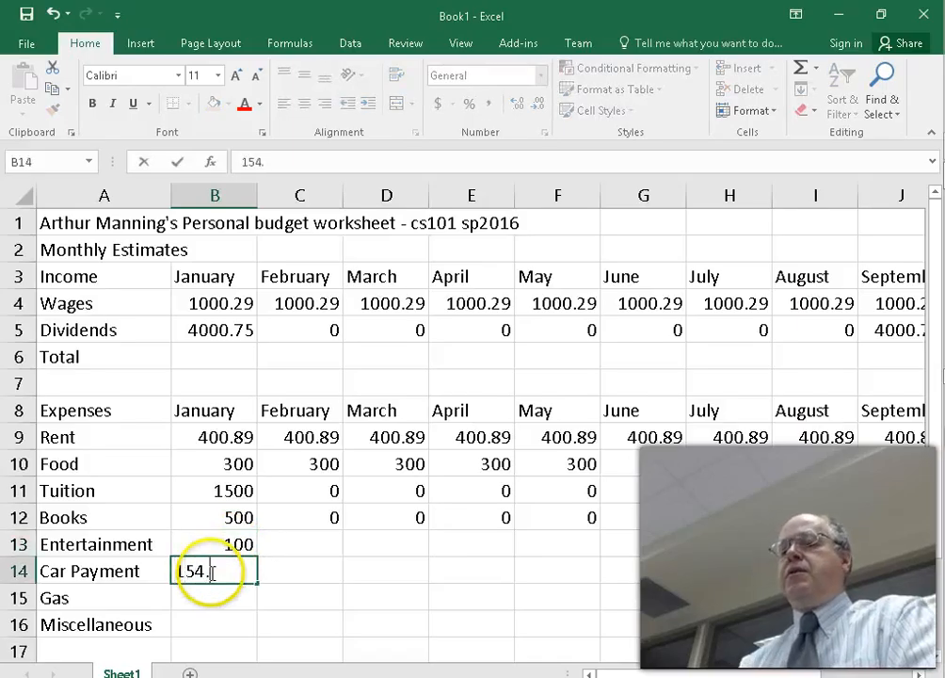
type("79")
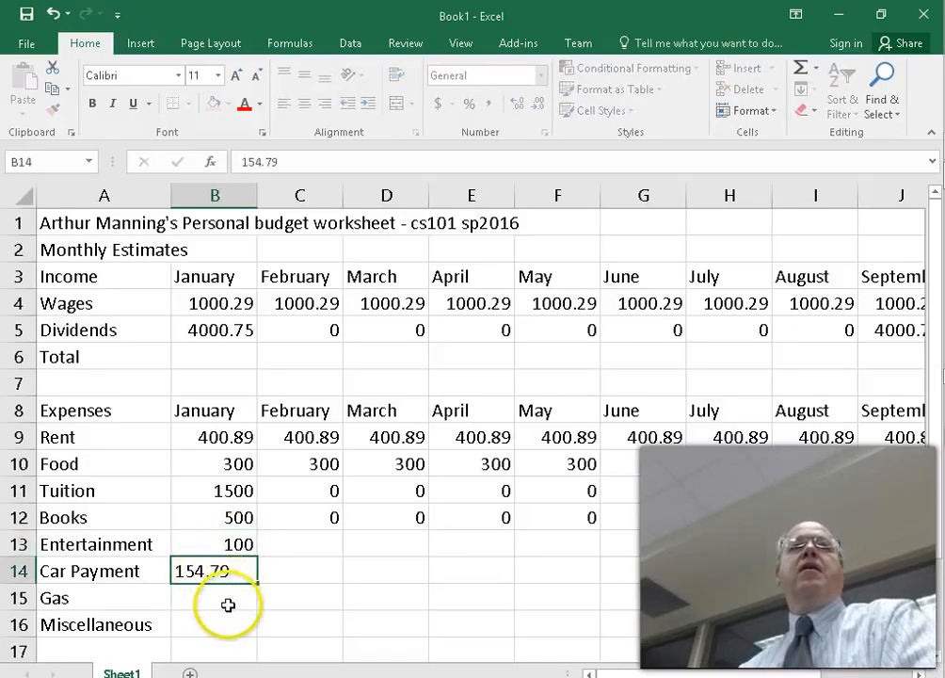
Enter 100 as the January gas and miscellaneous amounts in B15 and B16, and fill B13:B16 across through December in column M.
left_click(228, 603)
type("100")
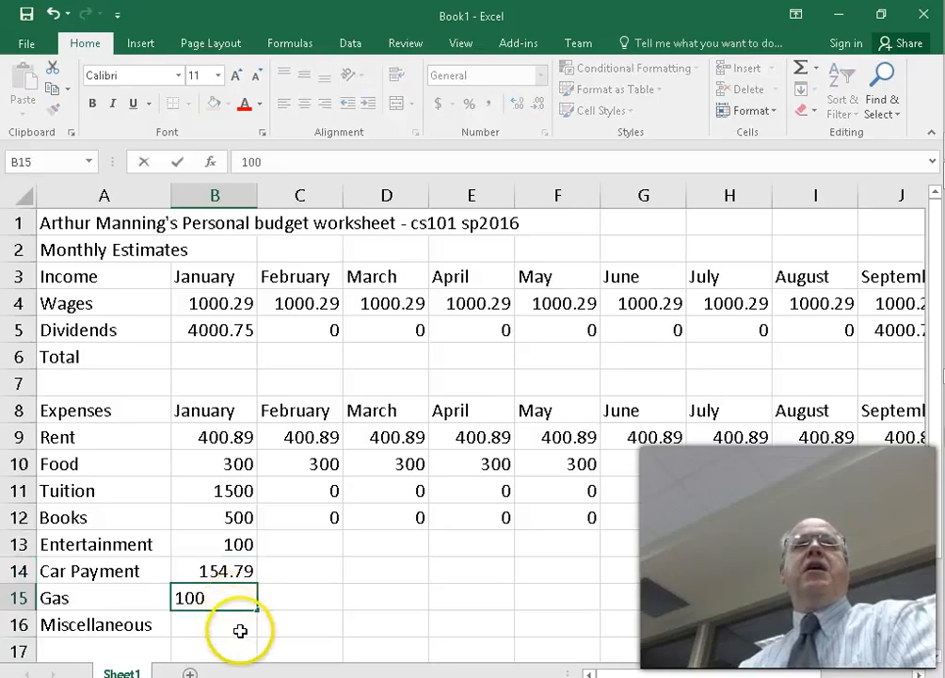
left_click(240, 629)
type("100")
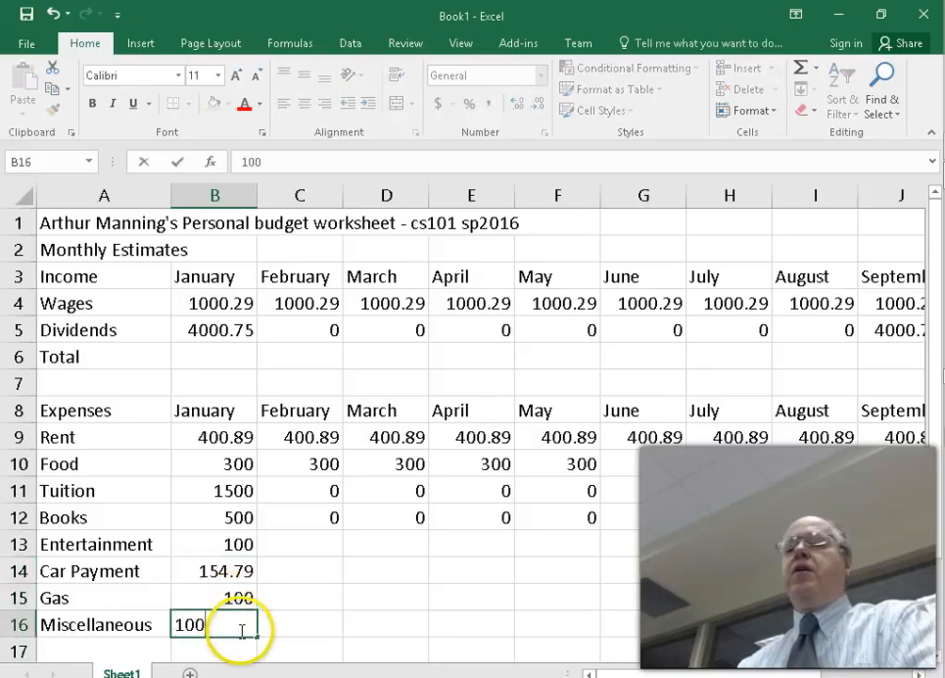
key("Return")
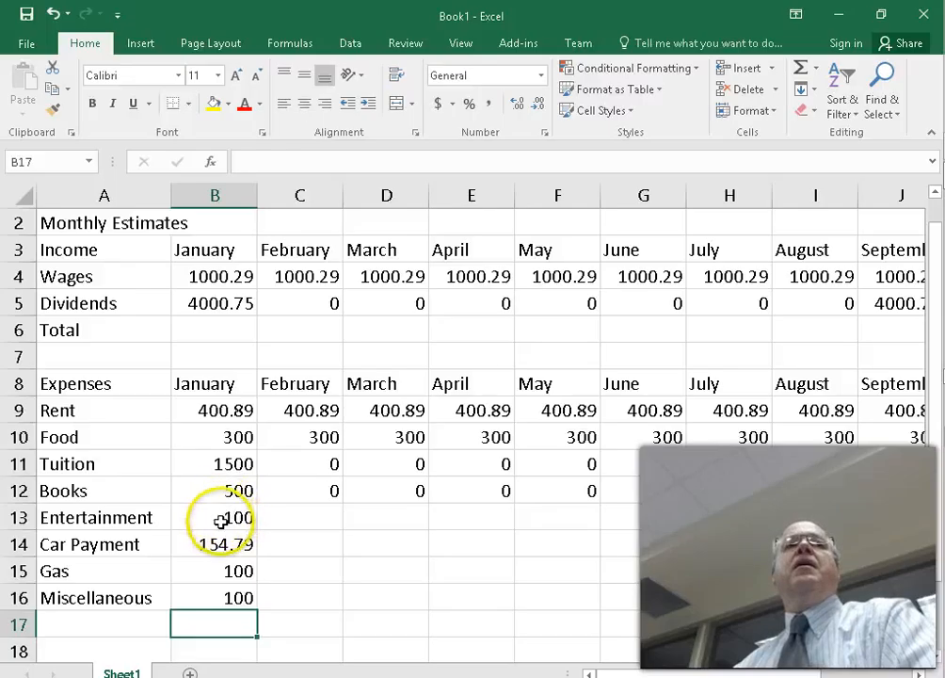
left_click_drag(236, 515, 751, 622)
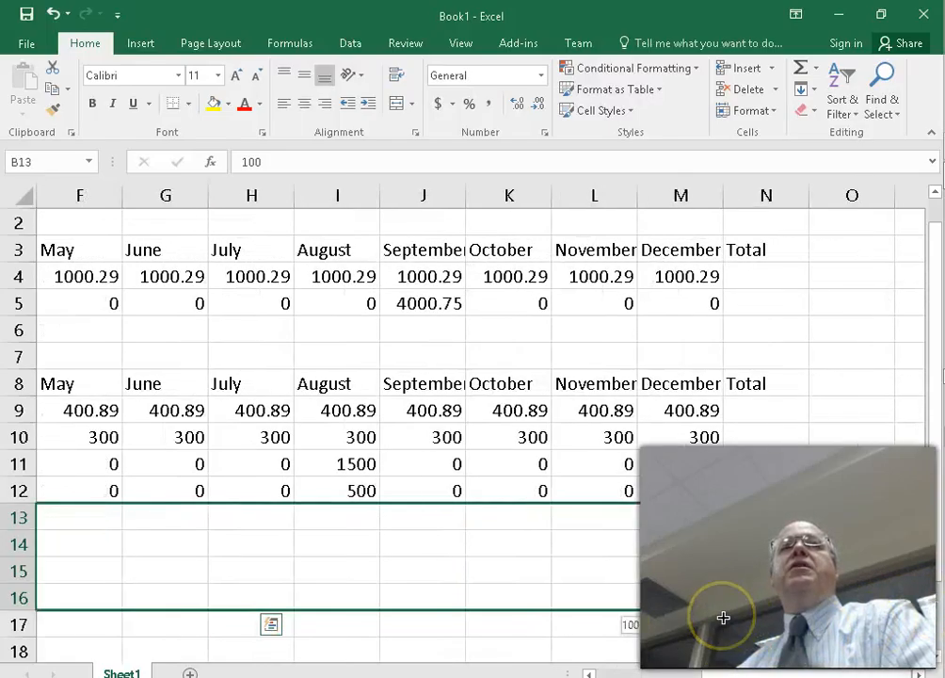
left_click_drag(784, 672, 574, 665)
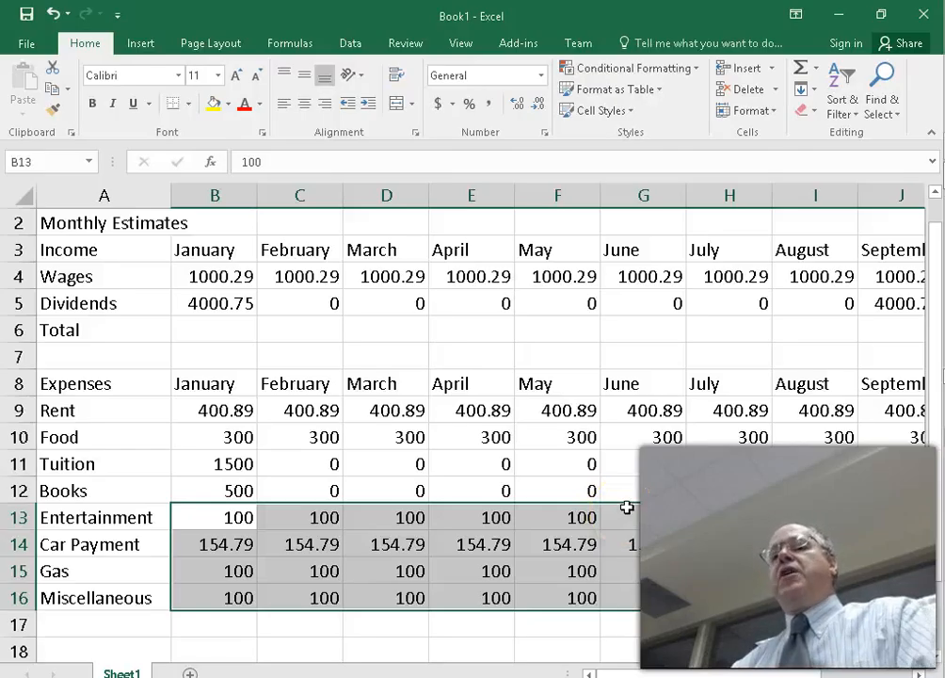
Check the textbook's May to July amounts, enter 150 for May in F13 of the Excel workbook and fill it across through July in H13.
key("alt+Tab")
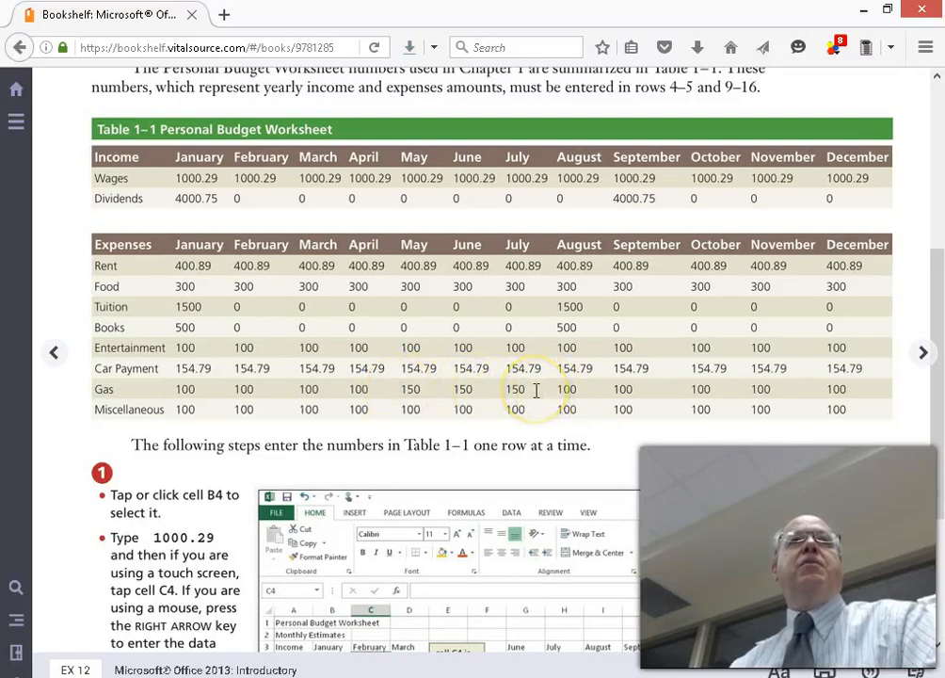
key("alt+Tab")
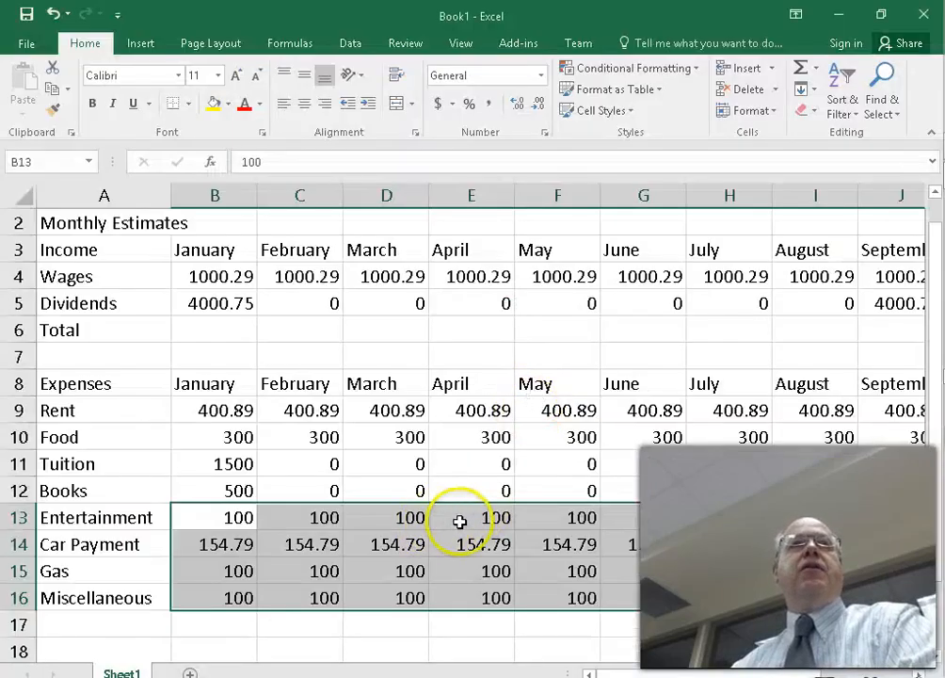
left_click(520, 516)
type("150")
left_click(650, 511)
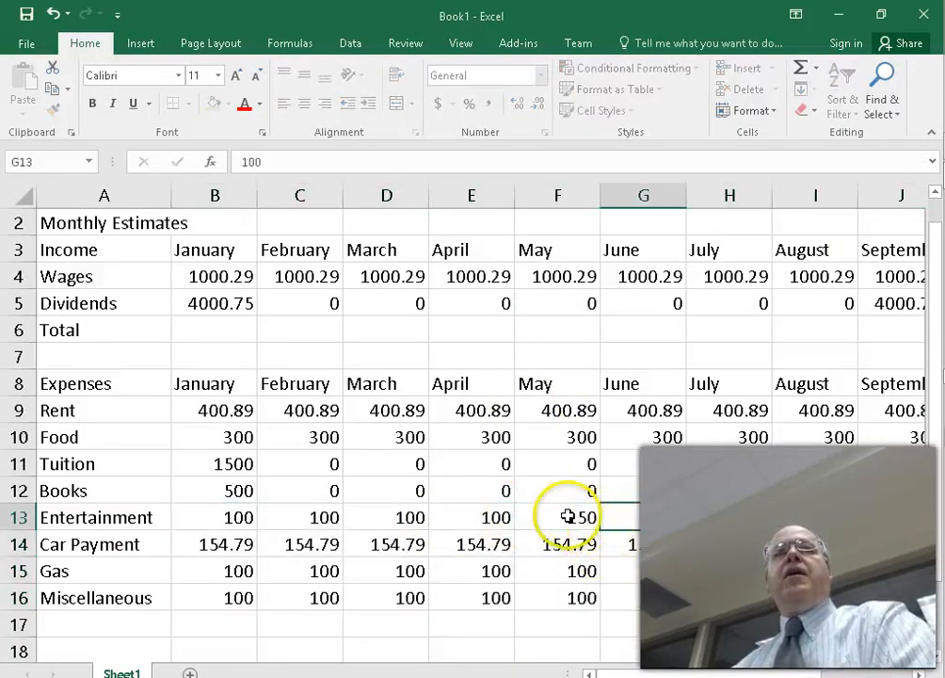
left_click(568, 516)
left_click_drag(744, 519, 740, 534)
left_click(694, 588)
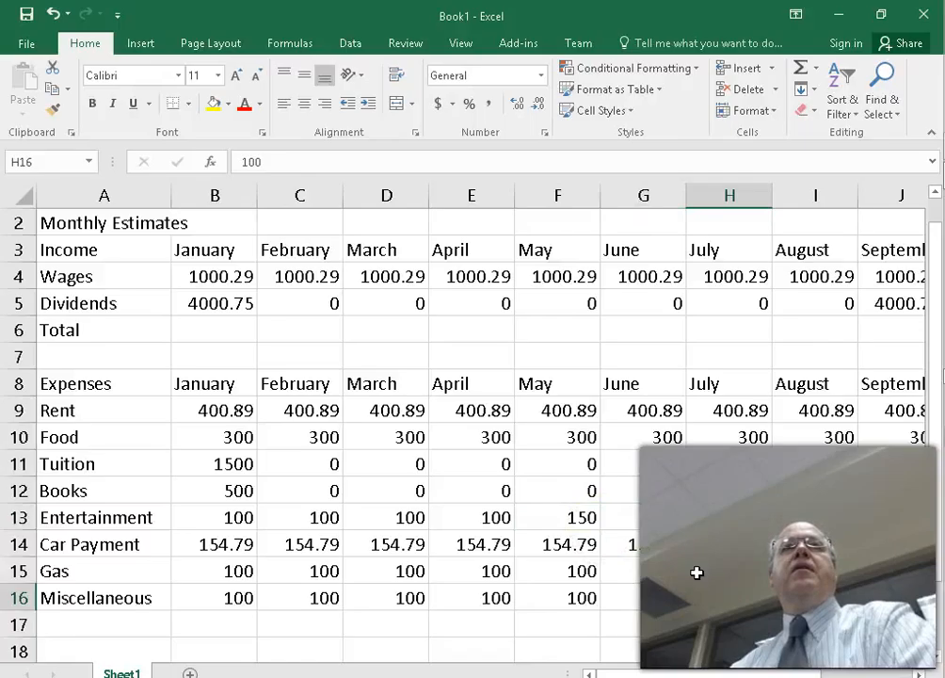
Total January's income in B6 with AutoSum over B4:B5 and fill the formula across through December in M6.
scroll(627, 461, "down", 1, "ctrl")
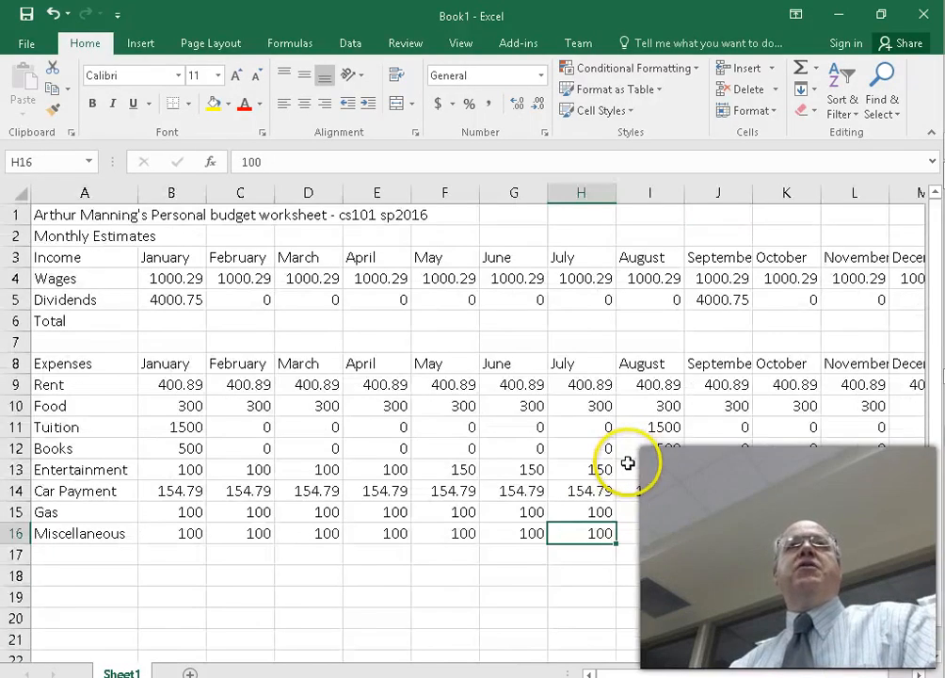
scroll(626, 464, "up", 1, "ctrl")
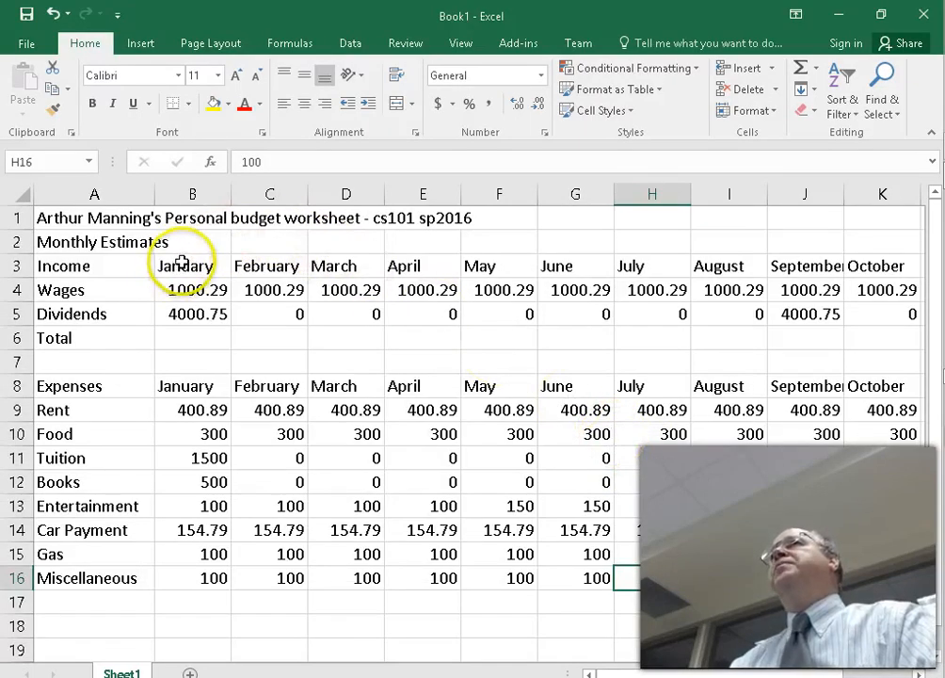
left_click(182, 337)
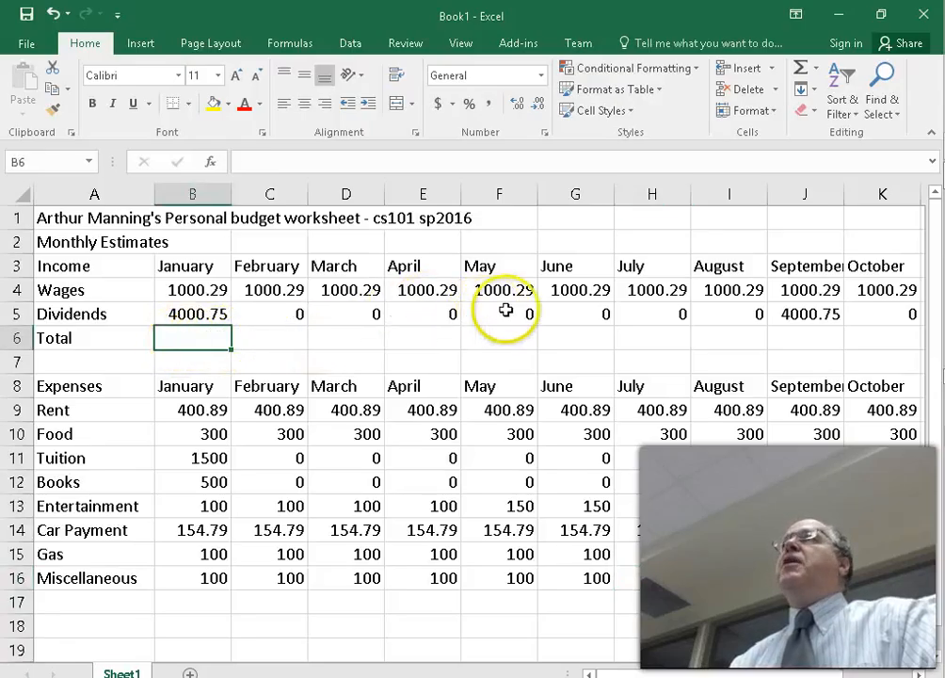
left_click(801, 70)
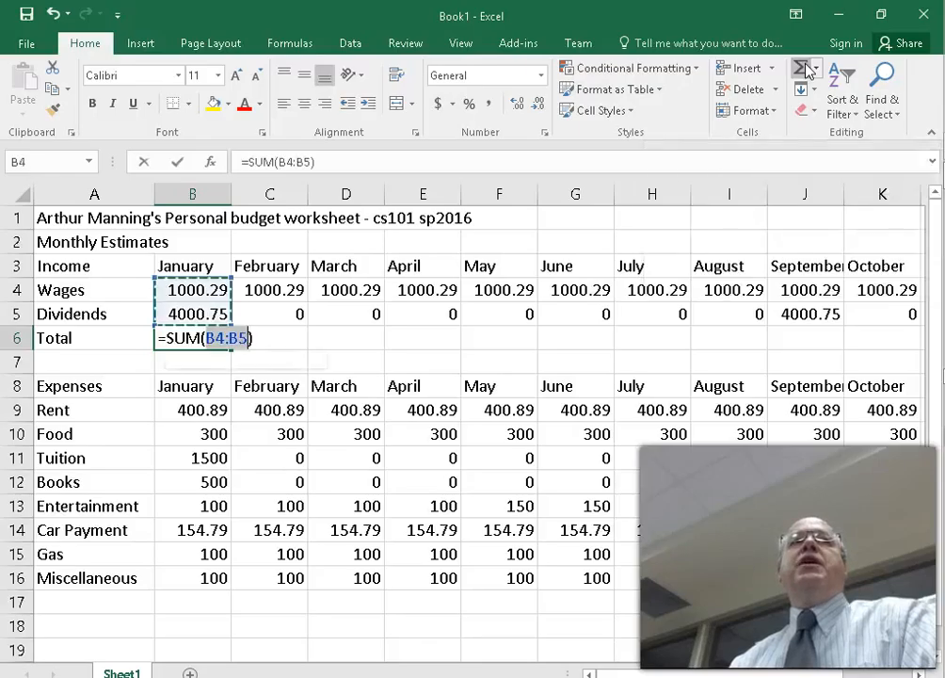
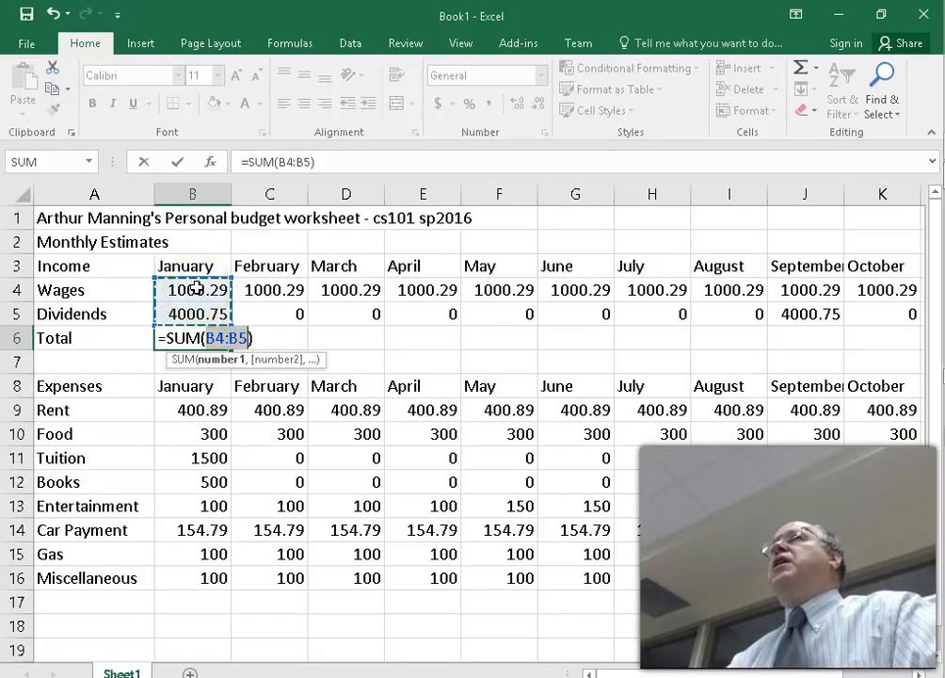
key("Return")
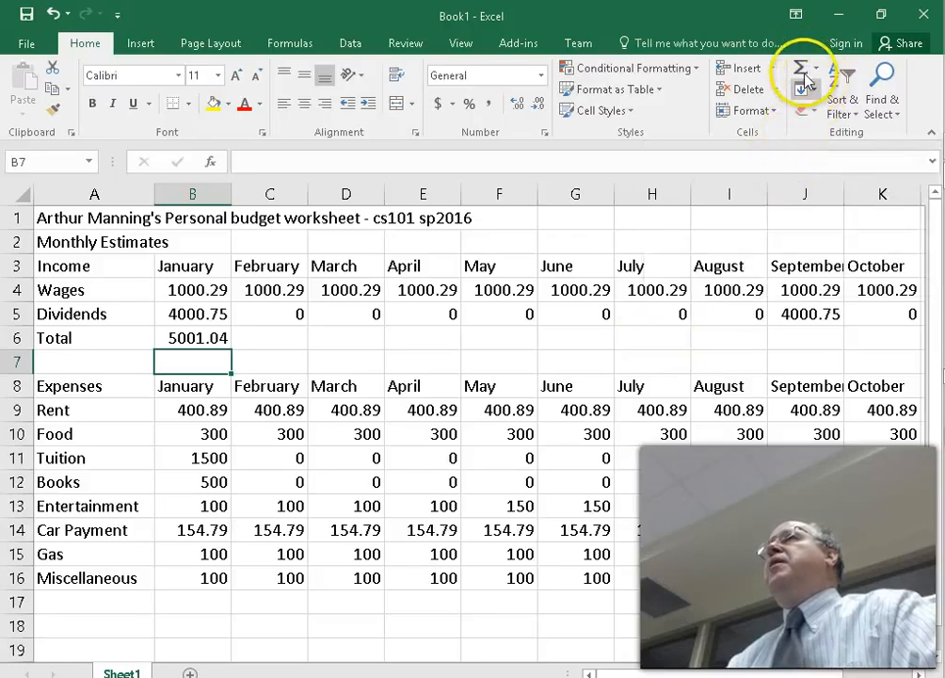
left_click(193, 341)
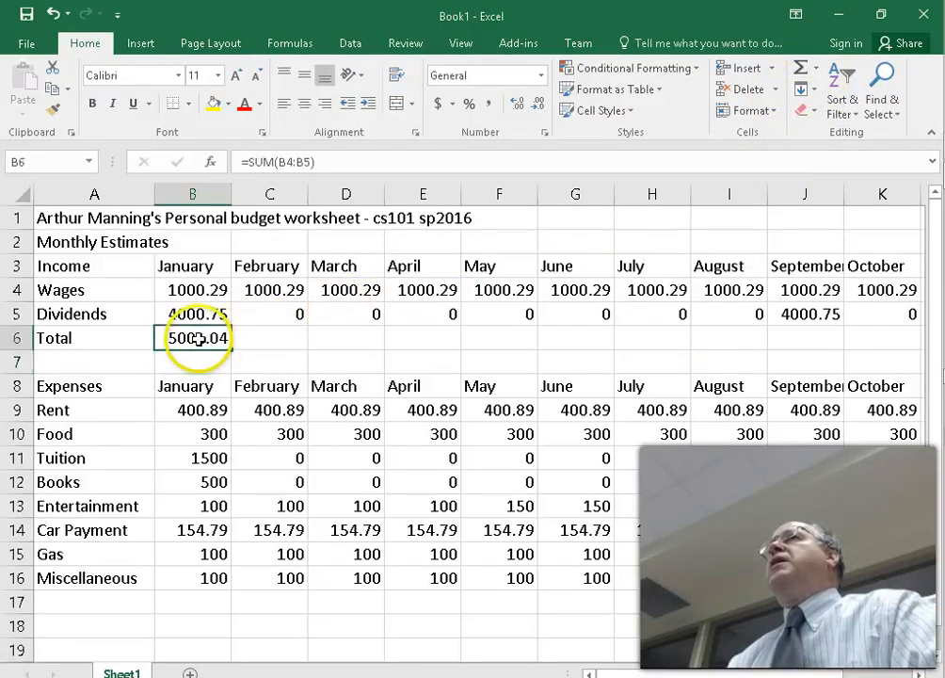
left_click_drag(230, 353, 714, 350)
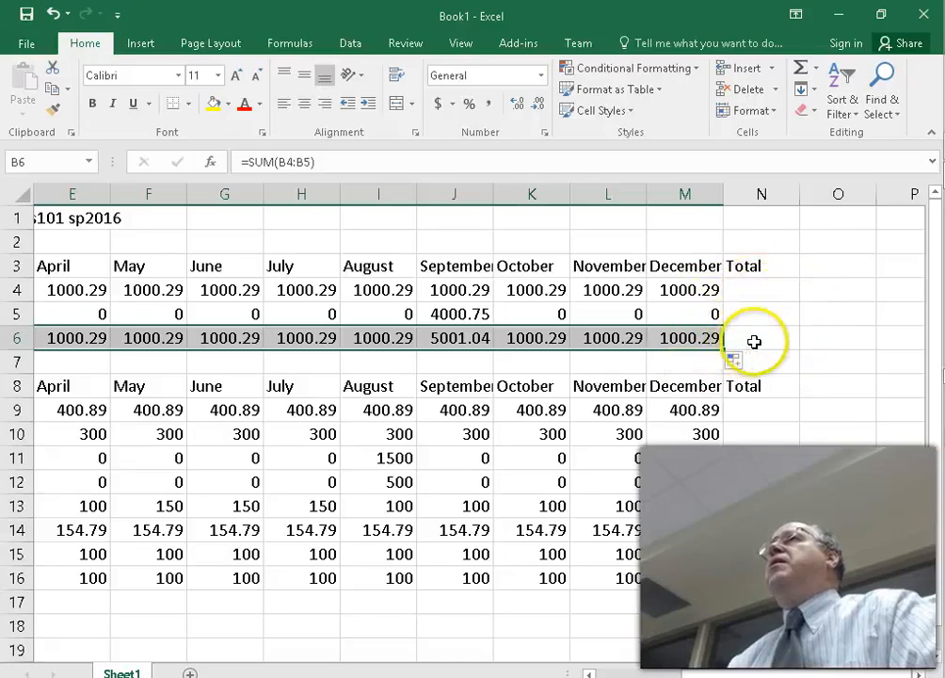
Total the year's wages in N4 with AutoSum over B4:M4 and fill the formula down through N6.
left_click(754, 289)
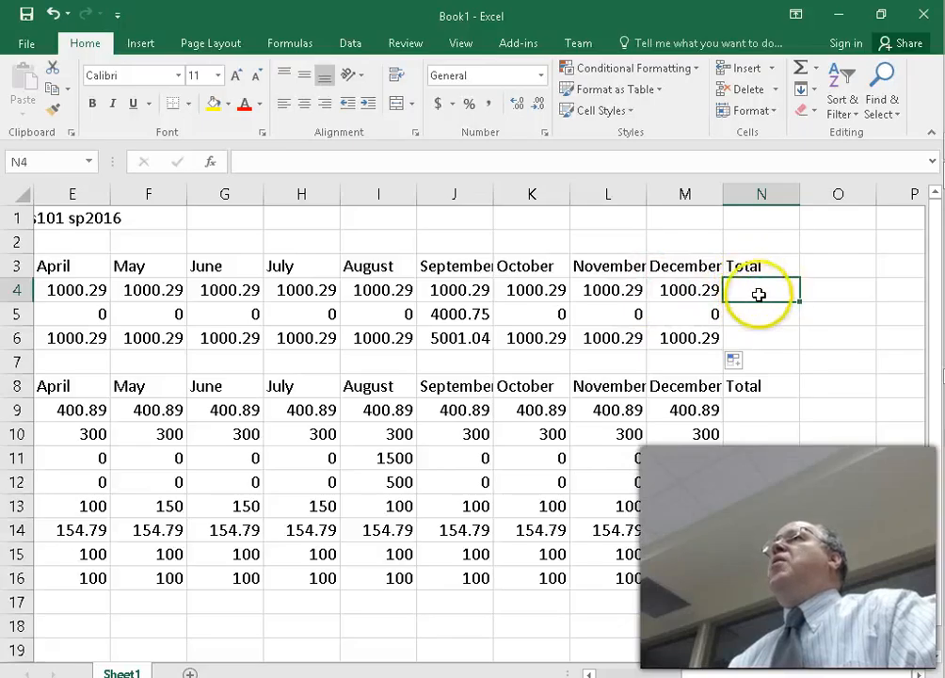
left_click(802, 70)
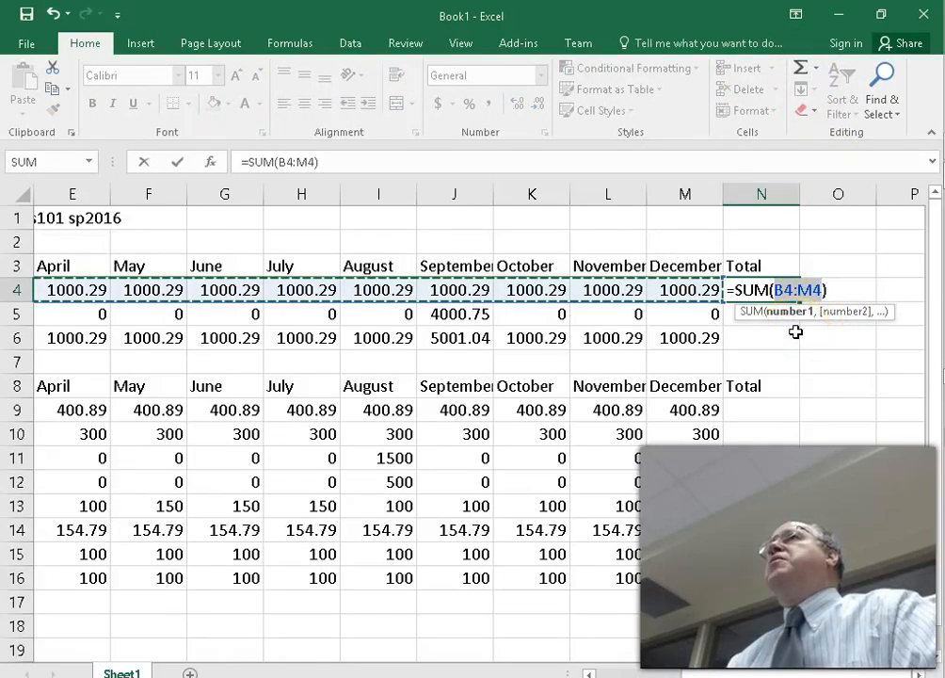
left_click(794, 292)
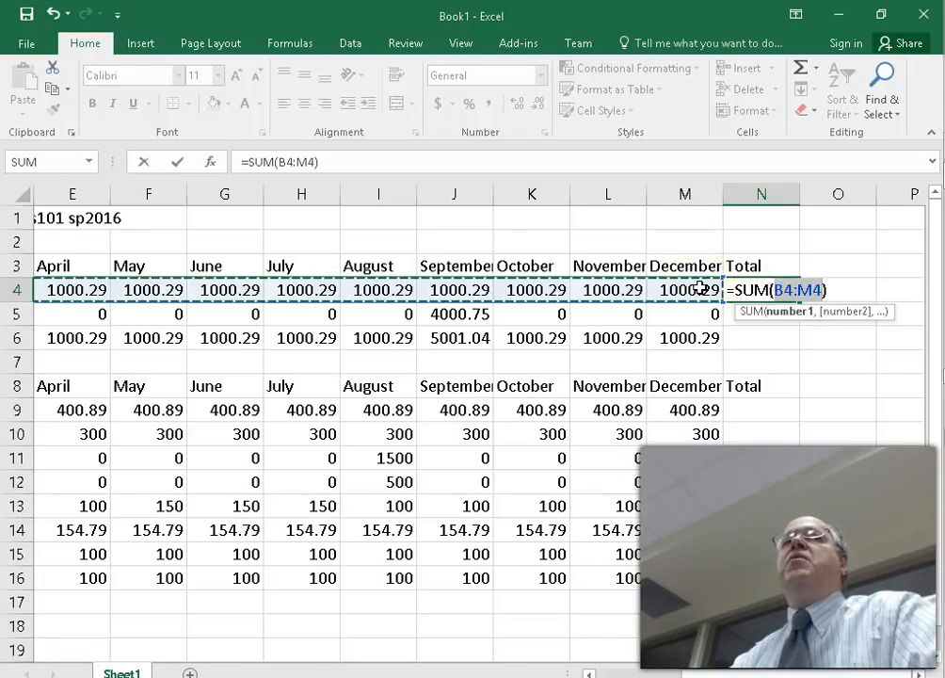
key("Return")
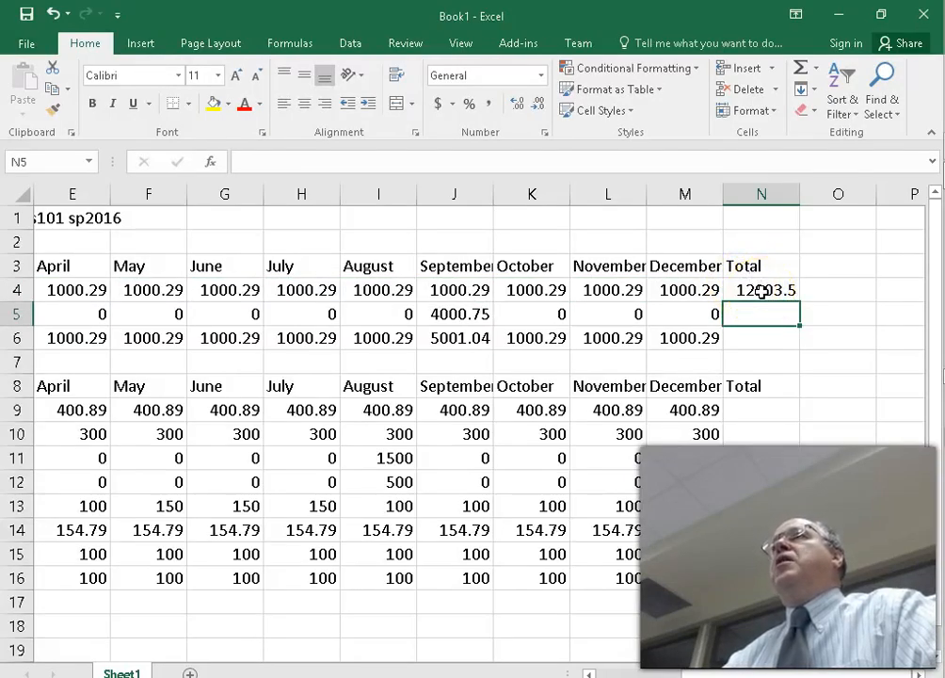
left_click(761, 292)
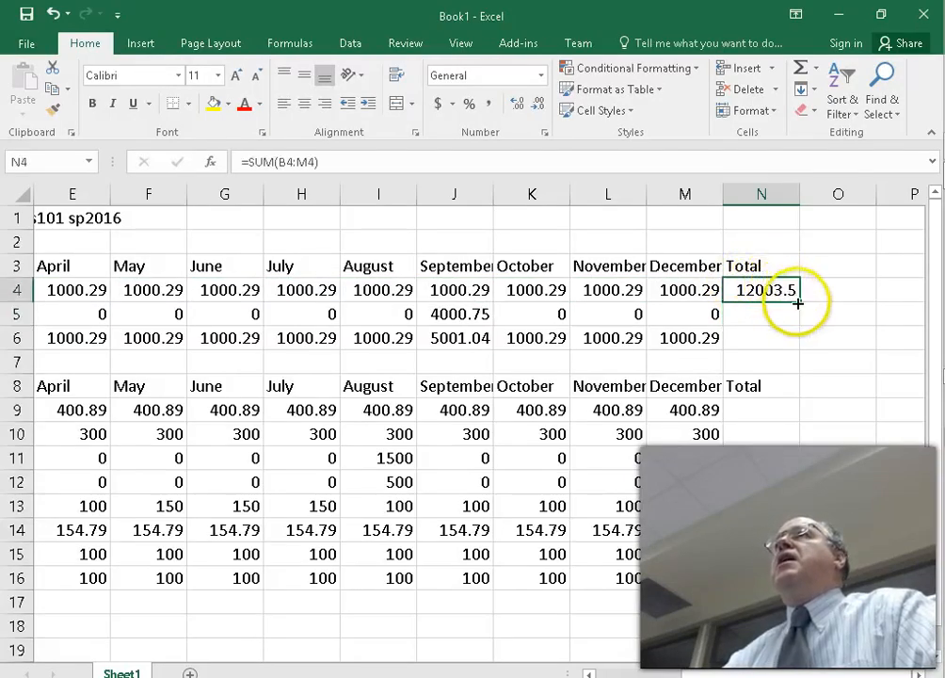
left_click_drag(801, 303, 802, 346)
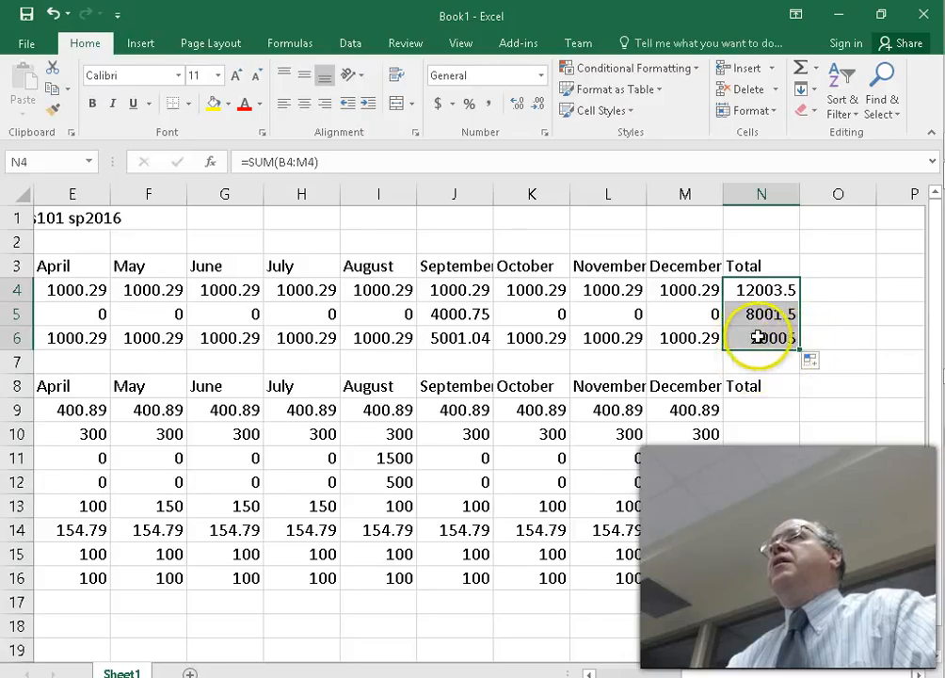
left_click(765, 289)
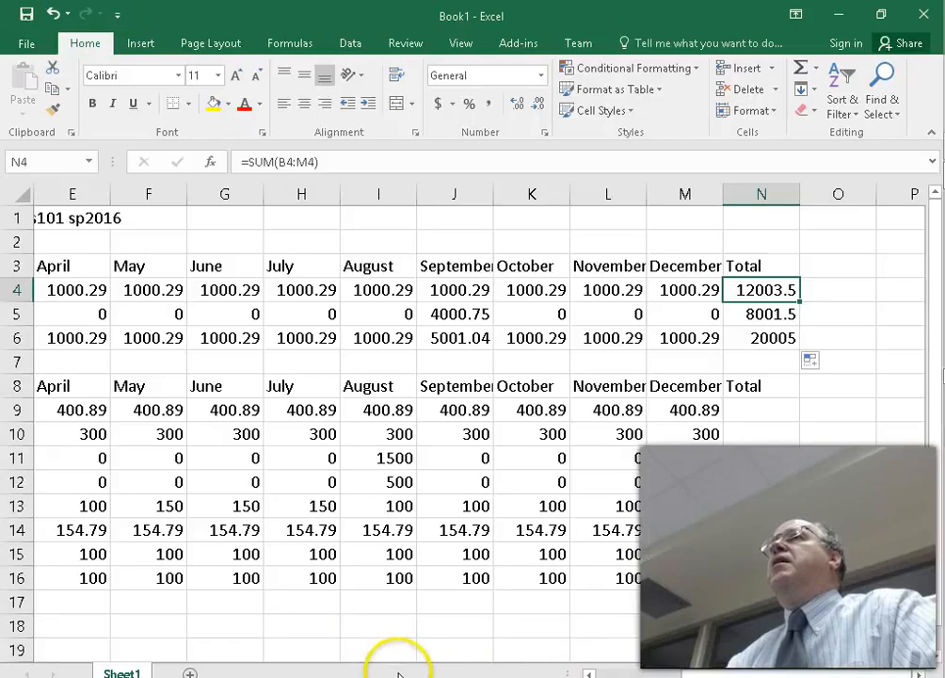
Examine the SUM formulas and their cell ranges in the income Total row for January, February and March (B6, C6 and D6).
left_click_drag(744, 672, 597, 672)
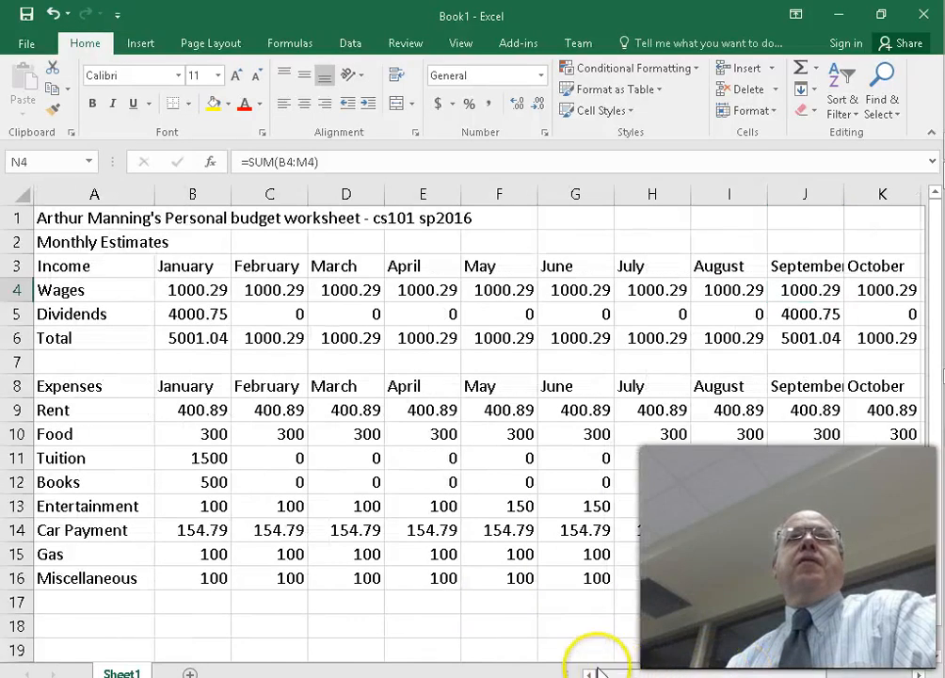
left_click(208, 342)
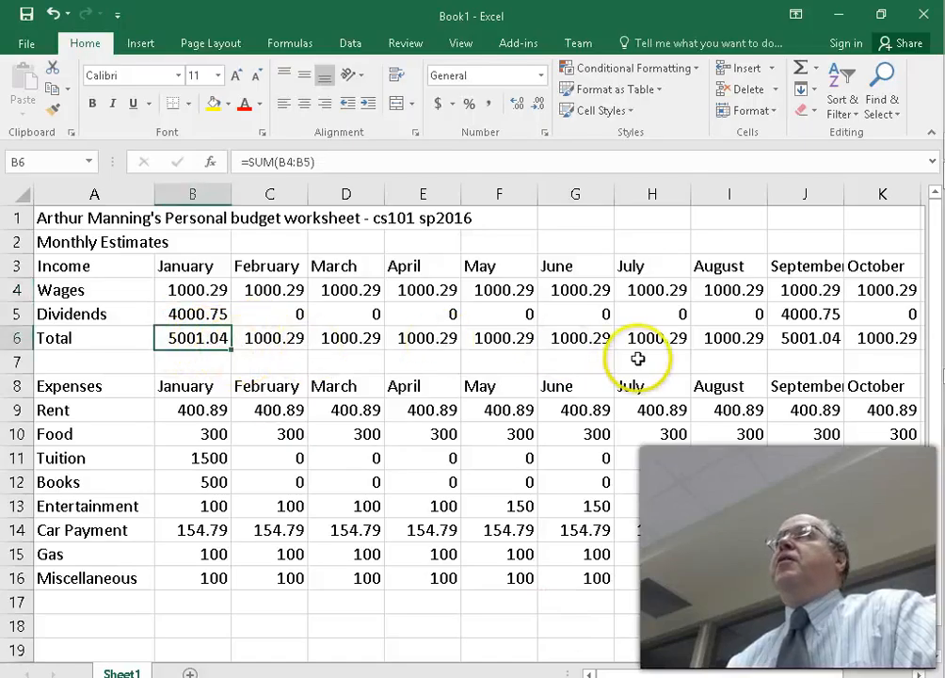
left_click(273, 342)
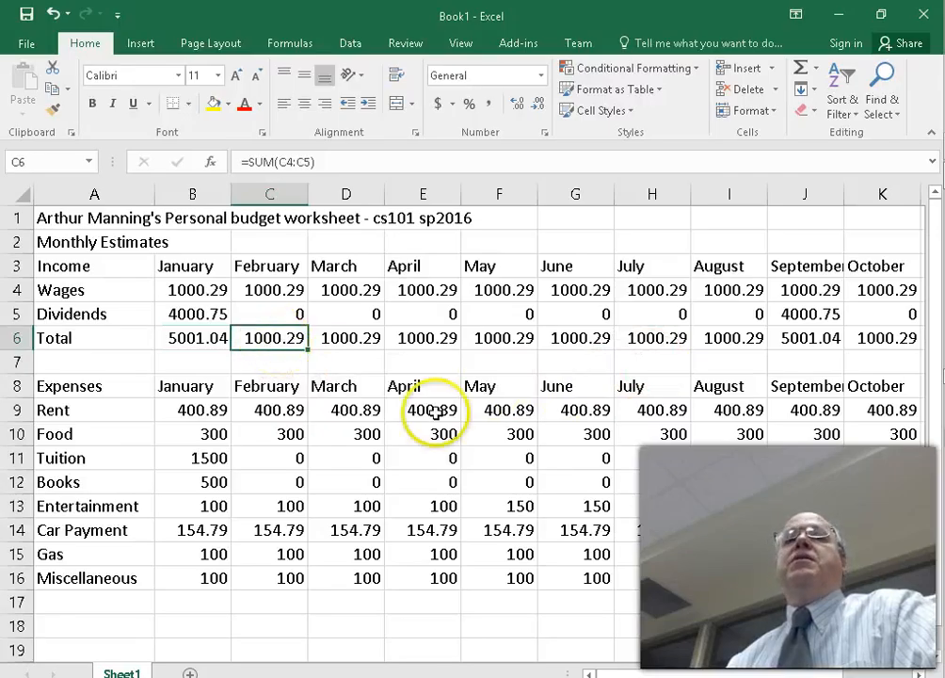
scroll(570, 456, "up", 4)
scroll(363, 408, "up", 1)
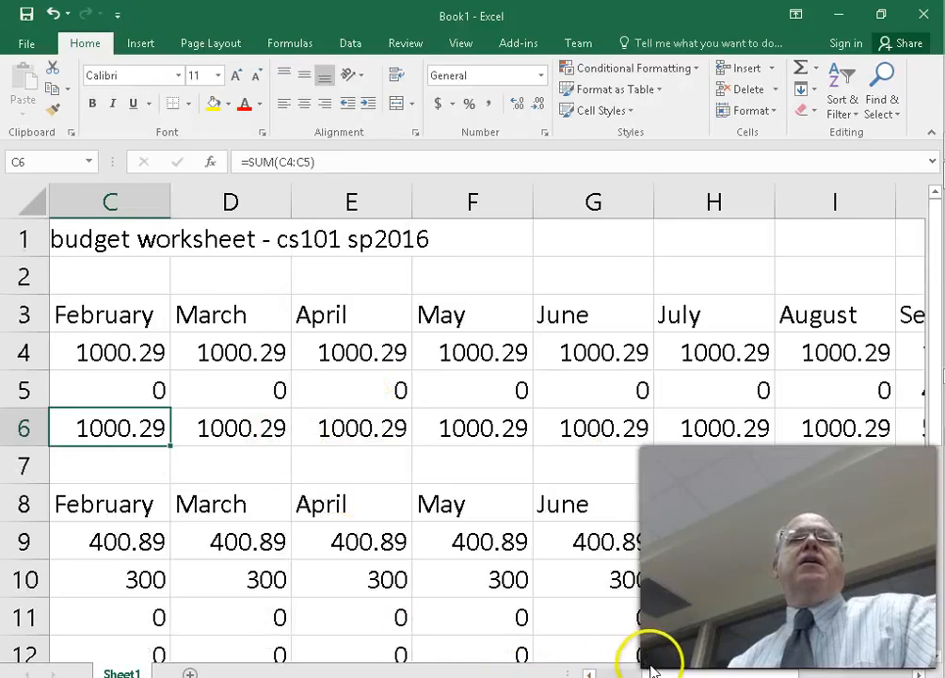
left_click(615, 674)
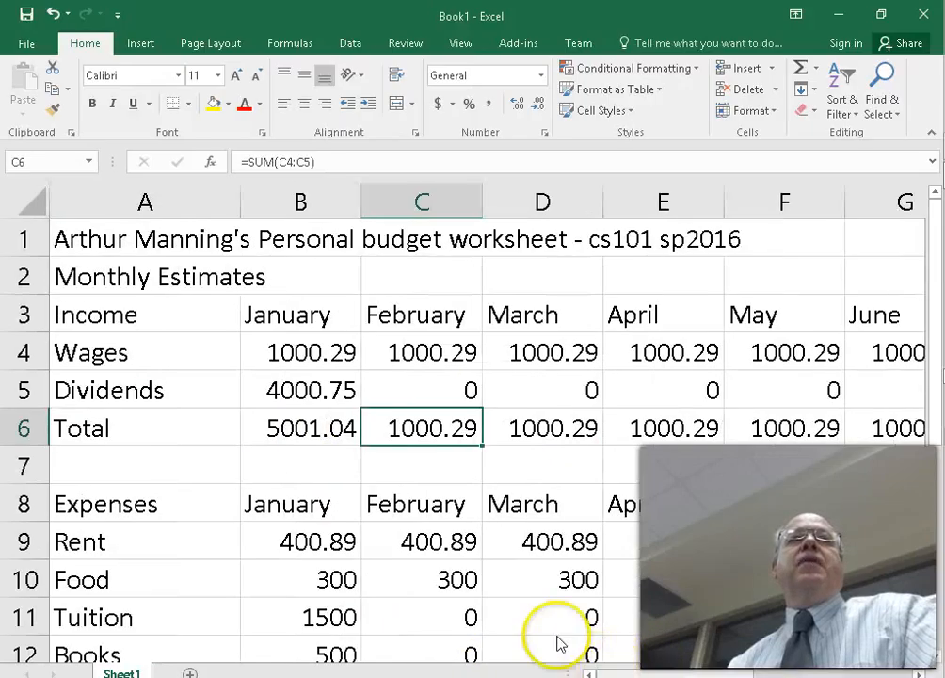
double_click(443, 441)
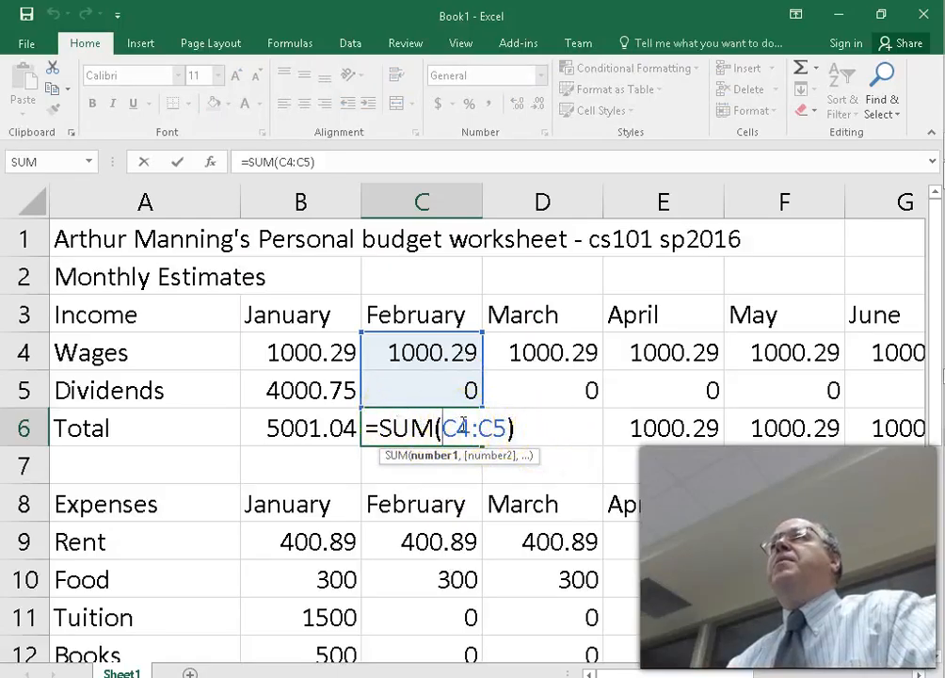
key("Escape")
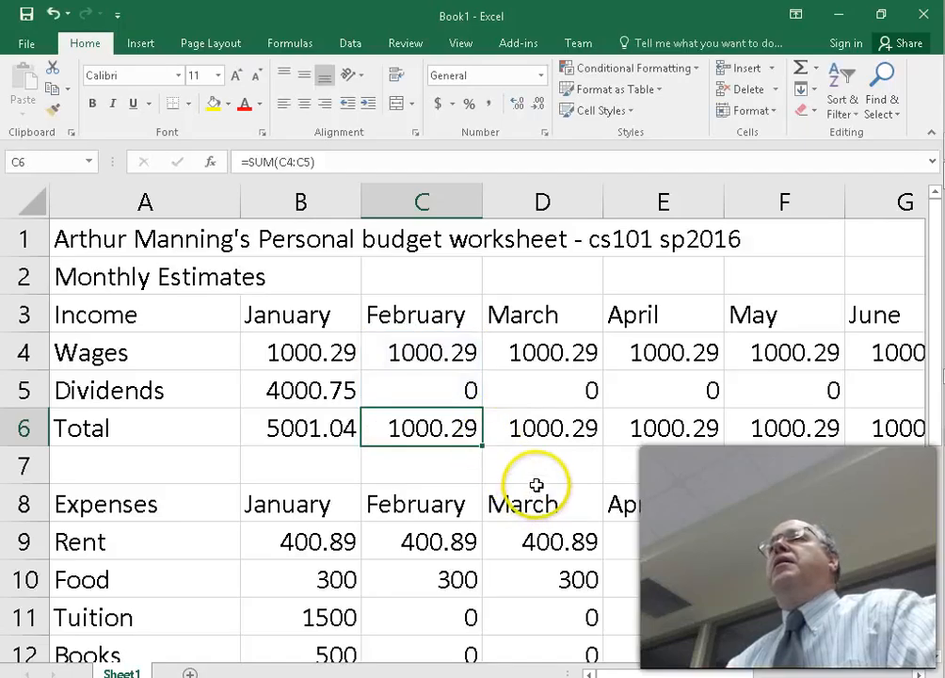
double_click(556, 429)
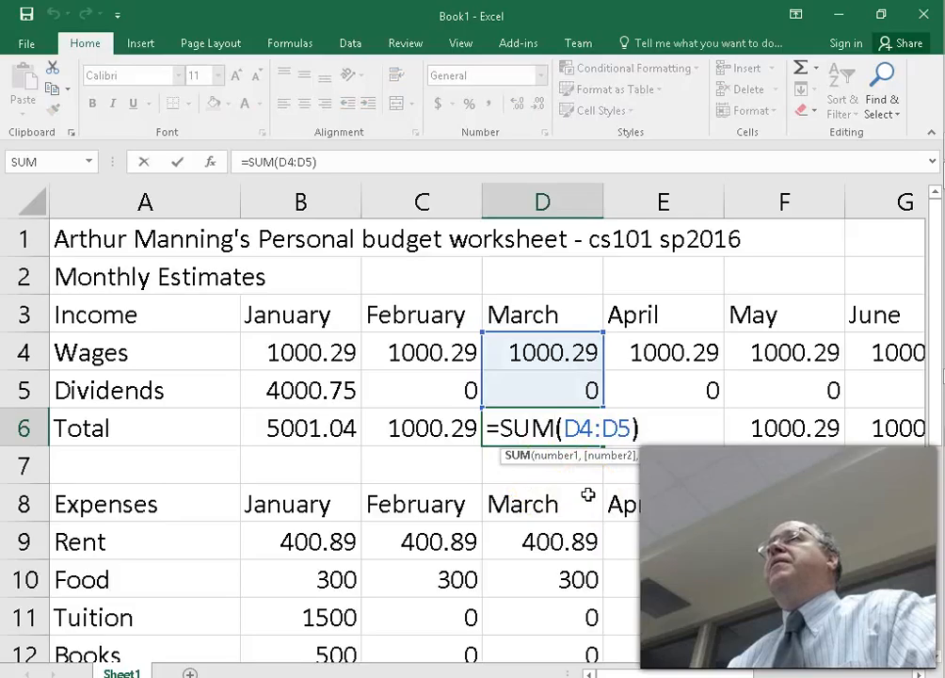
key("Escape")
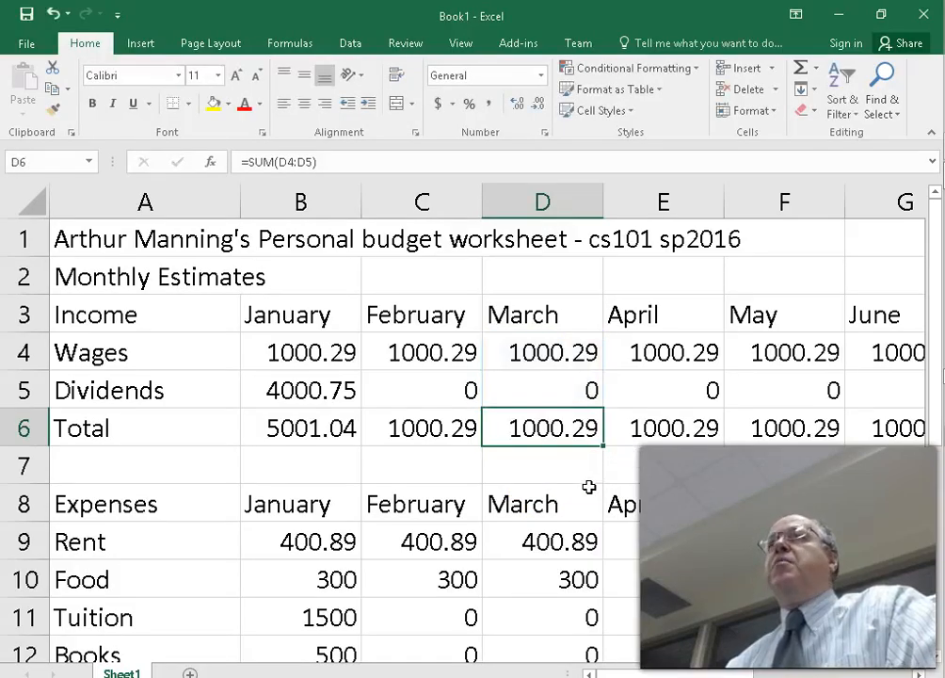
Switch the worksheet between showing formulas and showing values twice to inspect the Total row, ending with values displayed.
key("alt")
key("alt")
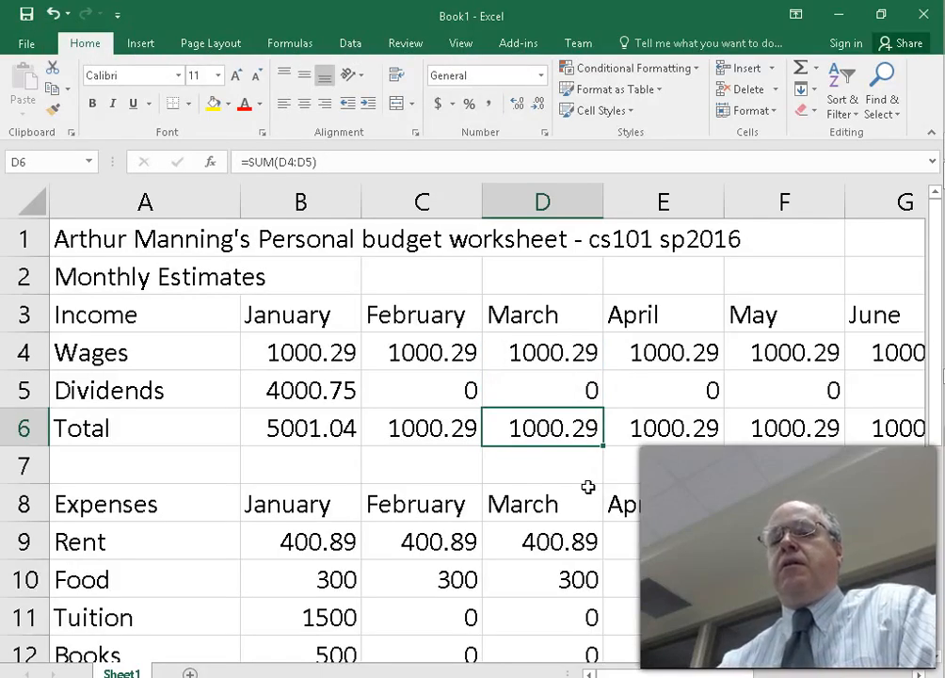
key("ctrl+grave")
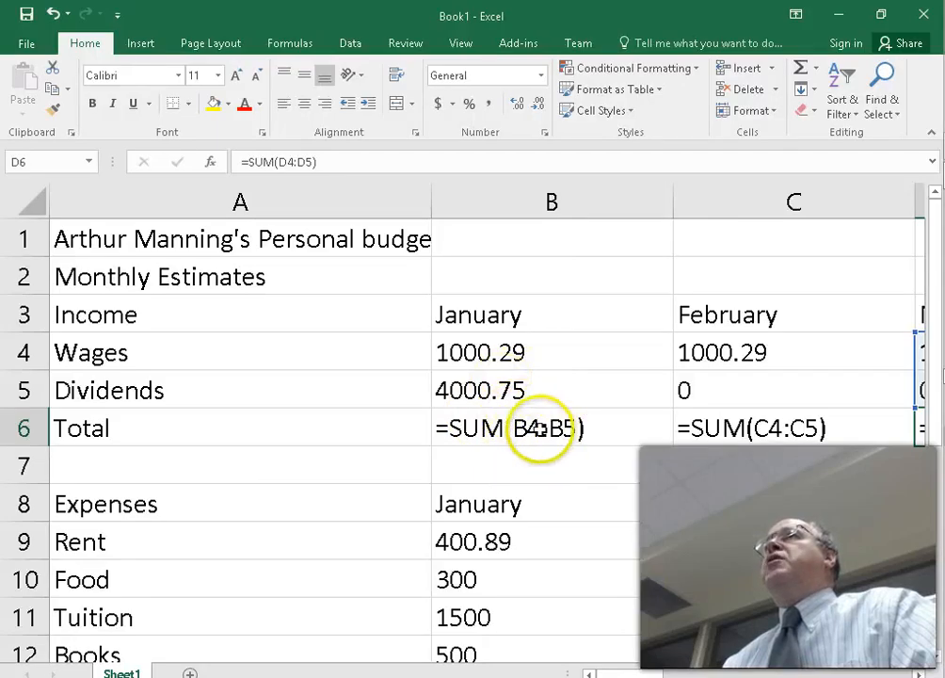
key("ctrl+grave")
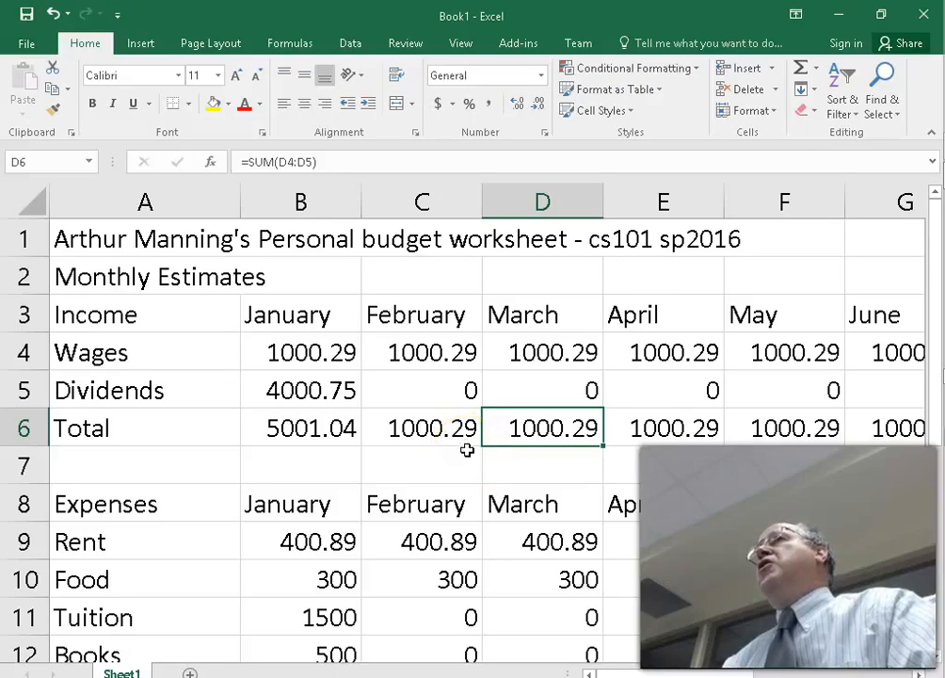
key("ctrl+grave")
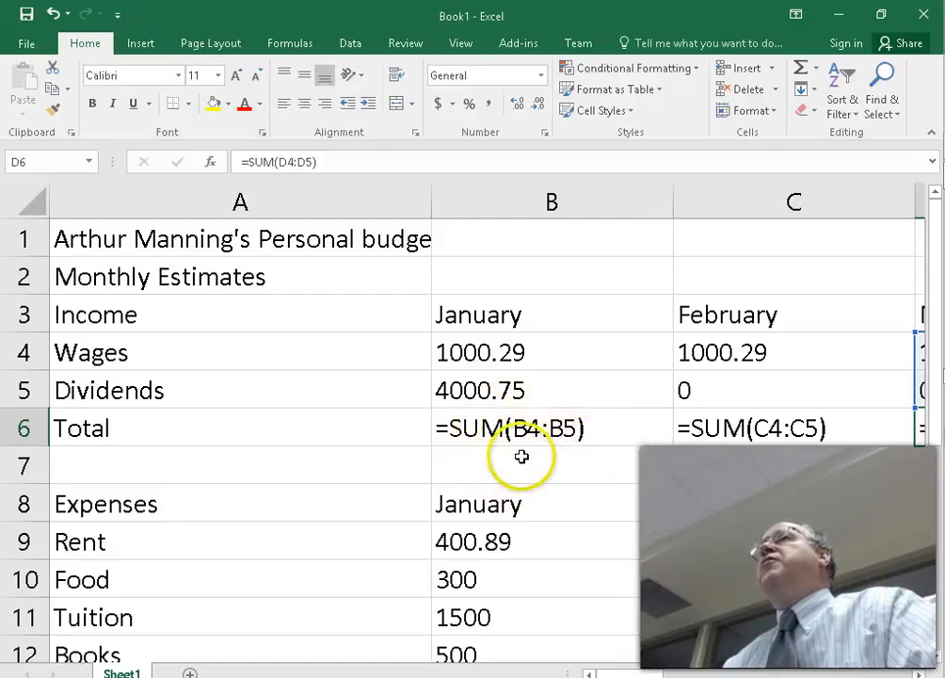
key("ctrl+grave")
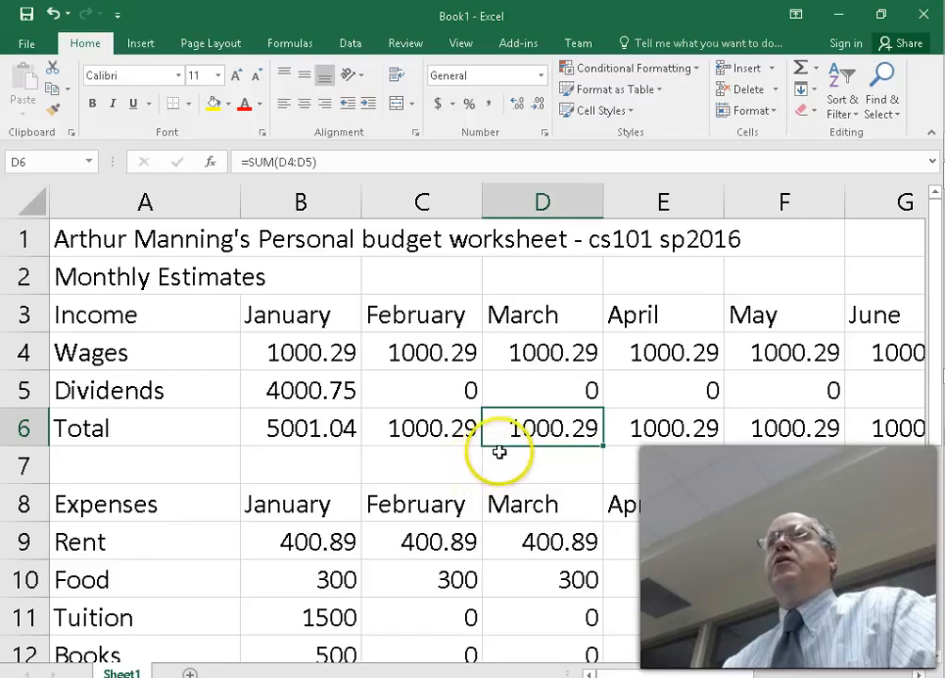
scroll(501, 454, "down", 1)
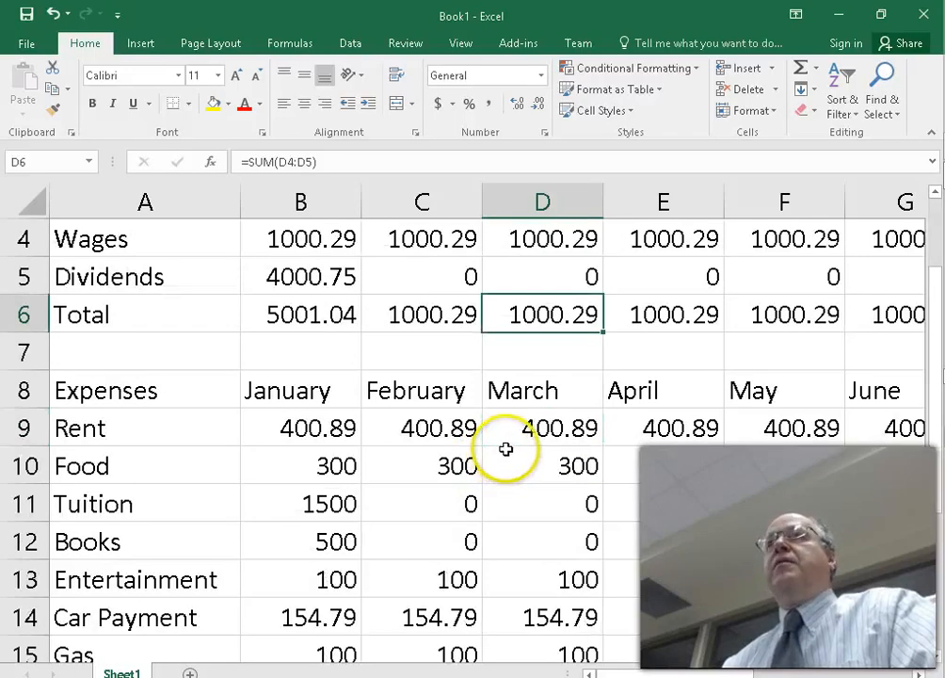
scroll(505, 450, "down", 3, "ctrl")
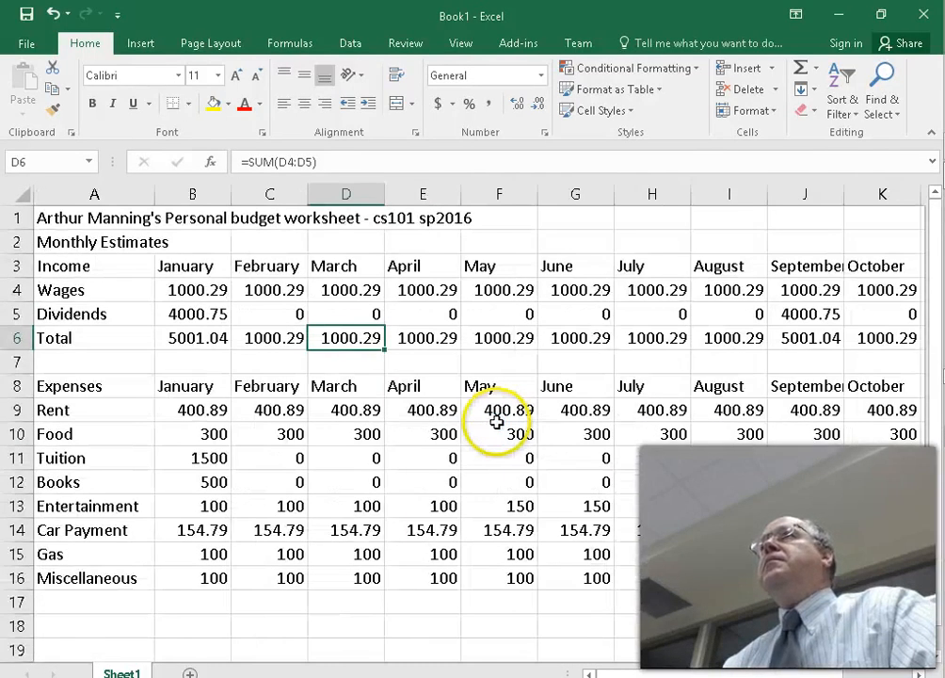
scroll(496, 422, "down", 1, "ctrl")
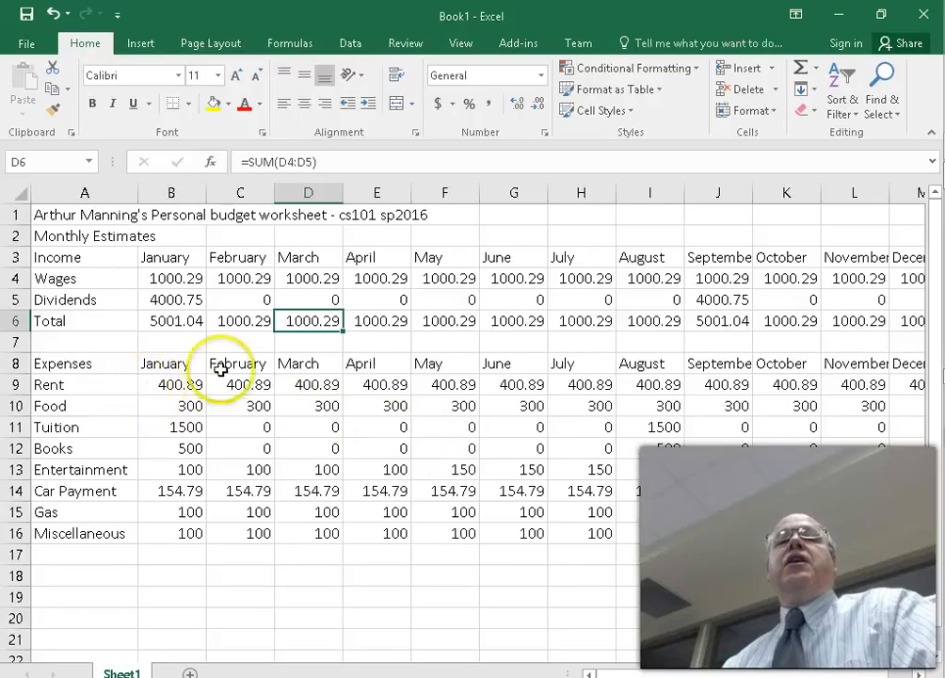
Switch to the Bookshelf textbook and review pages EX 12 to EX 16 on entering the budget numbers and SUM functions.
key("alt+Tab")
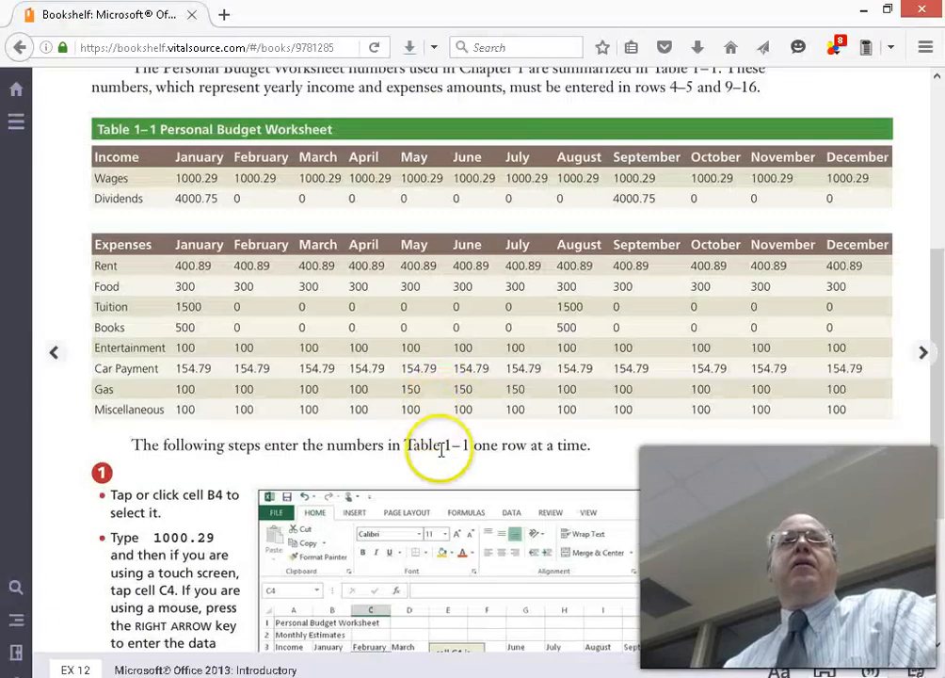
scroll(504, 490, "down", 2)
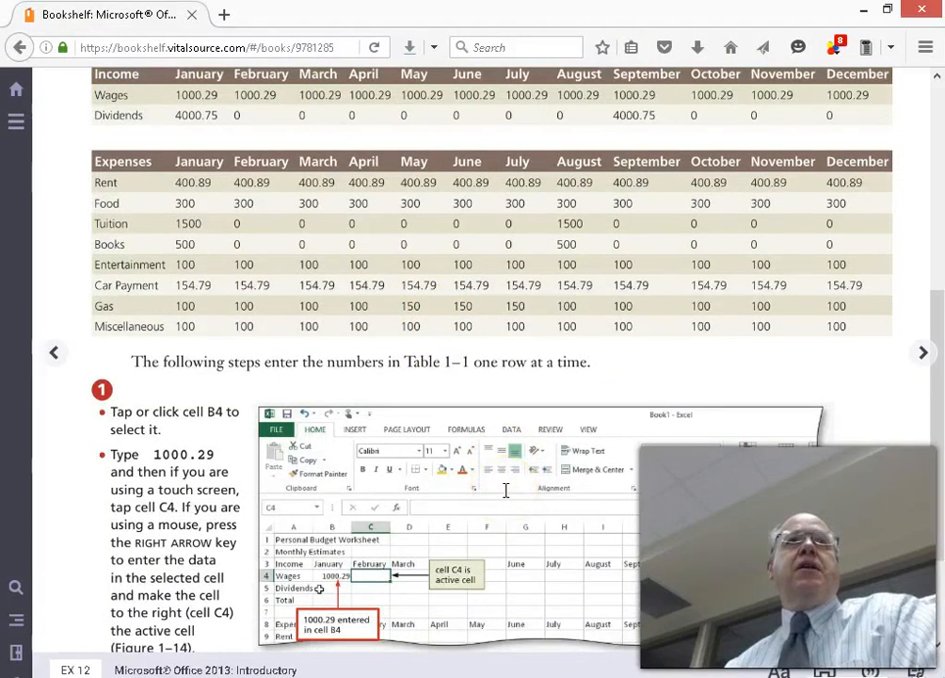
scroll(506, 490, "down", 4)
left_click(923, 354)
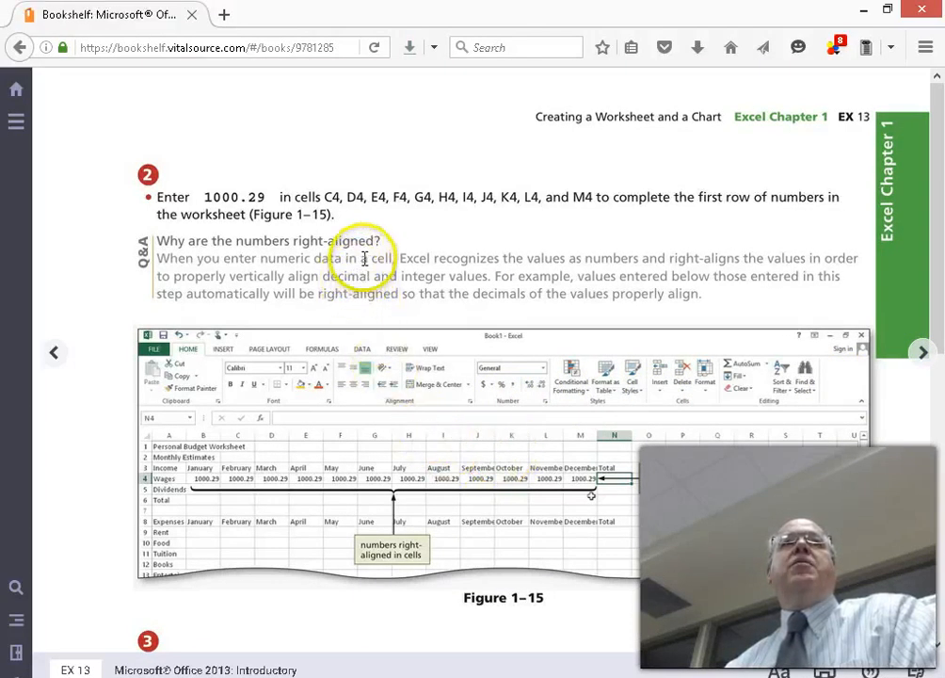
scroll(580, 310, "down", 2)
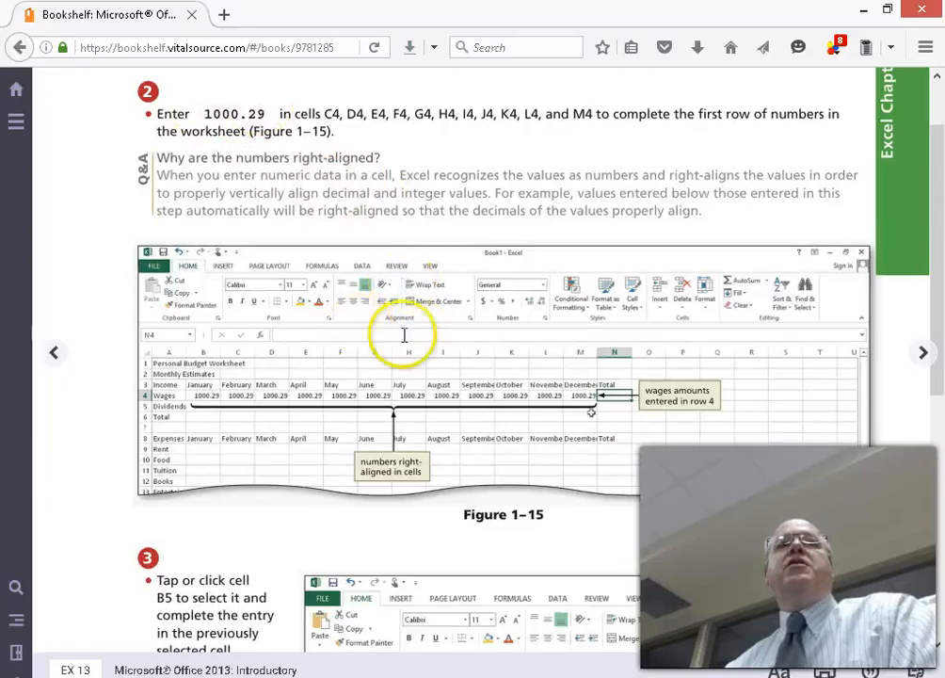
left_click(919, 354)
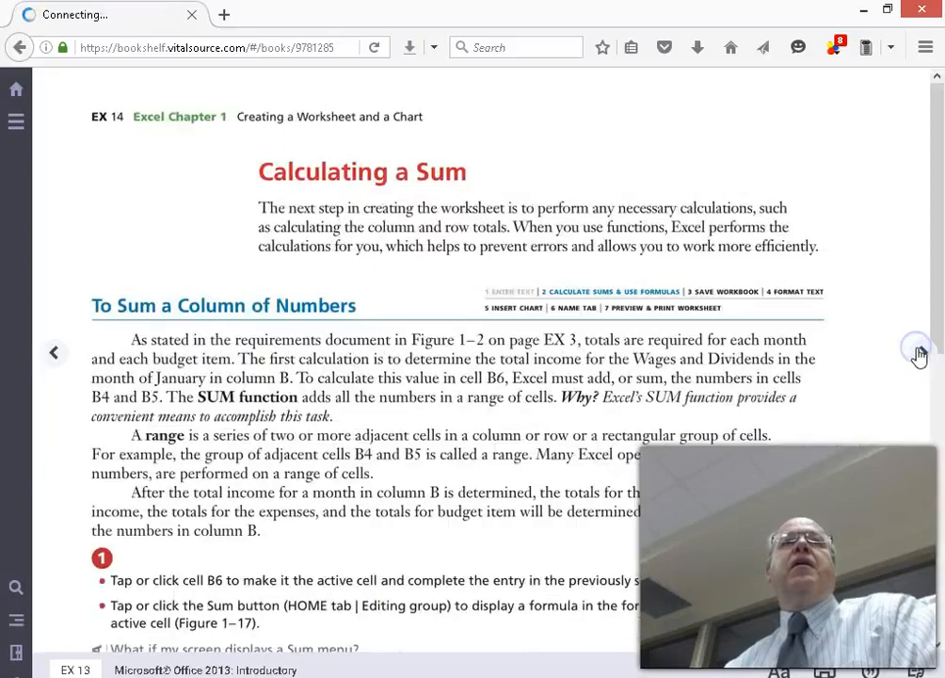
scroll(789, 306, "down", 3)
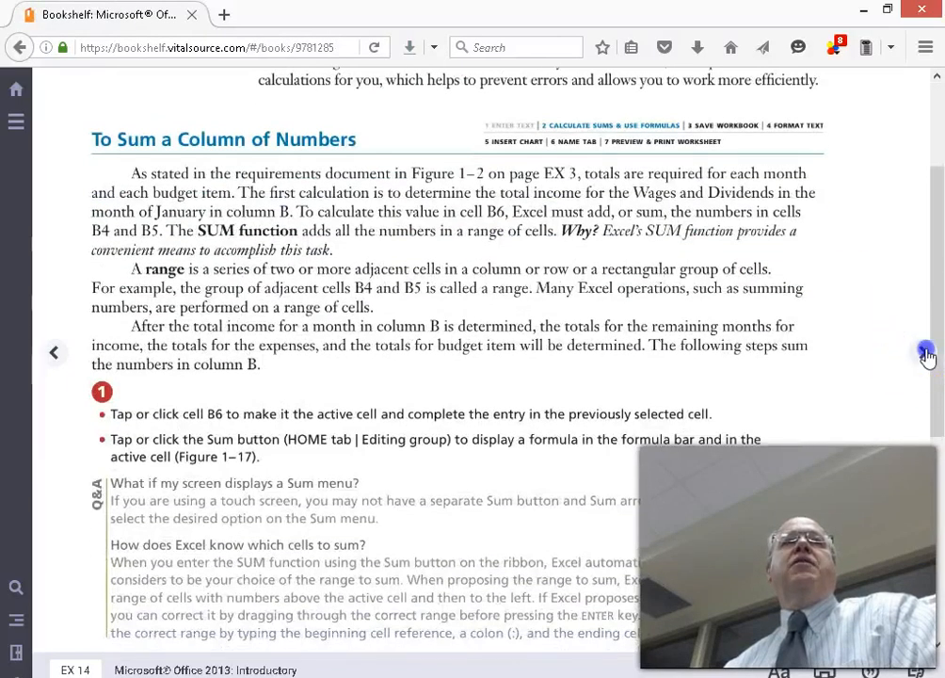
left_click(927, 354)
scroll(785, 320, "down", 3)
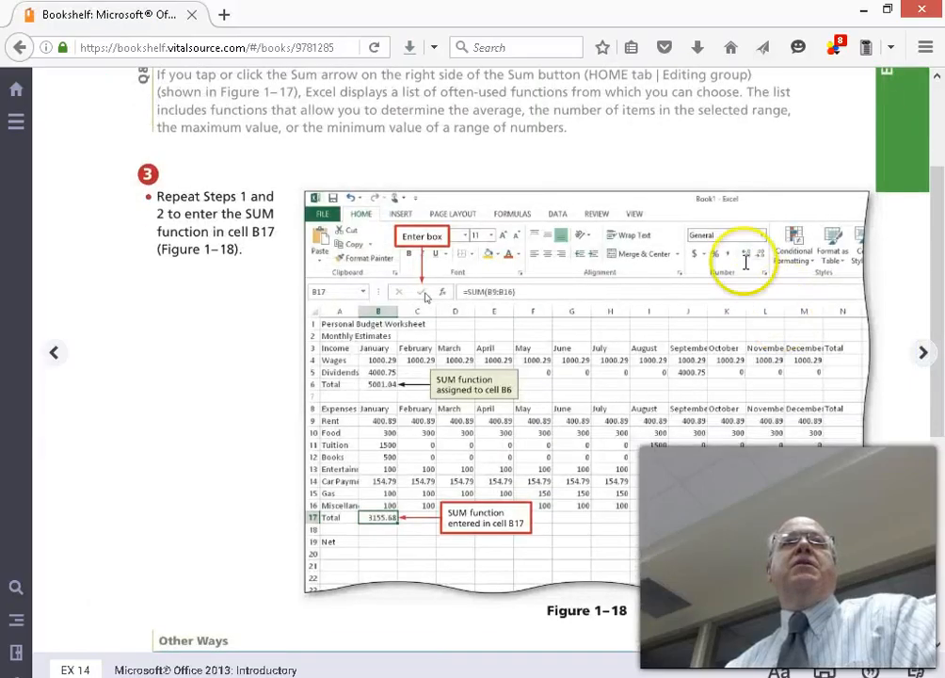
left_click(922, 354)
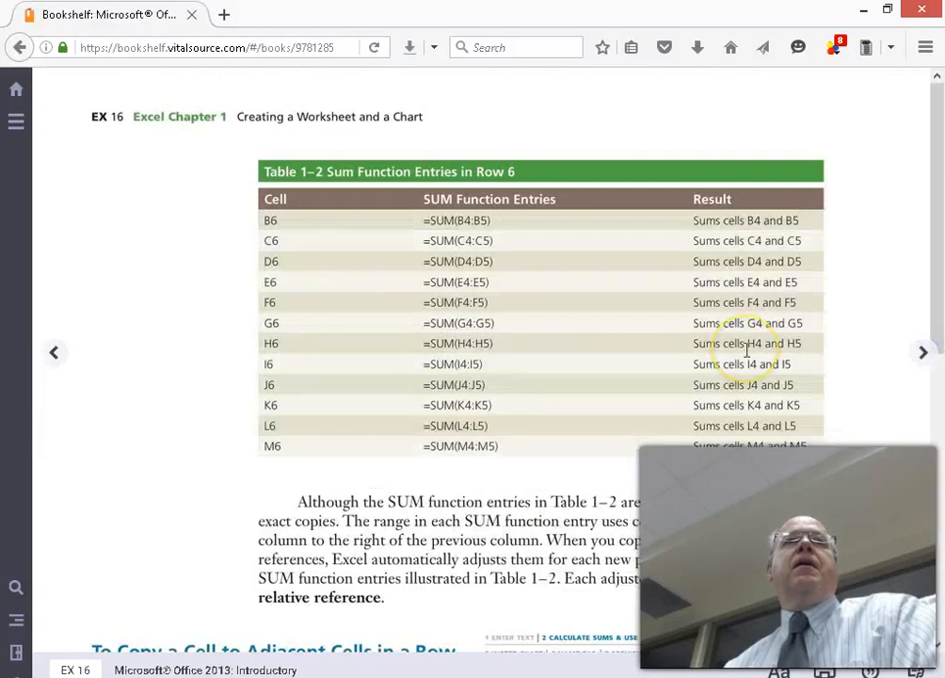
scroll(748, 354, "down", 2)
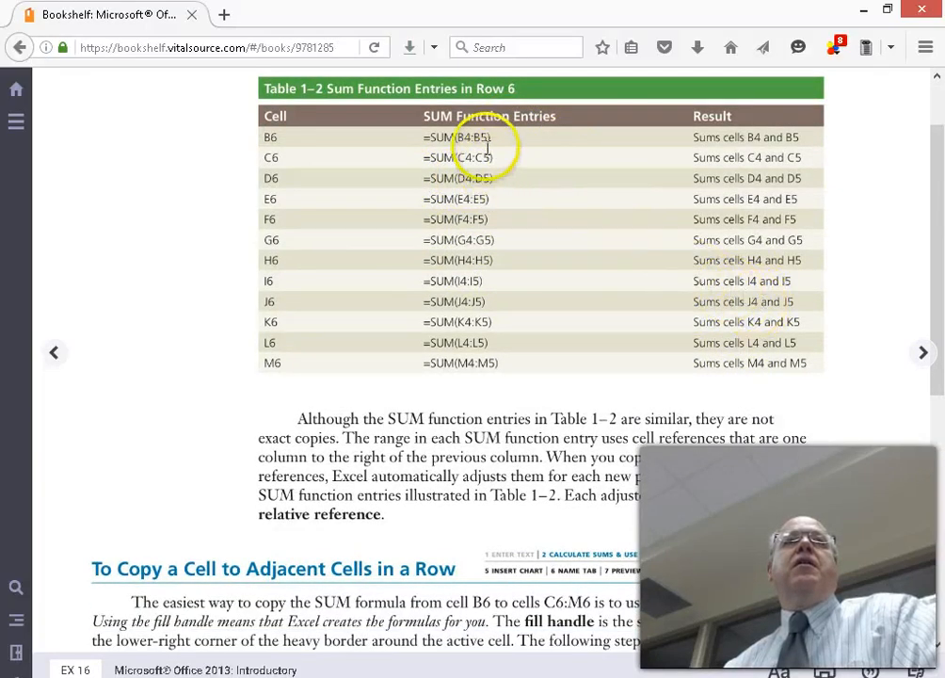
Review textbook pages EX 17 to EX 19 on copying the SUM function across a row and determining multiple totals at once.
left_click(921, 353)
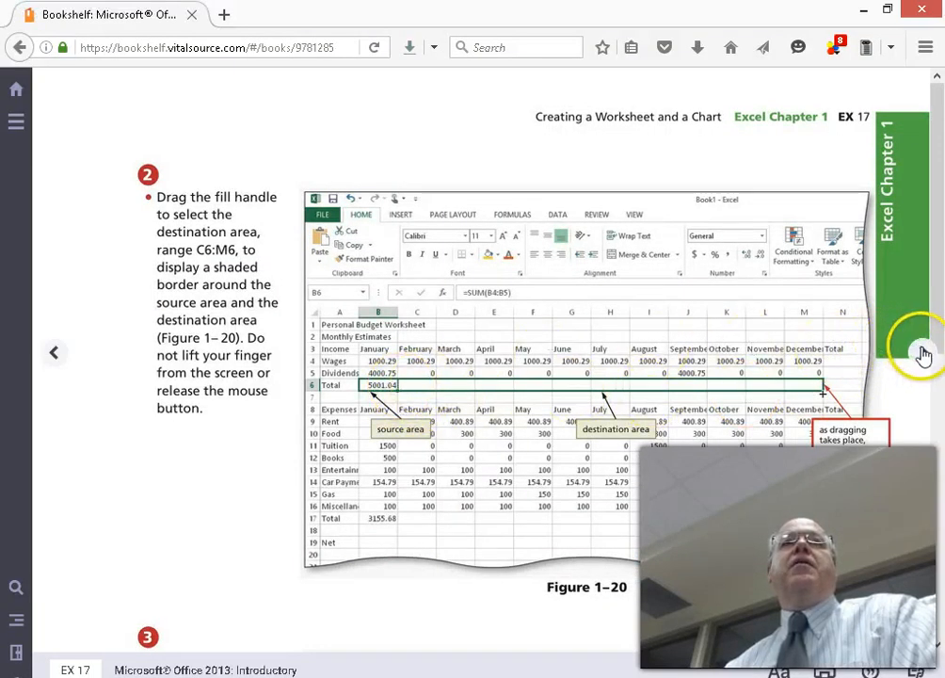
left_click(923, 354)
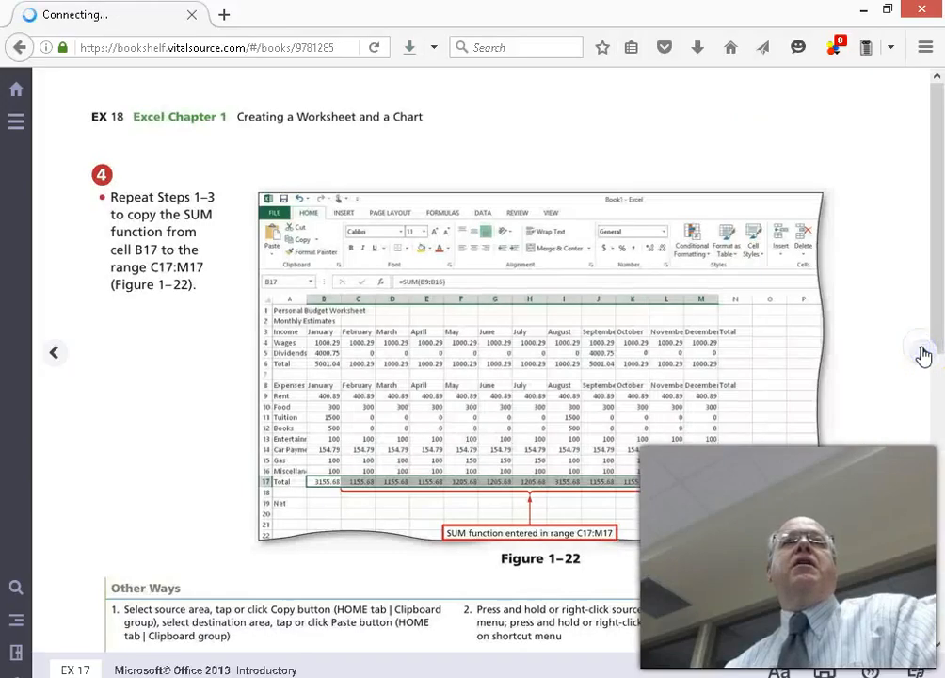
scroll(774, 332, "down", 2)
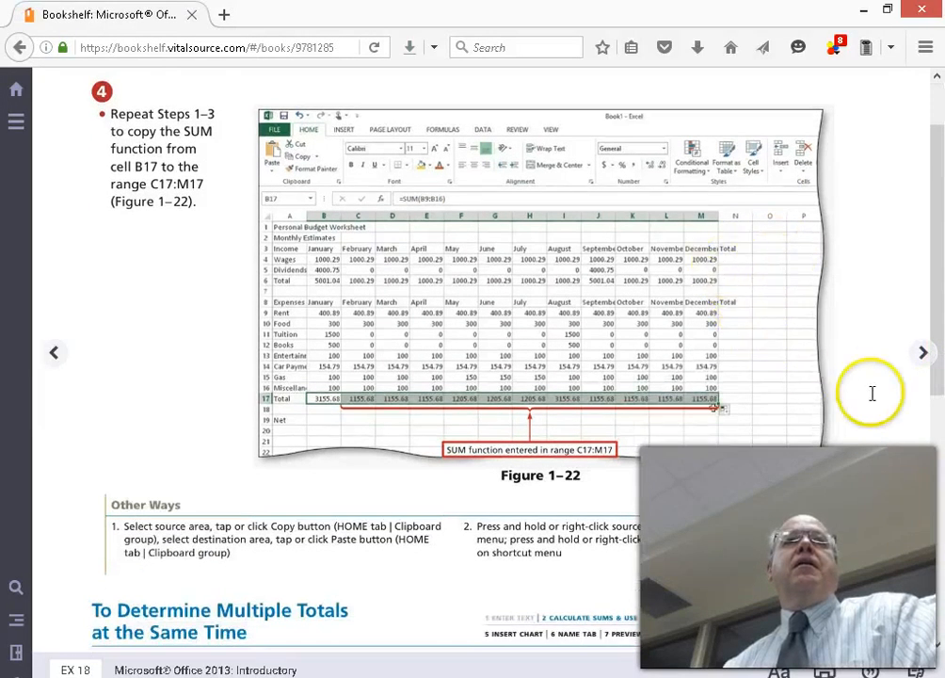
scroll(870, 394, "down", 3)
scroll(871, 396, "down", 4)
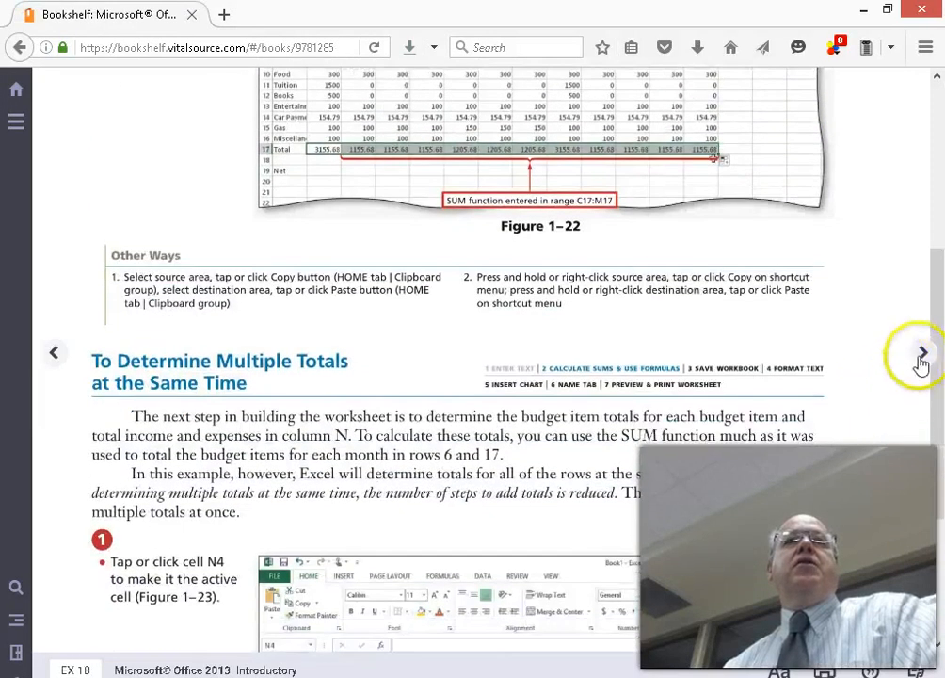
scroll(819, 411, "down", 6)
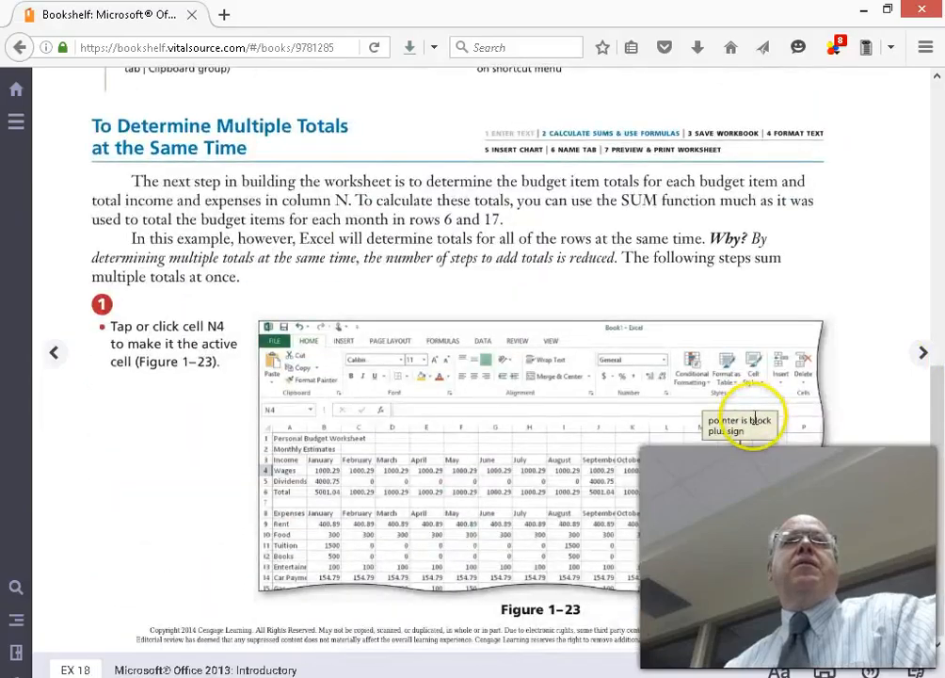
left_click(923, 354)
scroll(715, 386, "down", 4)
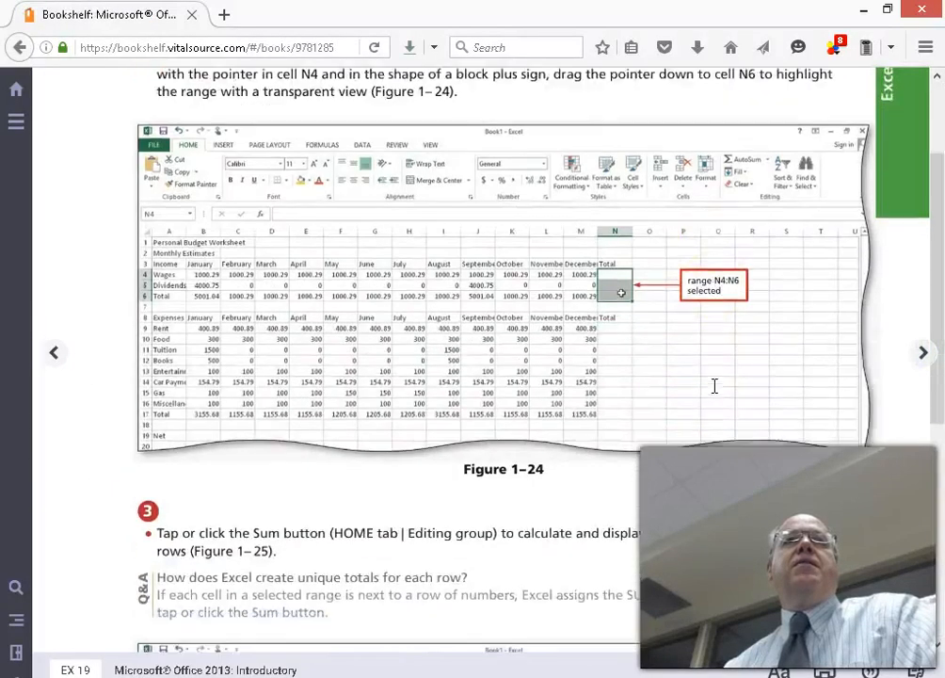
Switch to the Excel budget worksheet and calculate the yearly totals for all expense rows in N9:N16 with AutoSum.
key("alt+Tab")
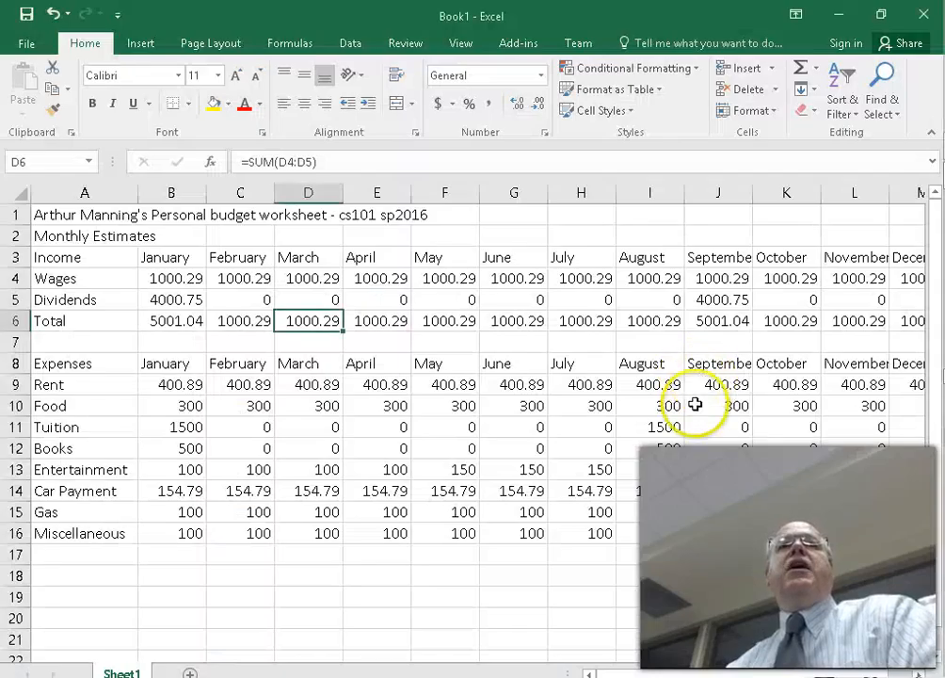
left_click_drag(636, 673, 774, 670)
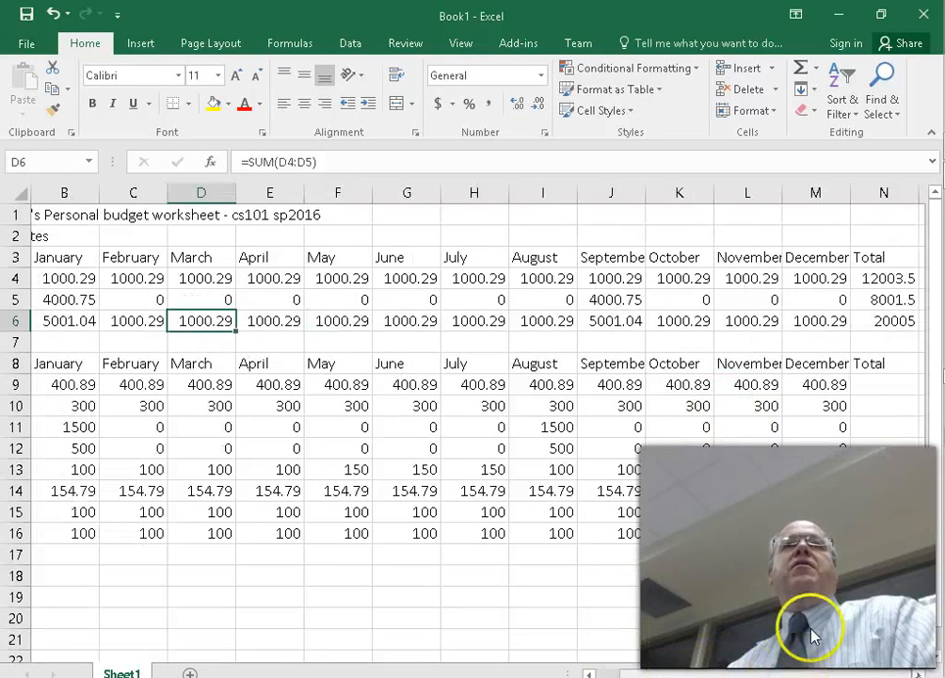
left_click_drag(872, 387, 892, 521)
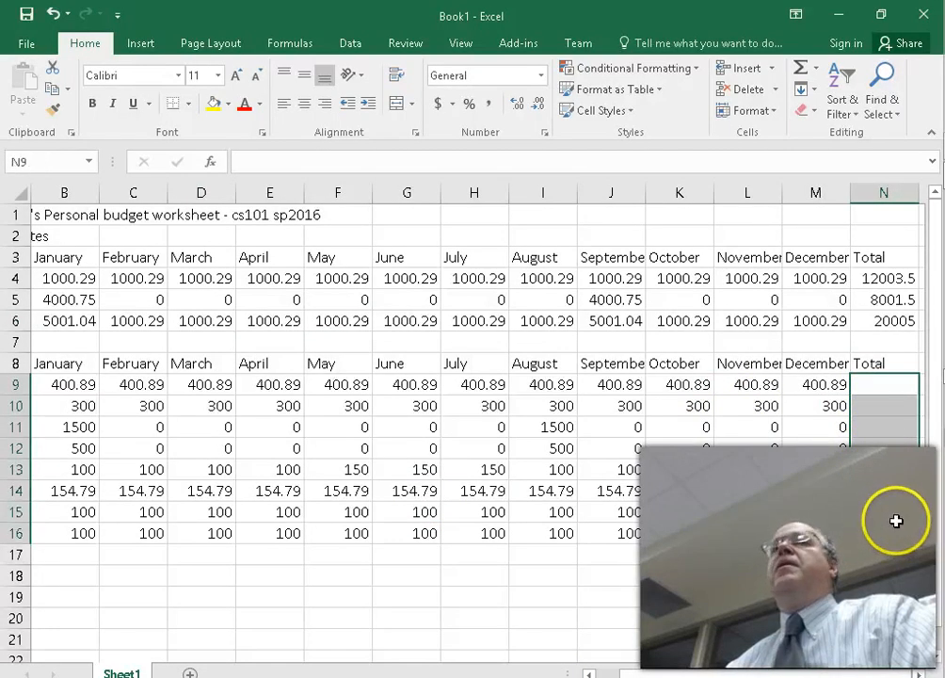
left_click(803, 71)
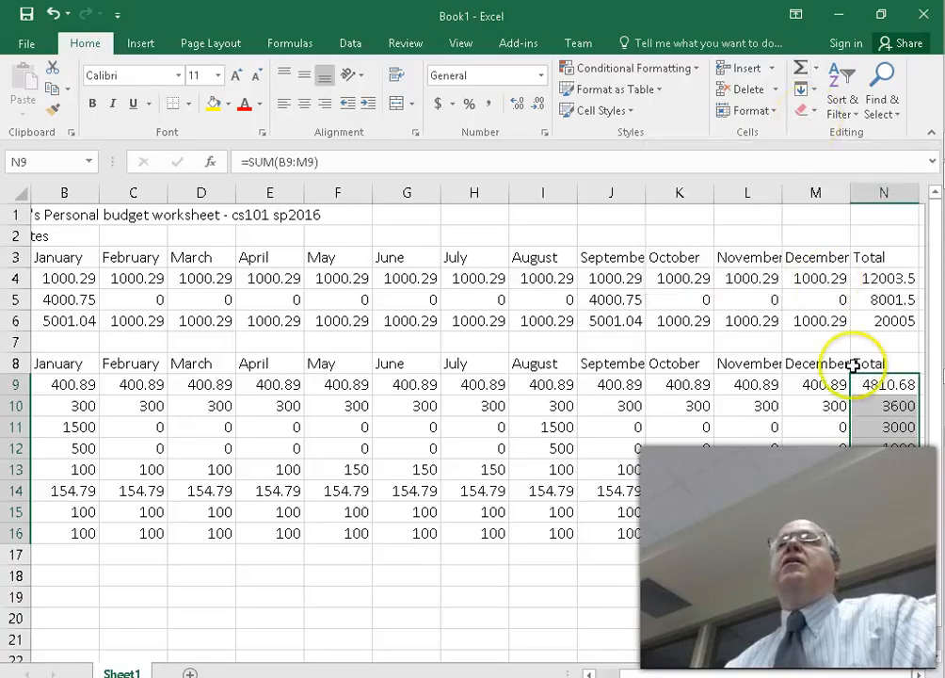
Inspect the SUM formulas and their cell ranges in the Rent and Food yearly totals, N9 and N10.
left_click(887, 386)
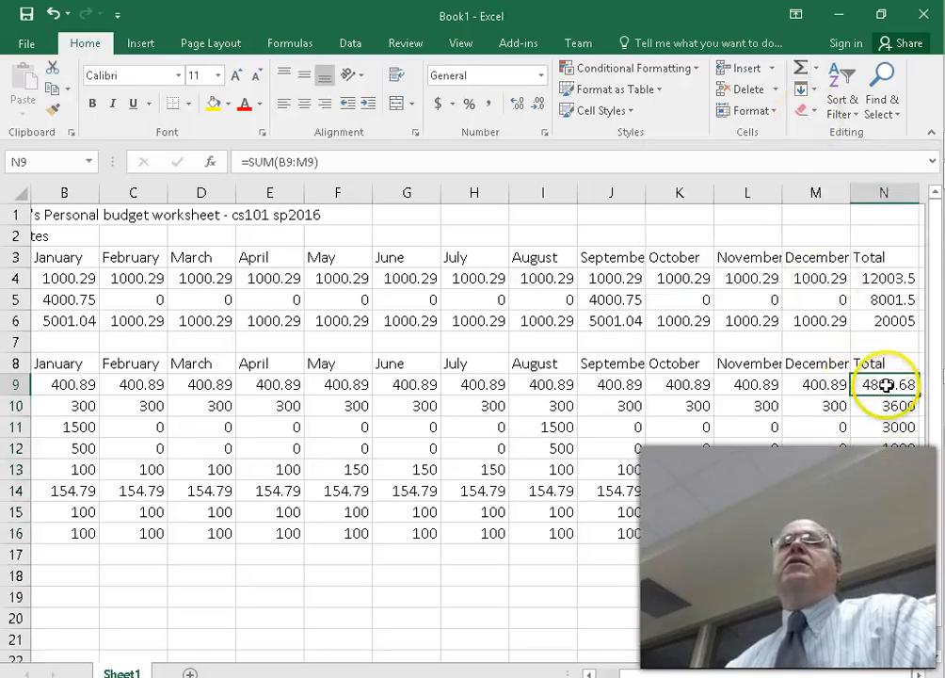
double_click(887, 386)
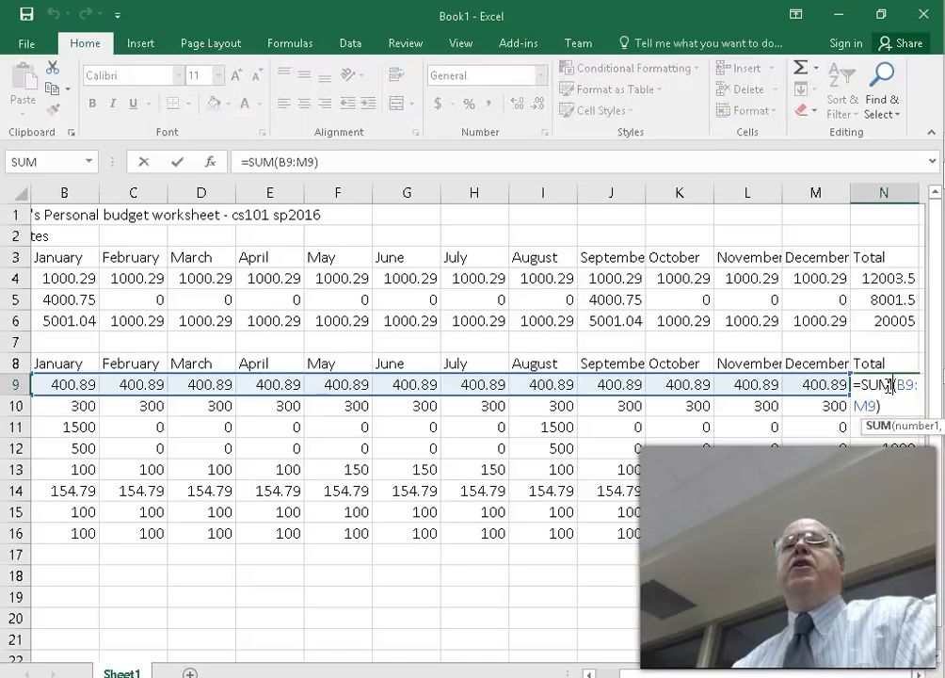
key("Escape")
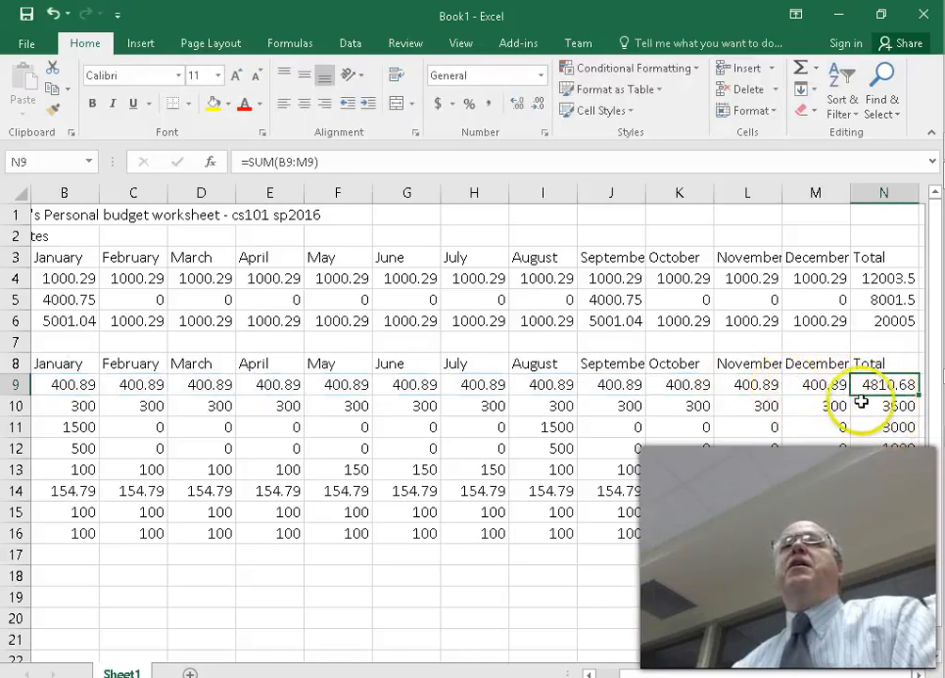
left_click(865, 405)
double_click(865, 406)
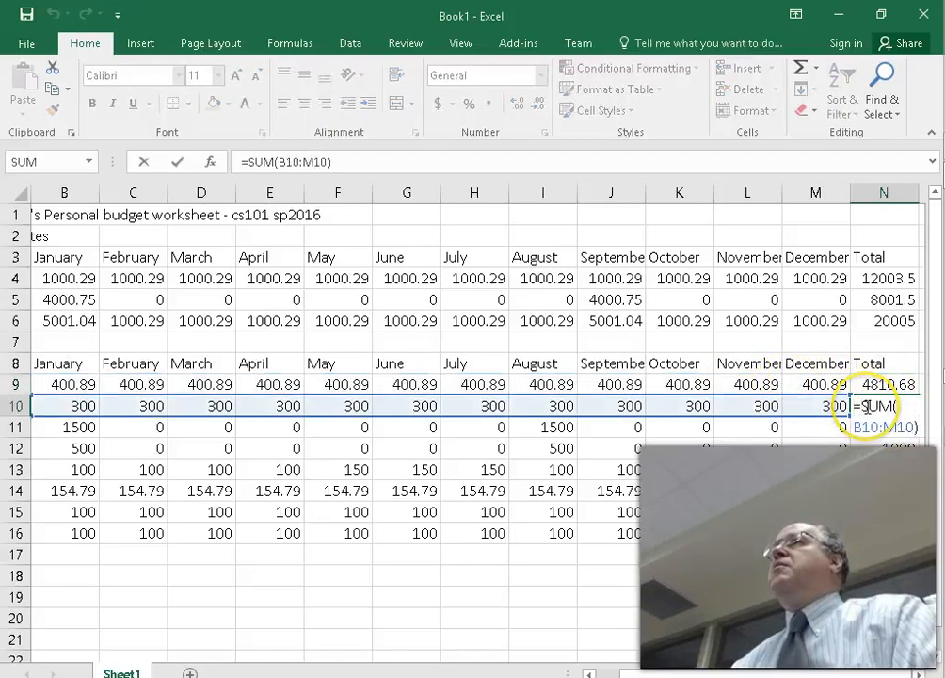
key("Escape")
left_click(882, 581)
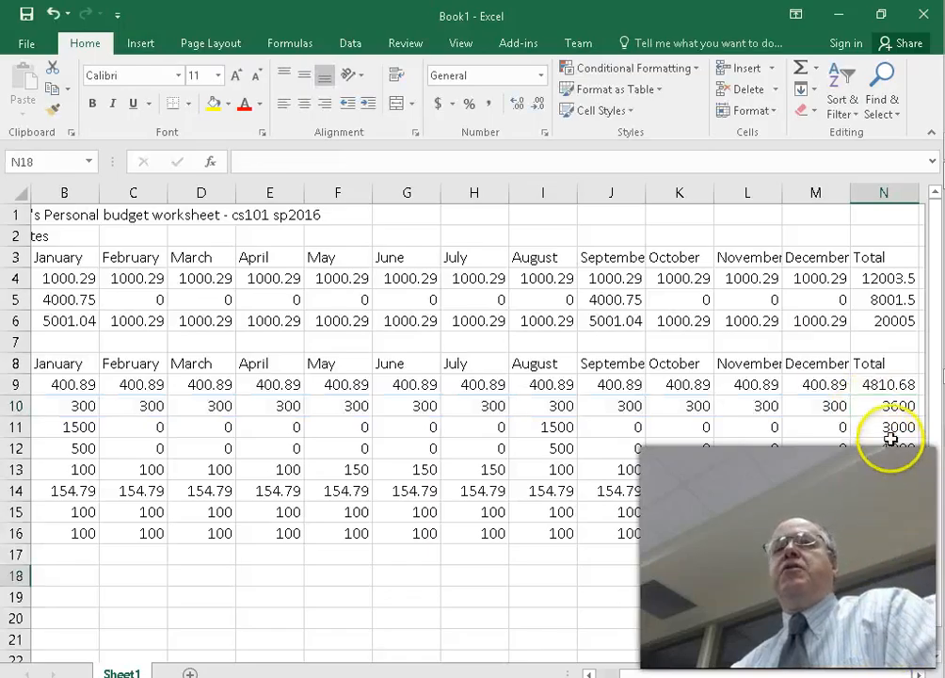
Clear the yearly expense totals in N9:N16 and recalculate them with AutoSum.
left_click_drag(894, 386, 909, 540)
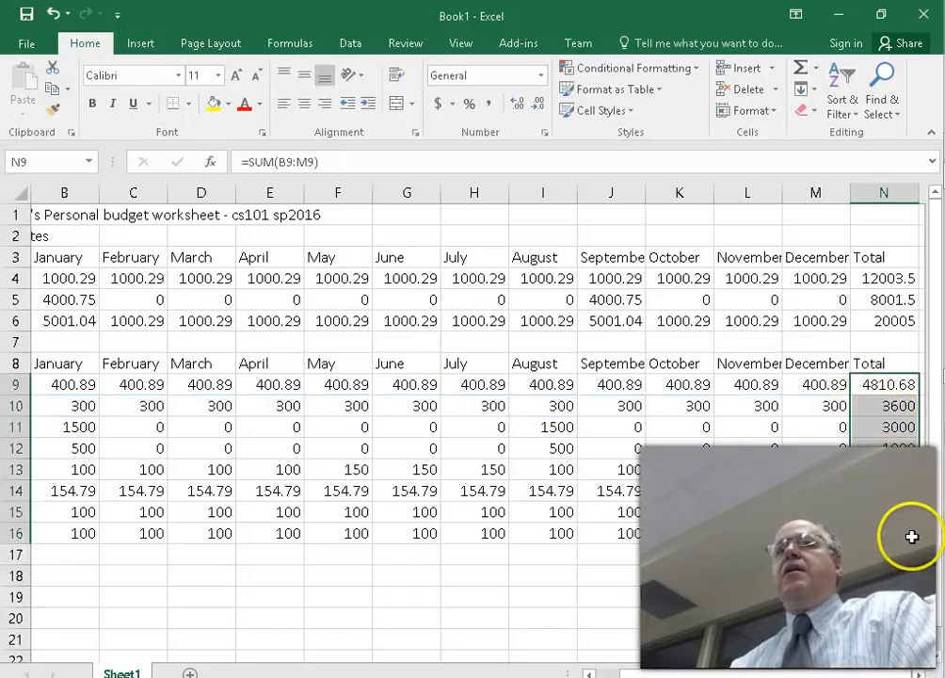
key("Delete")
left_click(886, 618)
left_click_drag(880, 380, 881, 531)
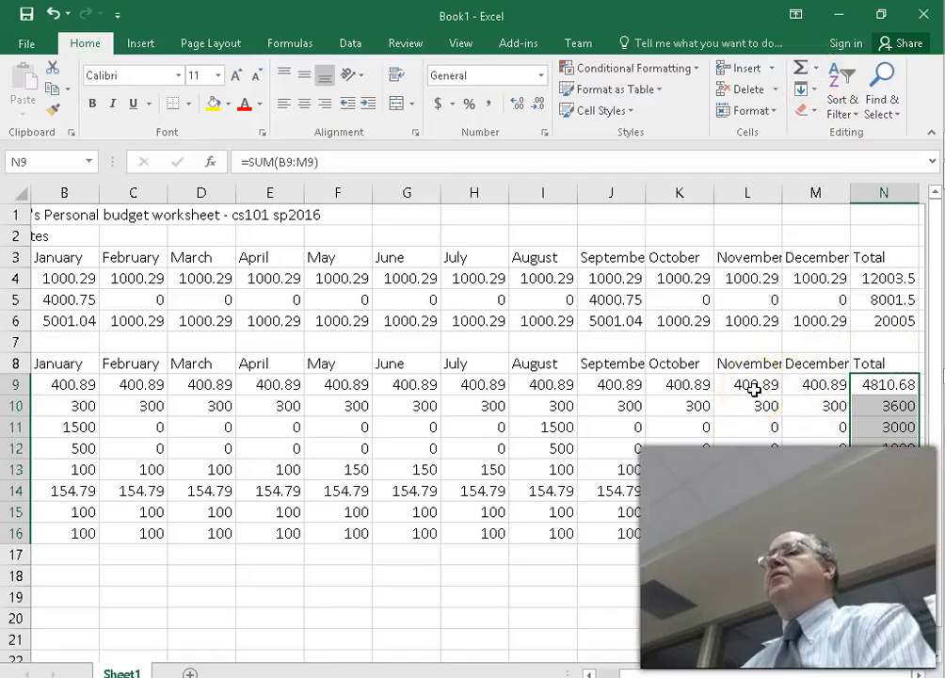
key("Return")
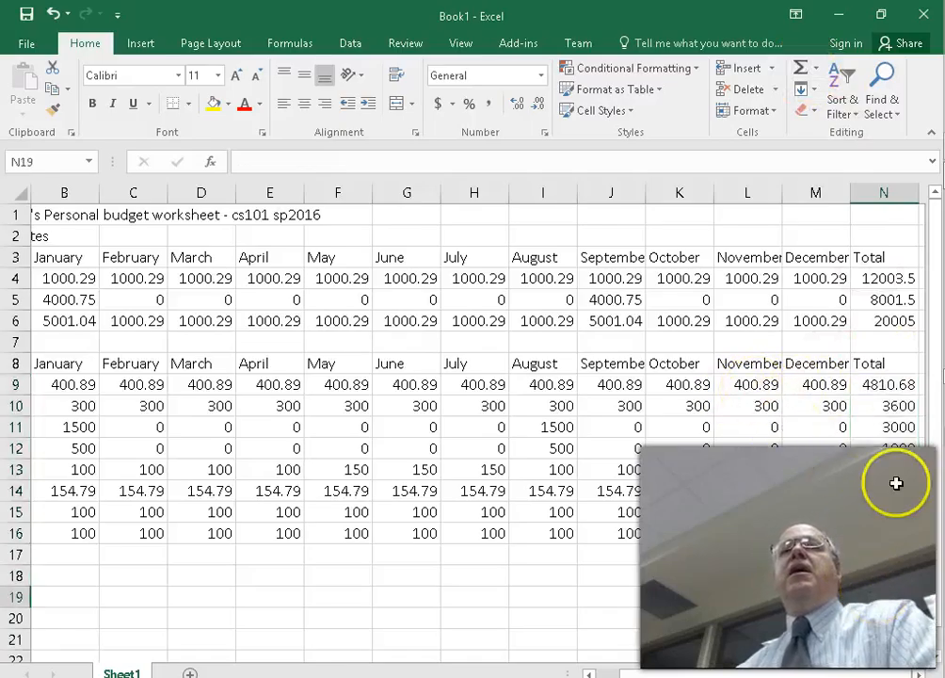
Examine the cell range used by the SUM formula in the Rent total, N9.
left_click(880, 384)
double_click(886, 385)
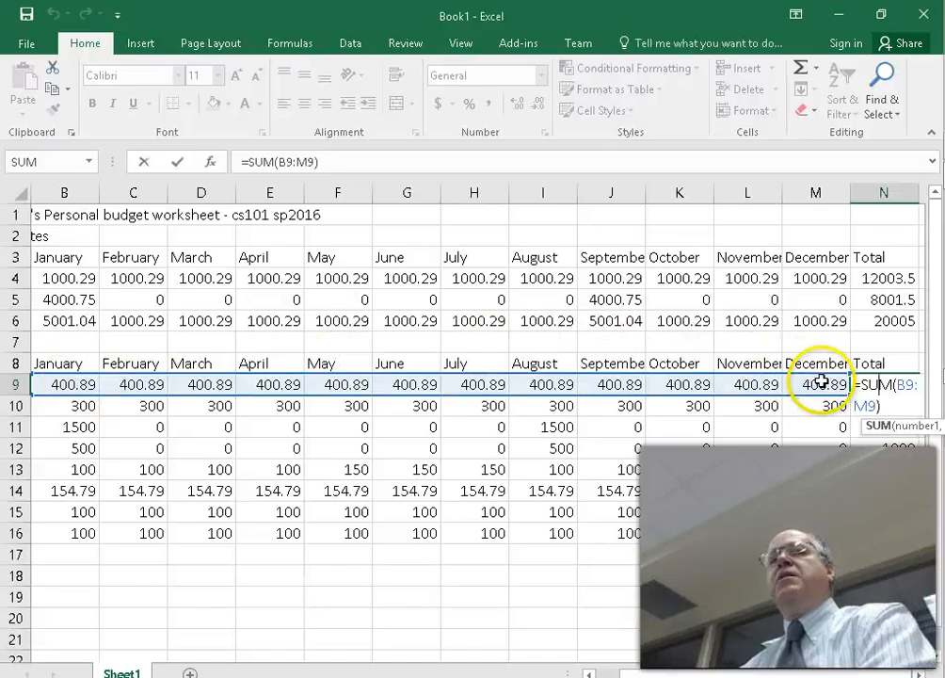
key("Return")
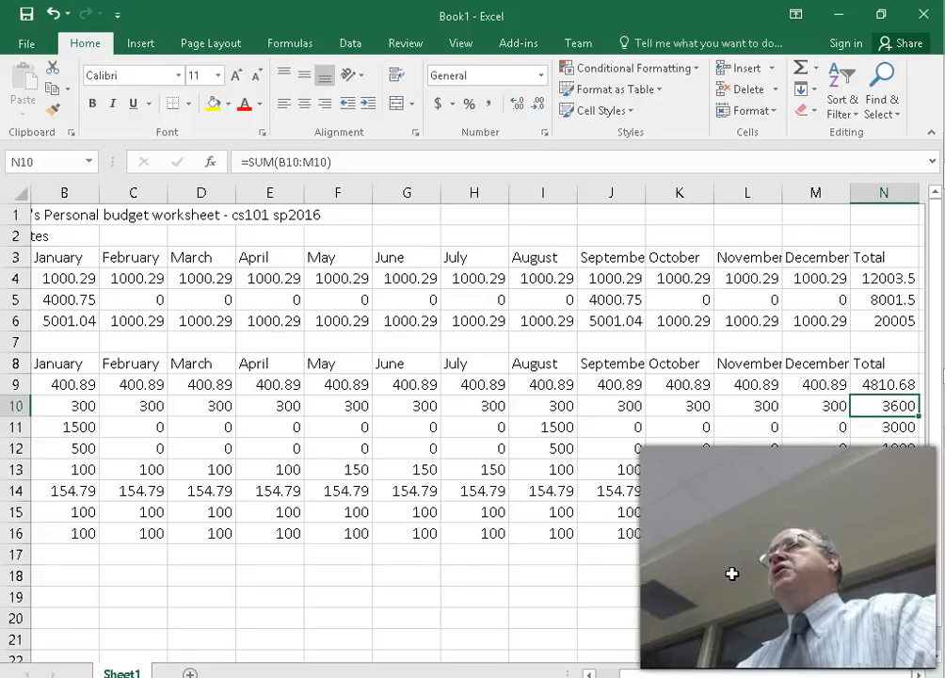
Switch to the Bookshelf textbook and review pages EX 19 and EX 20 on multiple totals and entering the net formula.
key("alt+Tab")
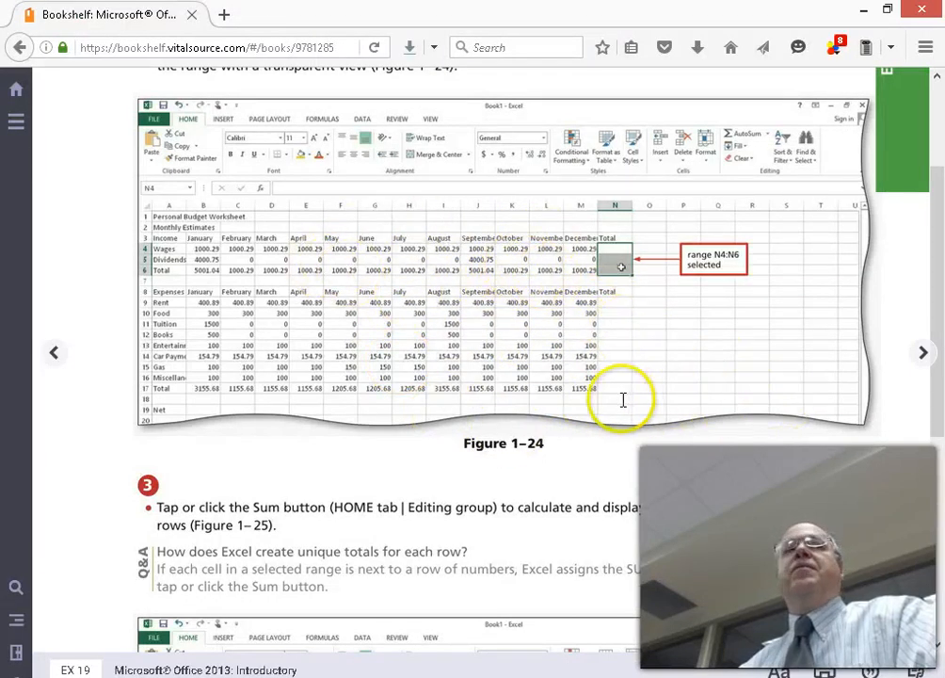
scroll(622, 396, "down", 3)
scroll(623, 400, "down", 4)
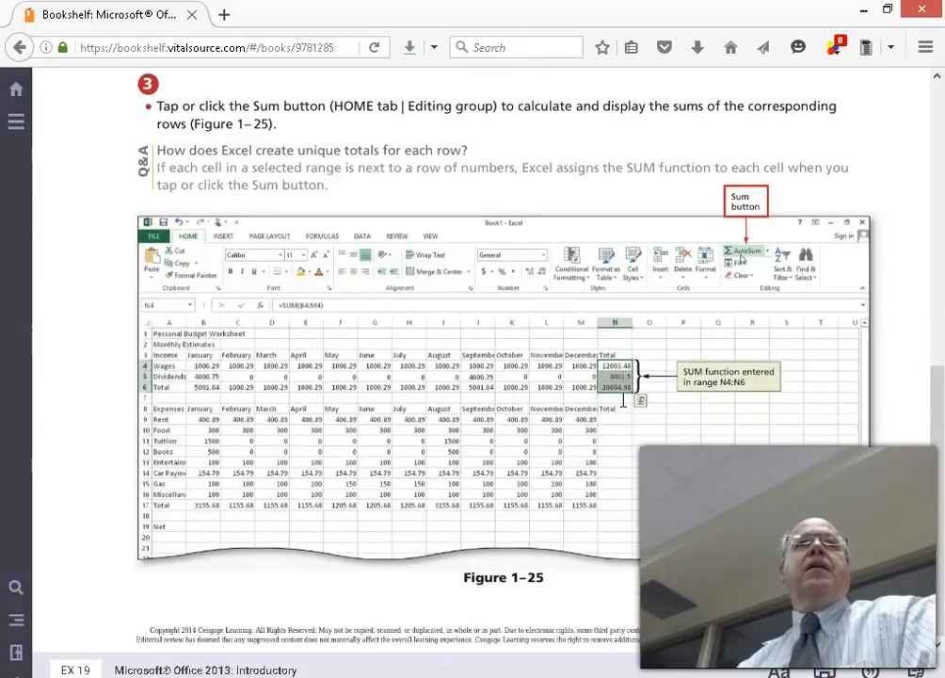
left_click(923, 351)
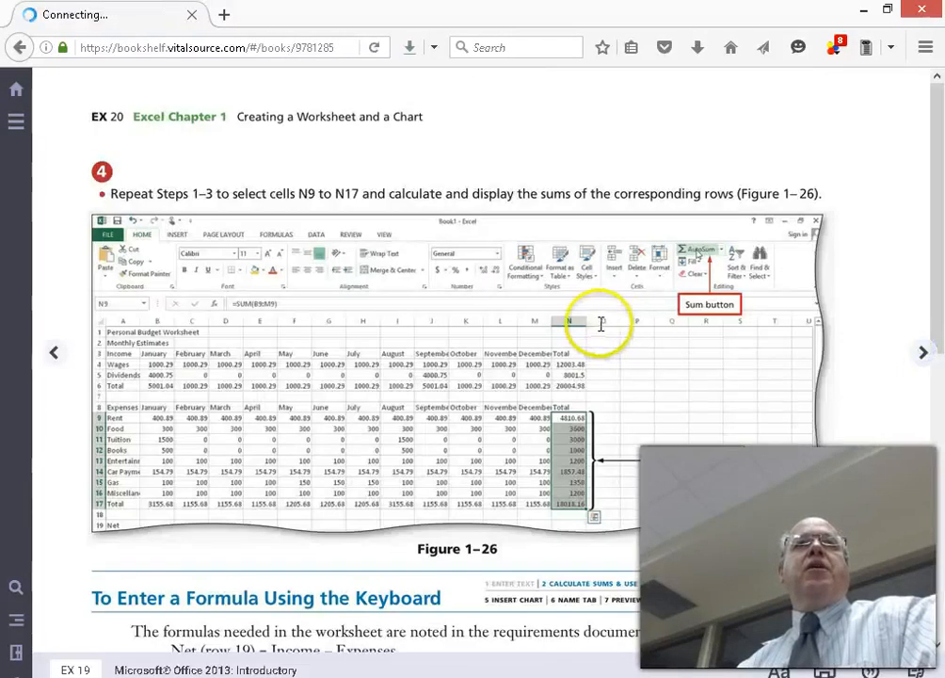
scroll(601, 323, "down", 2)
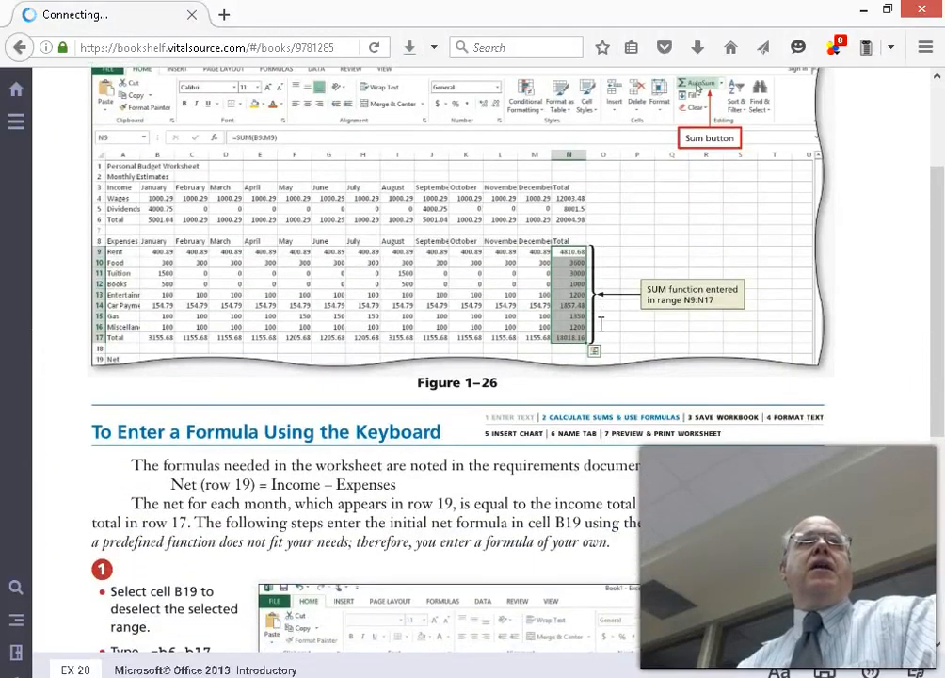
scroll(601, 323, "down", 2)
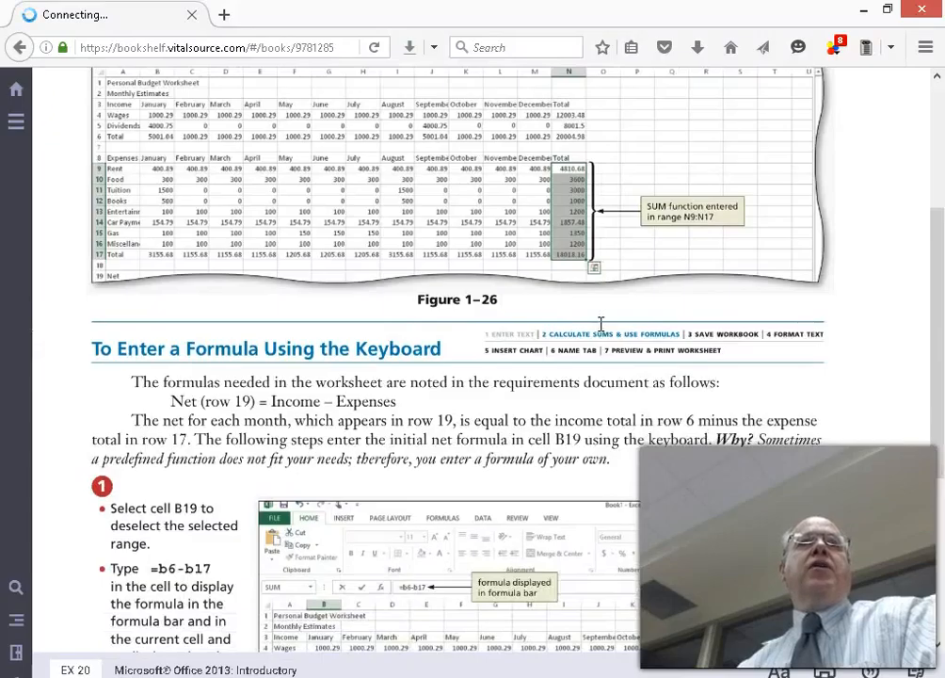
scroll(601, 323, "down", 8)
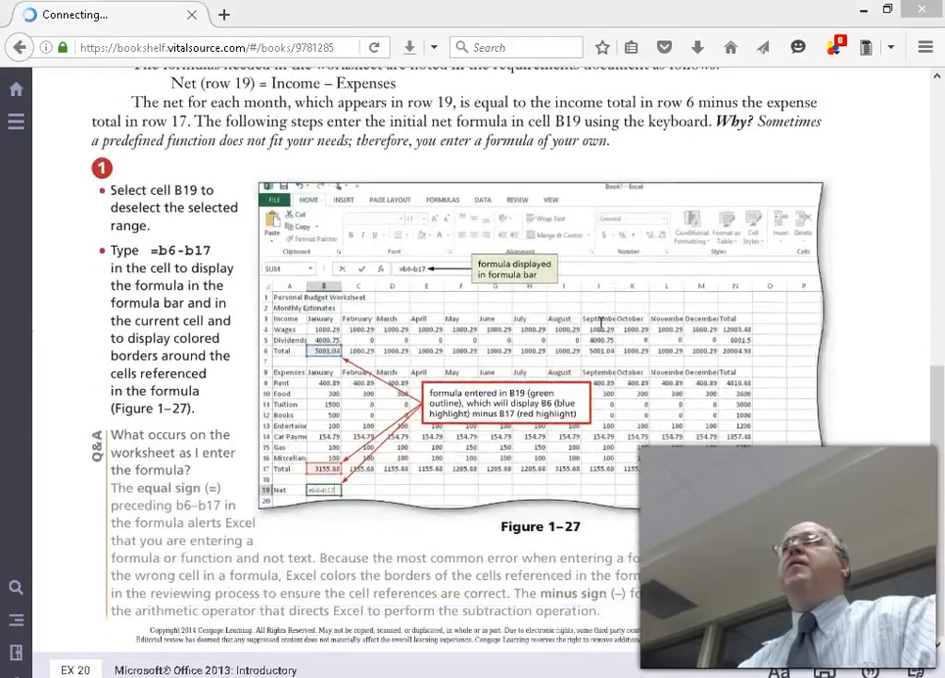
Switch back to the Excel worksheet and enter the label Net in cell A18.
key("alt+Tab")
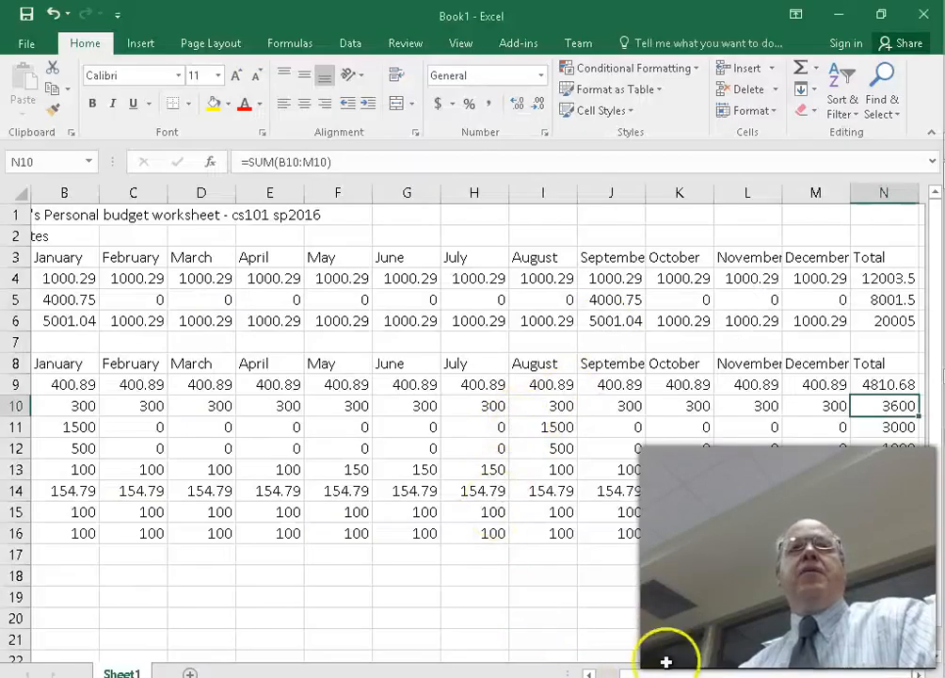
left_click(591, 674)
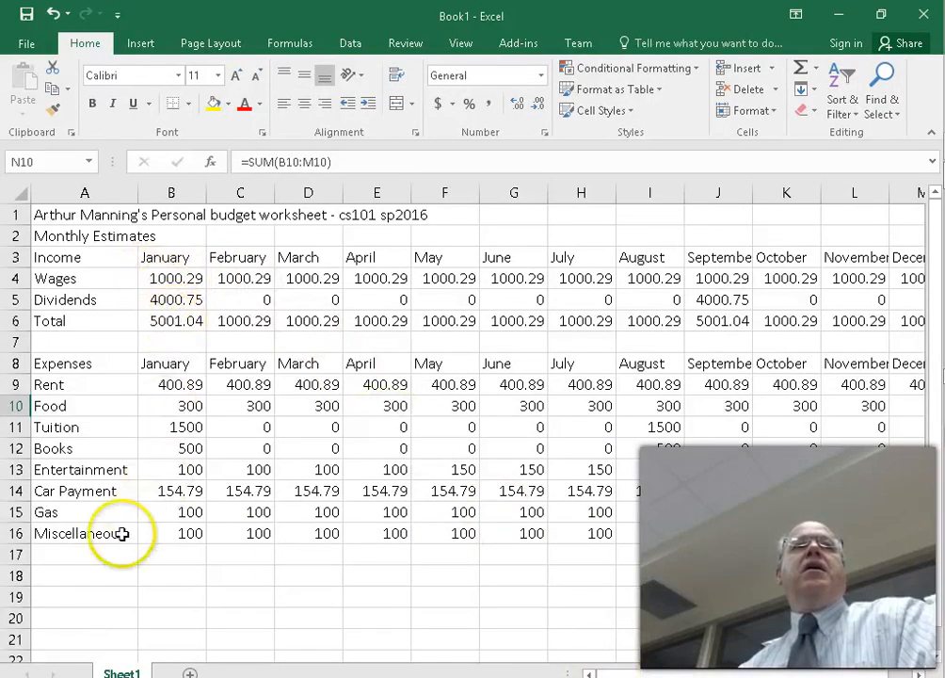
left_click(85, 572)
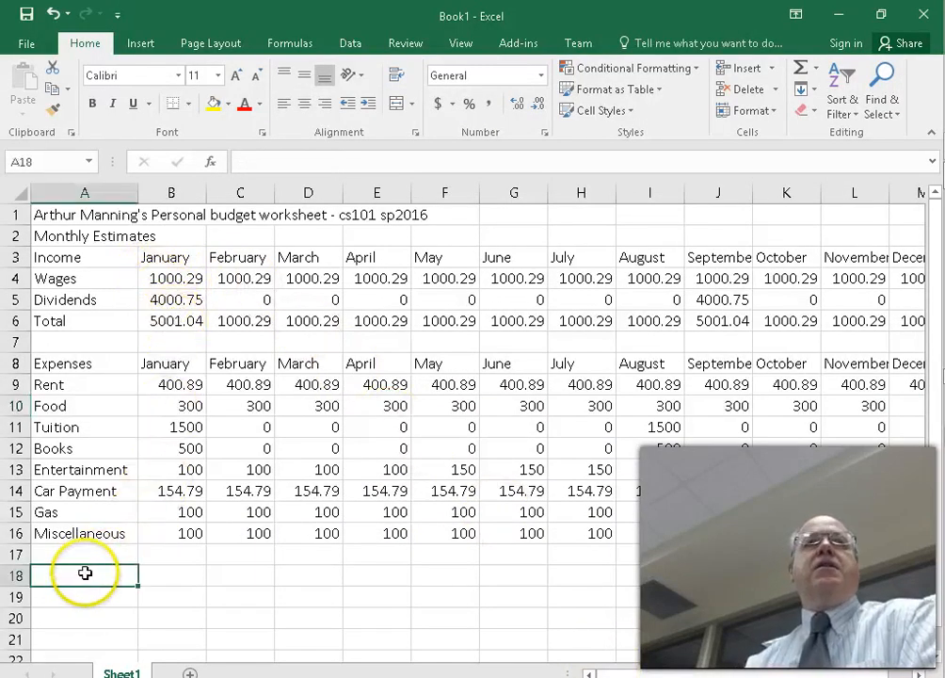
type("N")
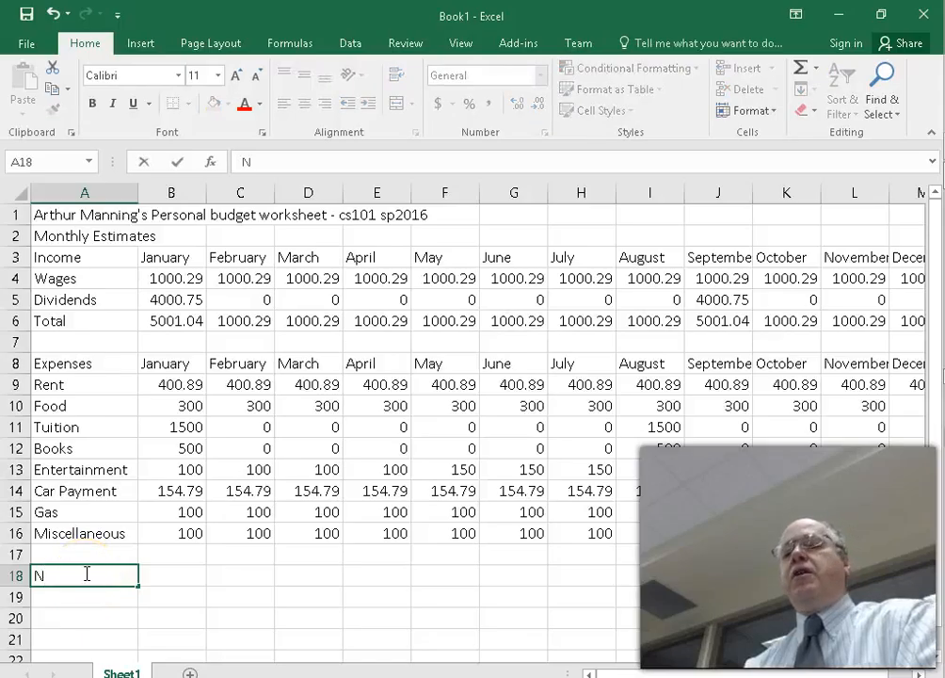
type("et")
key("Tab")
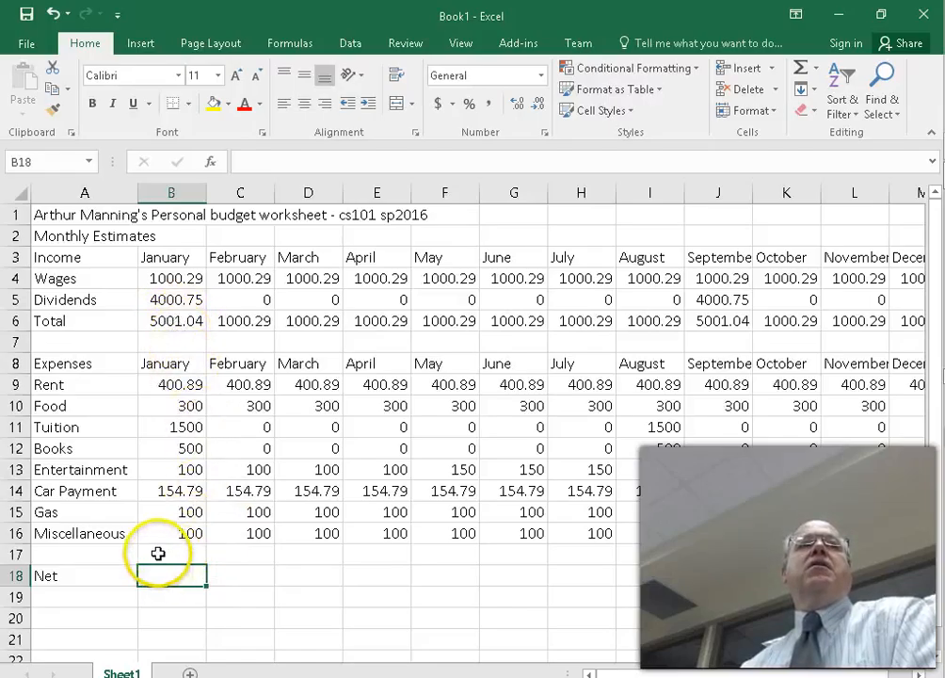
Check the Net row's position in the textbook figure and move the Net label from A18 to A19 in the worksheet.
key("alt+Tab")
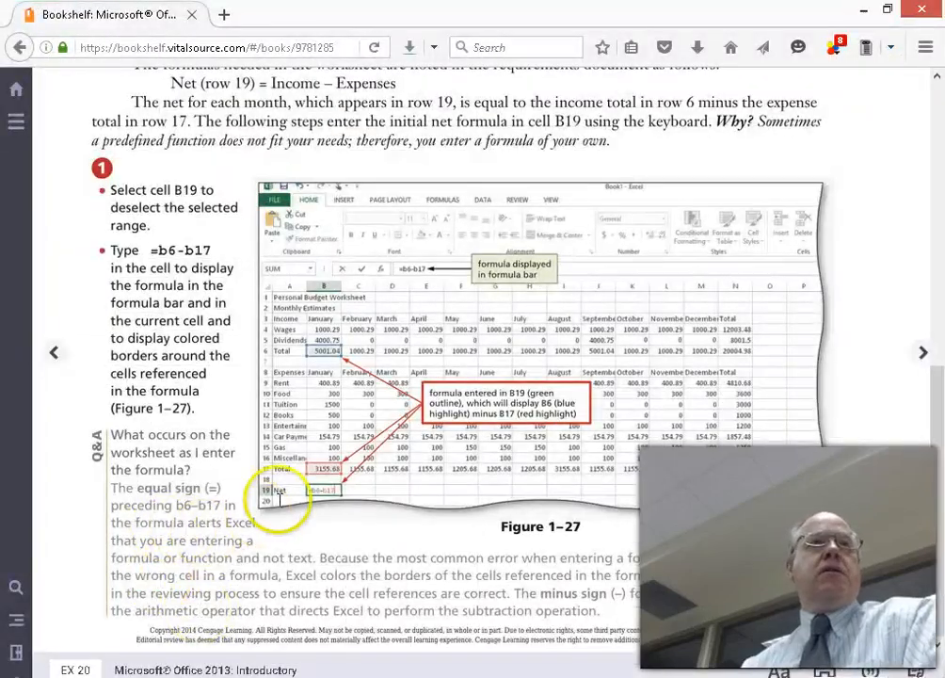
key("alt+Tab")
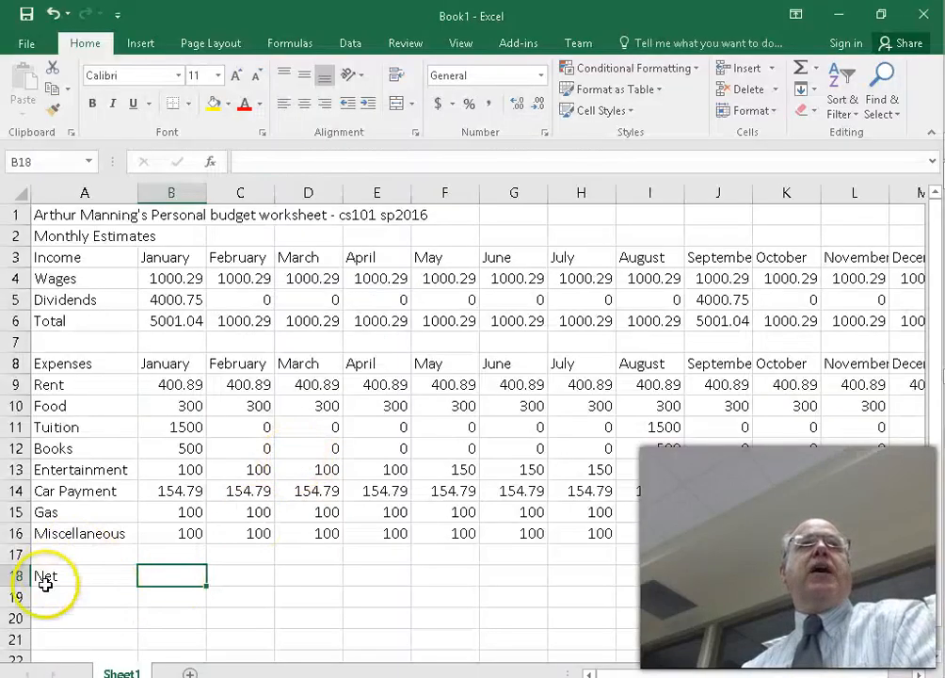
left_click(42, 574)
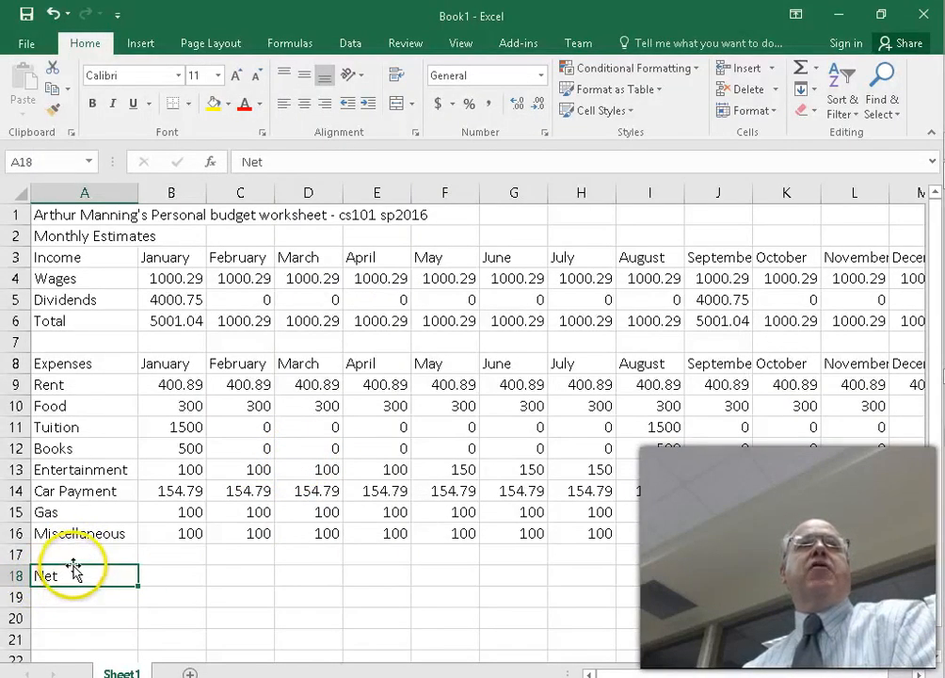
left_click_drag(75, 570, 73, 593)
Enter the label Total in cell A17 below the Miscellaneous expense row.
left_click(74, 555)
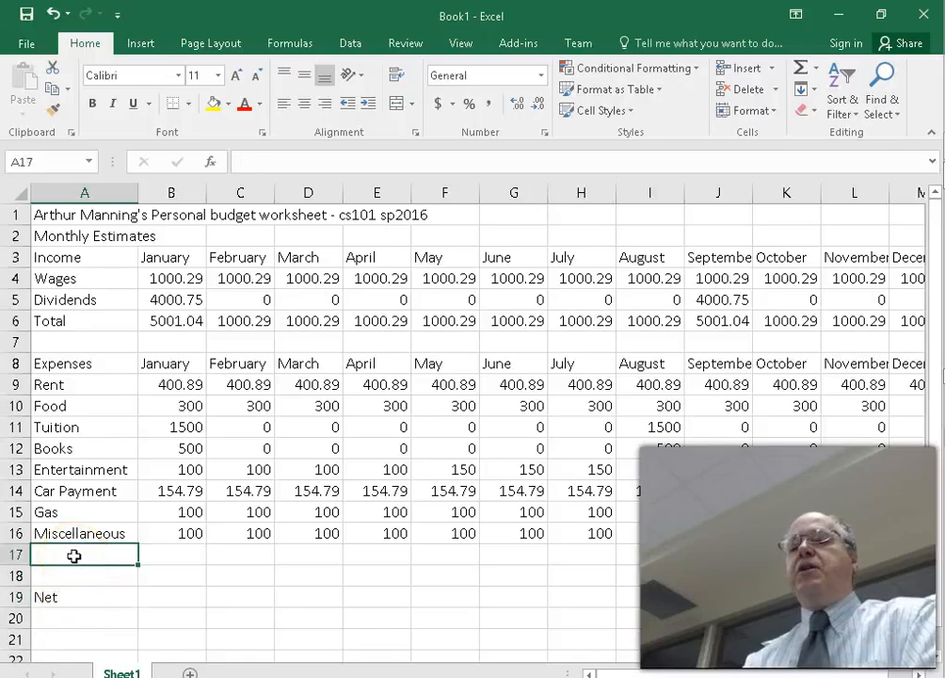
type("Total")
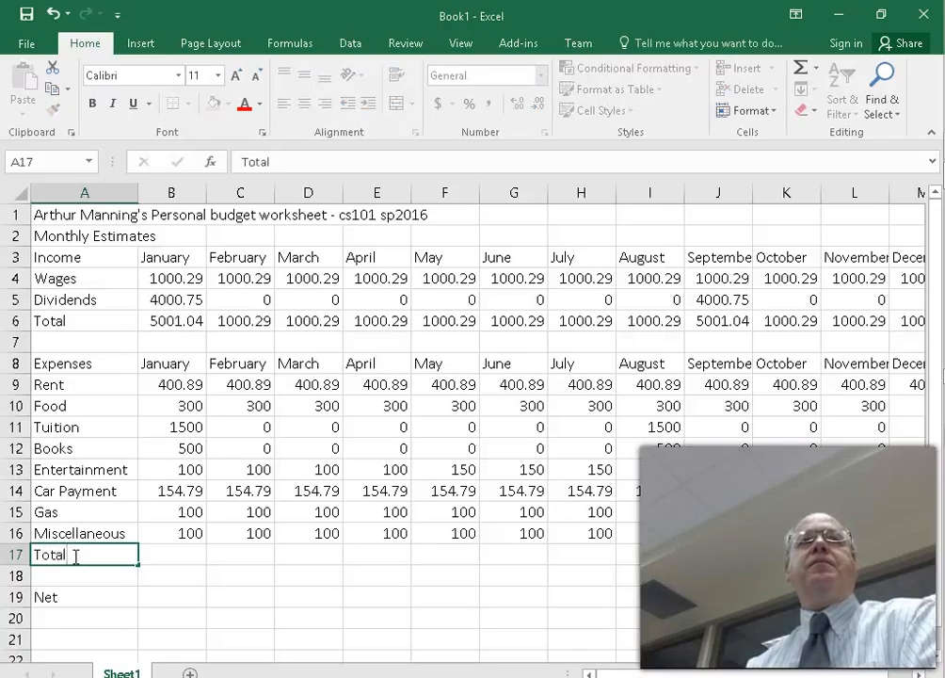
key("Tab")
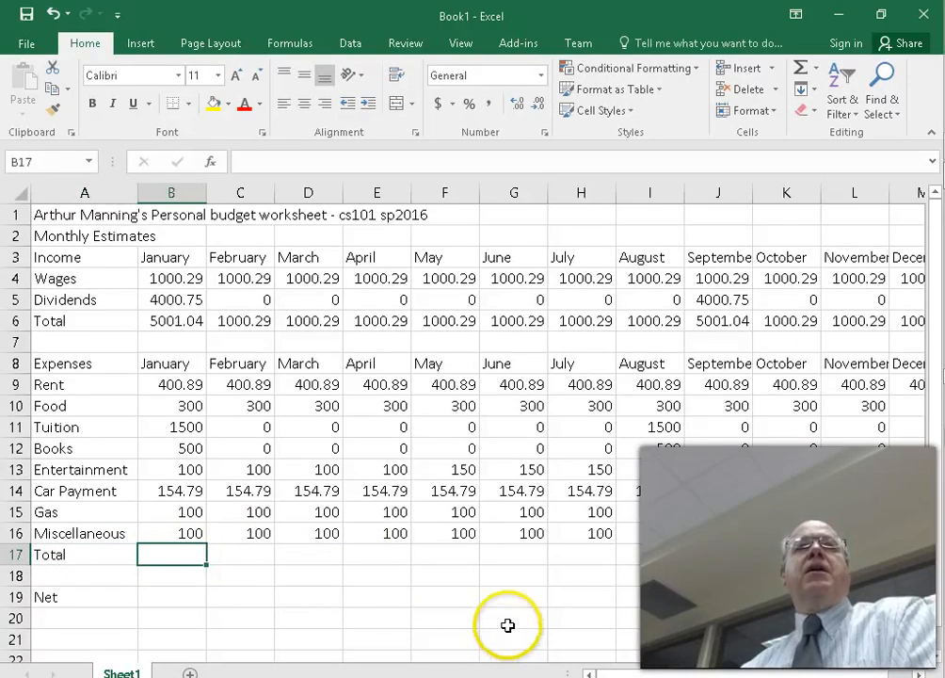
Calculate the expense totals for every month and the year in B17:N17 with AutoSum.
scroll(555, 620, "down", 1)
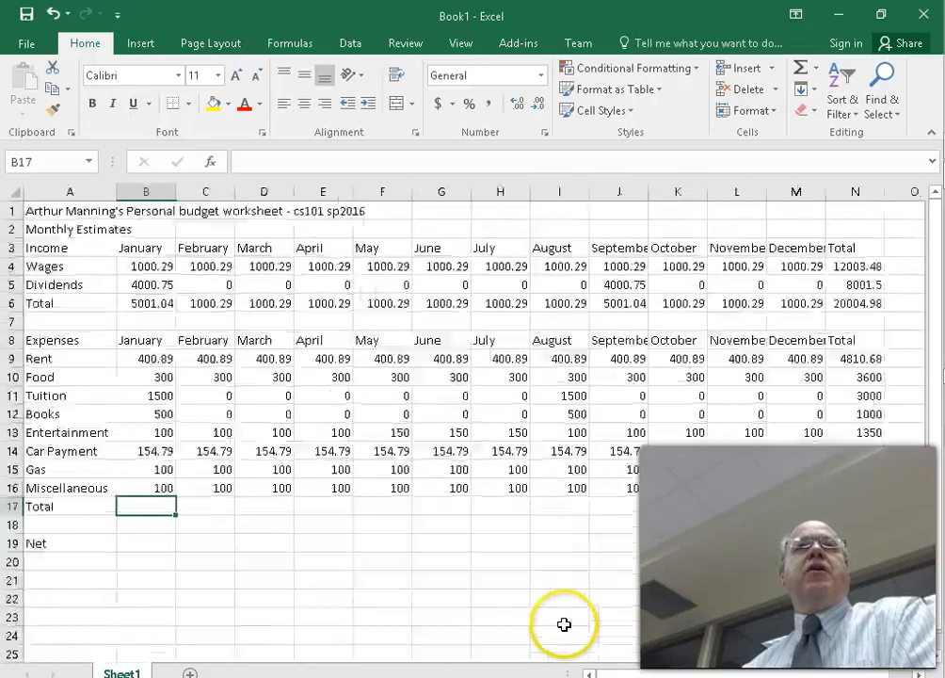
left_click_drag(145, 509, 855, 517)
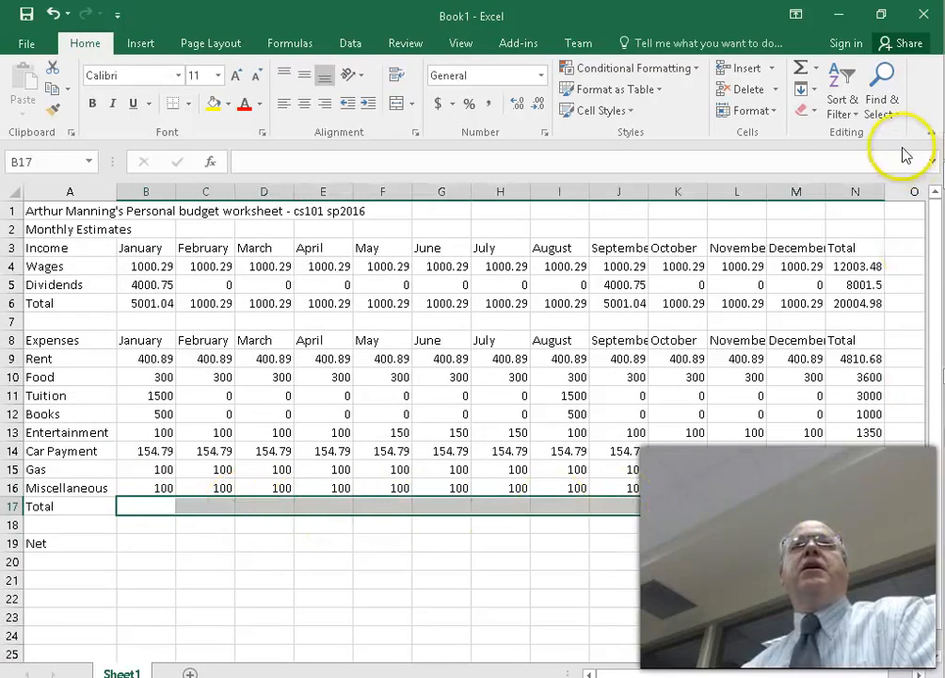
left_click(801, 66)
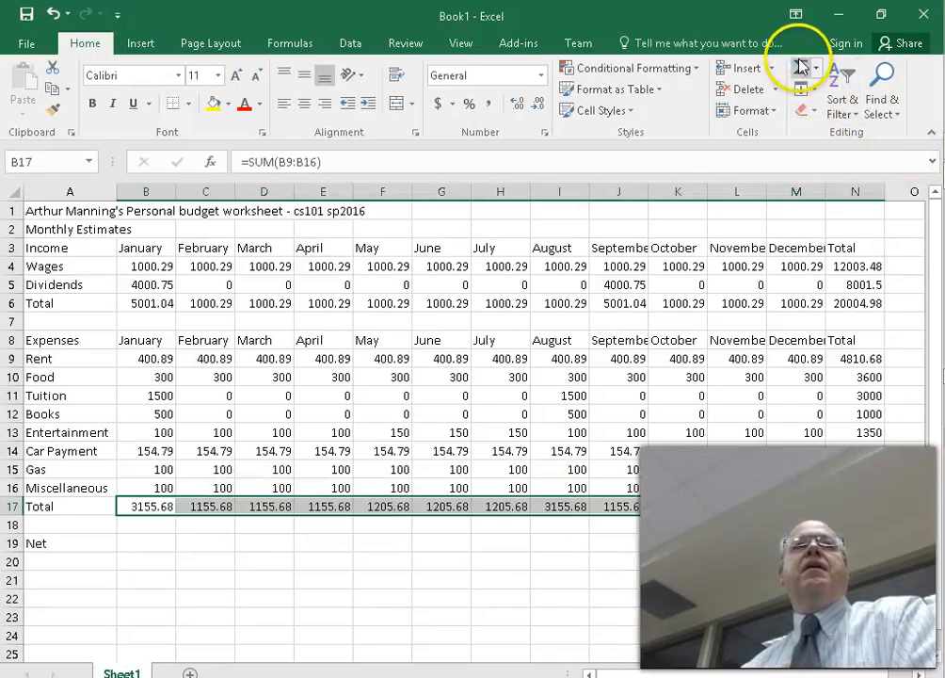
left_click(335, 582)
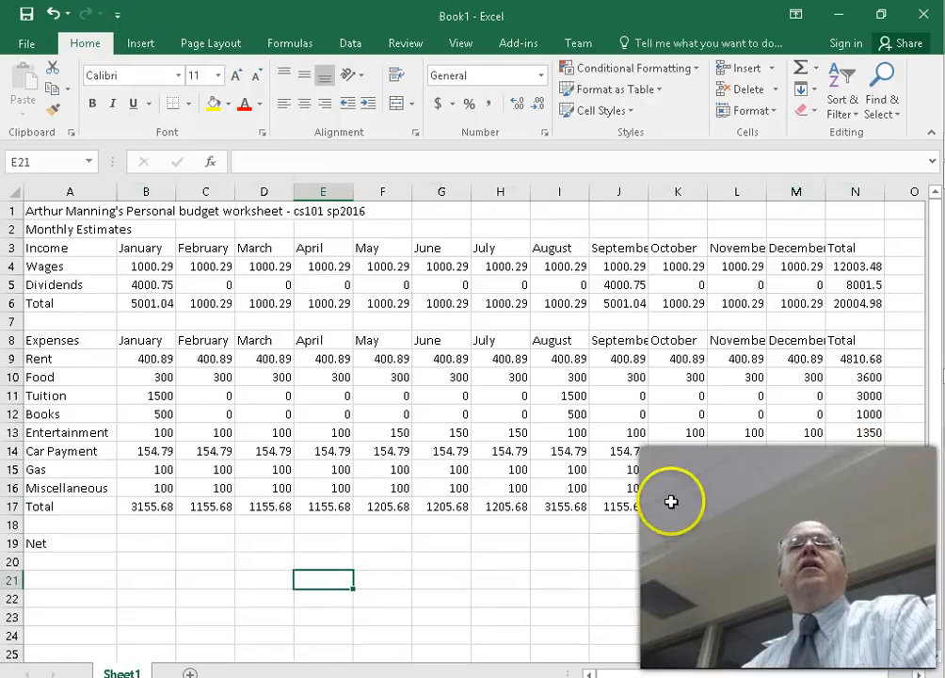
Check the SUM formula behind the yearly expense total in N17.
double_click(866, 507)
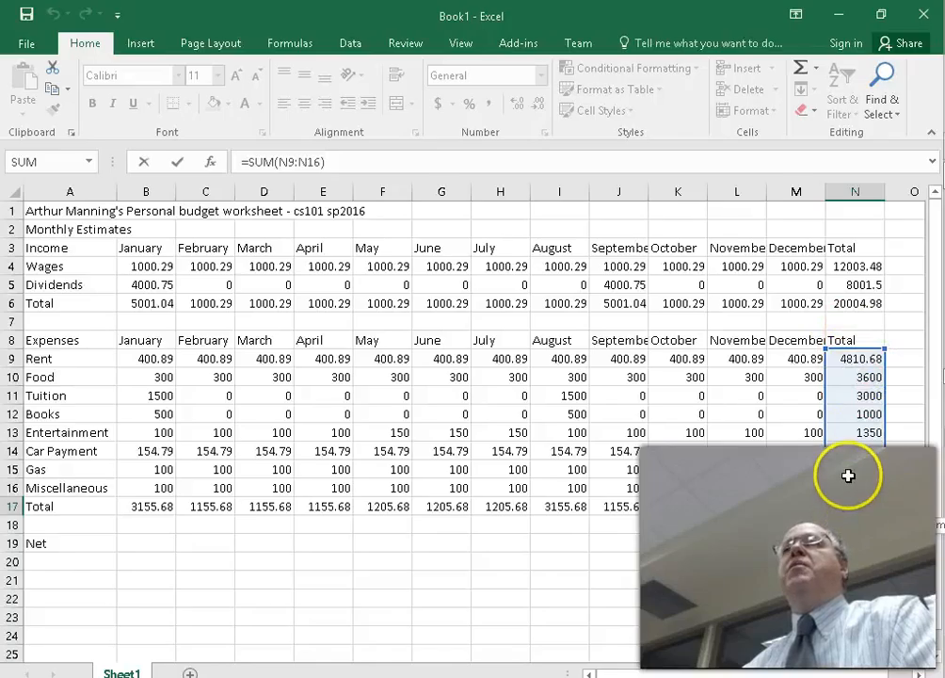
key("Return")
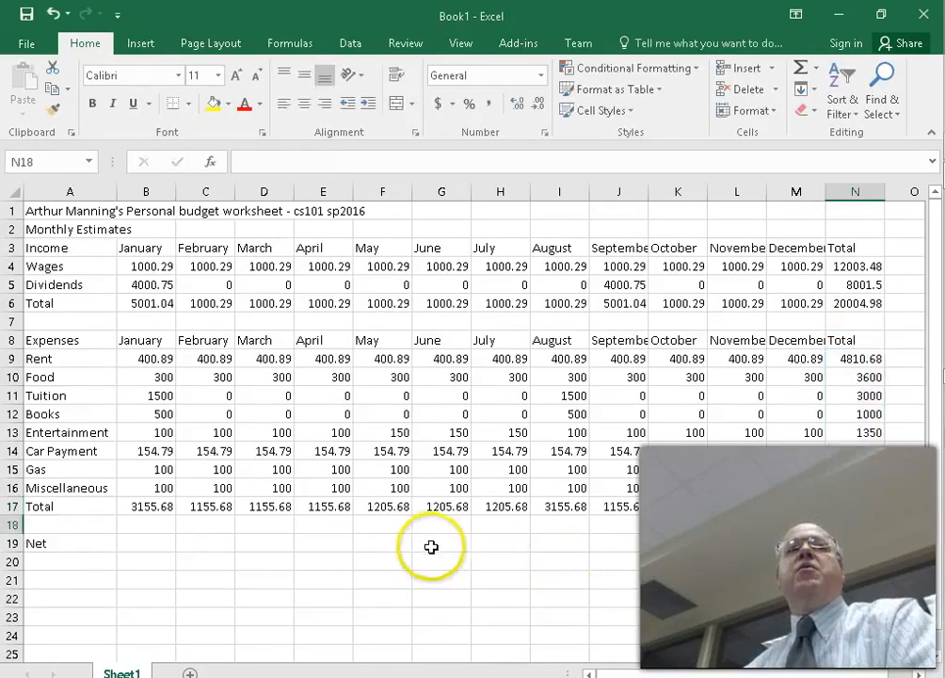
Begin the January net formula in B19 as income total B6 minus expense total B17.
scroll(363, 508, "up", 4, "ctrl")
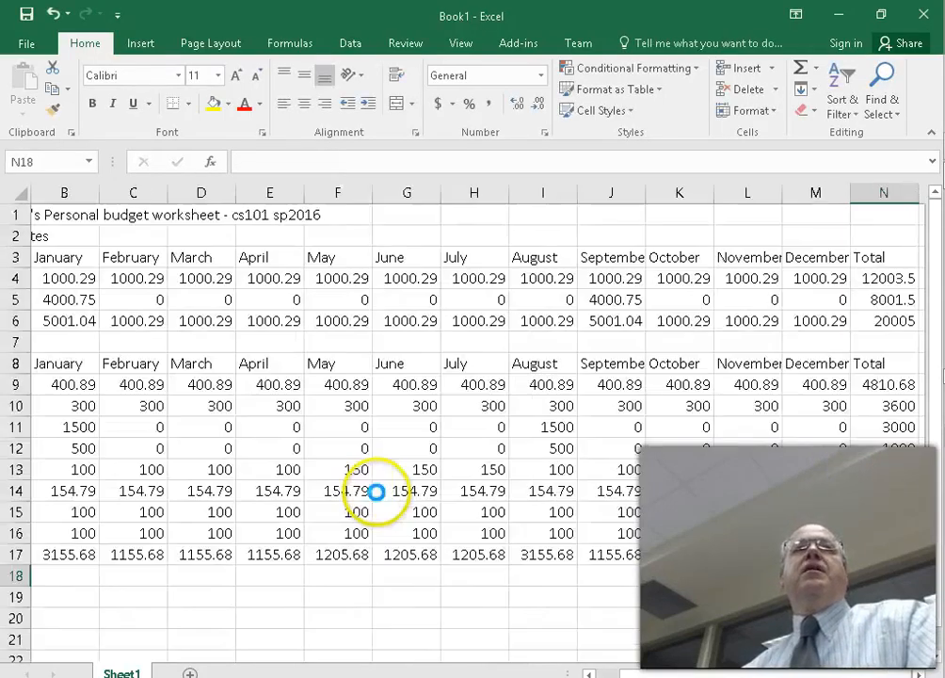
left_click_drag(722, 674, 558, 672)
scroll(264, 462, "down", 1)
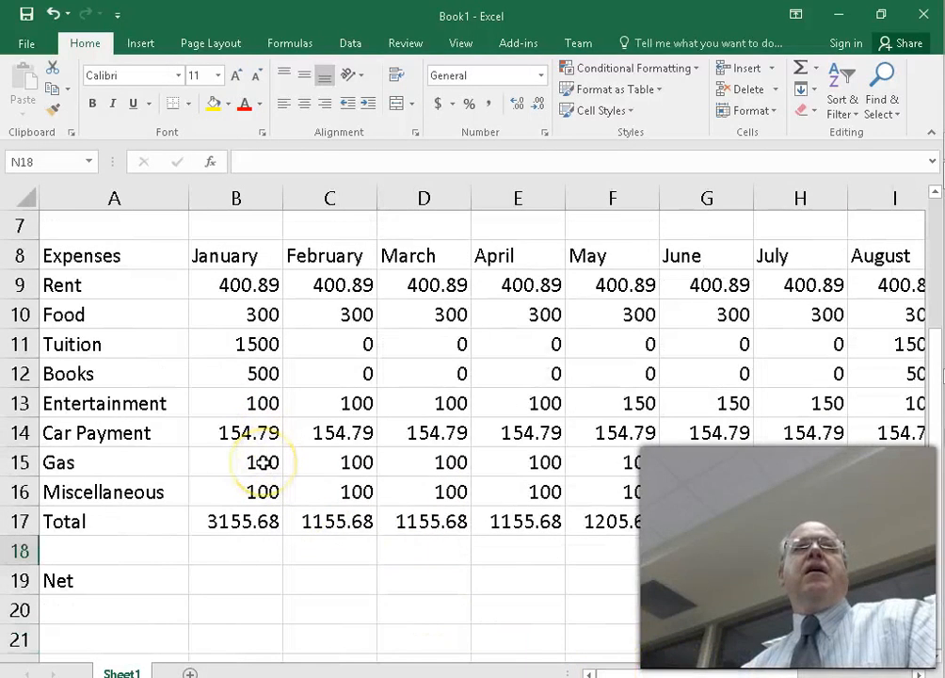
scroll(263, 462, "up", 1, "ctrl")
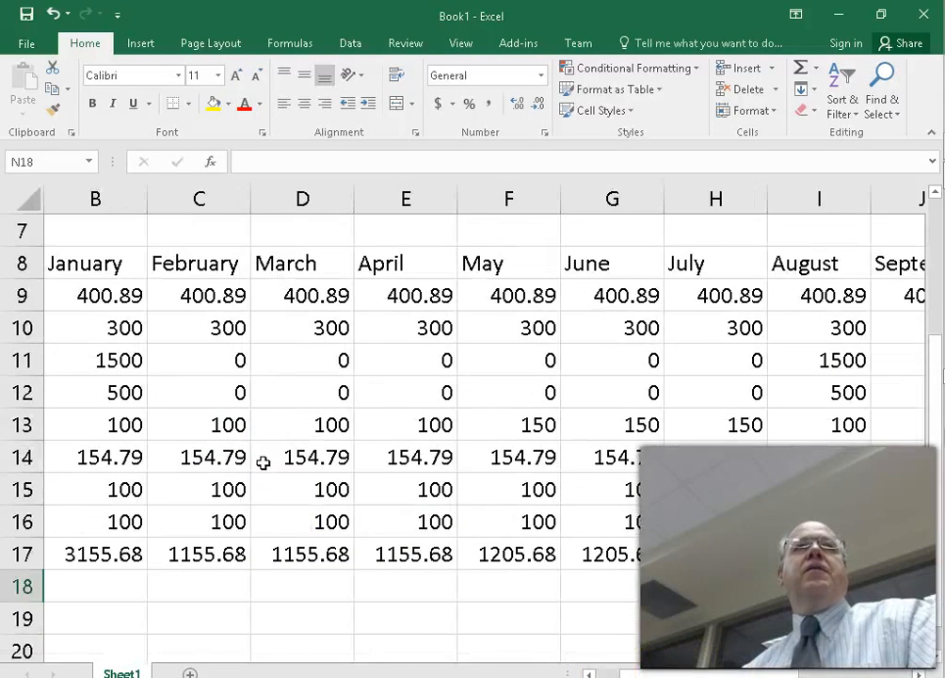
scroll(263, 462, "down", 2, "ctrl")
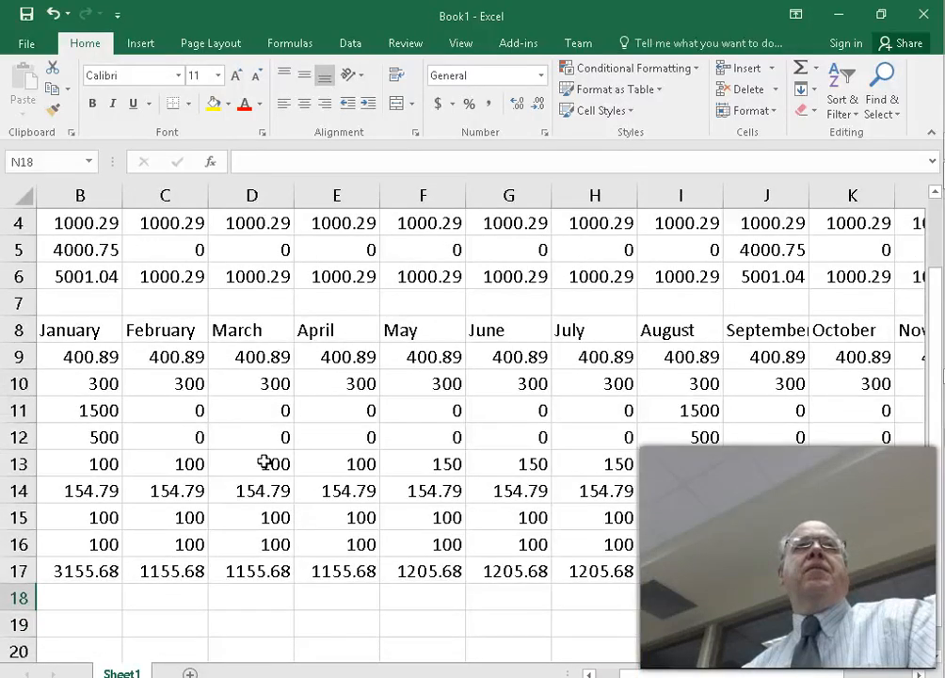
left_click(590, 672)
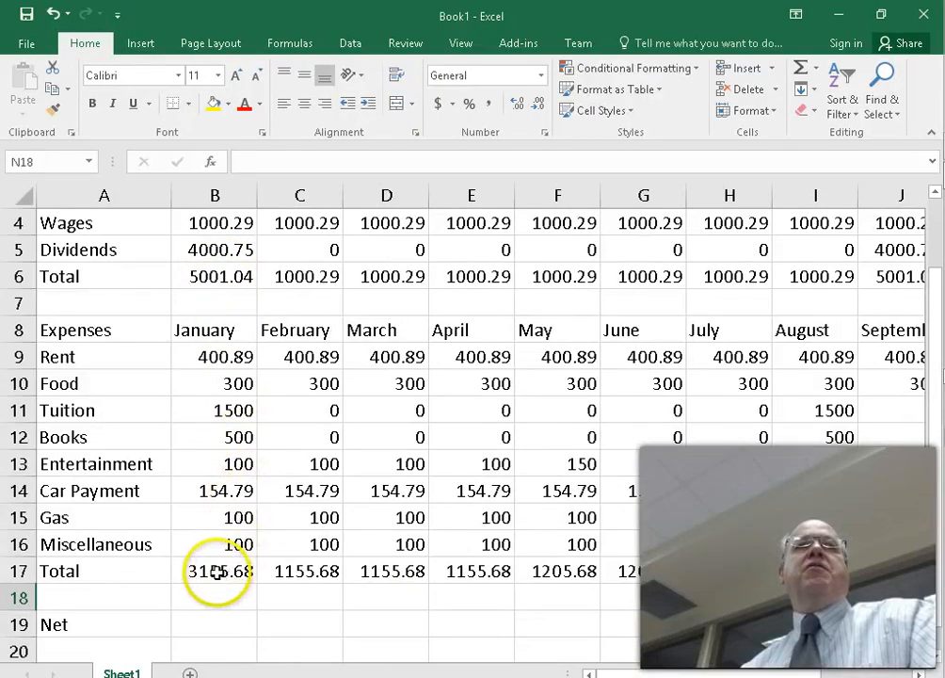
left_click(212, 628)
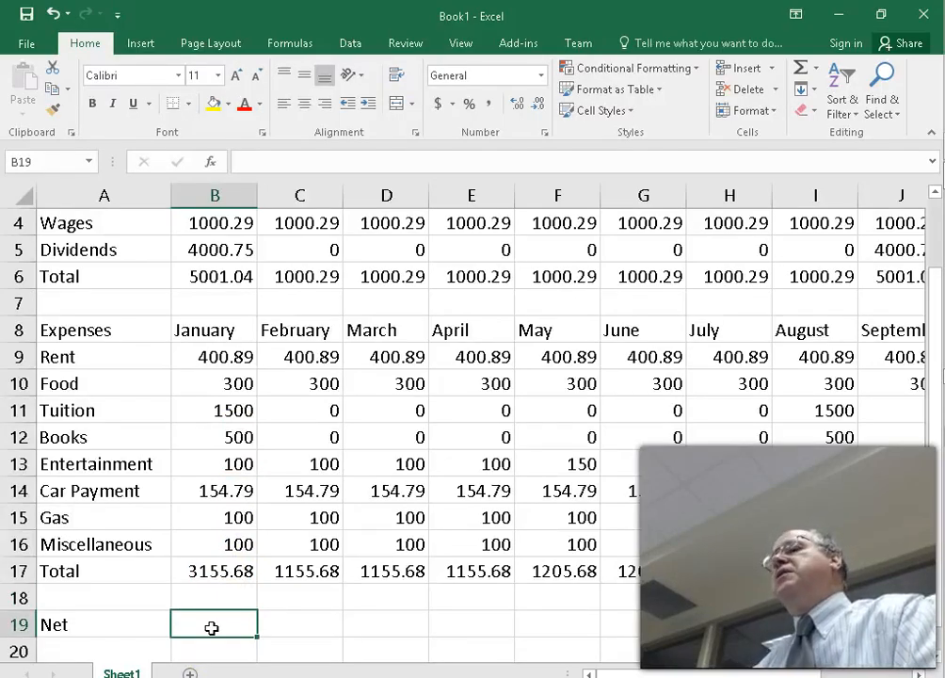
type("=")
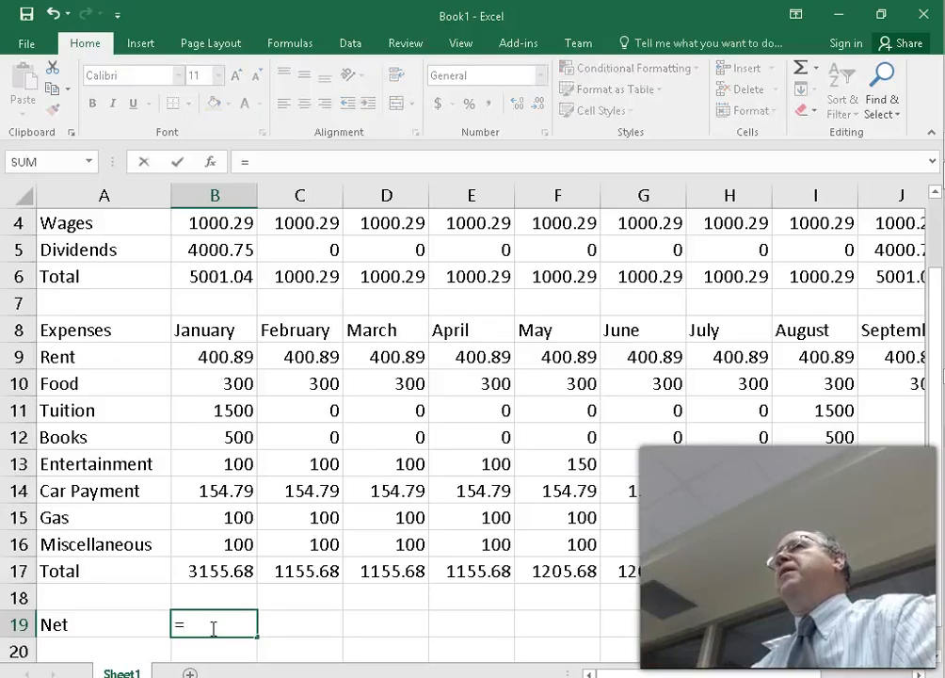
left_click(217, 276)
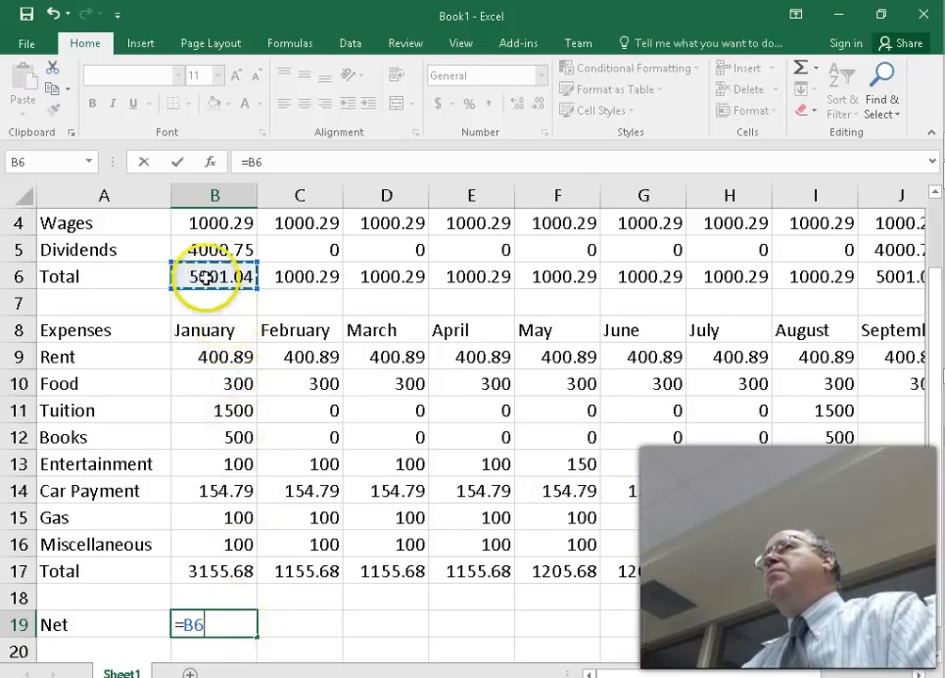
left_click(210, 575)
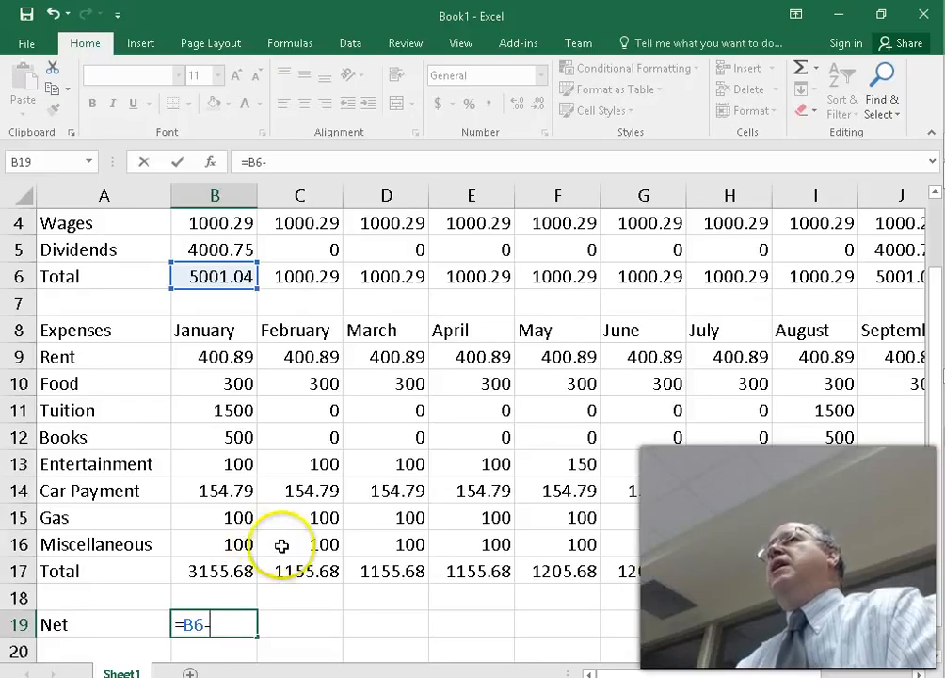
left_click(218, 570)
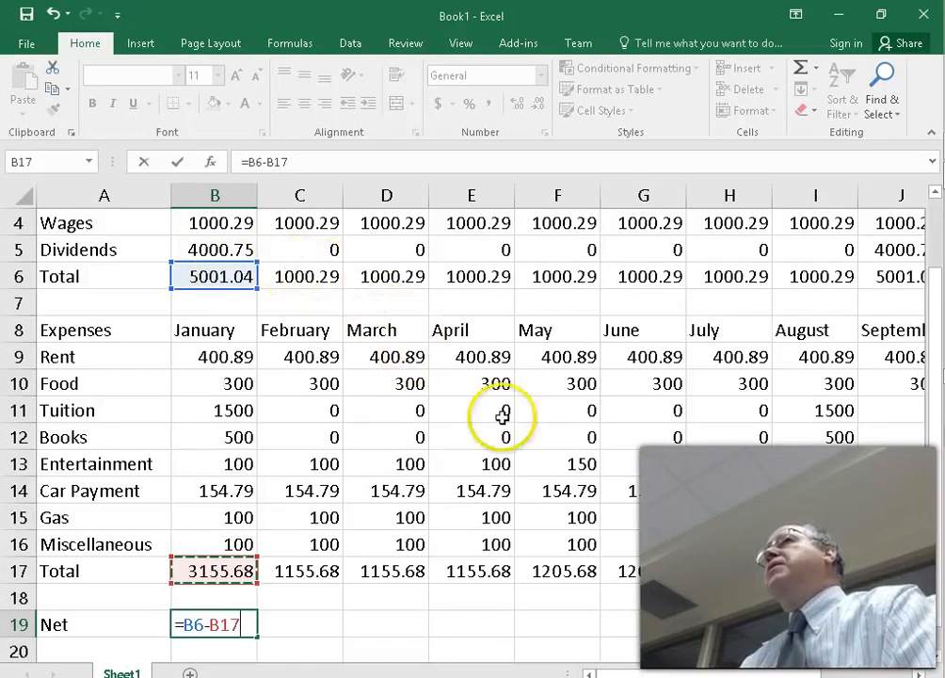
Try other worksheet cells, such as E9, E16 and H13, as the subtracted reference in the B19 formula.
left_click(617, 437)
left_click(538, 416)
left_click(480, 350)
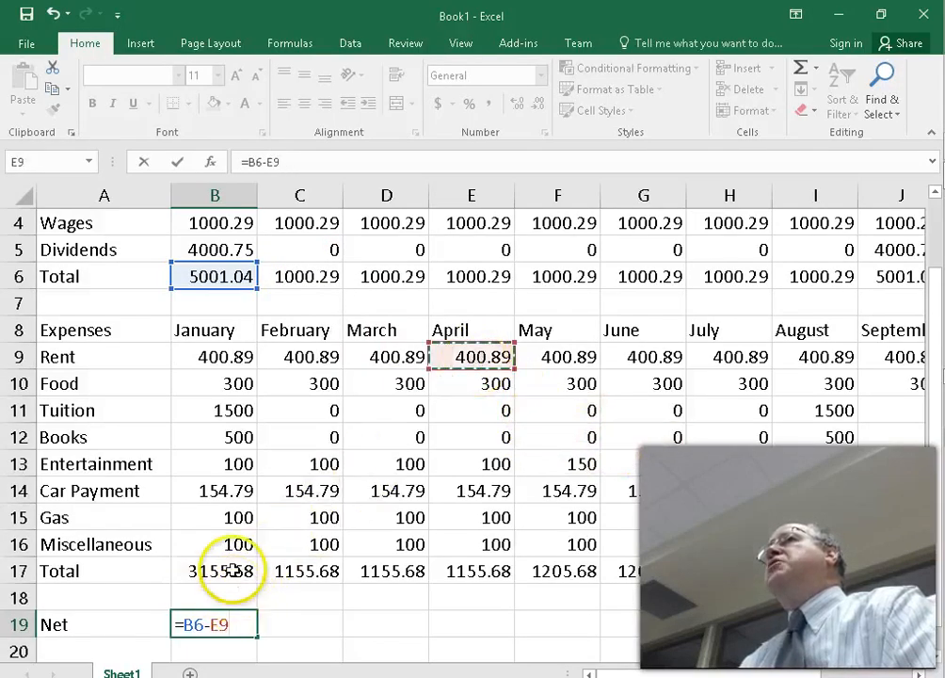
left_click(237, 568)
left_click(445, 550)
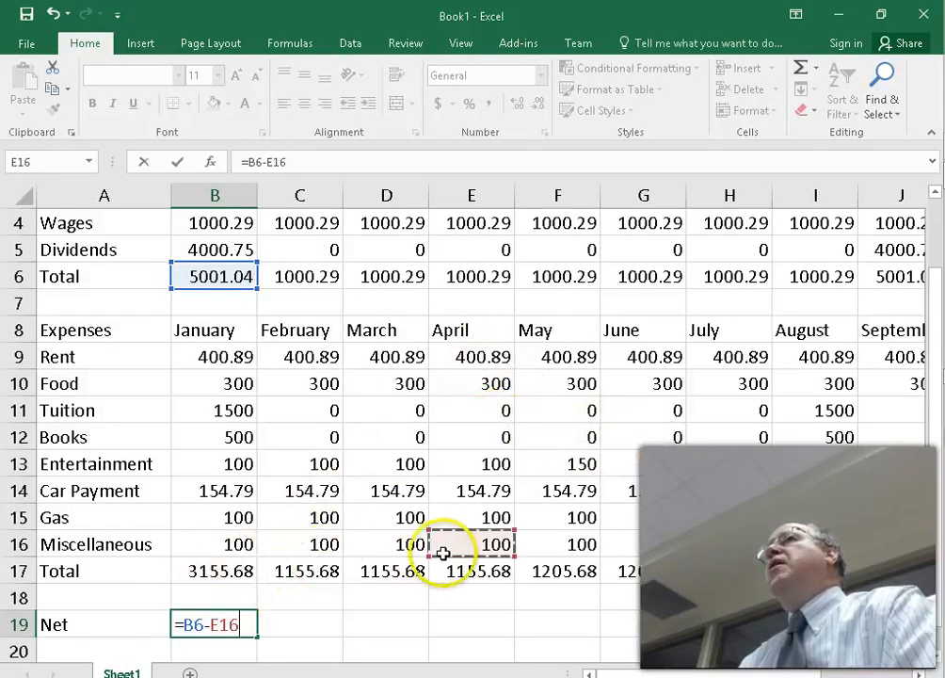
left_click(576, 491)
left_click(717, 514)
left_click(731, 463)
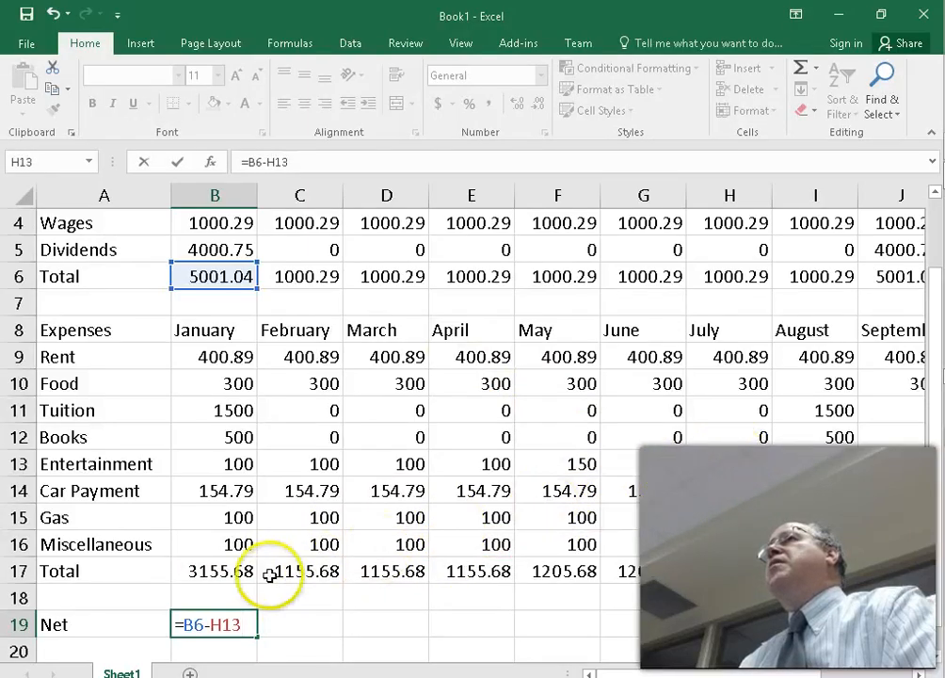
Set the subtracted reference back to the January expense total and enter =B6-B17 in B19.
left_click(218, 571)
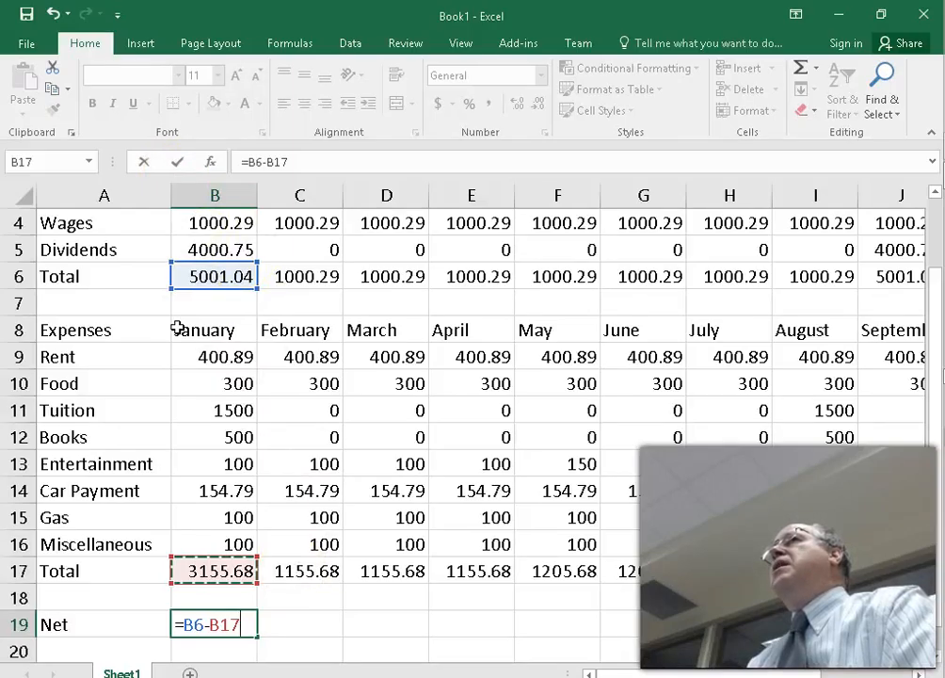
key("Return")
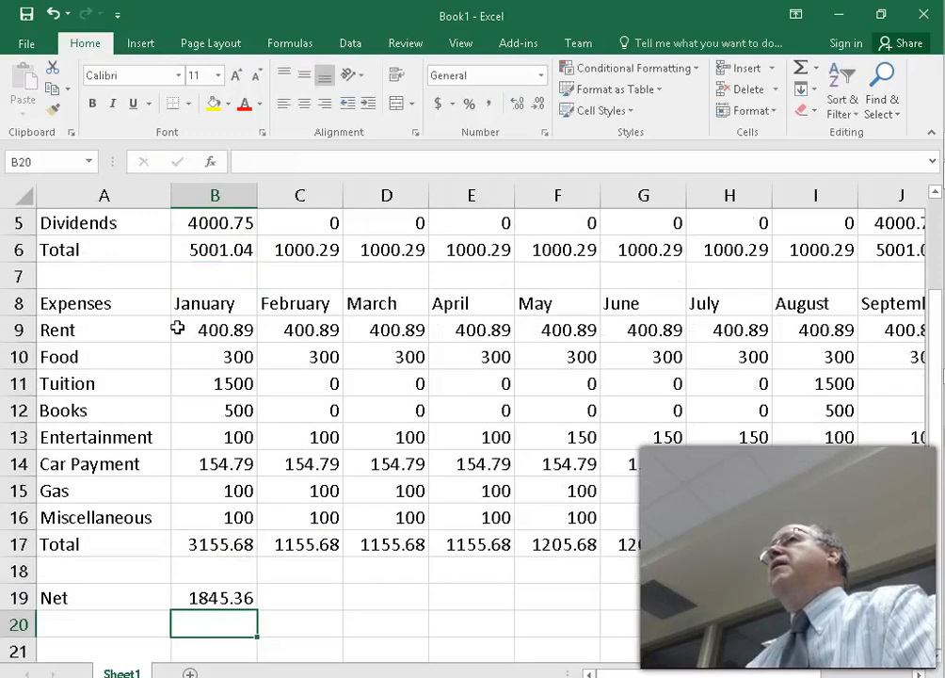
Inspect the January net formula in B19 and the color-coded cells it references.
left_click(226, 601)
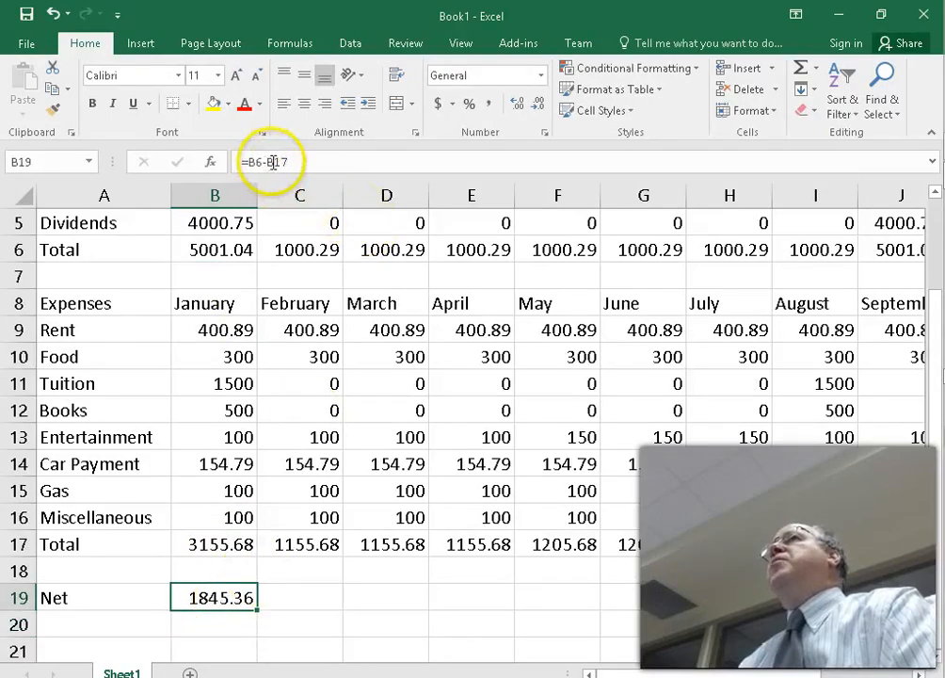
double_click(218, 591)
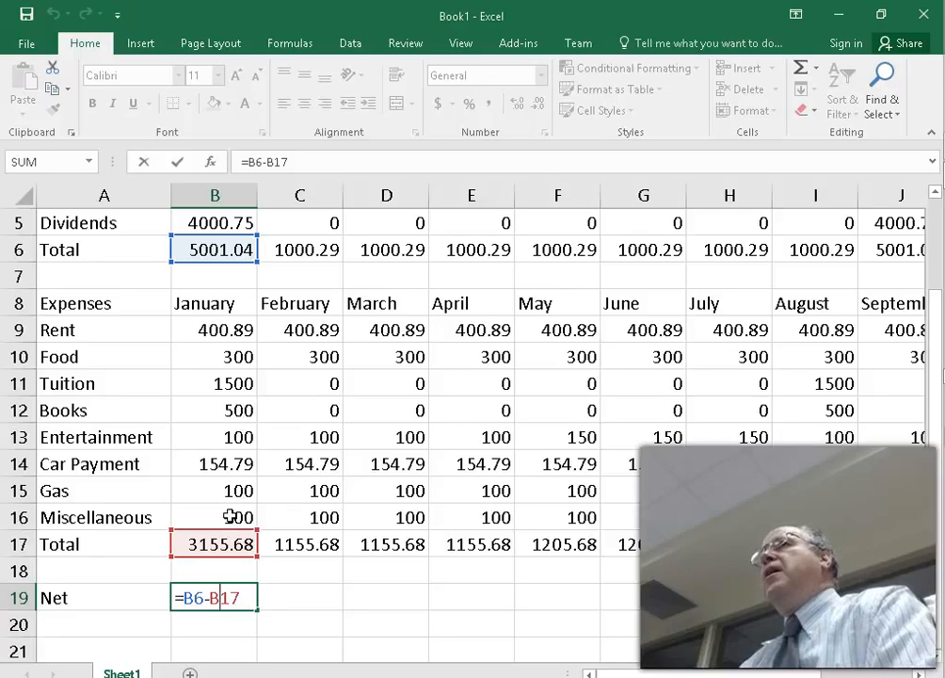
left_click(322, 500)
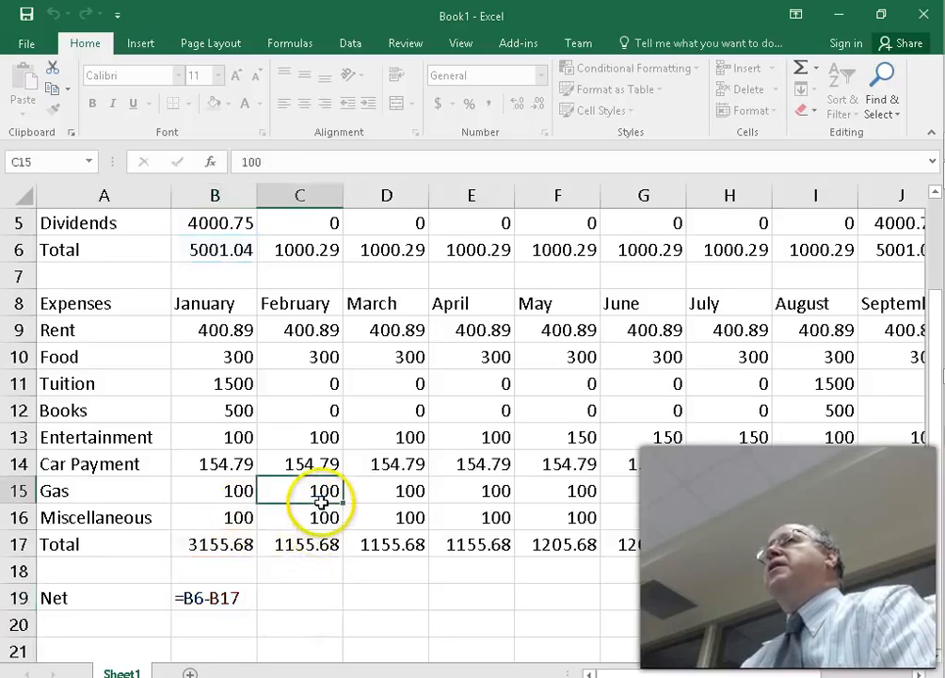
left_click(396, 464)
left_click(209, 598)
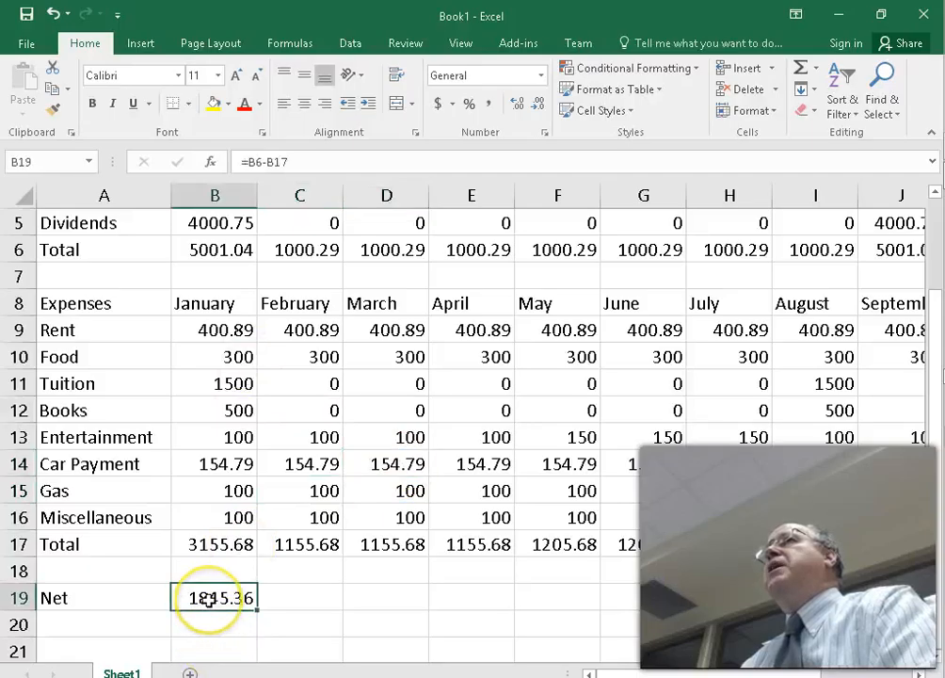
double_click(209, 599)
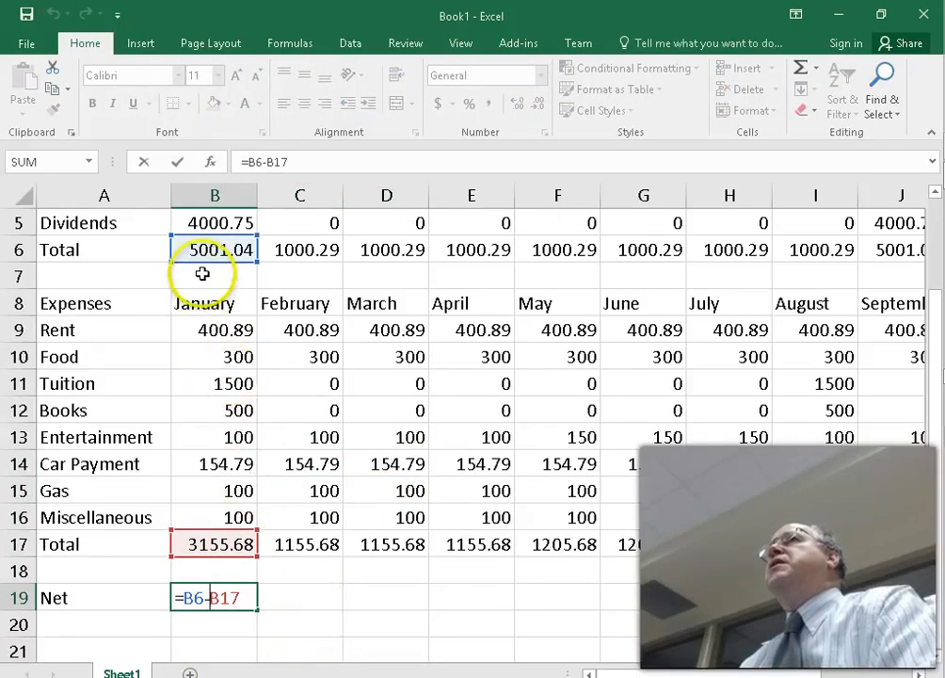
key("Return")
left_click(221, 599)
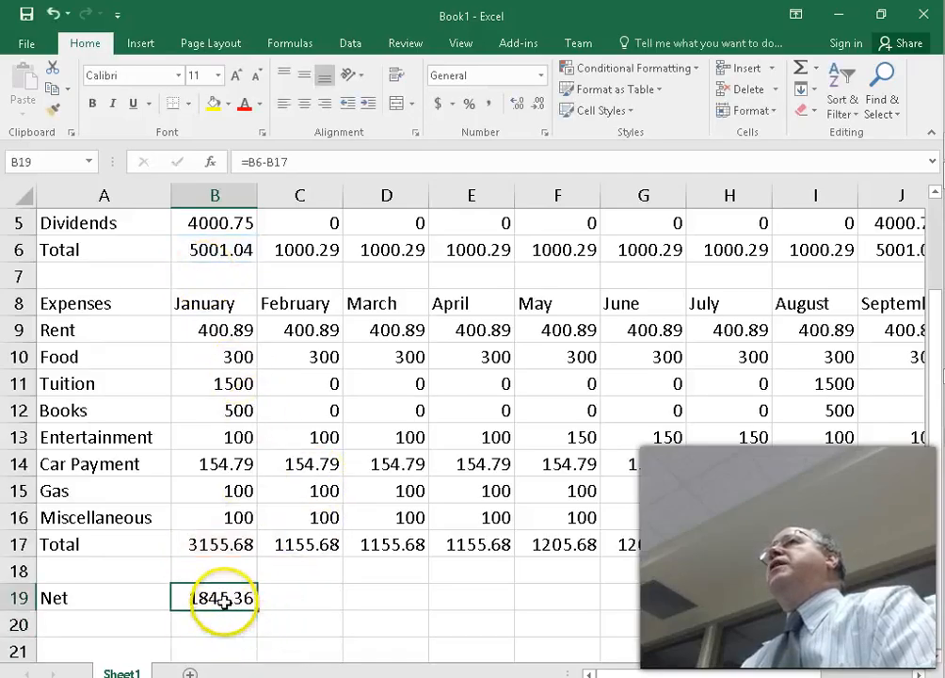
Copy the net formula from B19 across C19:N19 with the fill handle.
left_click_drag(256, 610, 805, 603)
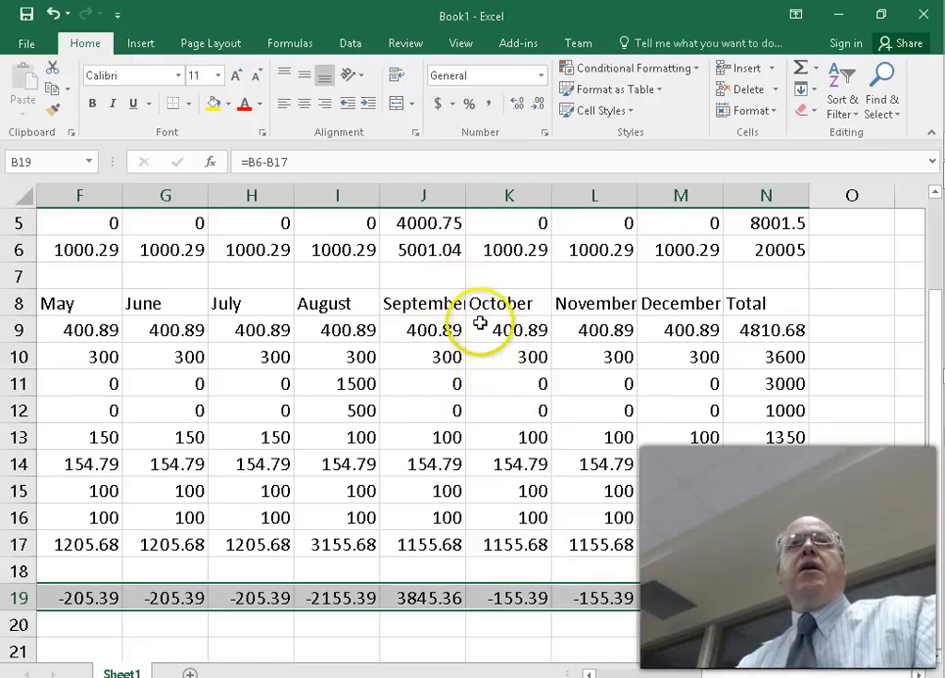
scroll(481, 323, "down", 1)
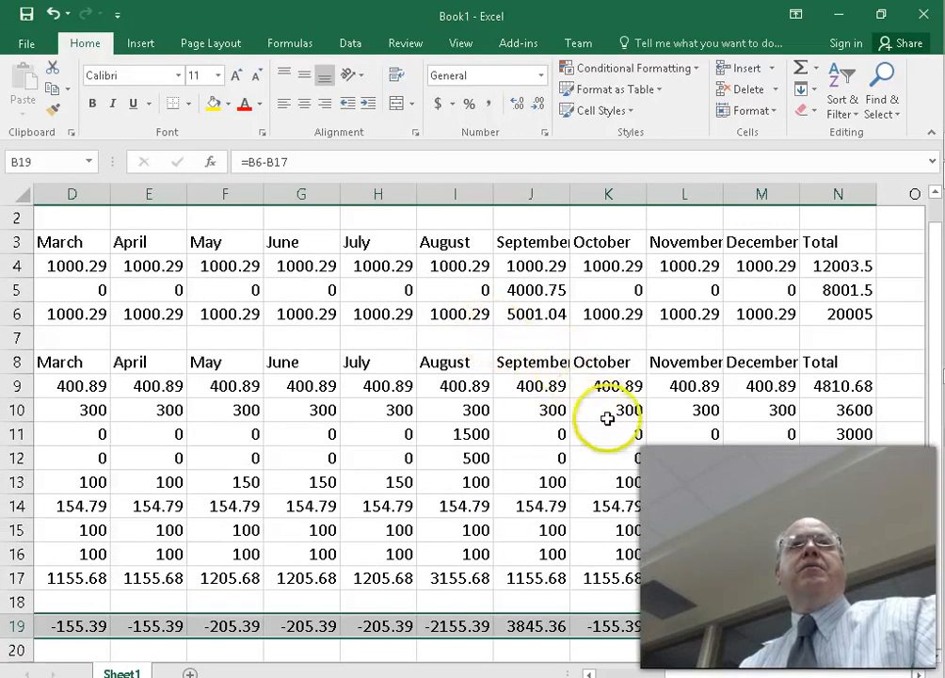
left_click_drag(805, 675, 729, 675)
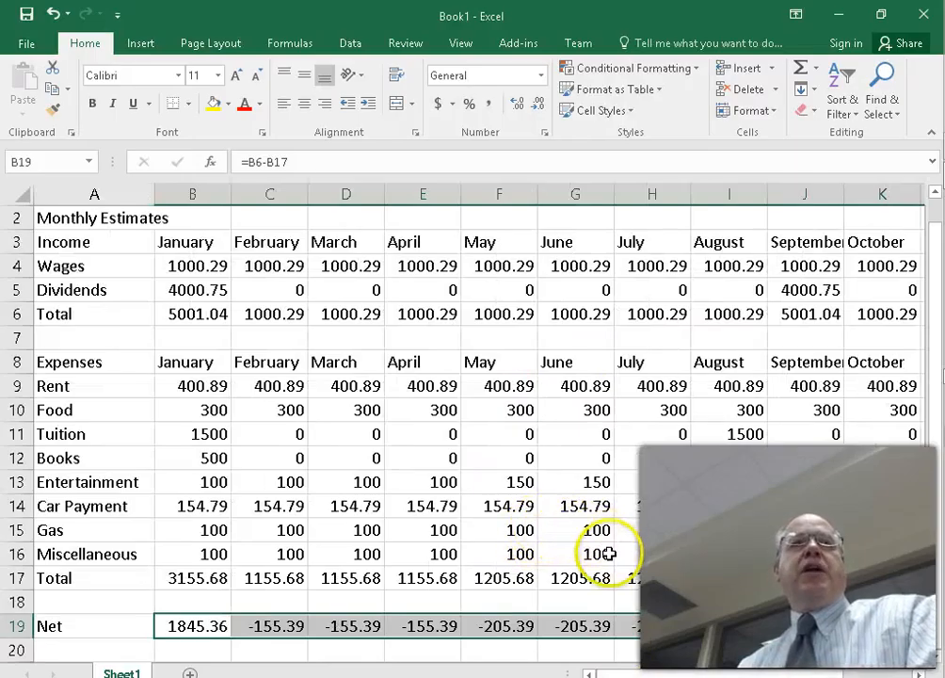
Switch to the textbook in the browser and read the instructions on copying the net formula and saving the workbook with a new file name.
key("alt+Tab")
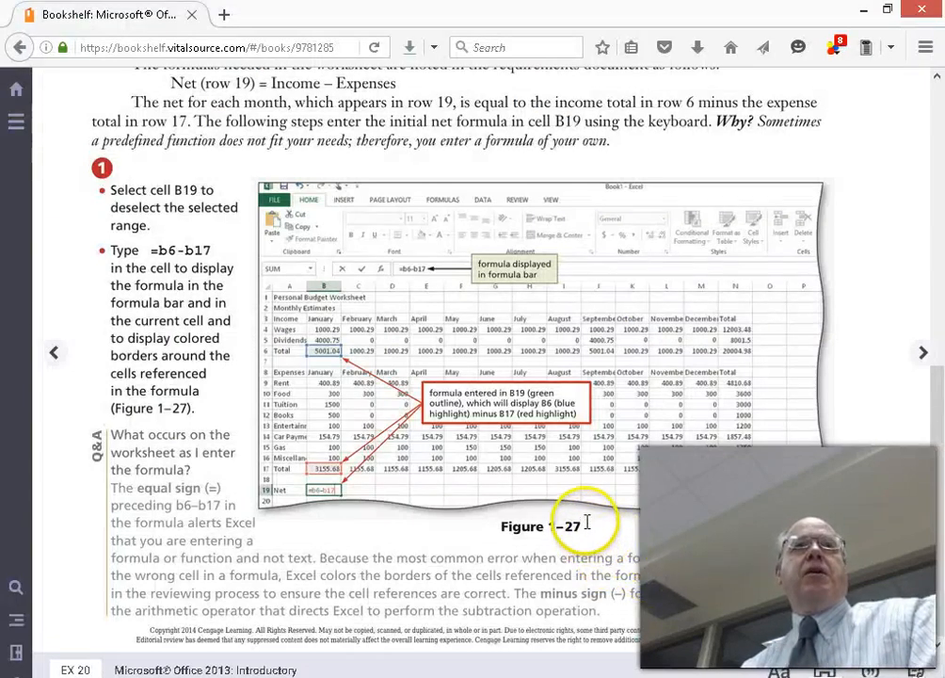
left_click(917, 356)
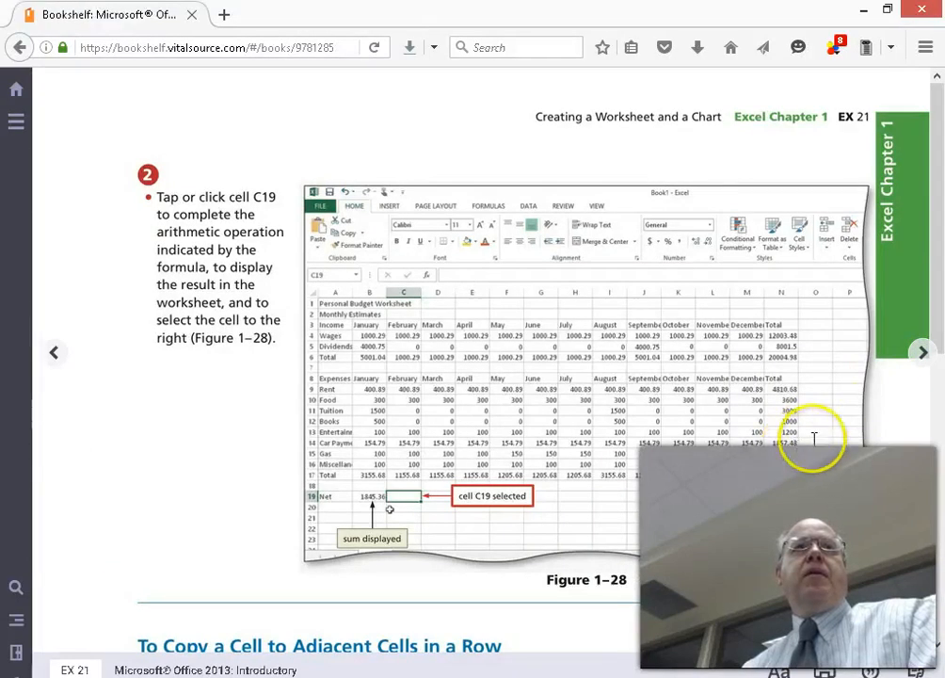
left_click(921, 354)
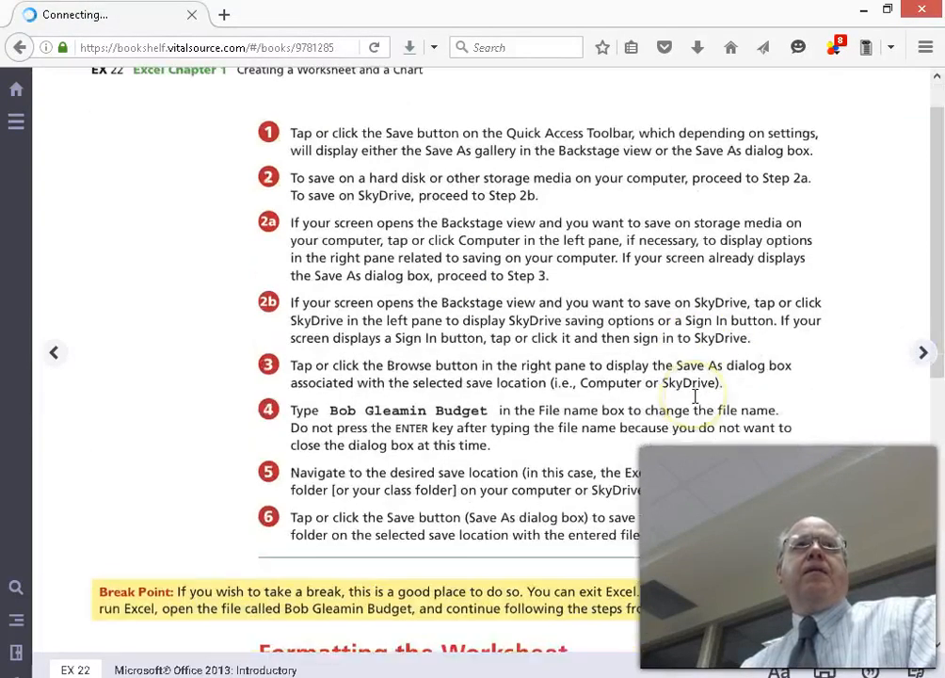
scroll(696, 392, "down", 5)
scroll(696, 396, "up", 3)
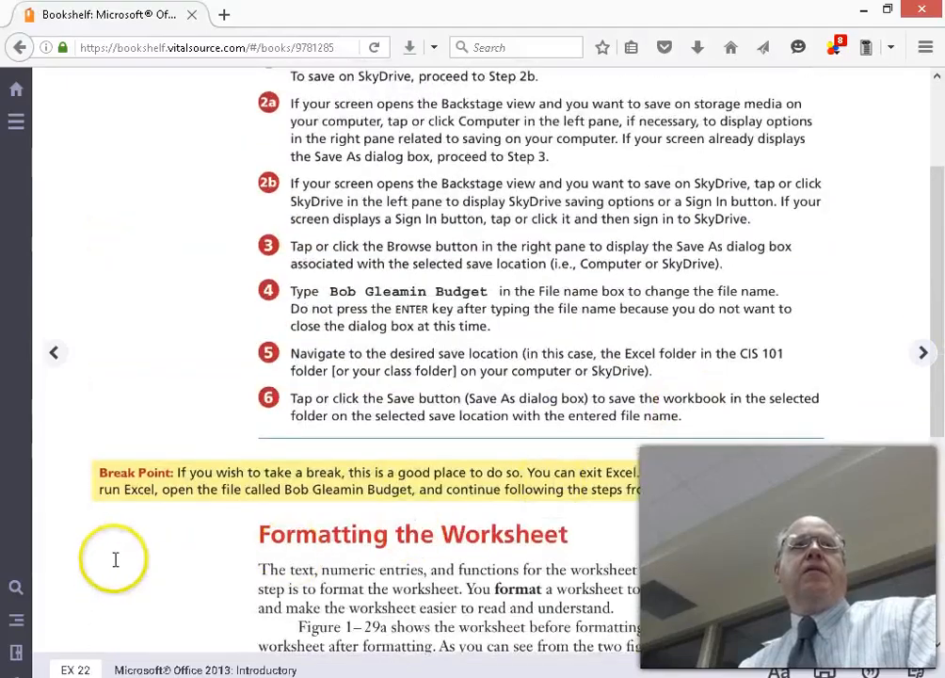
left_click(56, 363)
scroll(760, 406, "down", 3)
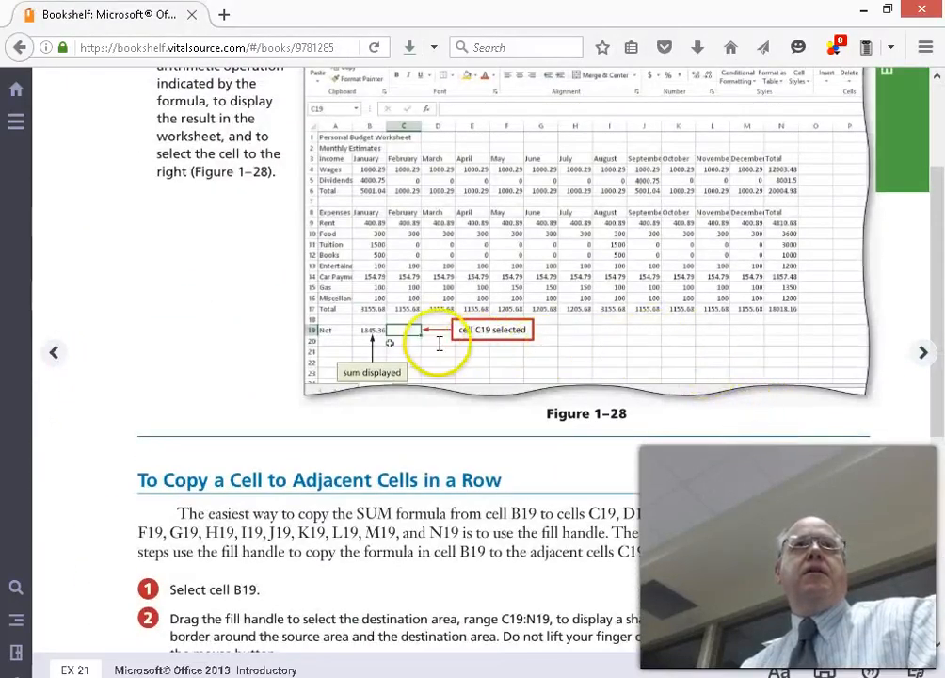
scroll(470, 348, "down", 2)
scroll(472, 346, "down", 5)
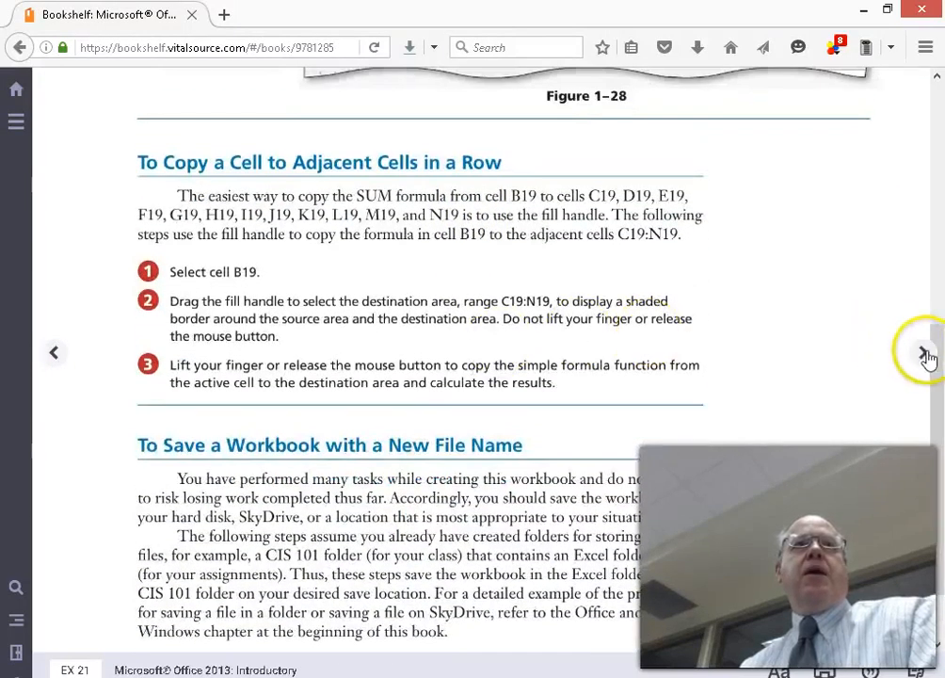
scroll(934, 300, "up", 5)
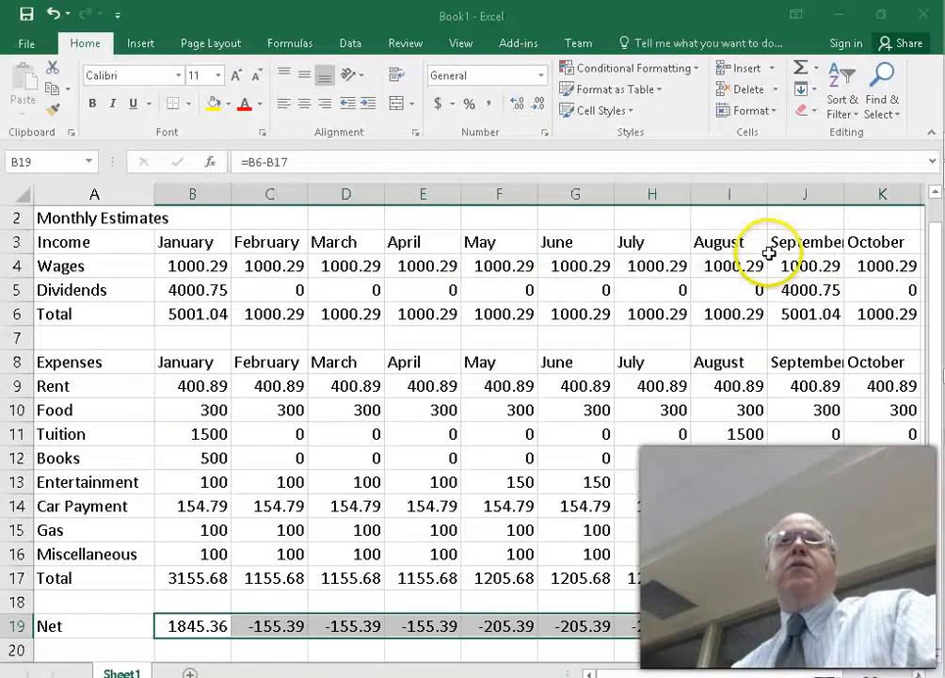
Switch back to the Excel worksheet and review the Net row across to the Total column.
key("alt+Tab")
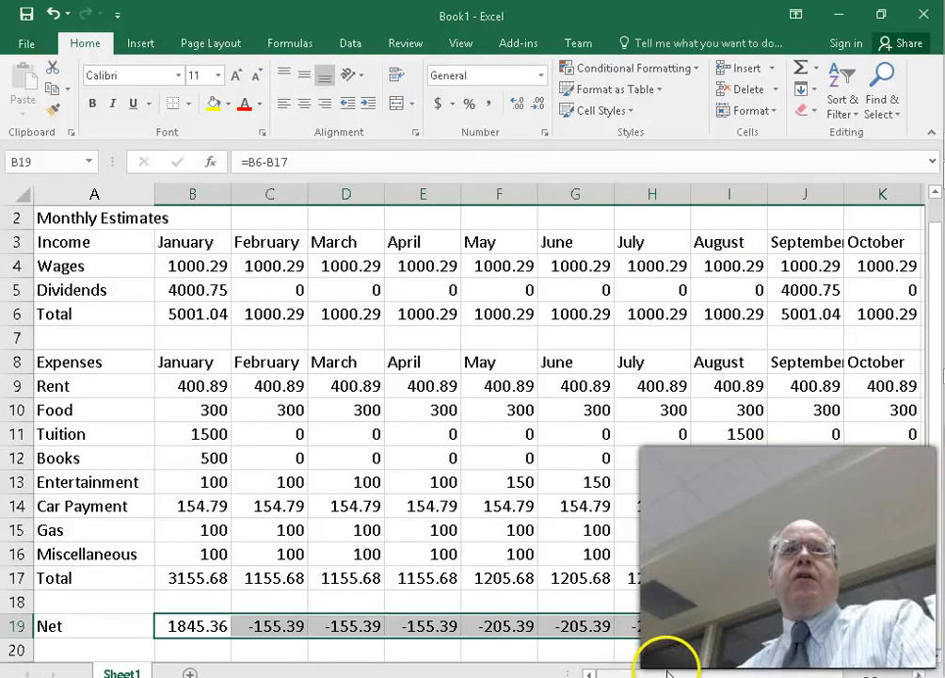
left_click_drag(668, 674, 734, 676)
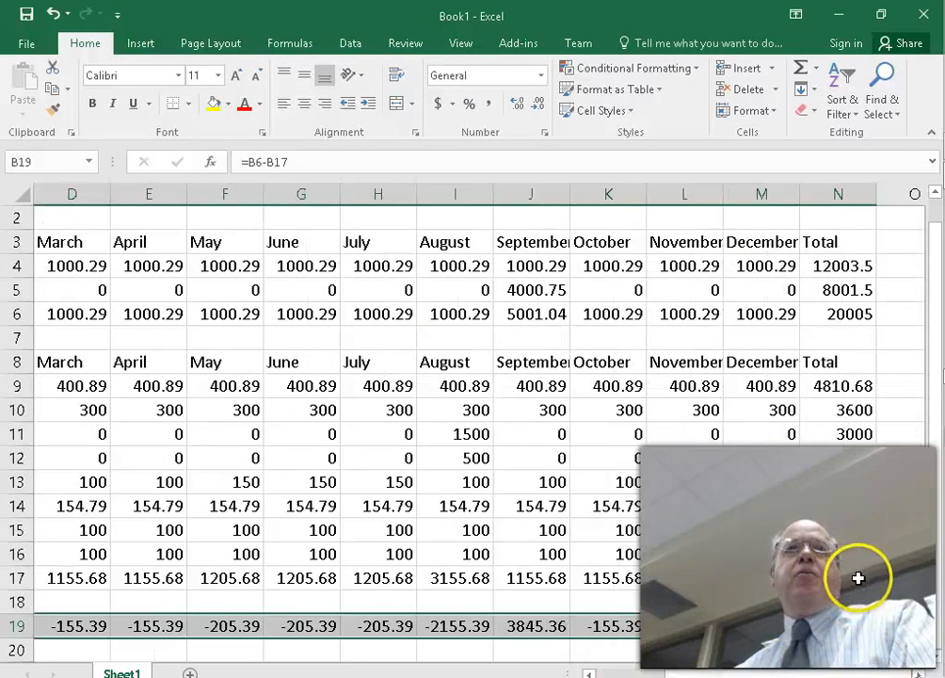
Bring the January to Total columns of the budget worksheet into view together and review them.
left_click_drag(802, 674, 757, 675)
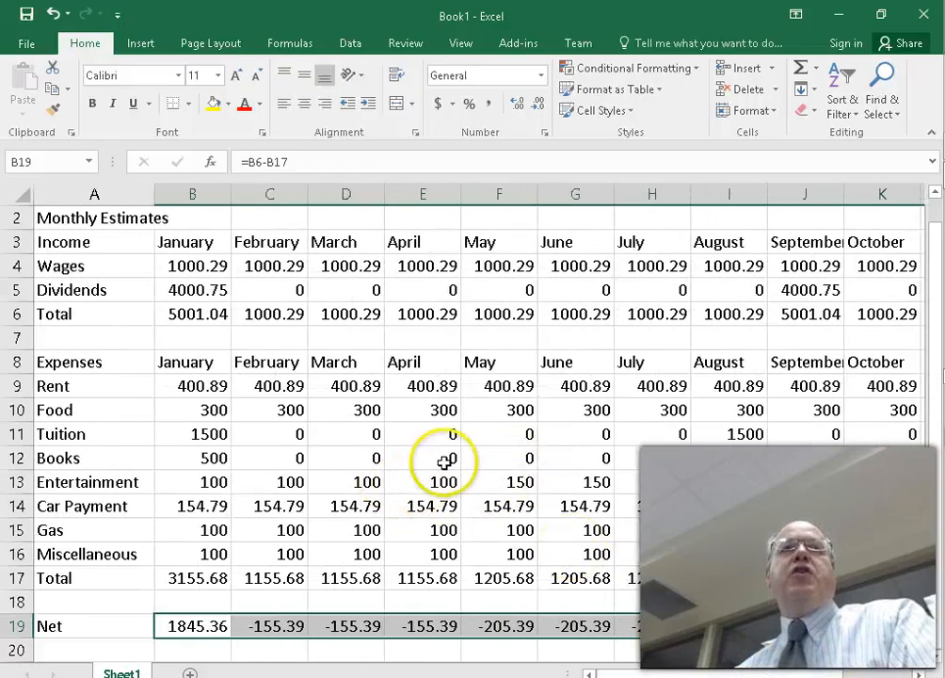
scroll(453, 460, "down", 2)
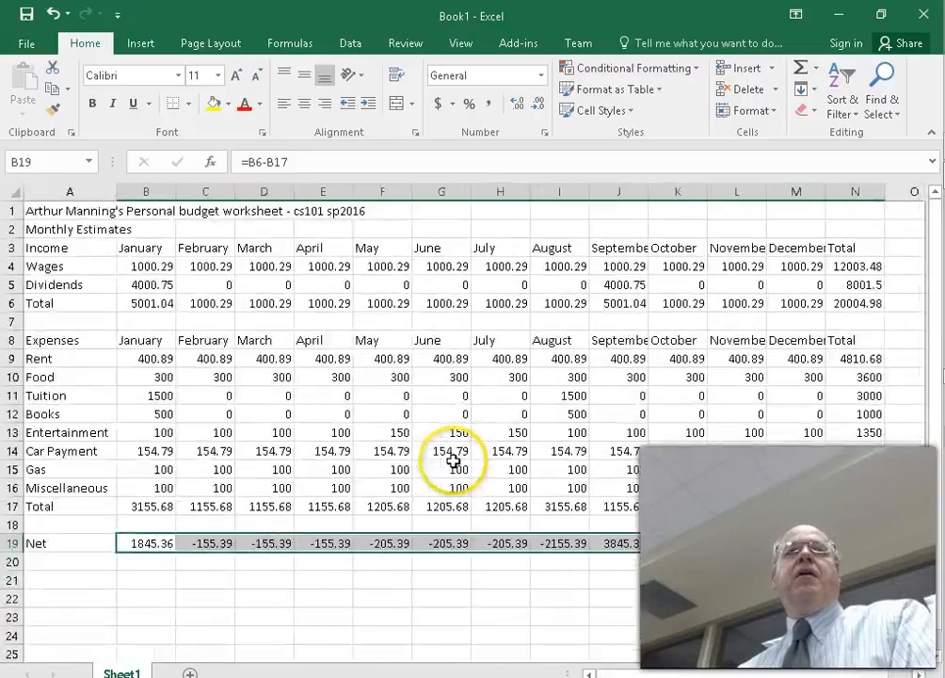
scroll(453, 460, "up", 1)
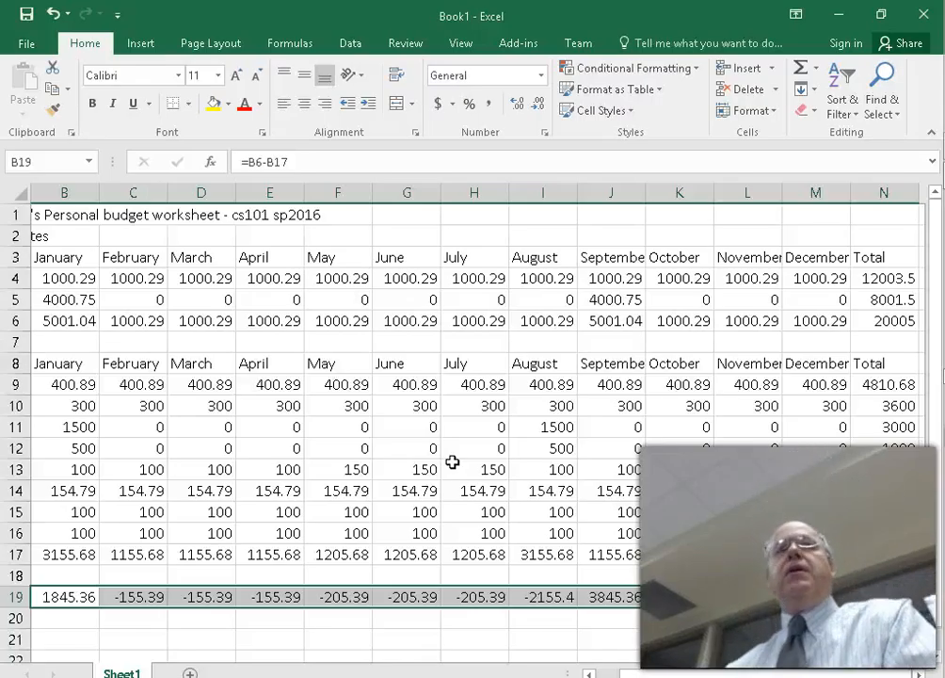
Start saving the workbook and browse to the folder Documents > atm > CS101 FCL > 2016Spring as the save location.
key("ctrl+s")
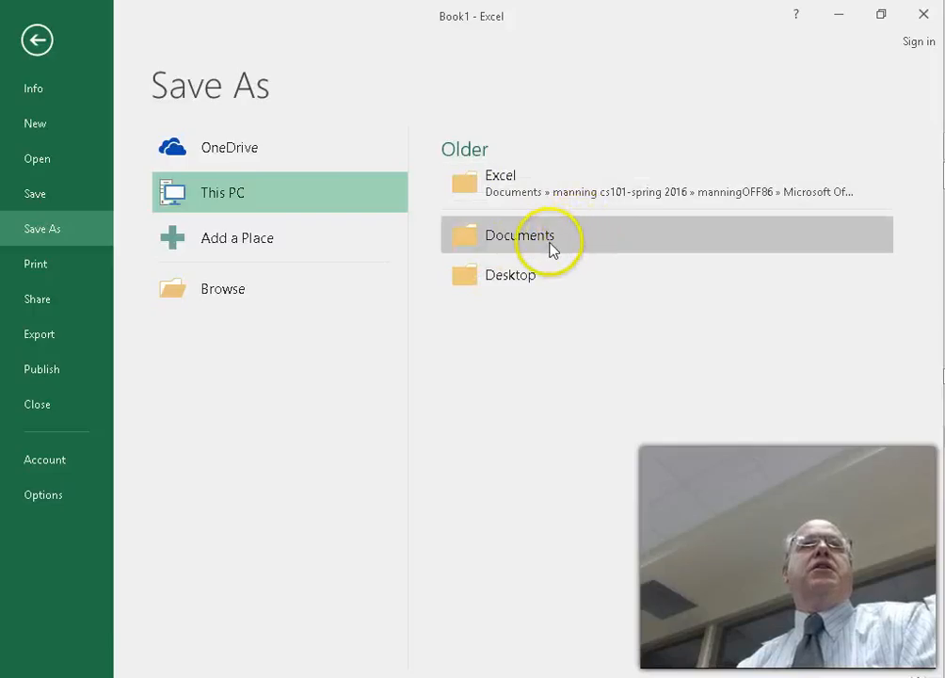
left_click(222, 289)
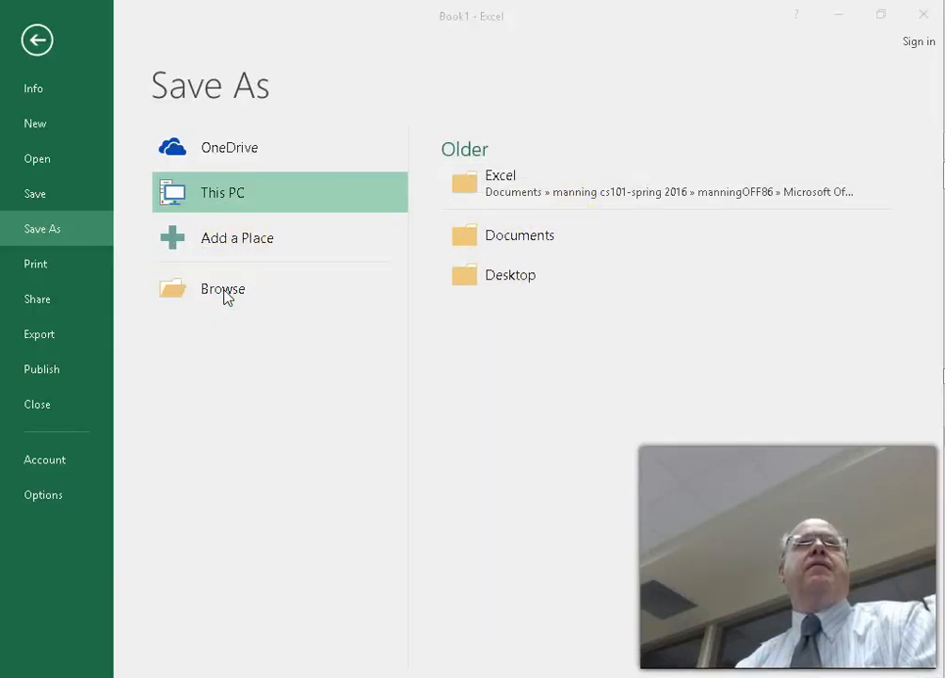
left_click(83, 403)
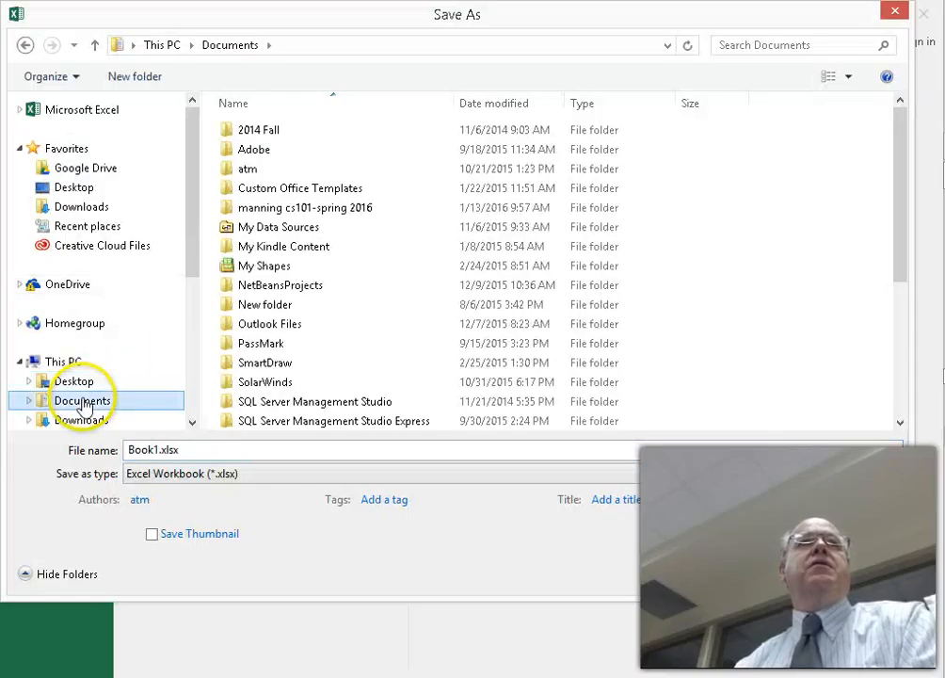
double_click(240, 168)
scroll(420, 342, "down", 2)
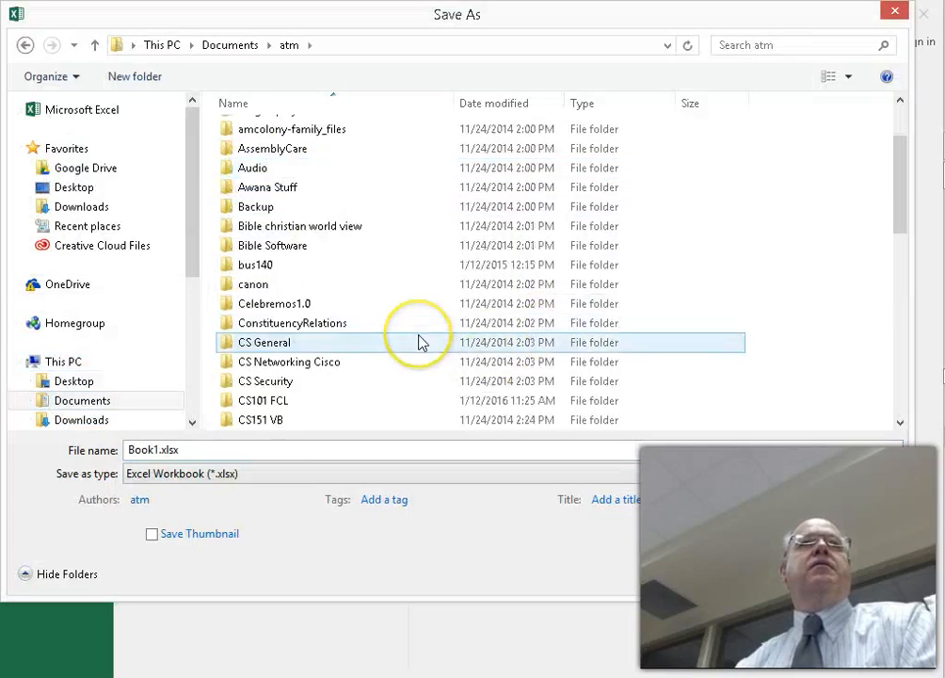
scroll(420, 343, "down", 2)
double_click(274, 285)
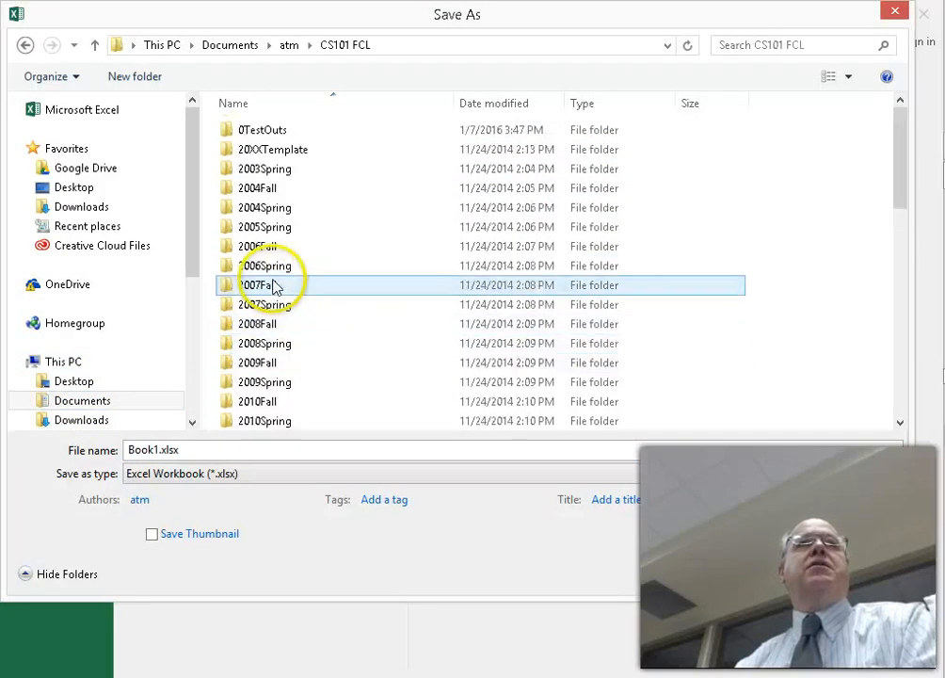
scroll(352, 330, "down", 2)
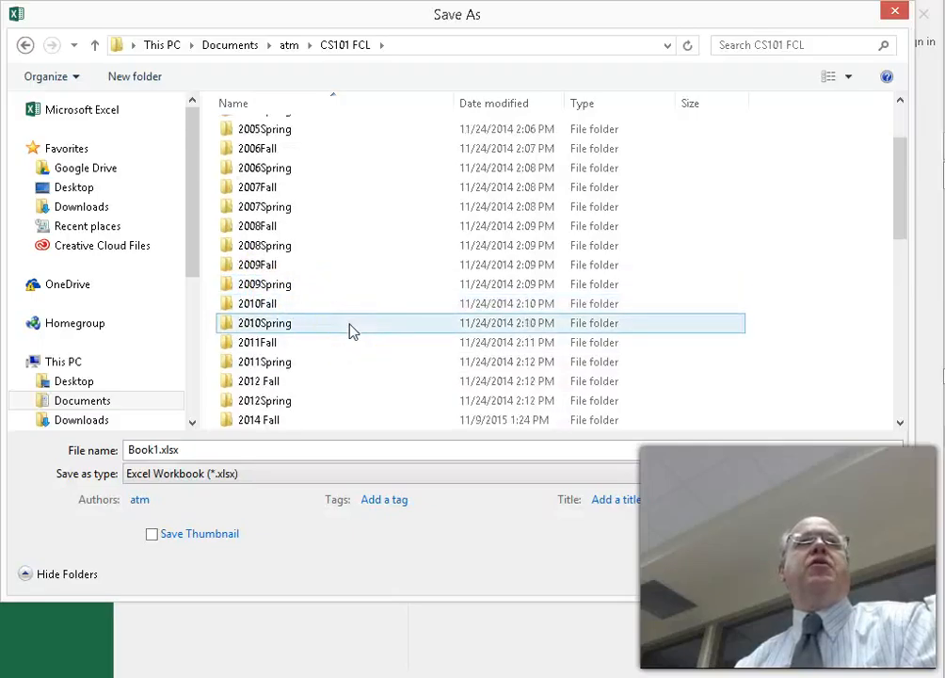
scroll(352, 329, "down", 2)
left_click(269, 368)
double_click(269, 368)
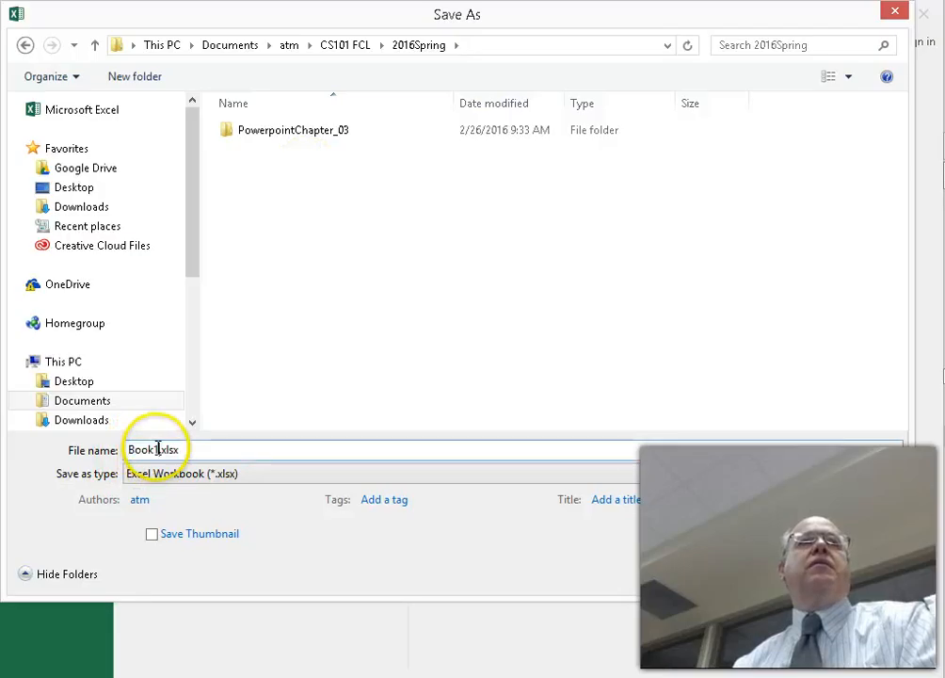
Name the file with the author's surname followed by "EX1-budget worksheet.xlsx" and save it as an Excel Workbook.
left_click_drag(157, 449, 105, 445)
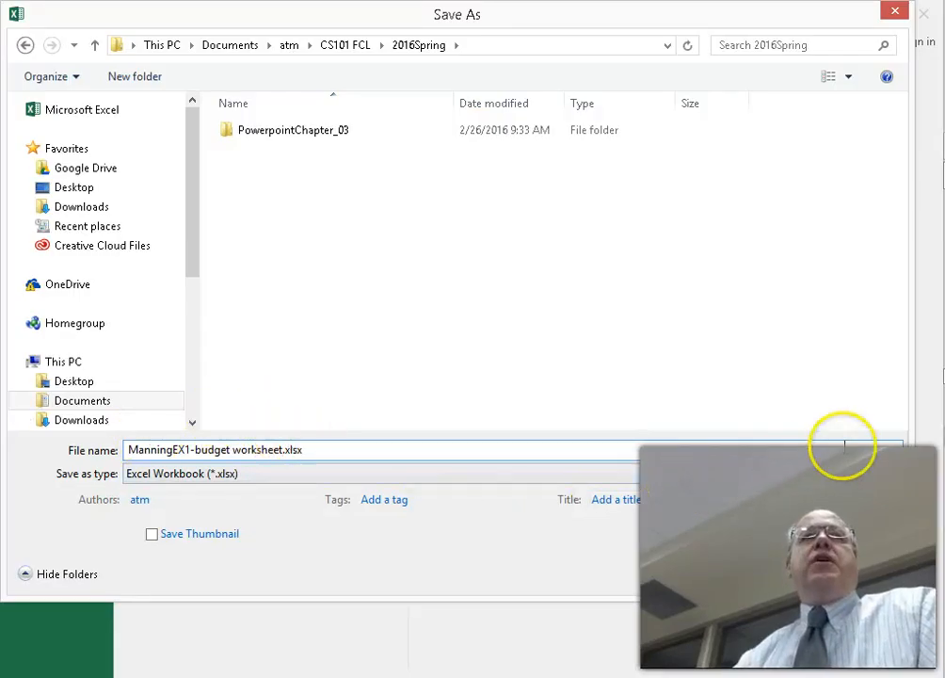
left_click(900, 481)
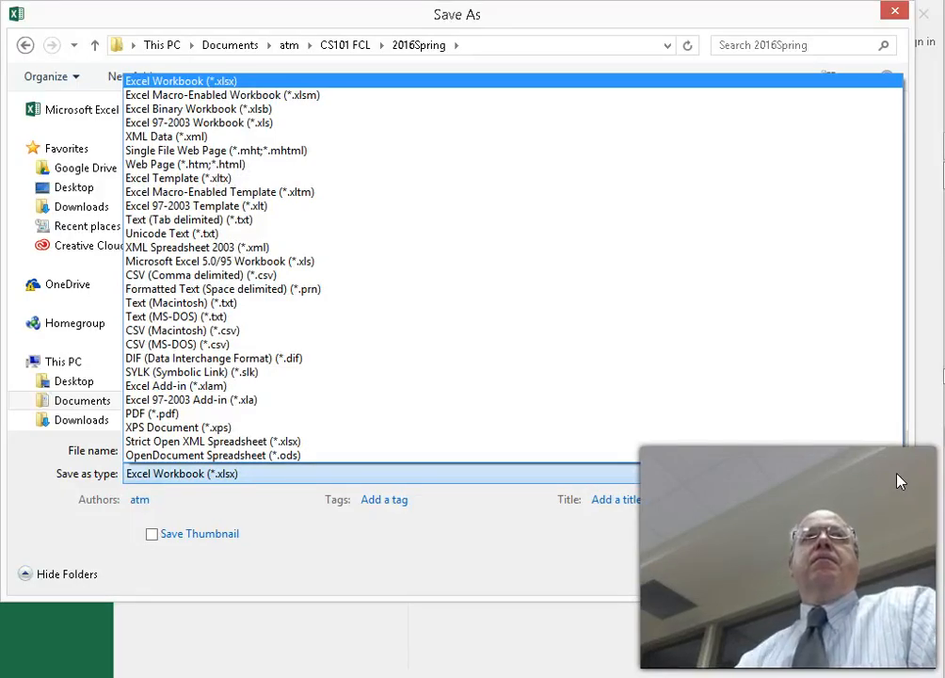
left_click(480, 558)
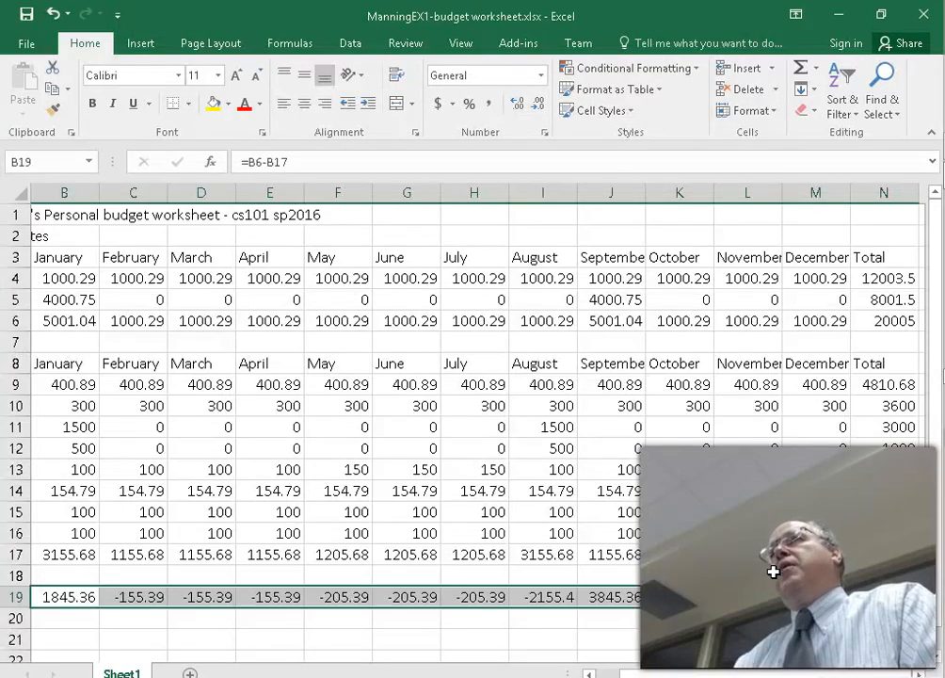
left_click(722, 544)
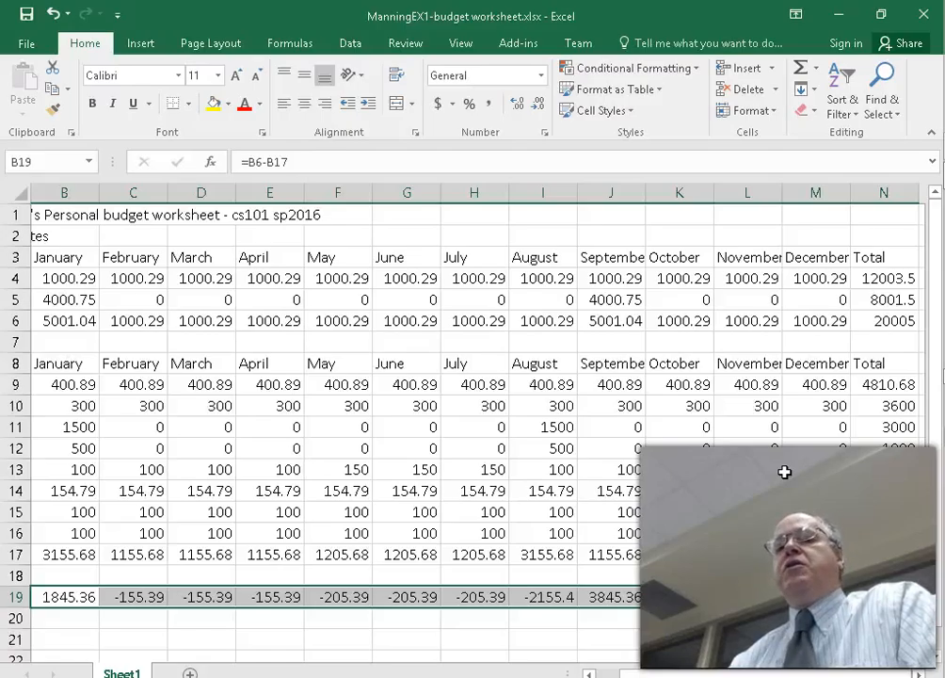
Switch to the textbook in the browser and read the Formatting the Worksheet section through Figure 1-29's unformatted and formatted worksheets.
key("alt+Tab")
scroll(624, 467, "down", 2)
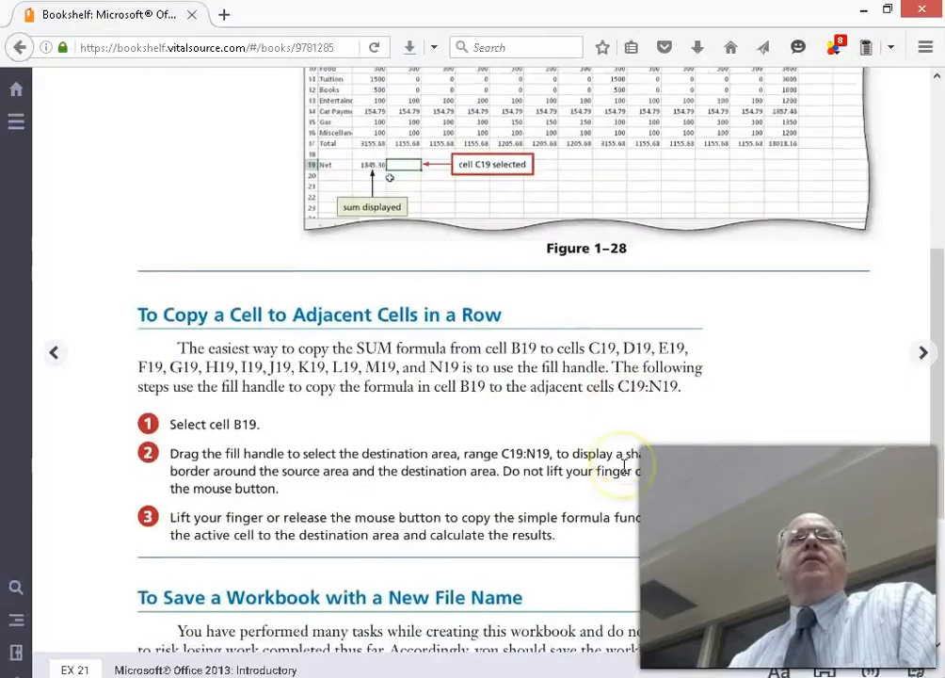
scroll(624, 465, "down", 3)
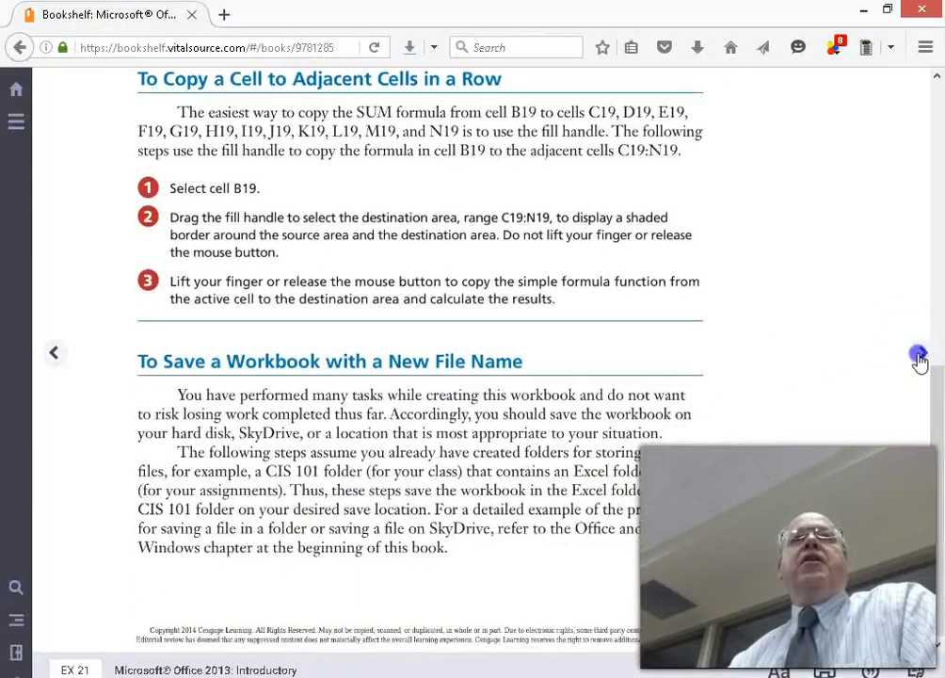
left_click(919, 358)
scroll(561, 379, "down", 4)
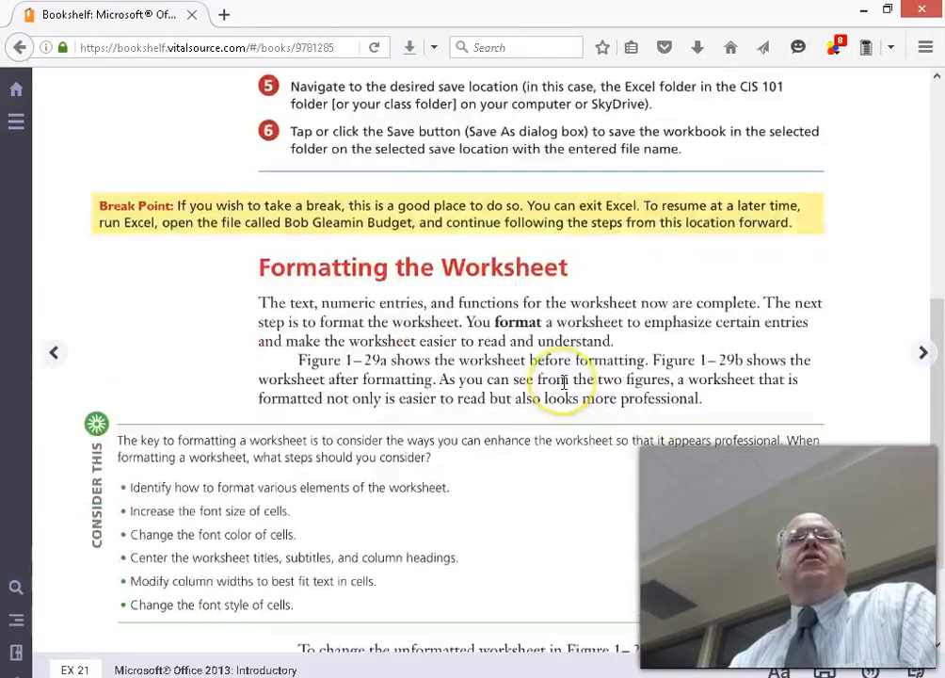
scroll(564, 384, "down", 3)
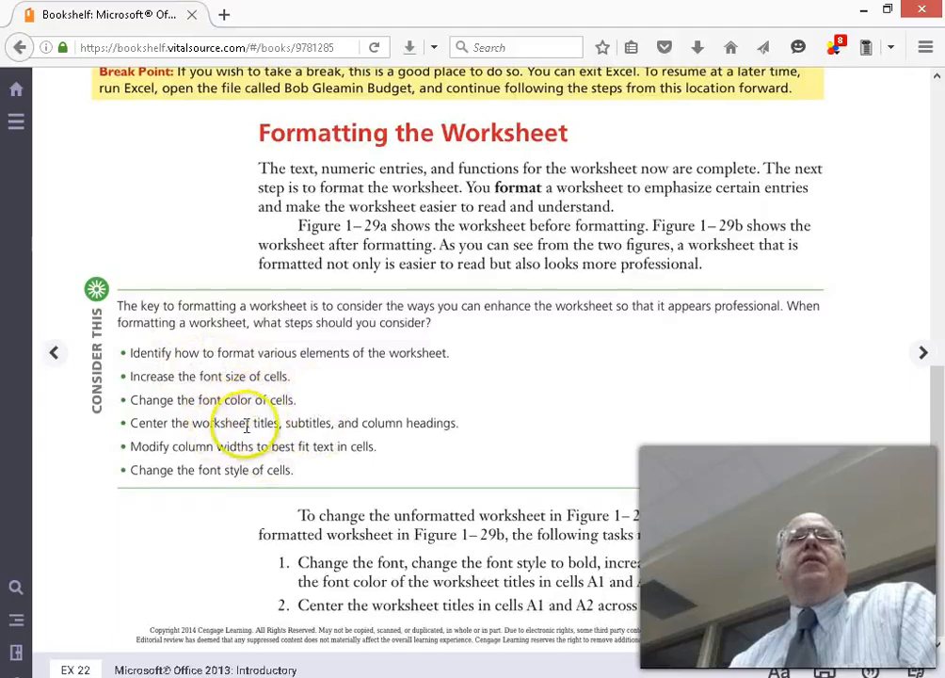
left_click(918, 354)
scroll(597, 489, "down", 3)
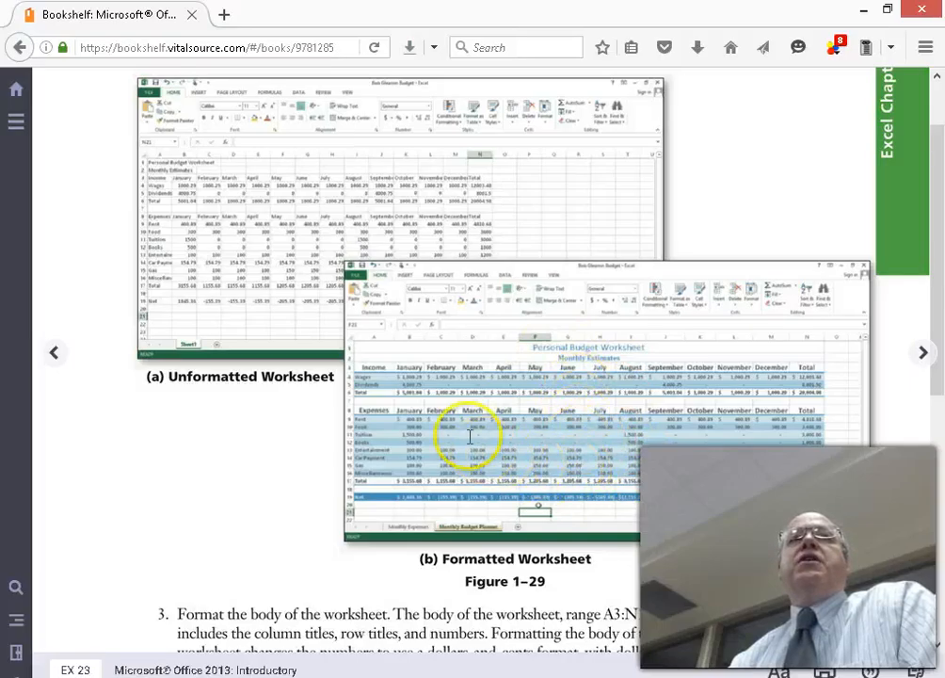
scroll(918, 358, "down", 3)
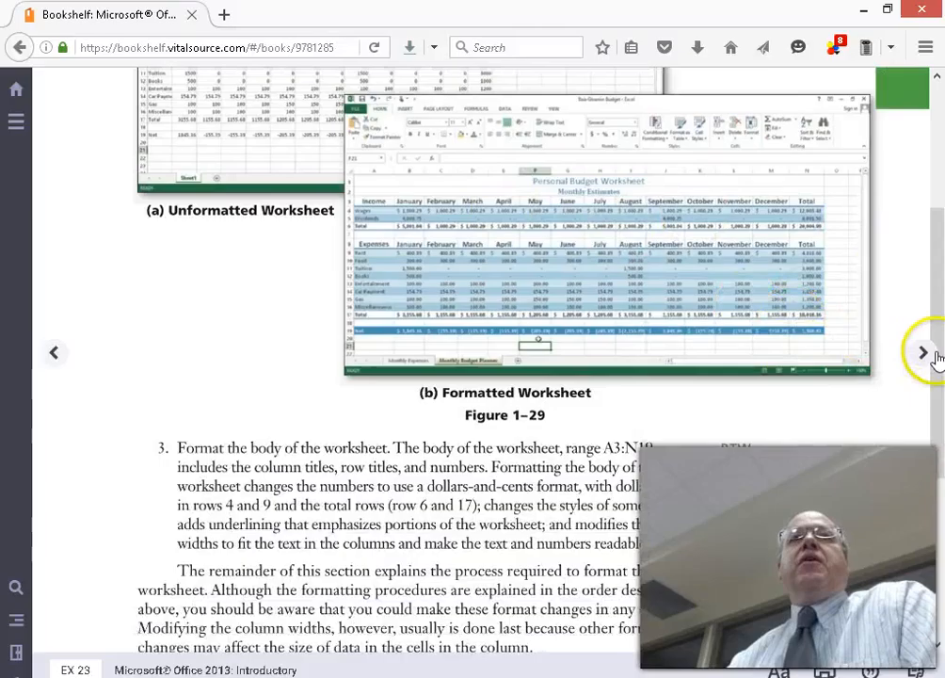
Go to textbook page EX 24 and read the To Change a Cell Style instructions for cell A1.
left_click(924, 352)
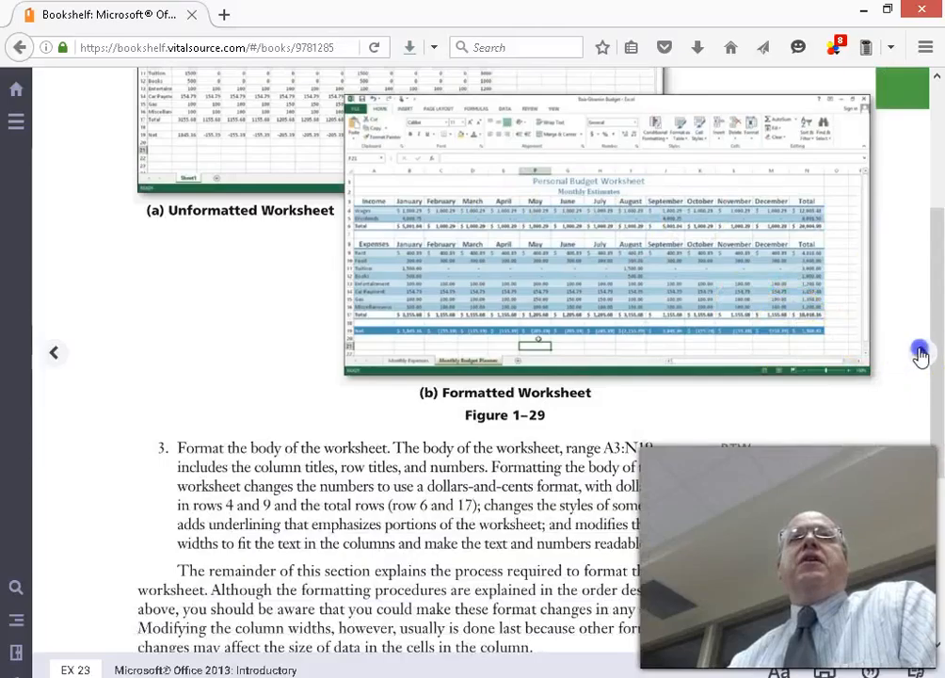
scroll(502, 407, "down", 2)
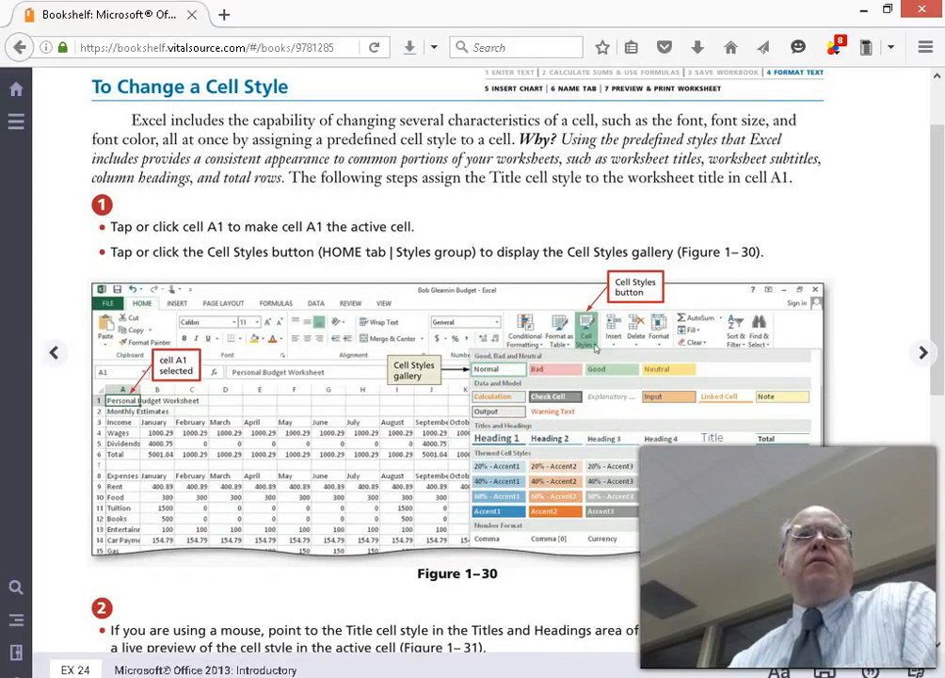
scroll(457, 376, "down", 8)
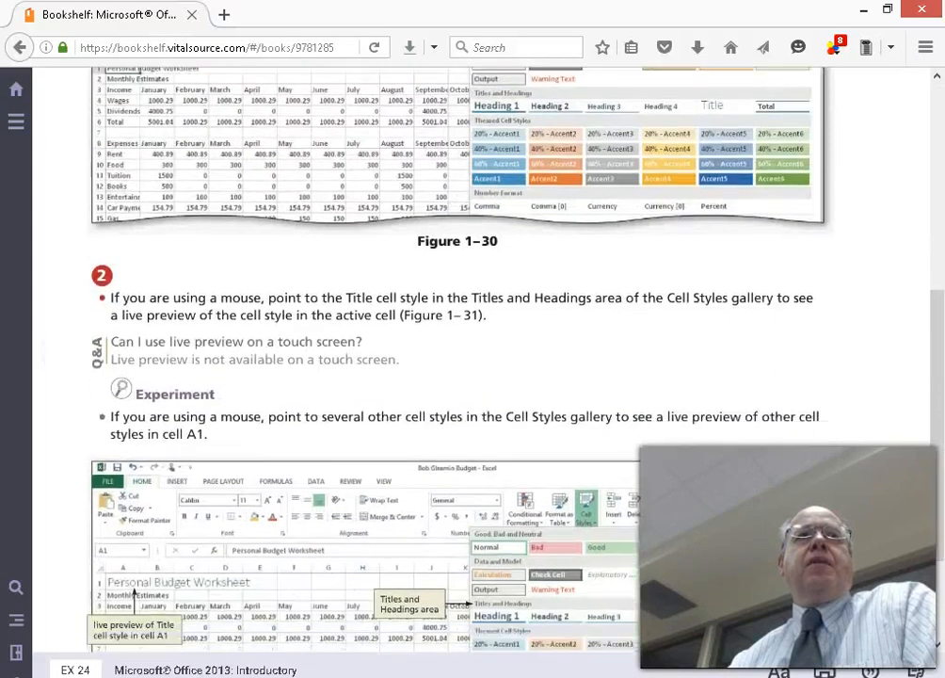
scroll(457, 376, "down", 2)
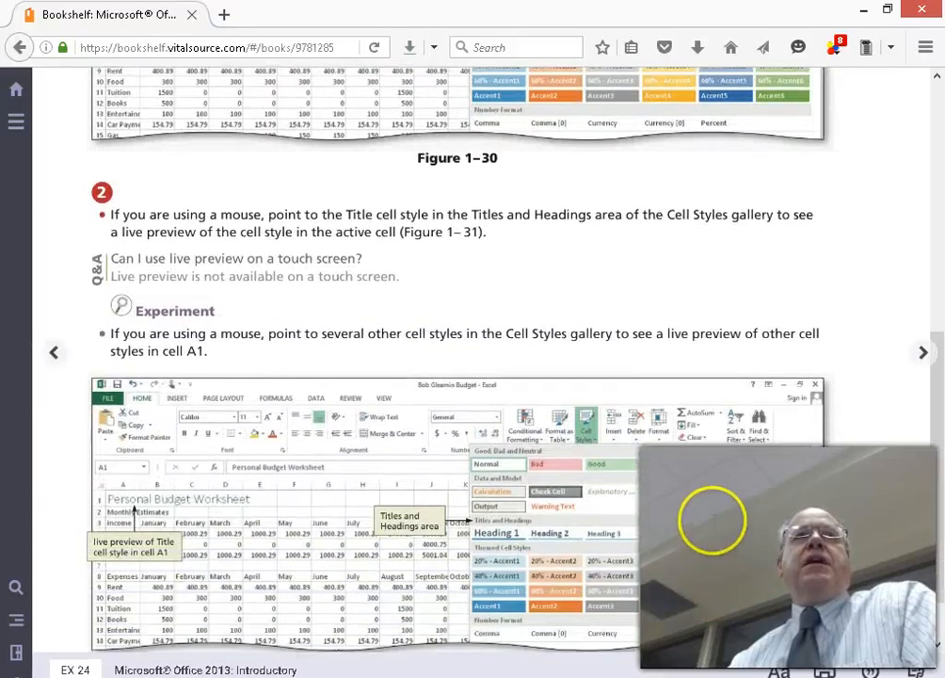
scroll(666, 477, "down", 3)
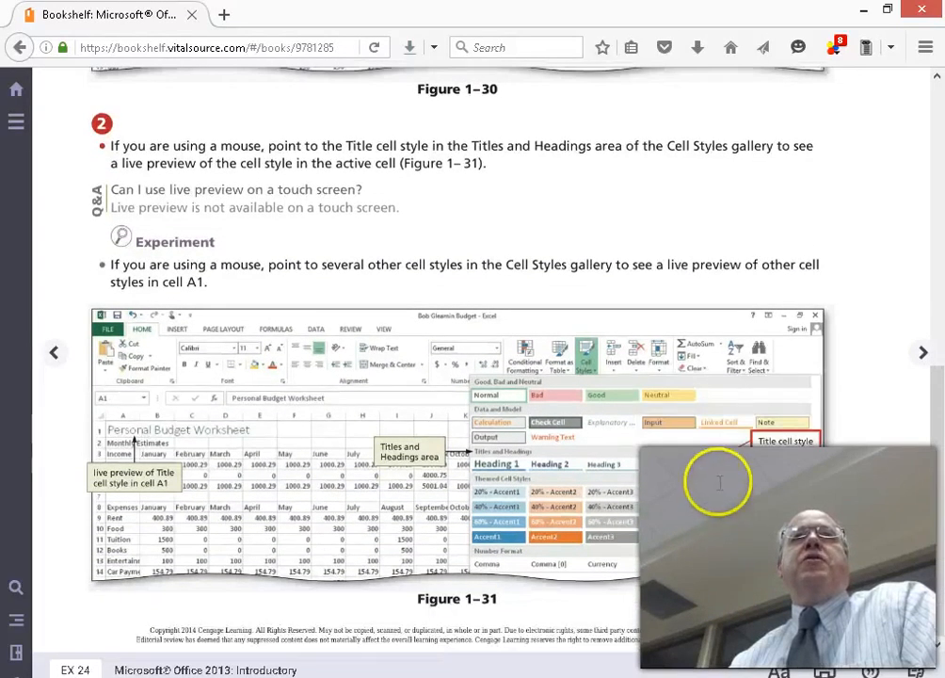
Switch back to Excel and apply the Title cell style to the worksheet title in cell A1.
key("alt+Tab")
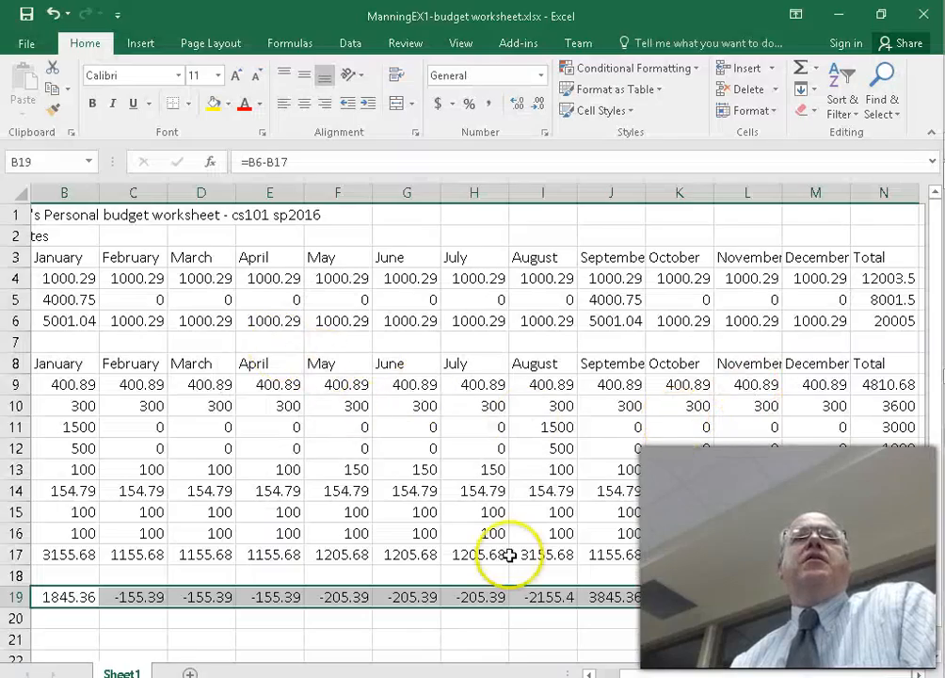
left_click(592, 674)
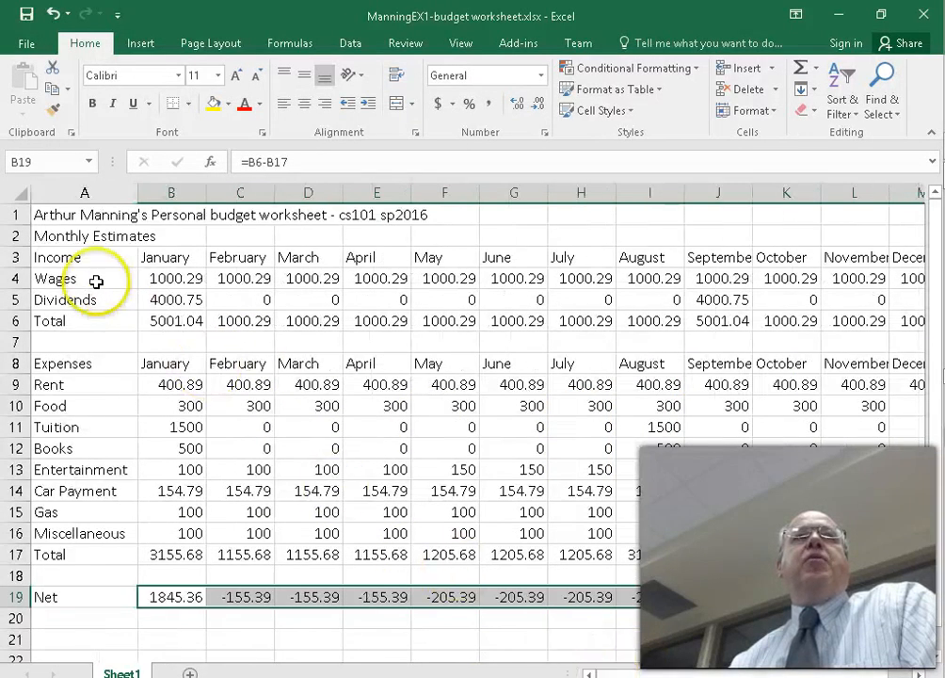
left_click(70, 214)
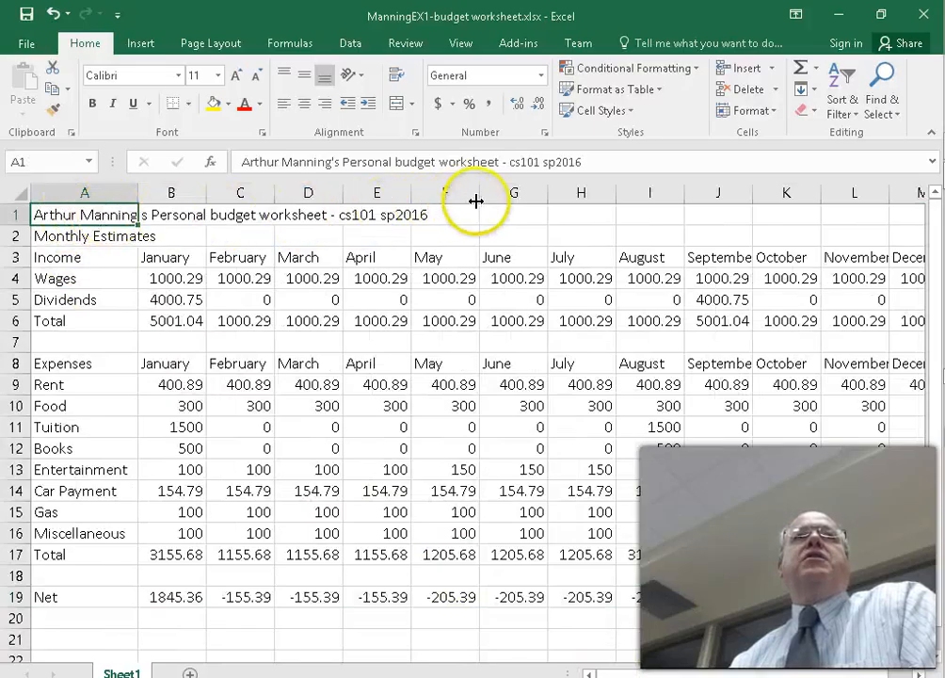
left_click(610, 111)
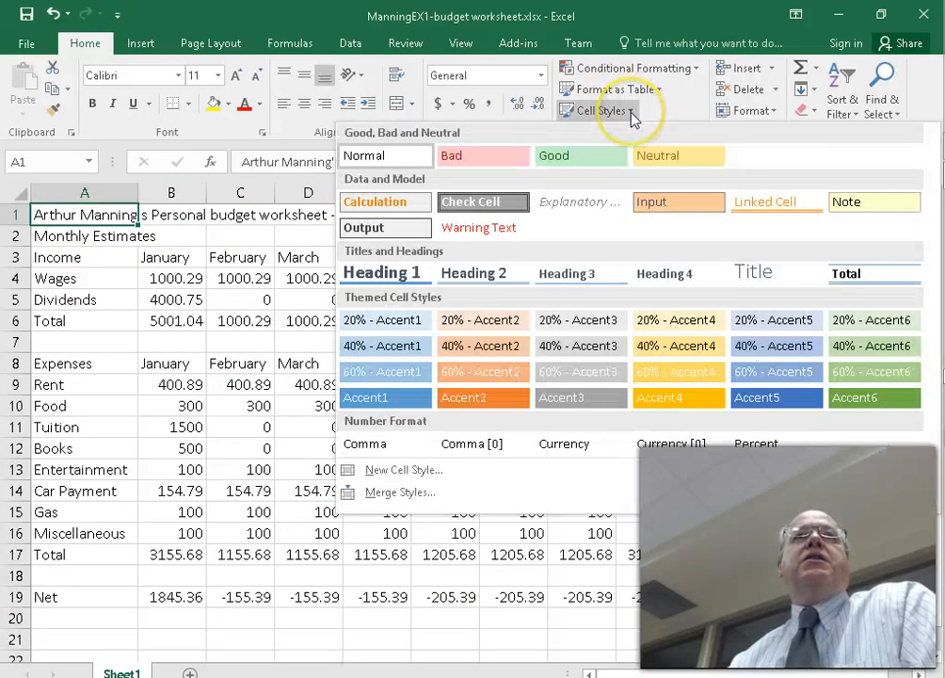
left_click(764, 280)
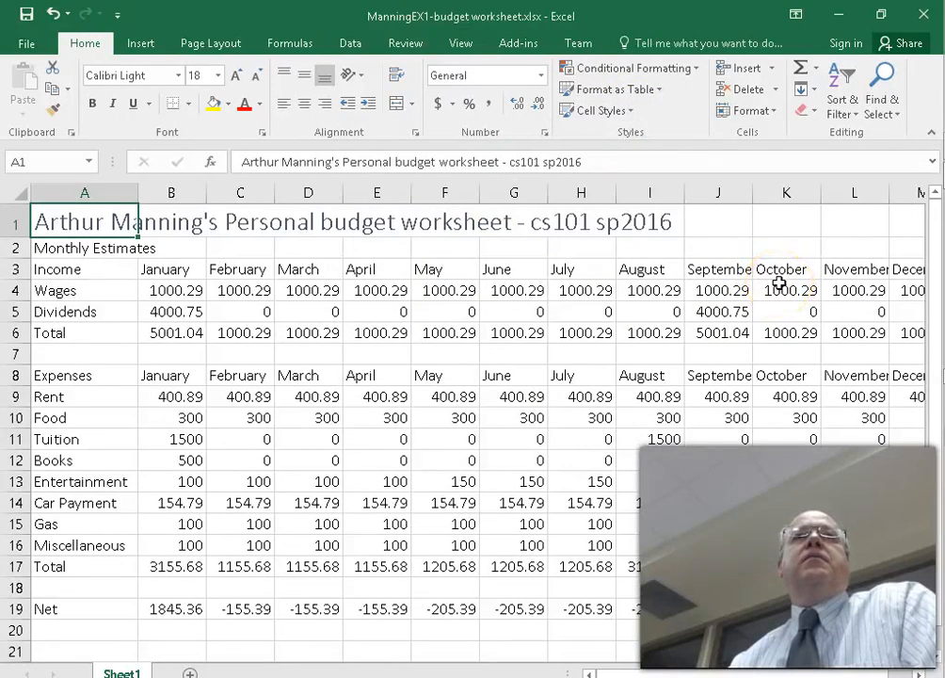
Compare the styled title with the textbook and read the To Change the Font instructions on page EX 25.
key("alt+Tab")
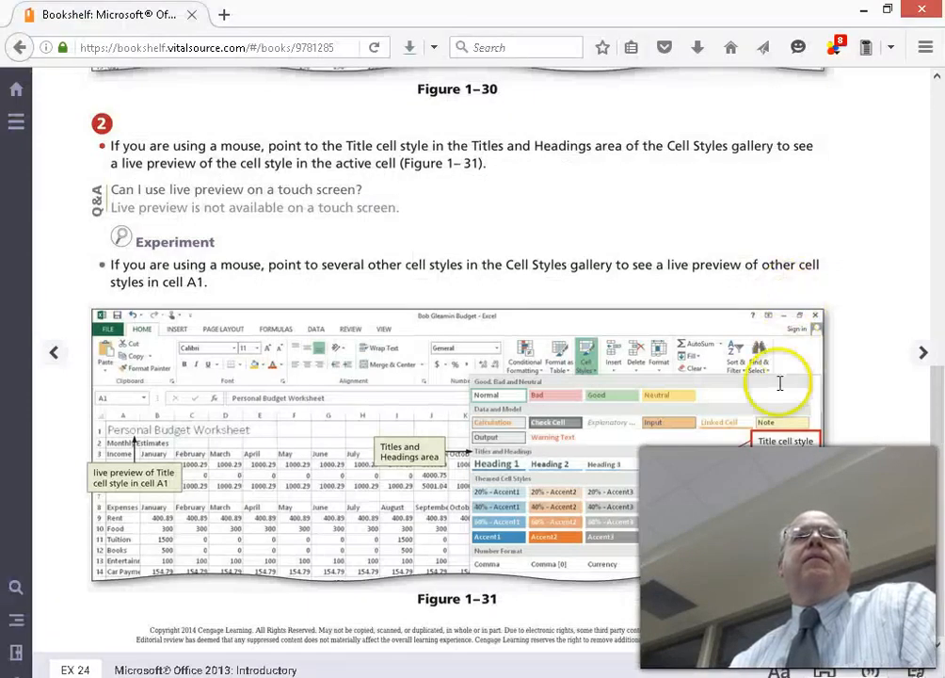
key("alt+Tab")
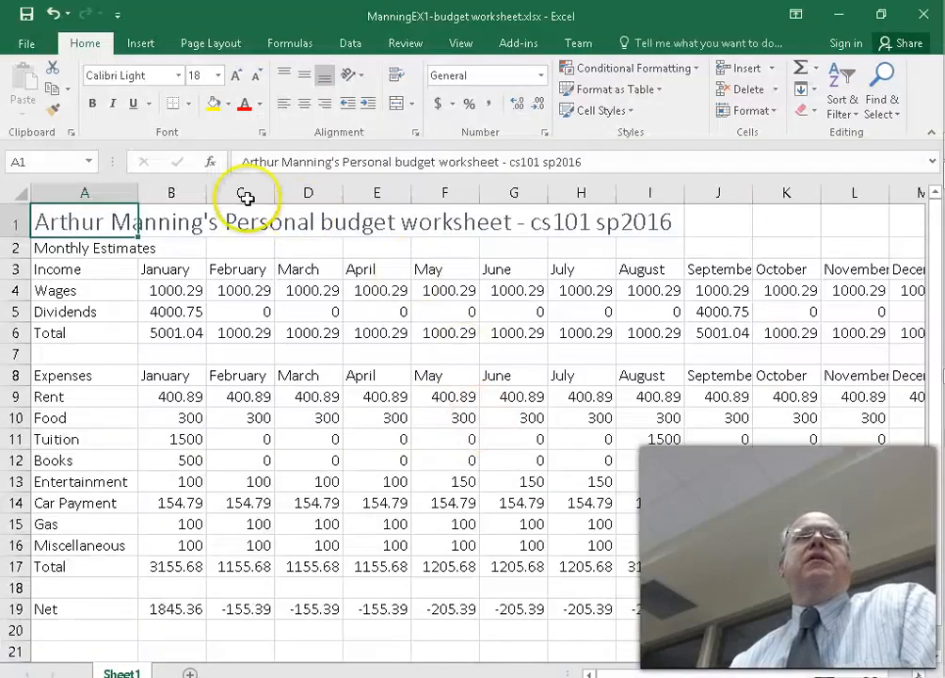
key("alt+Tab")
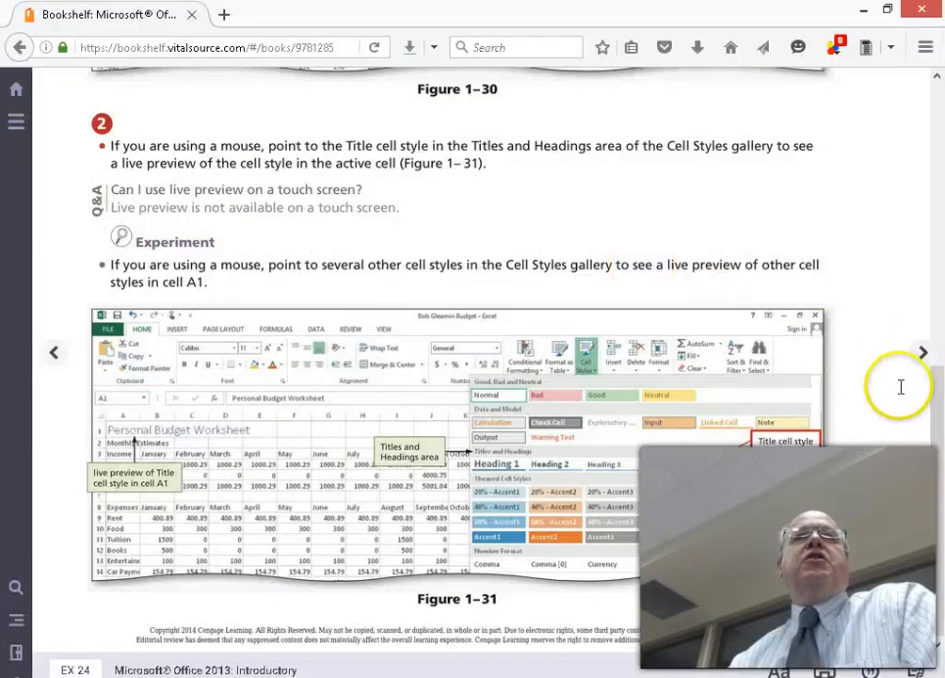
left_click(918, 355)
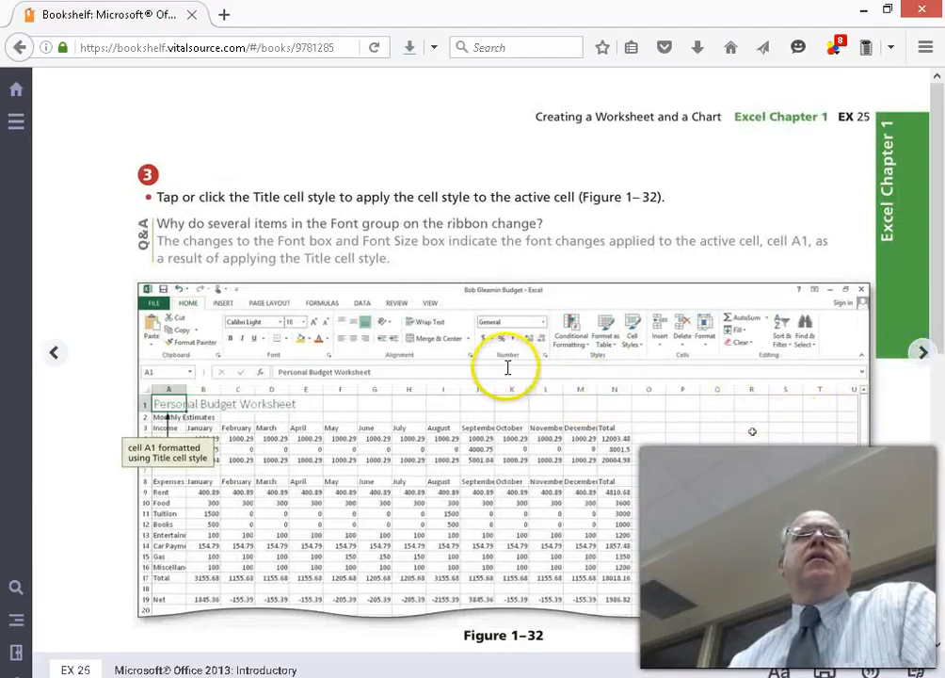
scroll(508, 367, "down", 2)
scroll(509, 377, "down", 5)
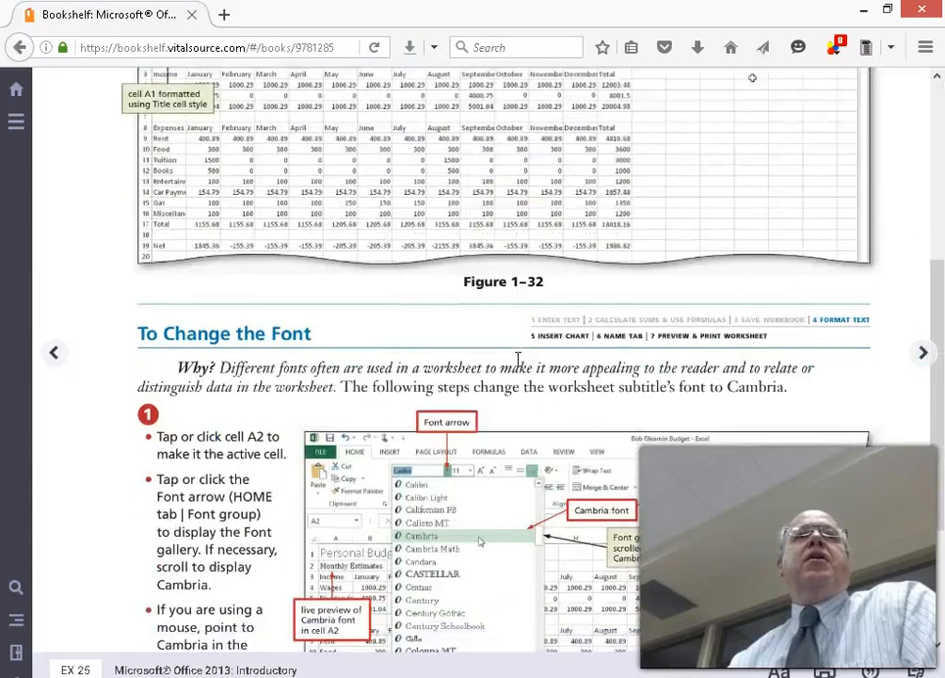
Read the font change steps on textbook page EX 25, then switch to Excel and set the title in cell A1 to Cambria.
scroll(517, 359, "down", 3)
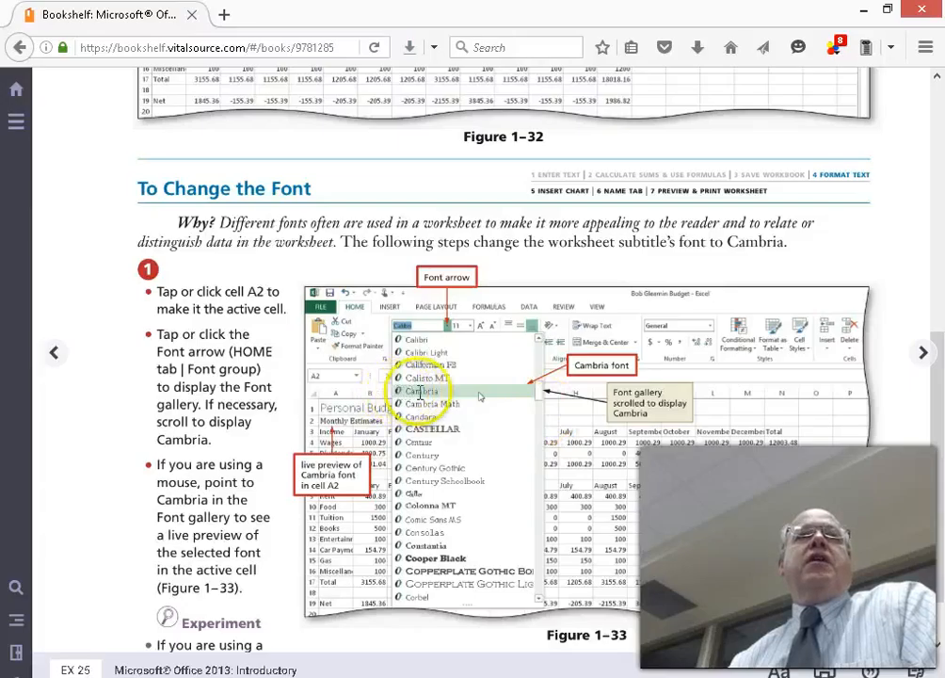
key("alt+Tab")
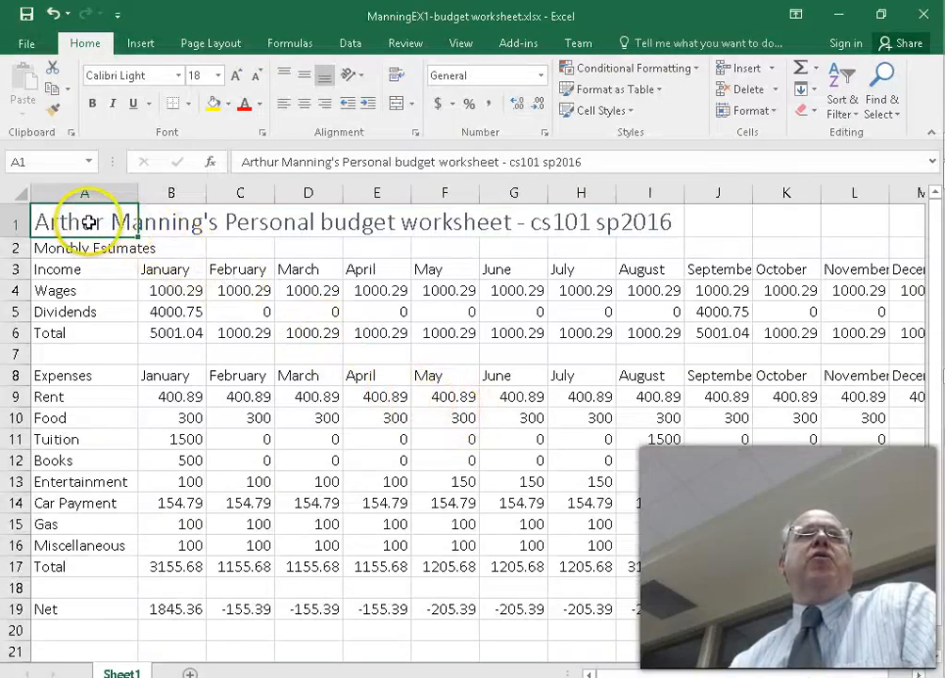
left_click(180, 76)
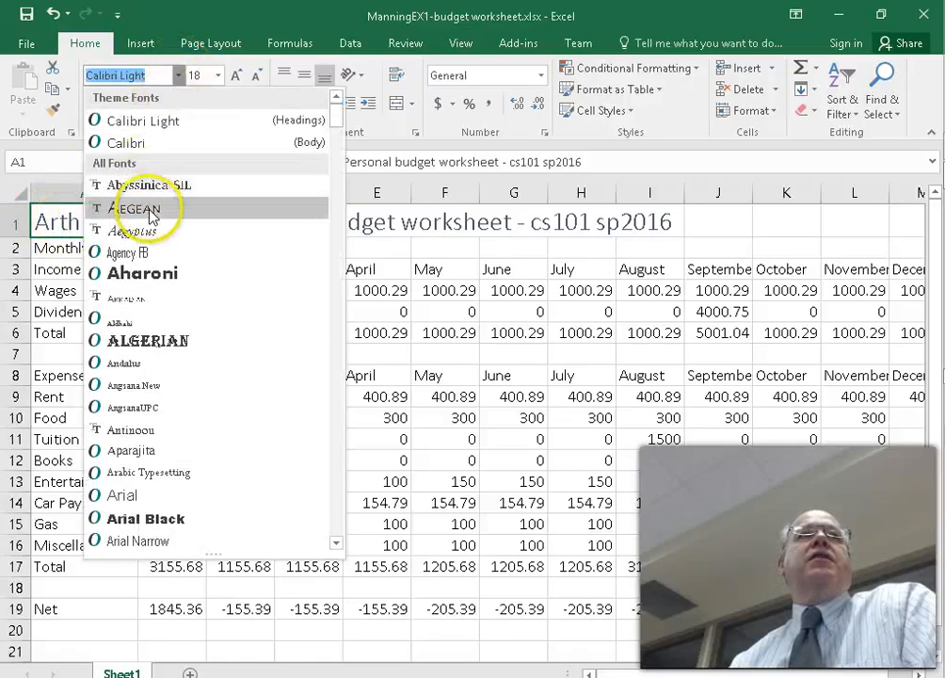
scroll(156, 401, "down", 3)
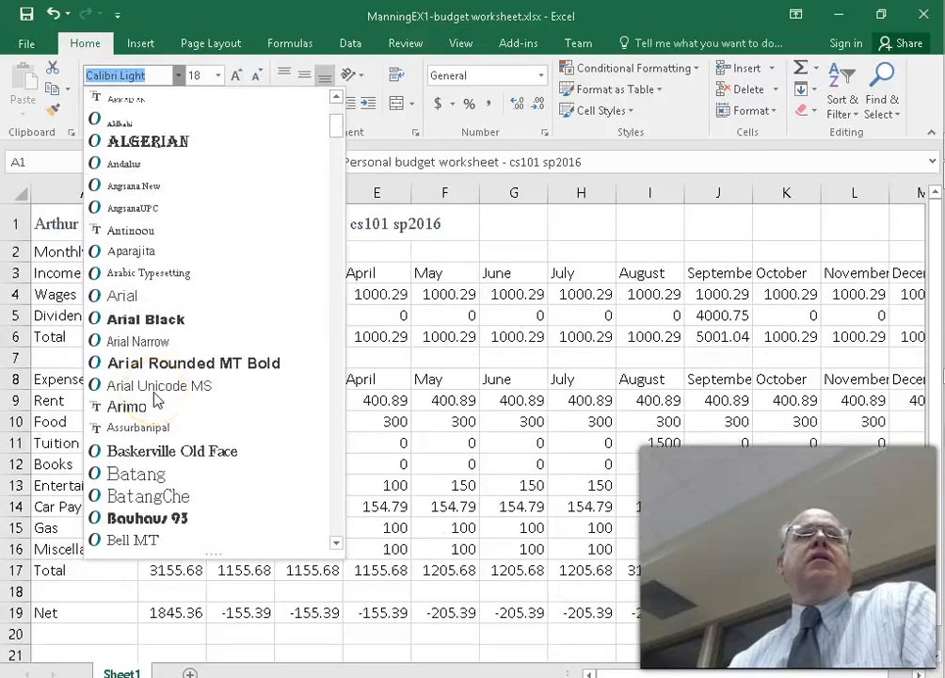
scroll(155, 400, "down", 4)
scroll(156, 400, "down", 6)
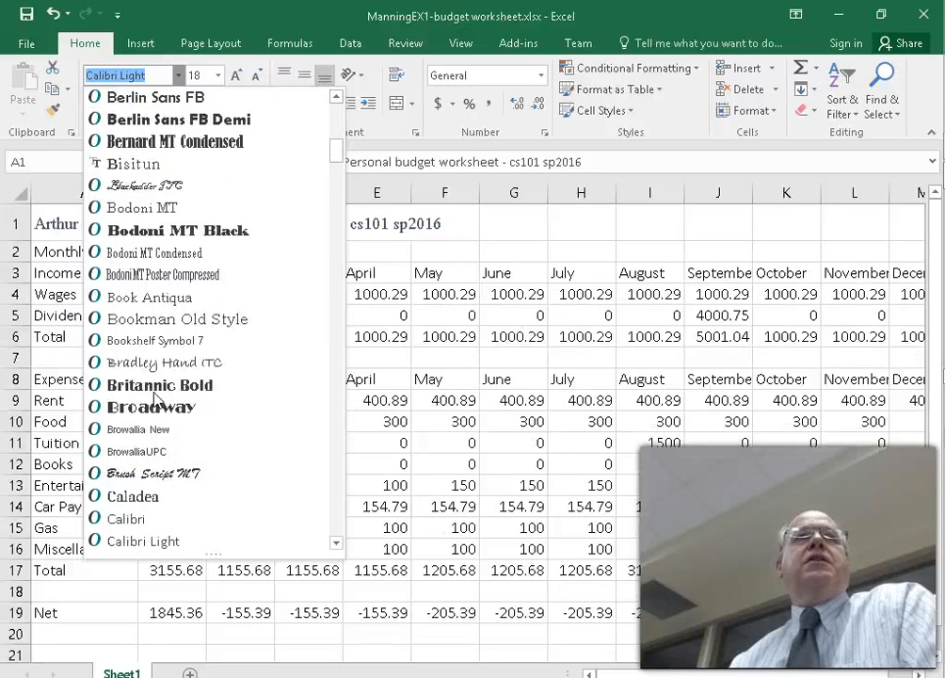
scroll(155, 400, "down", 1)
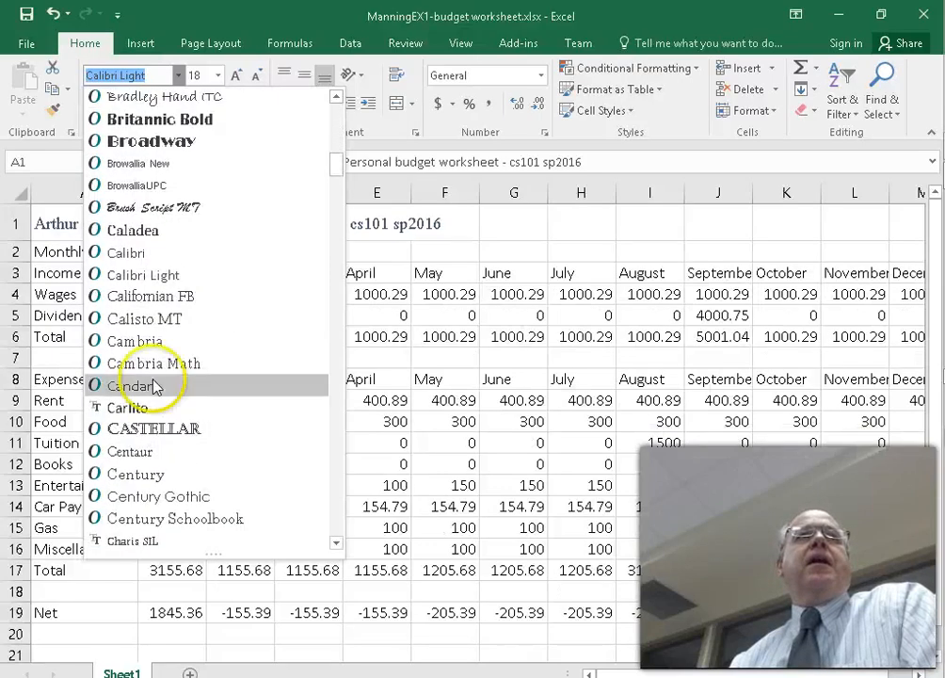
left_click(146, 350)
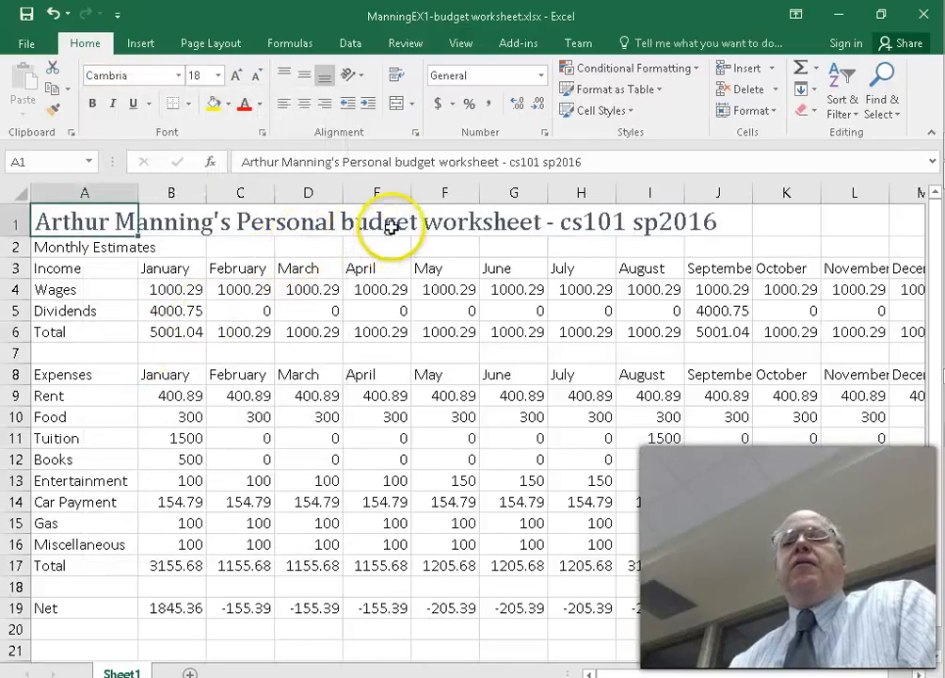
Go to To Bold a Cell on textbook page EX 26, then return to Excel and bold the title in cell A1.
key("alt+Tab")
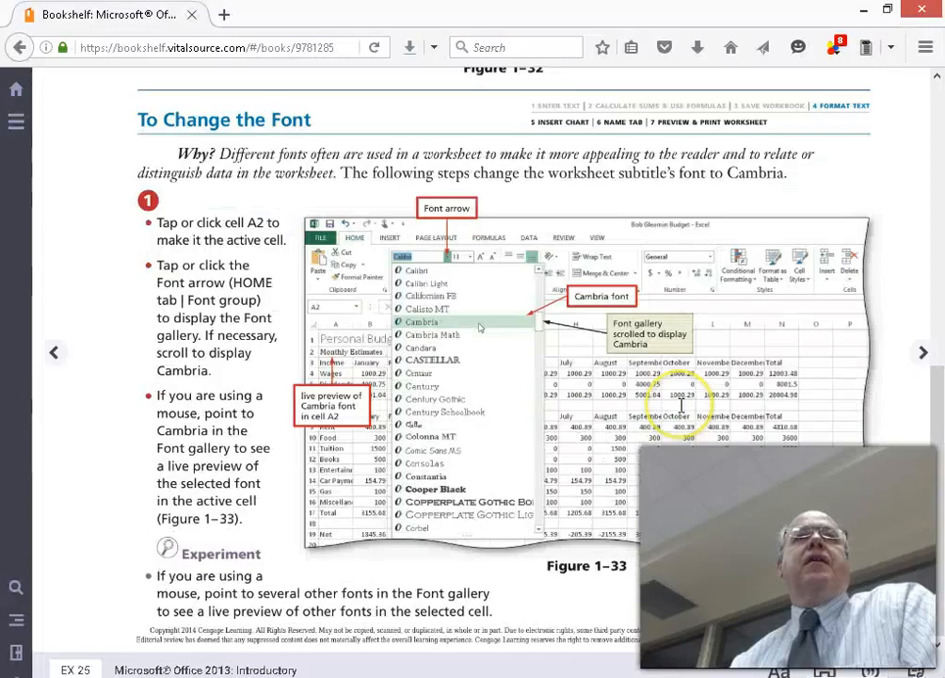
left_click(922, 353)
scroll(664, 334, "down", 6)
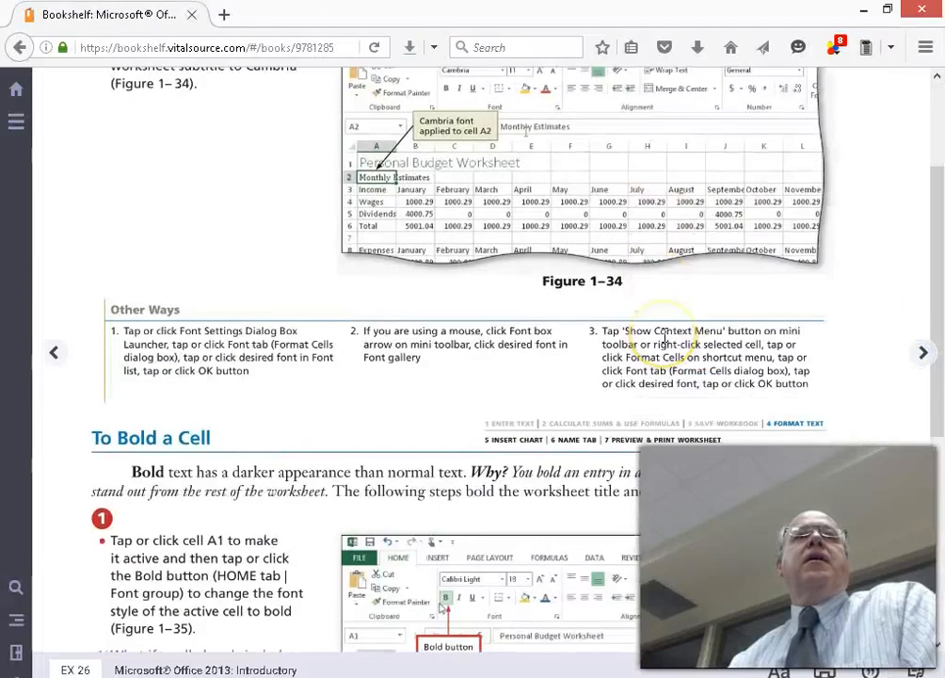
key("alt+Tab")
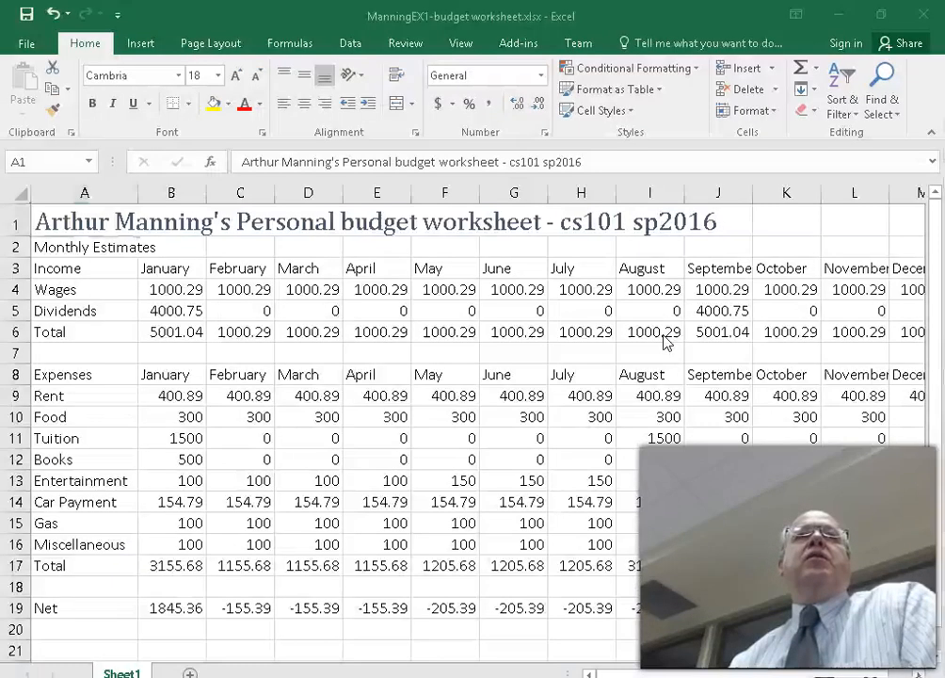
key("ctrl+b")
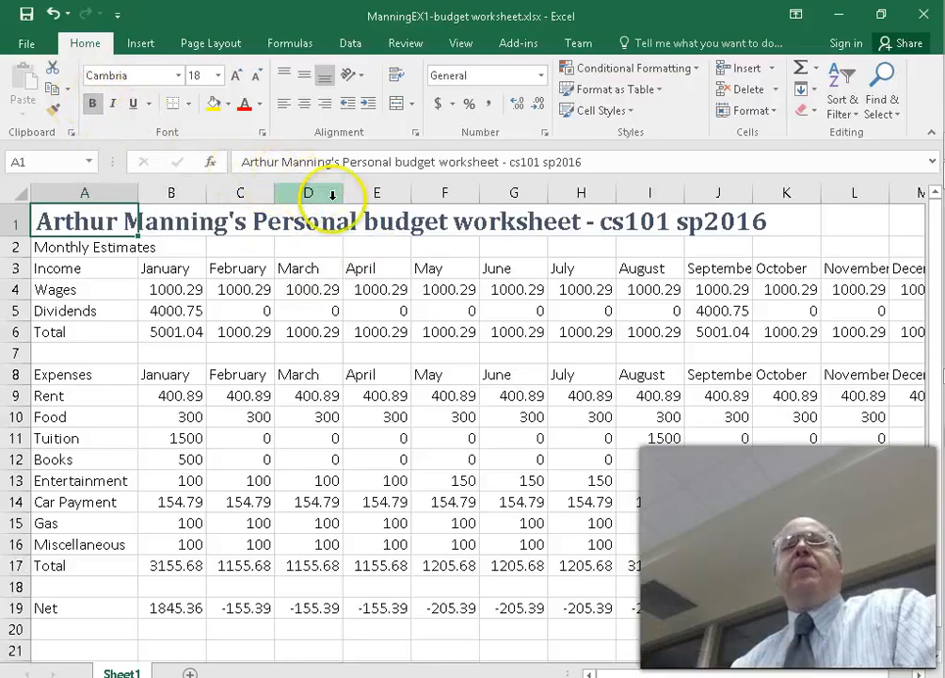
Switch to the textbook, read the remaining bold steps and go to To Increase the Font Size of a Cell Entry on page EX 27.
key("alt+Tab")
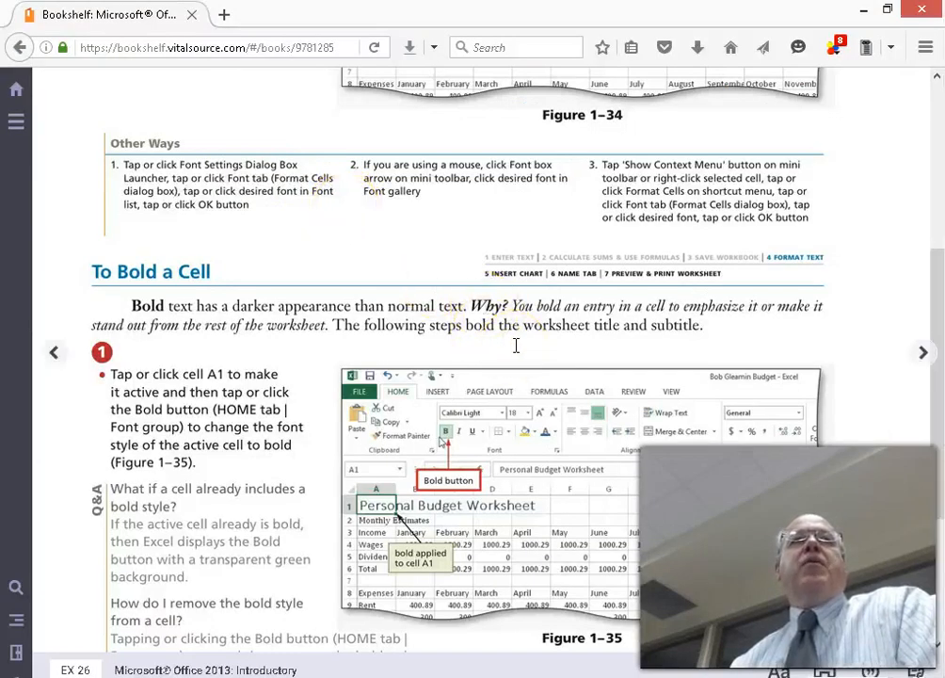
scroll(516, 346, "down", 5)
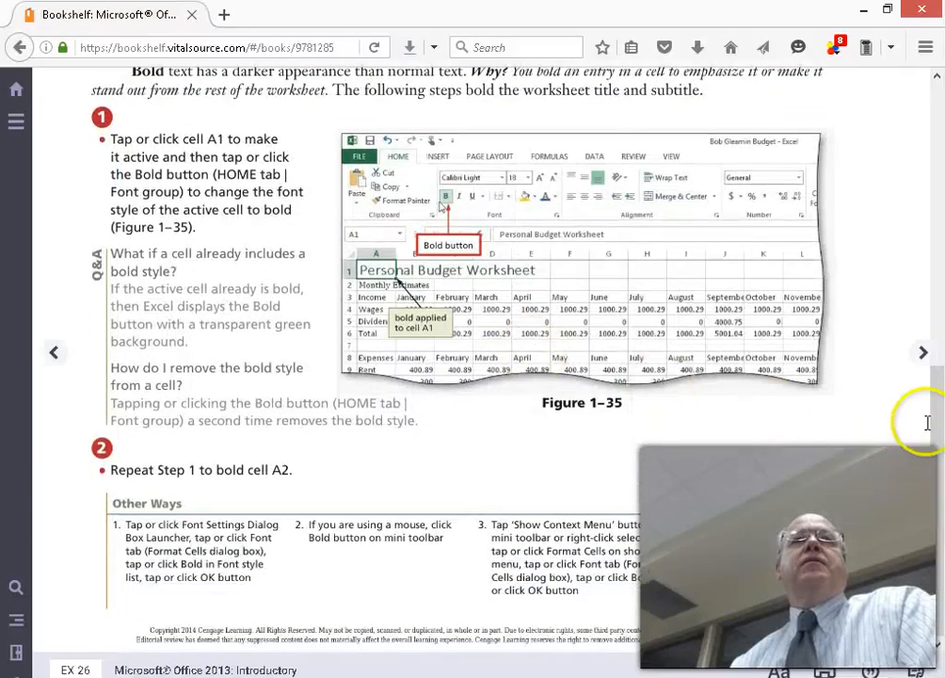
left_click(921, 354)
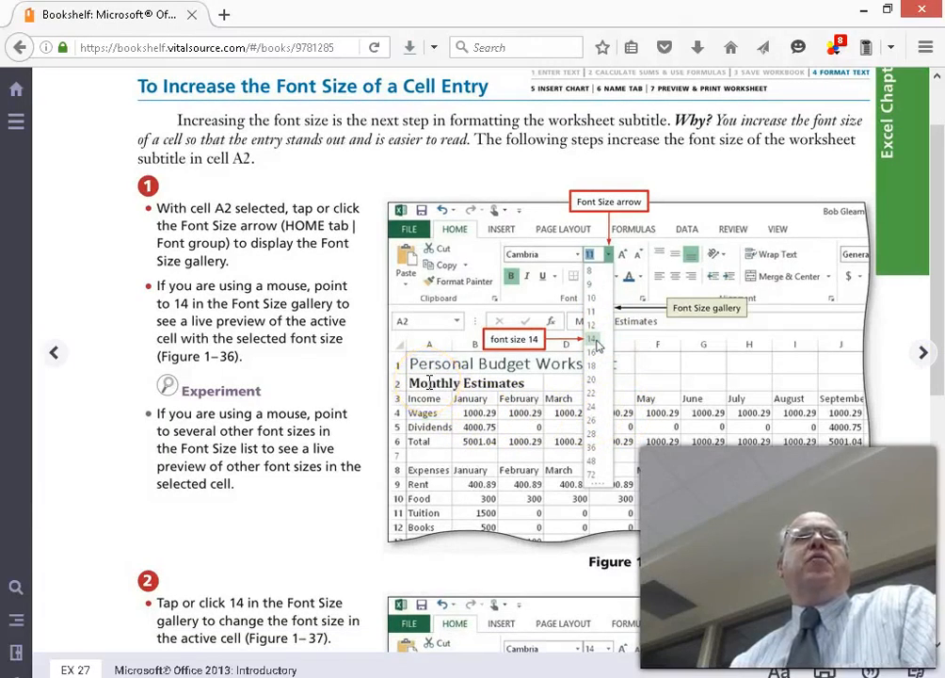
Switch to Excel and set the font size of the Monthly Estimates subtitle in cell A2 to 12.
key("alt+Tab")
left_click(64, 252)
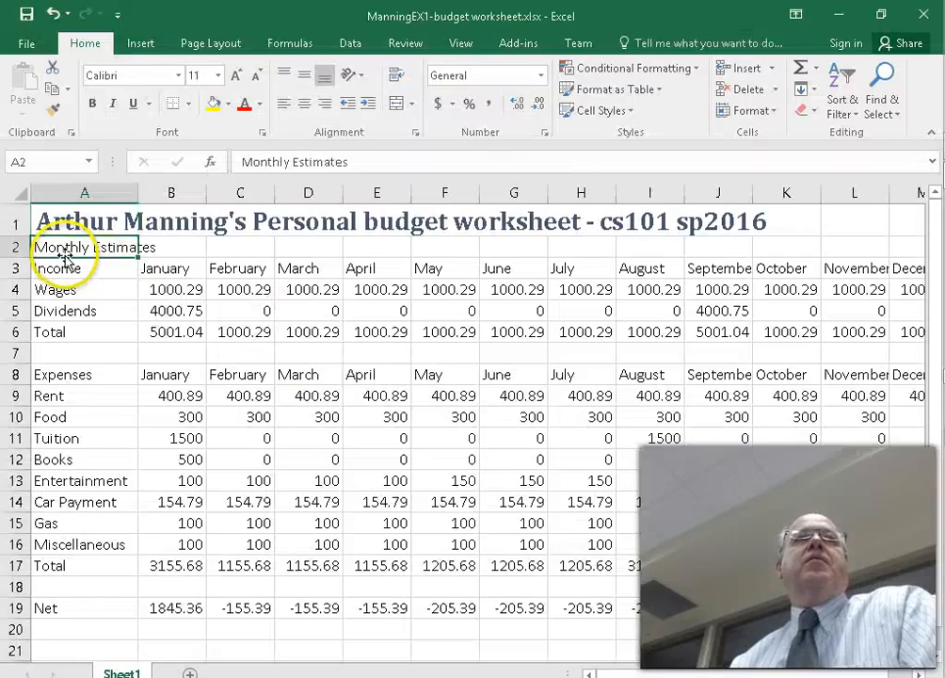
left_click(218, 79)
left_click(192, 162)
Check the font size steps on textbook page EX 27, then return to Excel and set cell A2's font size to 14.
key("alt+Tab")
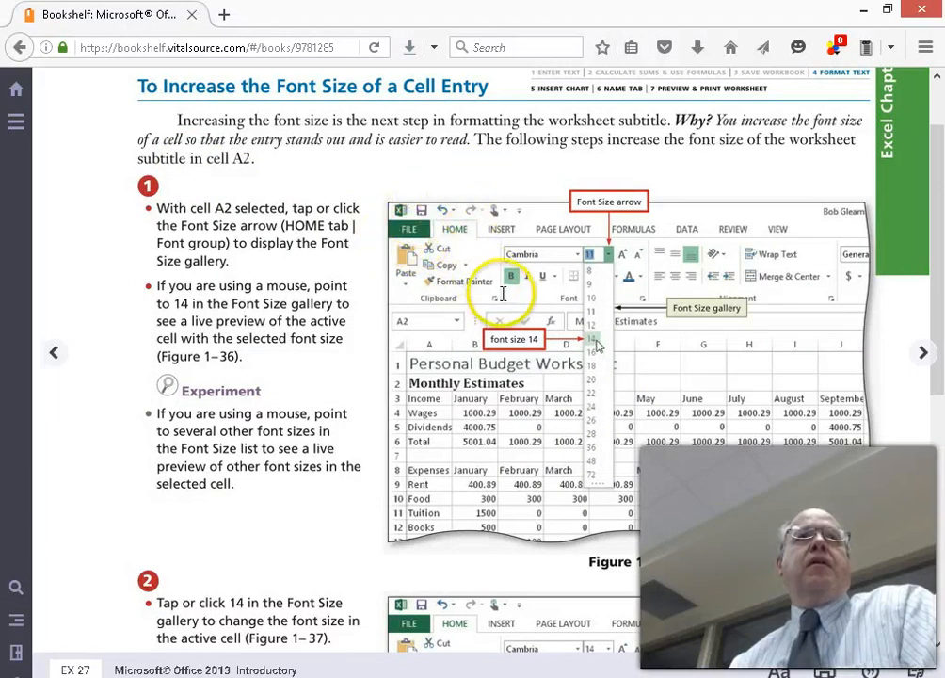
scroll(480, 279, "down", 5)
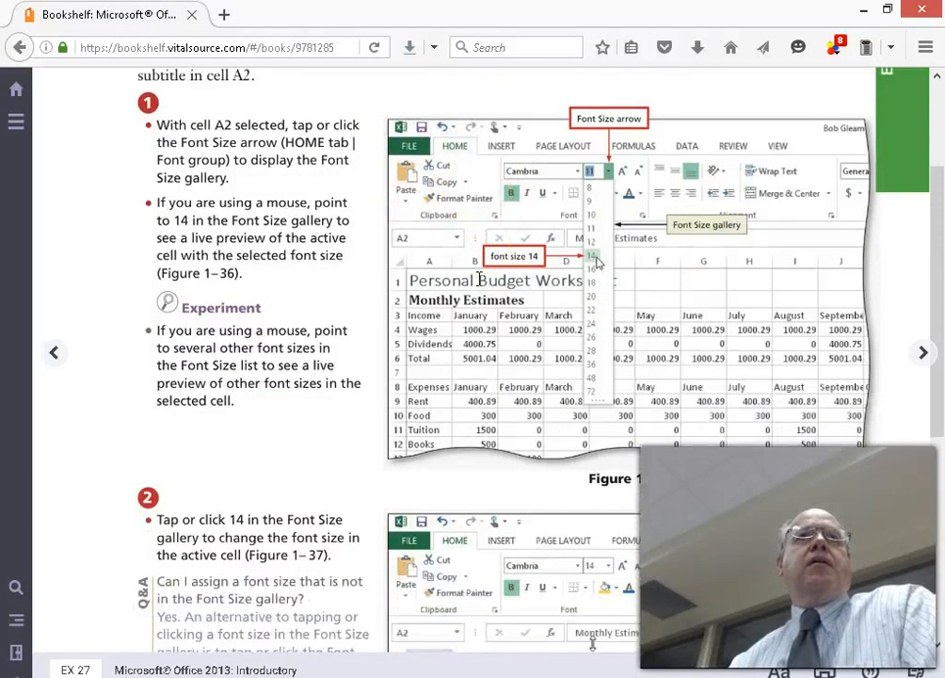
scroll(479, 279, "down", 2)
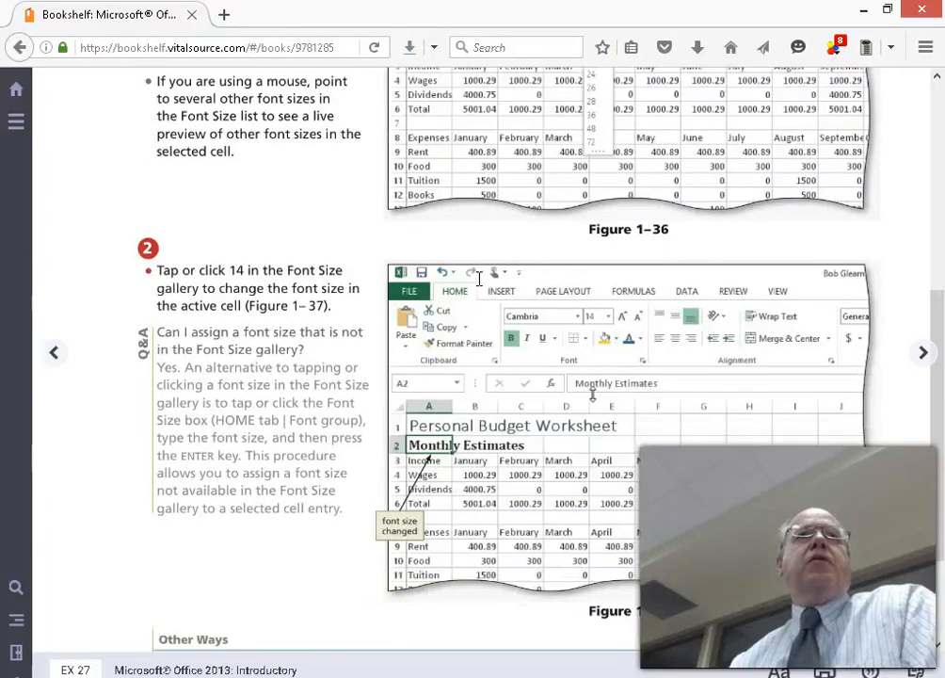
scroll(479, 278, "up", 7)
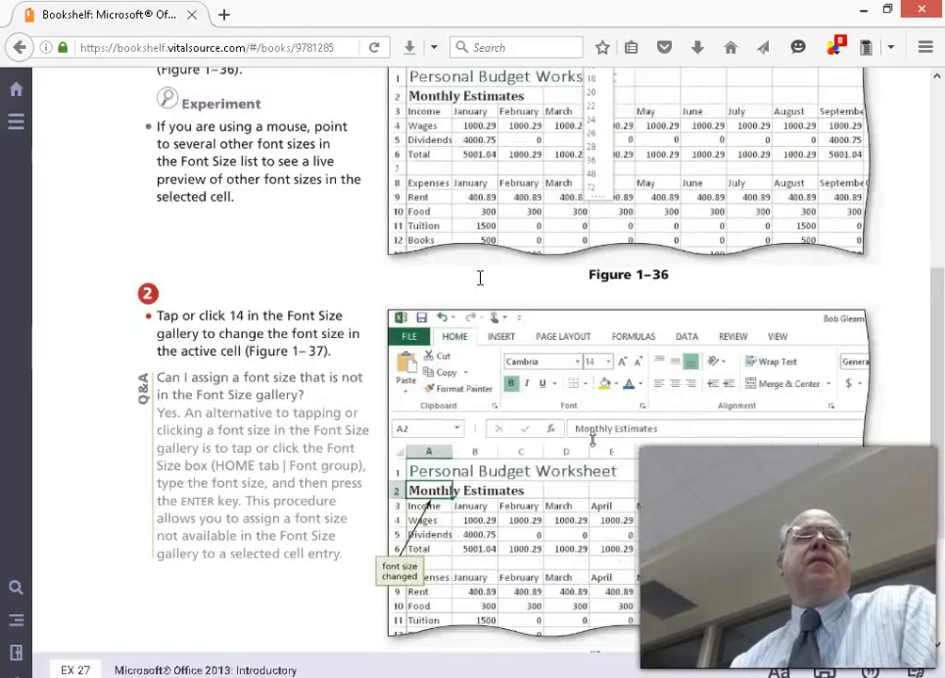
key("alt+Tab")
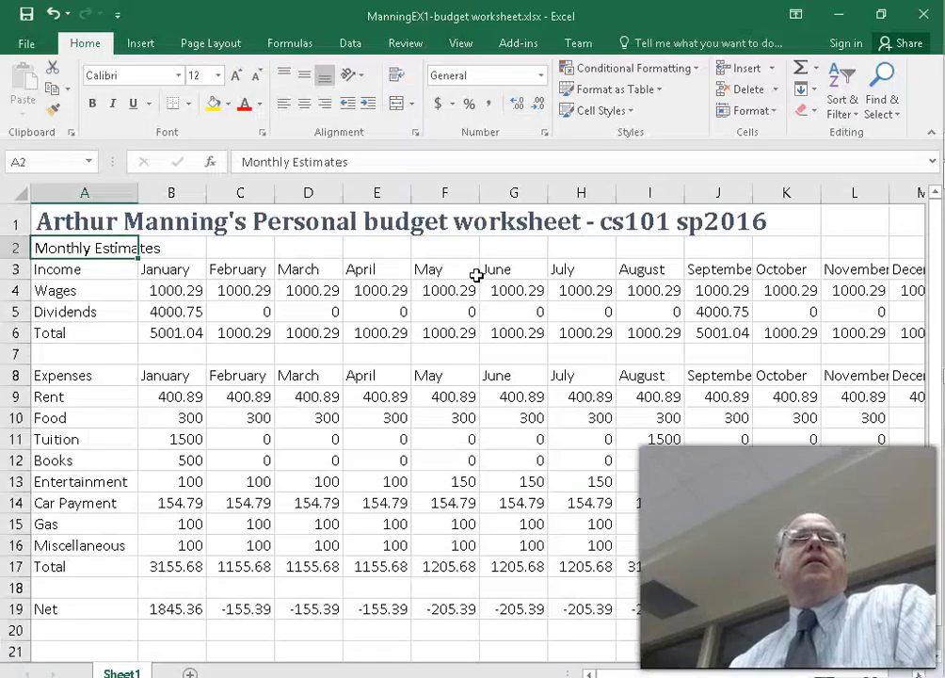
left_click(217, 75)
left_click(195, 184)
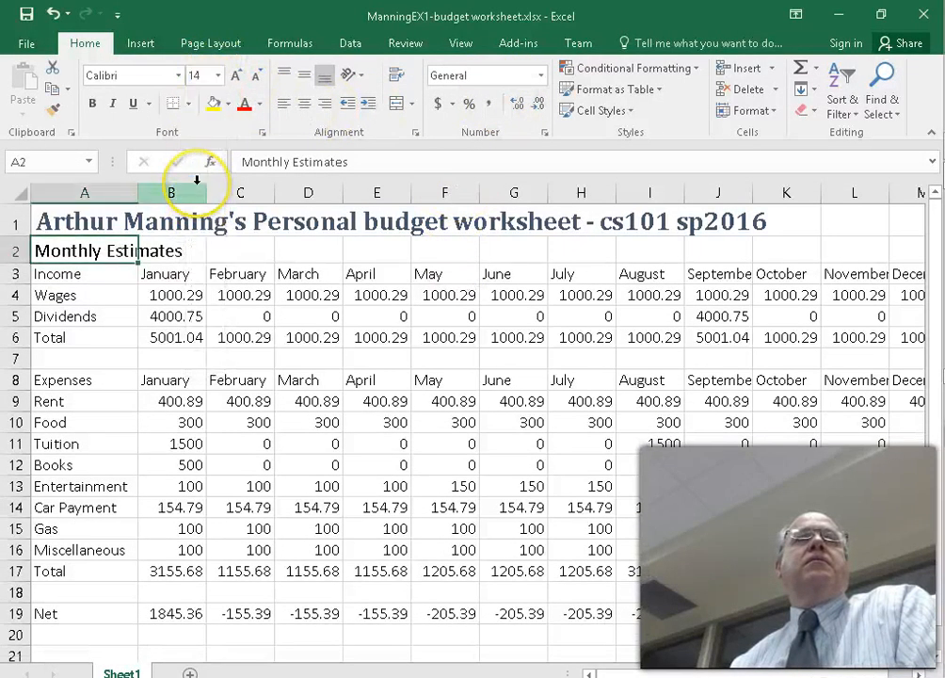
Go back to the bold instructions on textbook page EX 26, then return to Excel and bold the subtitle in cell A2.
key("alt+Tab")
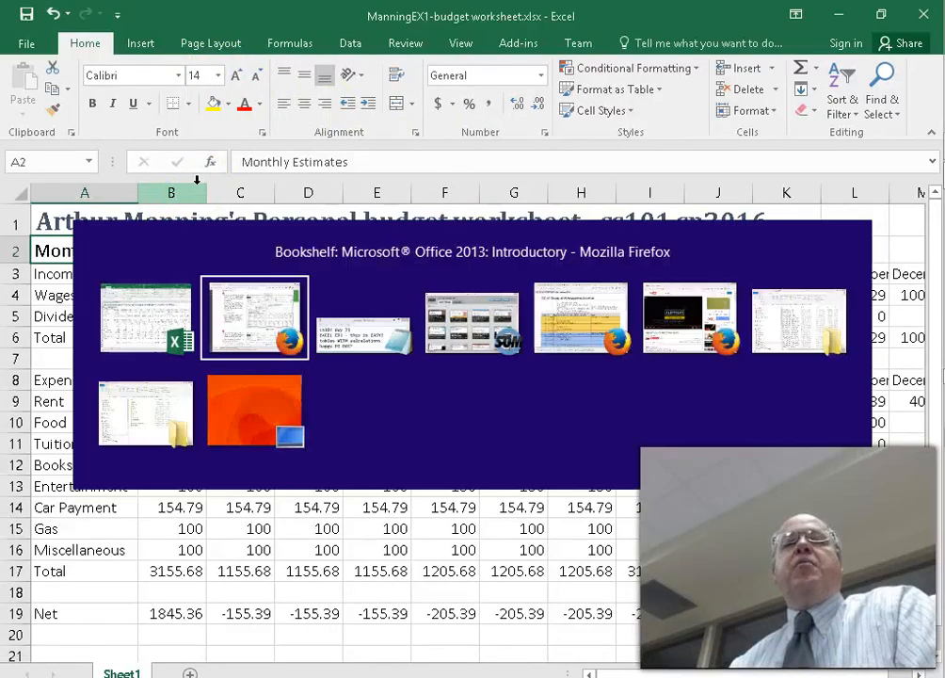
scroll(464, 280, "up", 3)
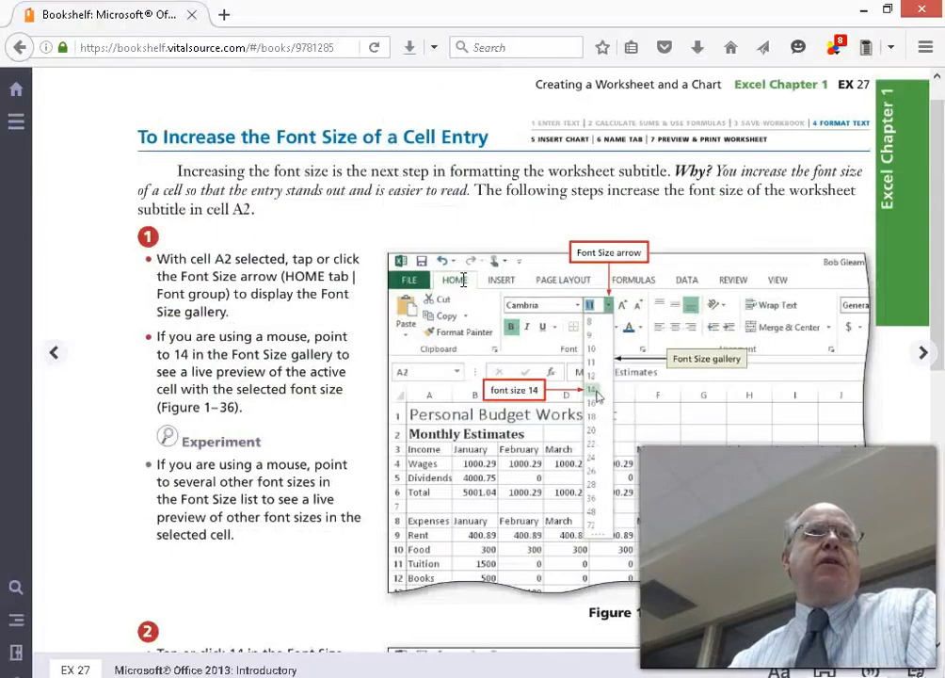
left_click(54, 352)
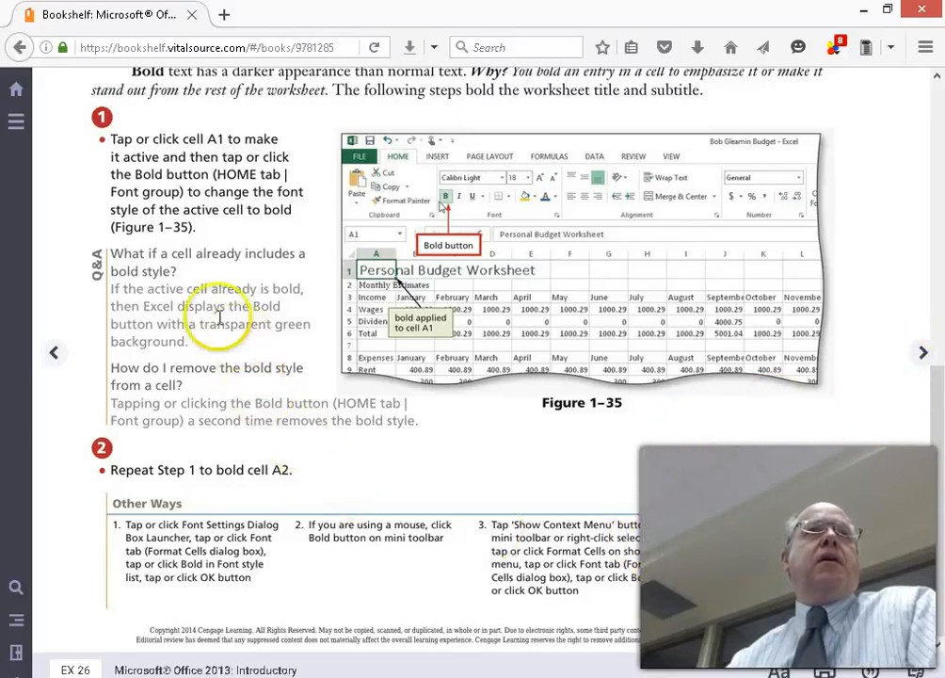
key("alt+Tab")
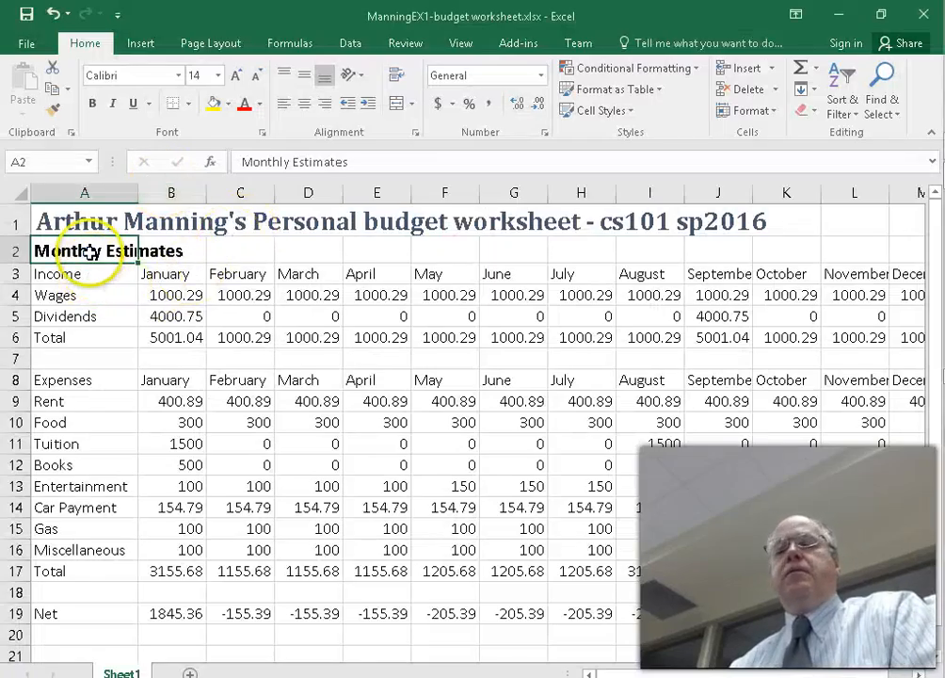
Switch to the textbook and read from page EX 27 through the To Change the Font Color of a Cell Entry steps on page EX 28.
key("alt+Tab")
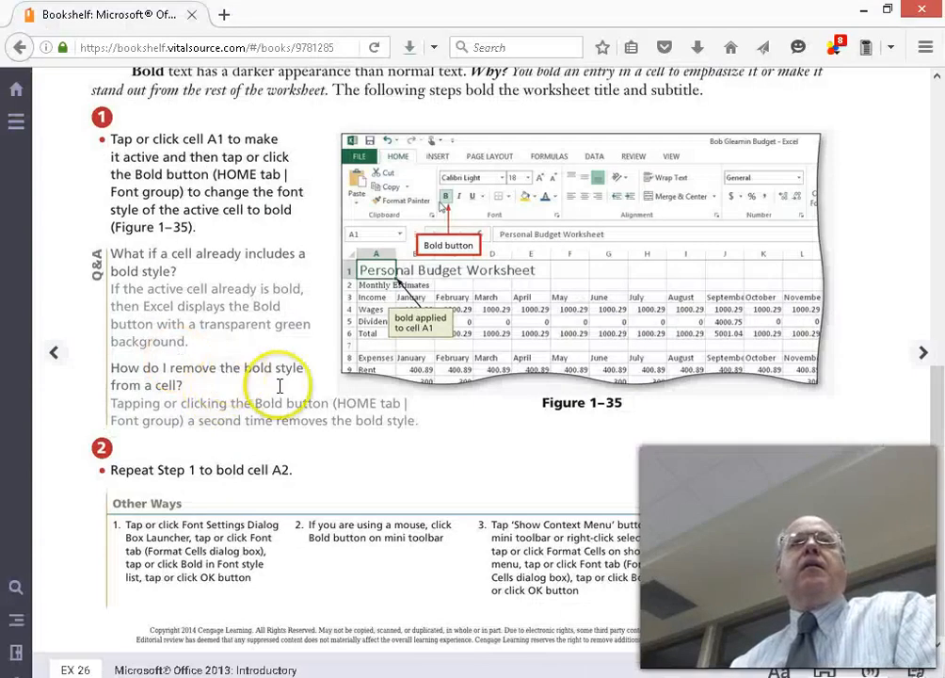
left_click(922, 354)
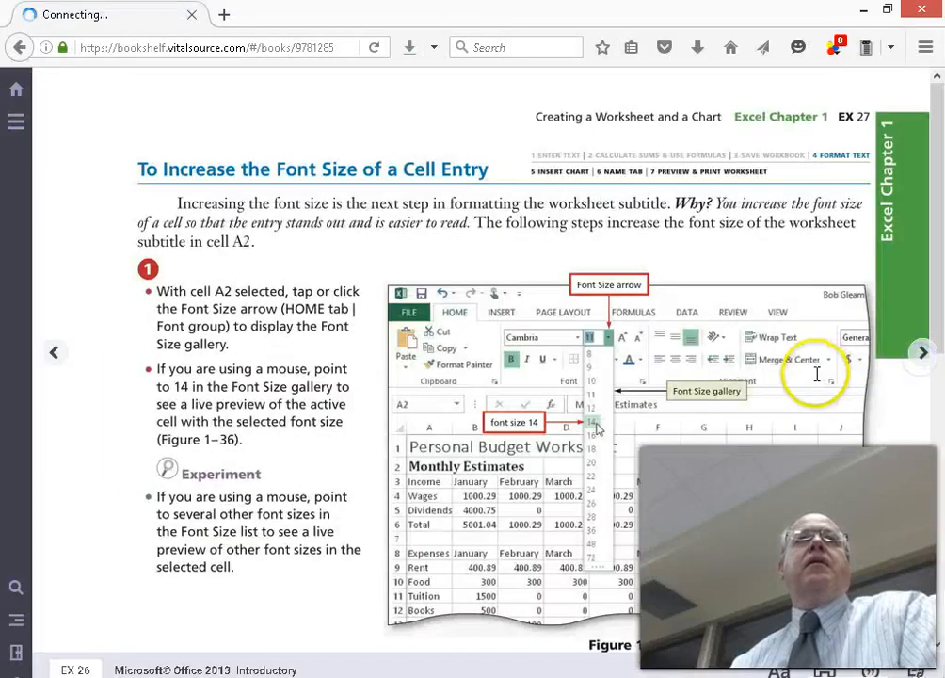
scroll(820, 388, "down", 2)
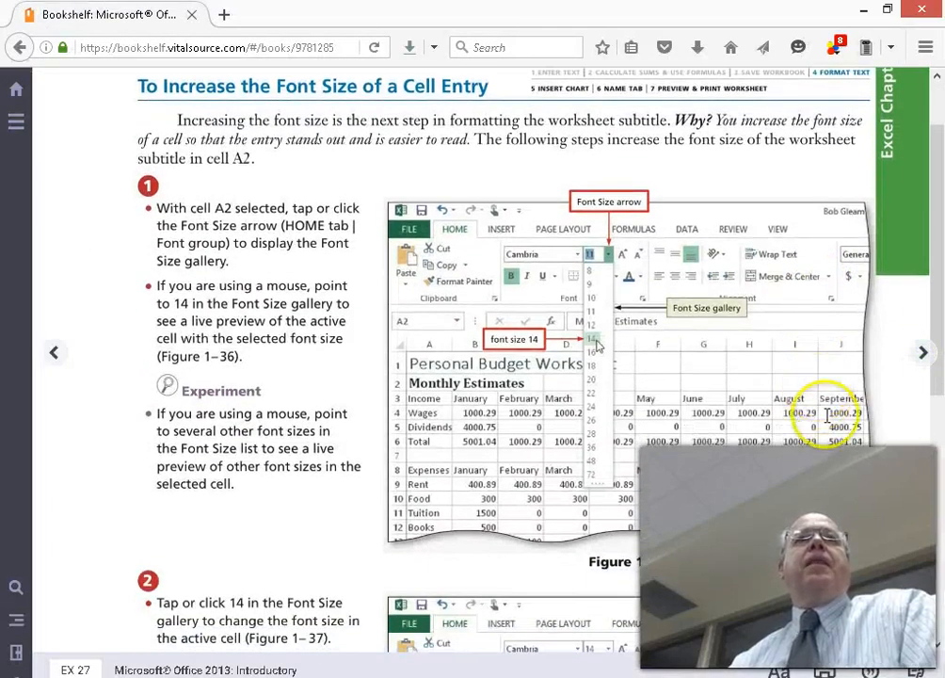
scroll(738, 427, "down", 10)
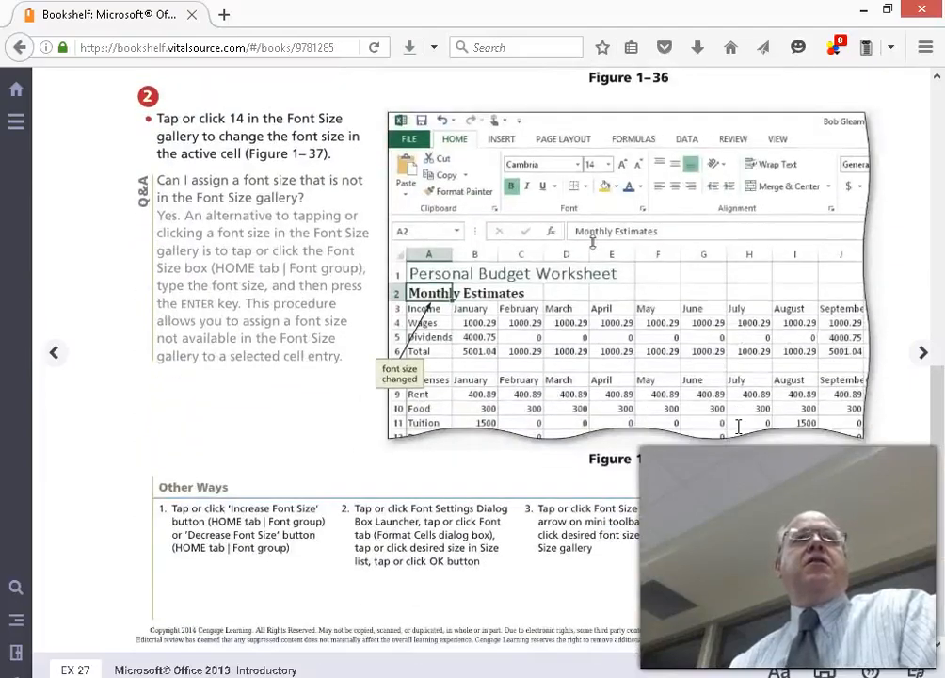
left_click(922, 356)
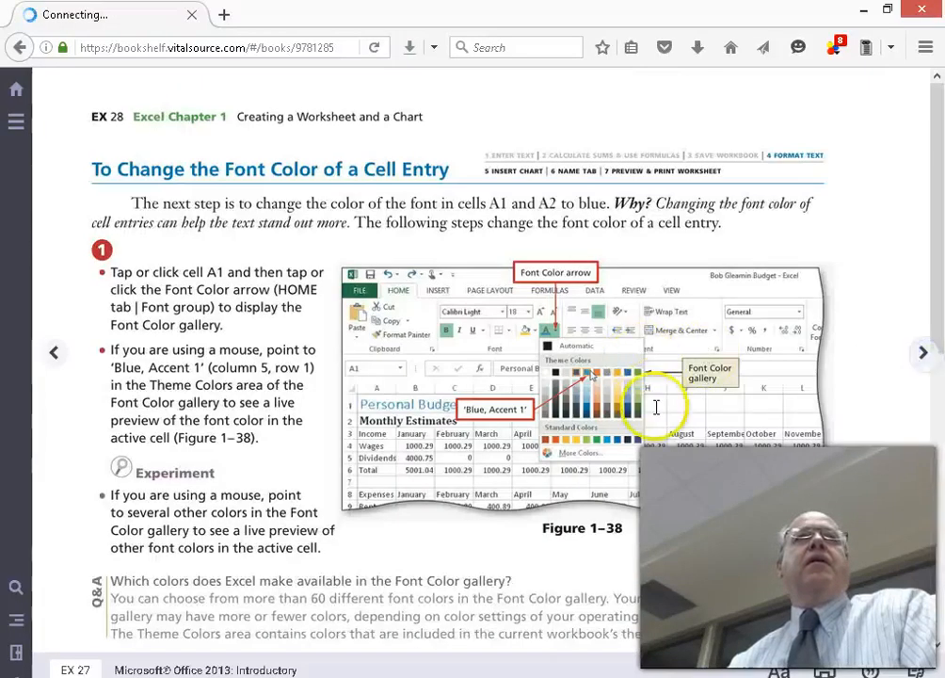
scroll(658, 407, "down", 2)
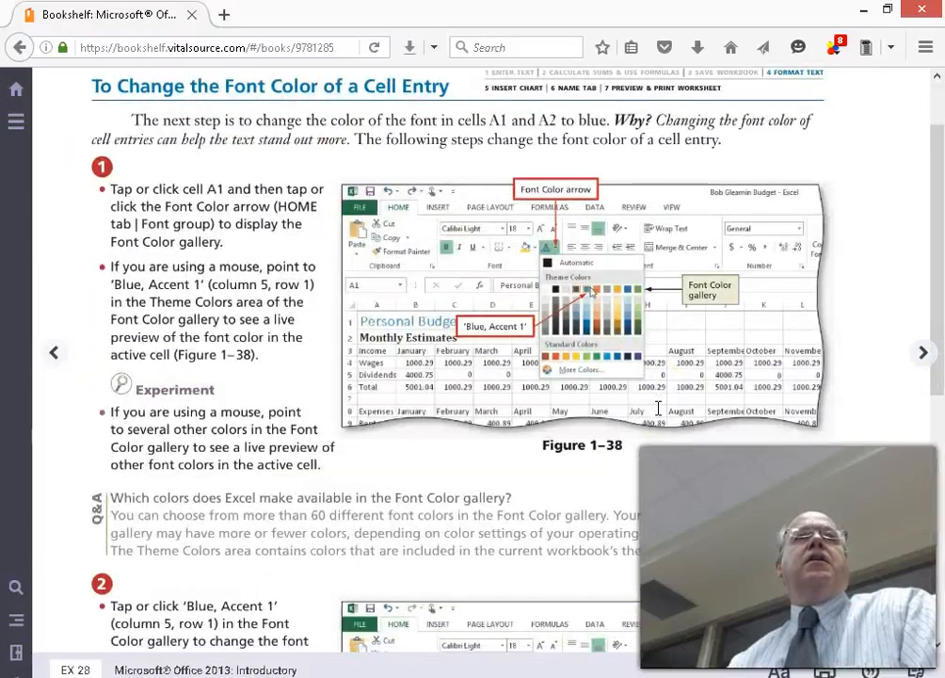
scroll(658, 408, "down", 5)
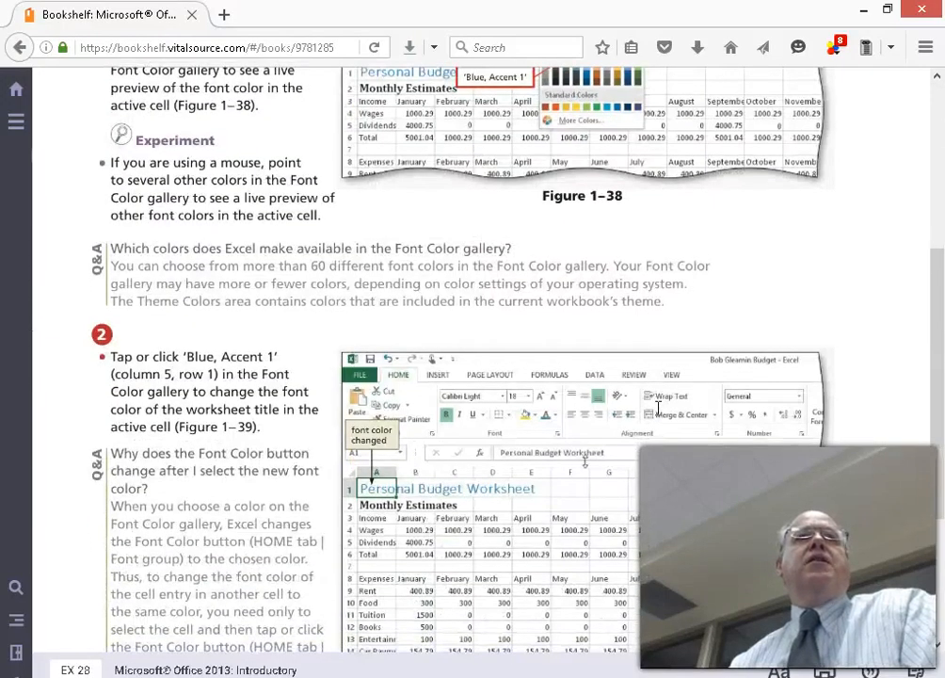
scroll(659, 408, "down", 5)
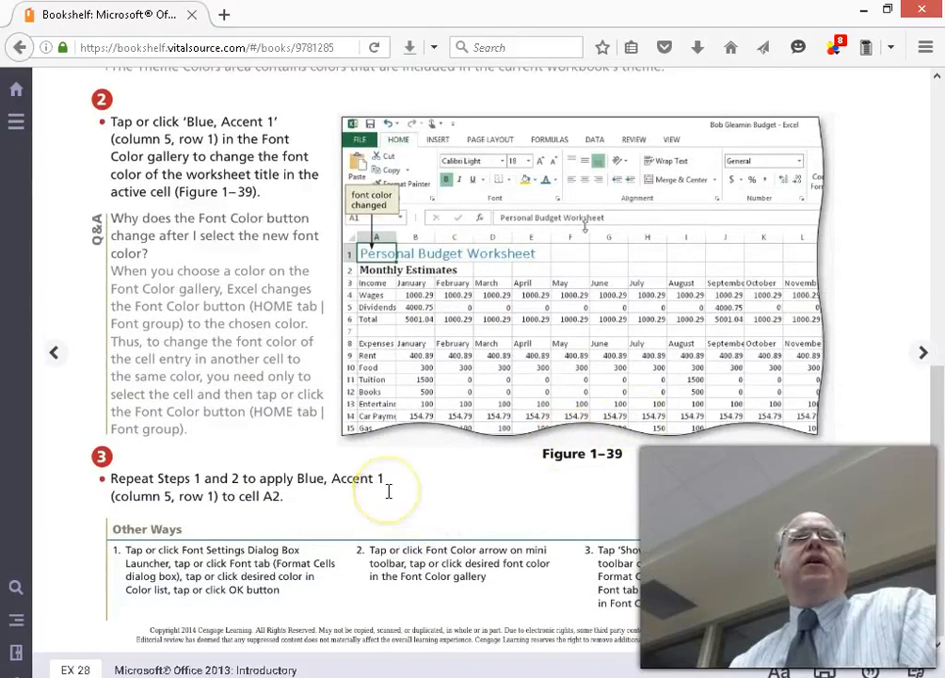
Switch to Excel and change the font color of the title and subtitle in cells A1:A2 to Blue, Accent 1.
key("alt+Tab")
left_click_drag(92, 223, 101, 256)
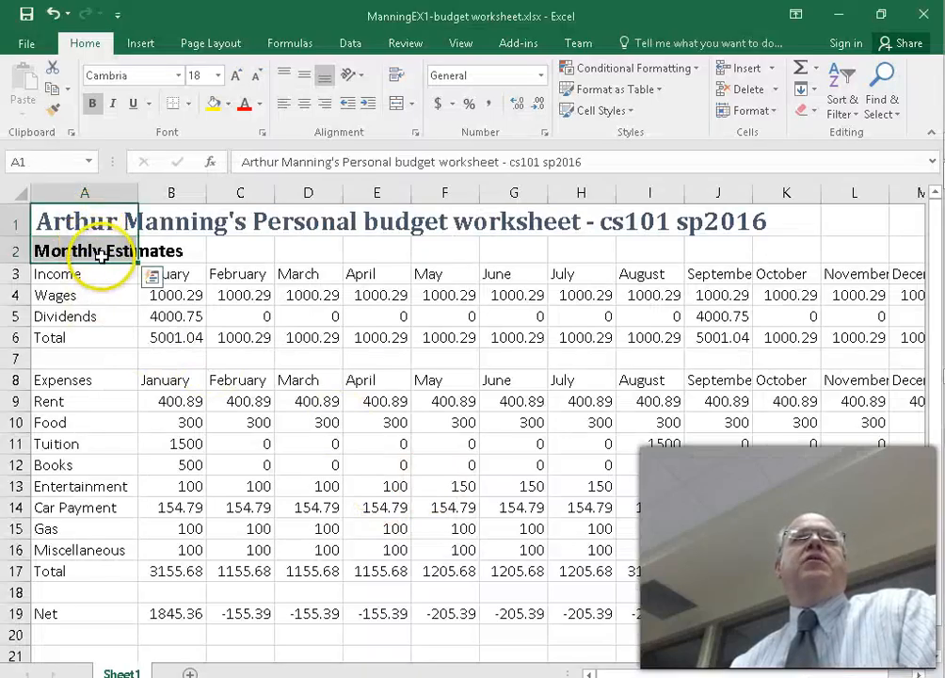
left_click(261, 104)
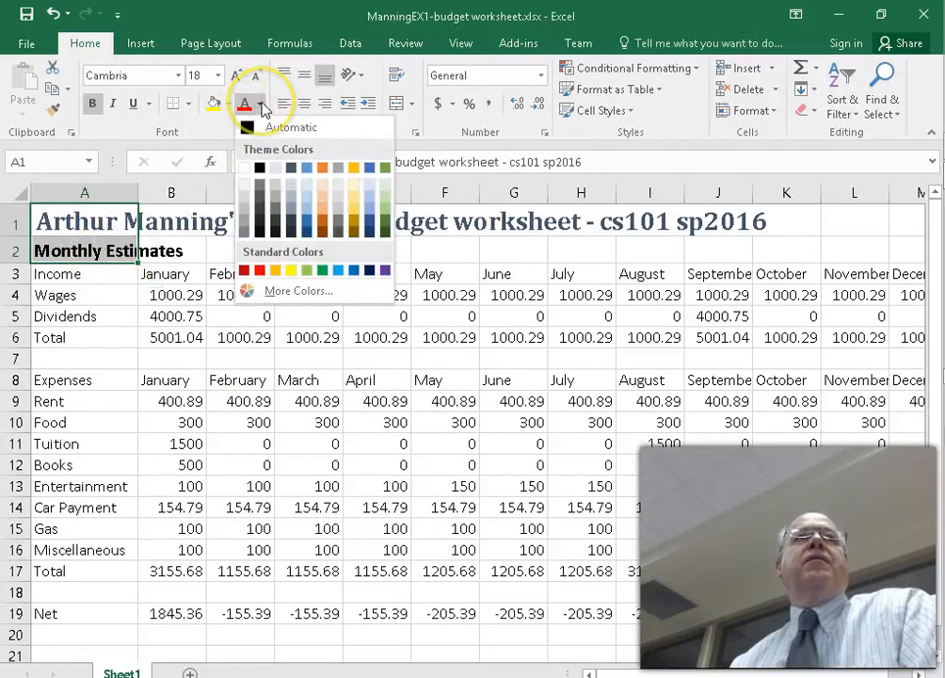
left_click(306, 168)
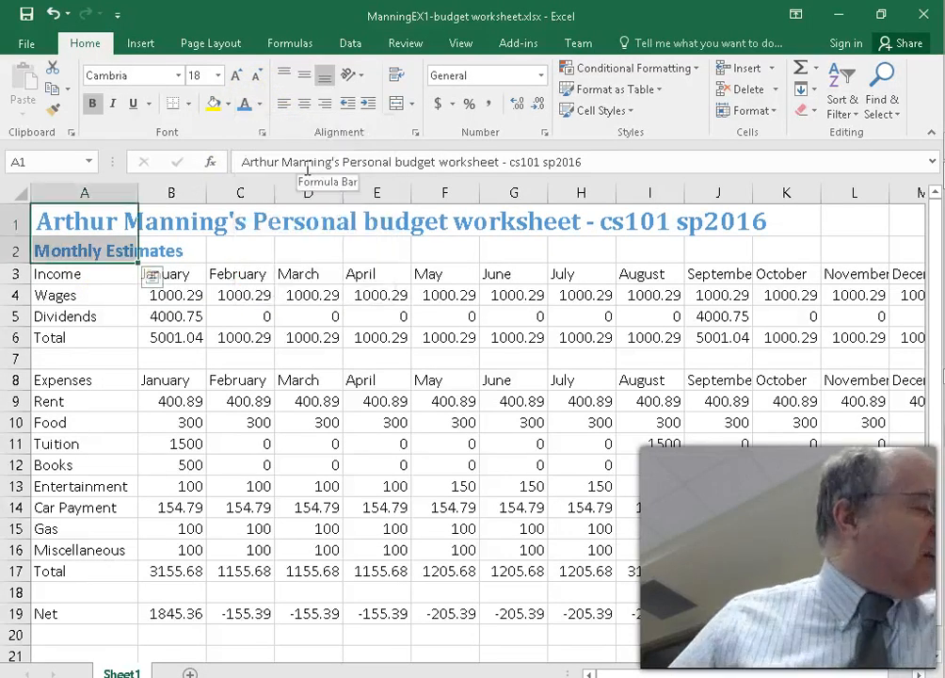
Read the merging steps on textbook page EX 29, then return to Excel and merge and center the title across A1:N1.
key("alt+Tab")
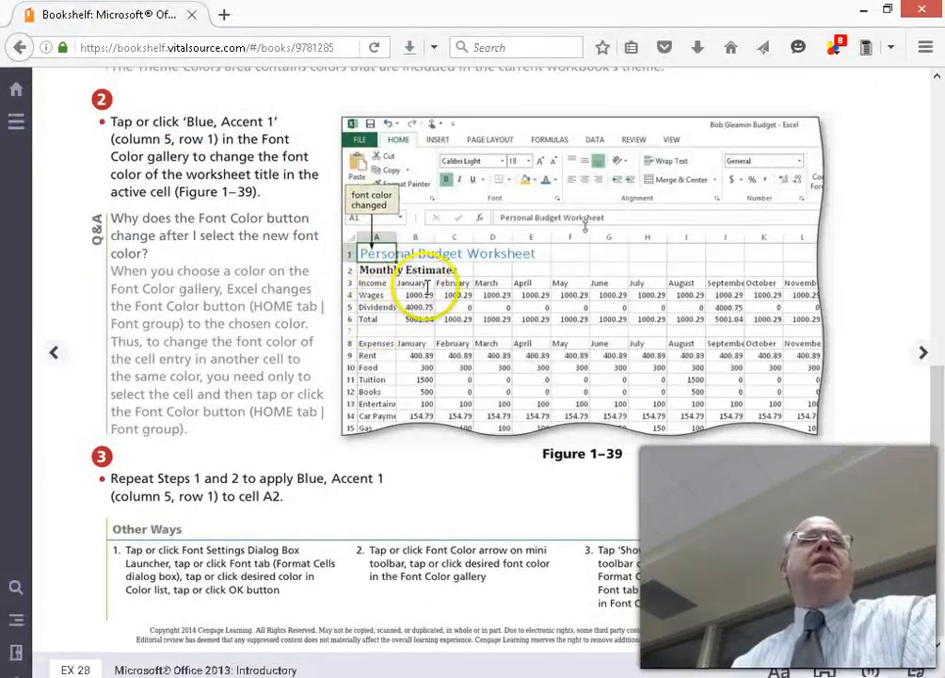
left_click(923, 354)
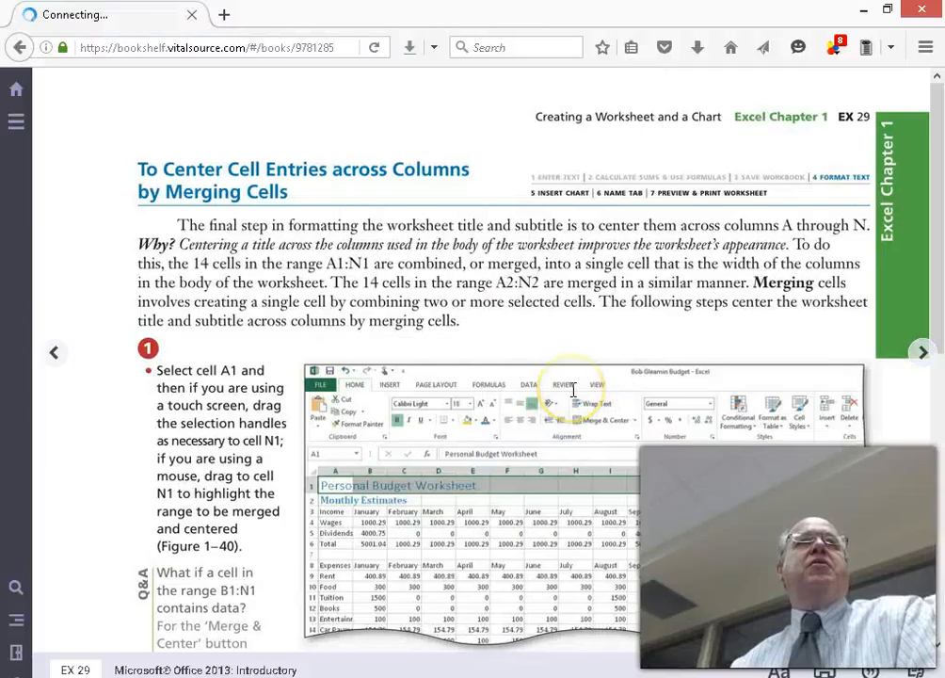
scroll(573, 389, "down", 2)
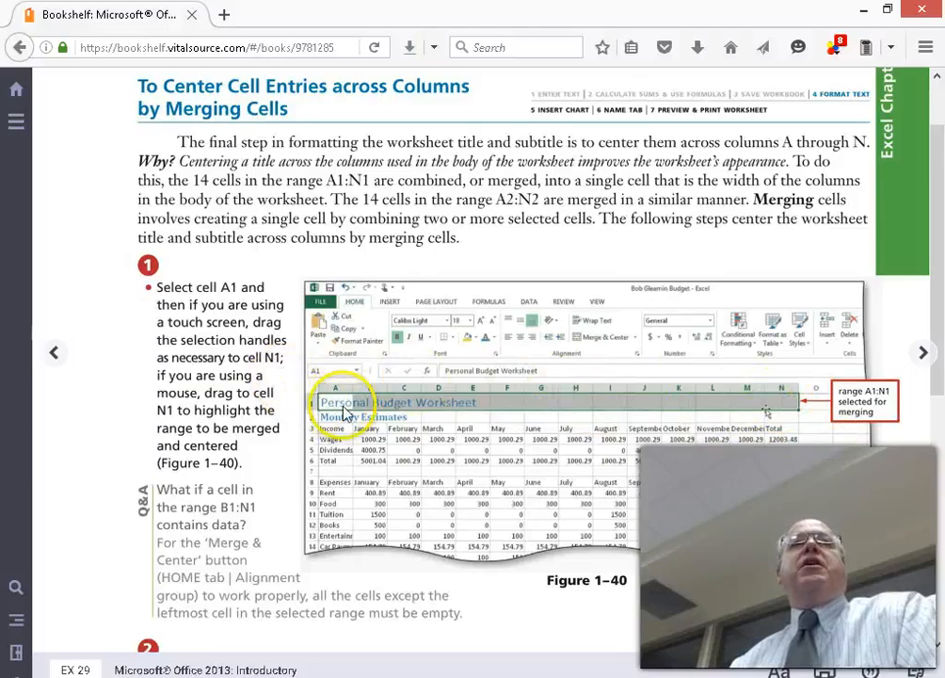
key("alt+Tab")
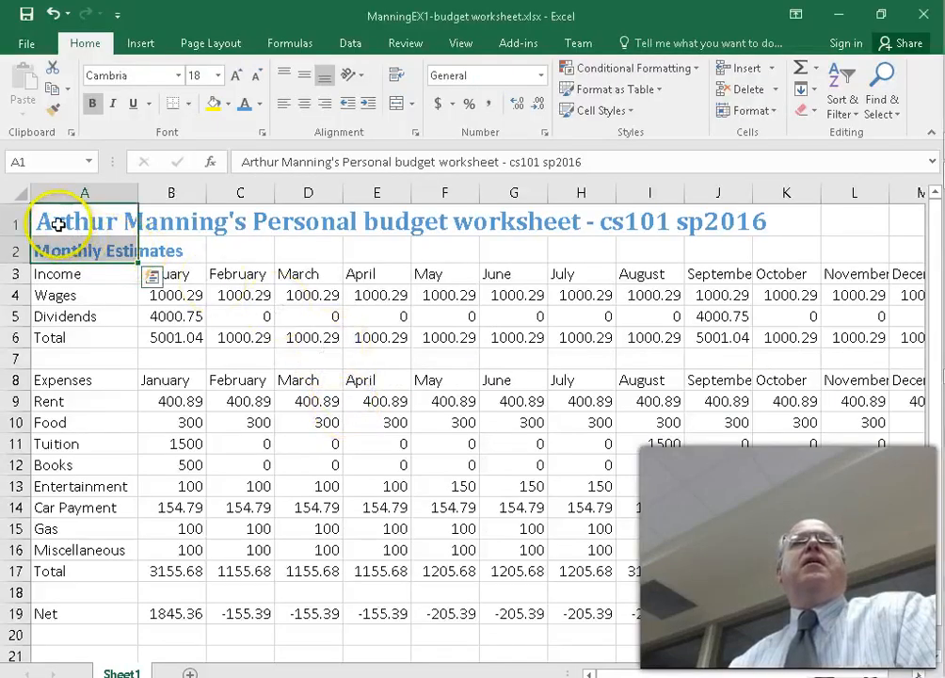
scroll(402, 326, "down", 1)
key("ctrl+q")
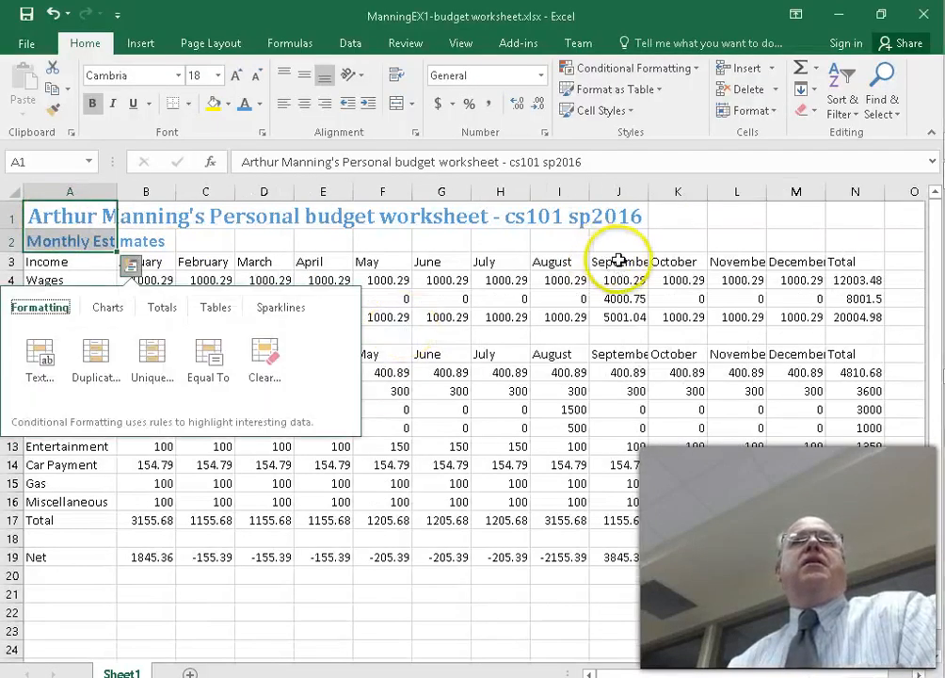
left_click_drag(863, 214, 76, 214)
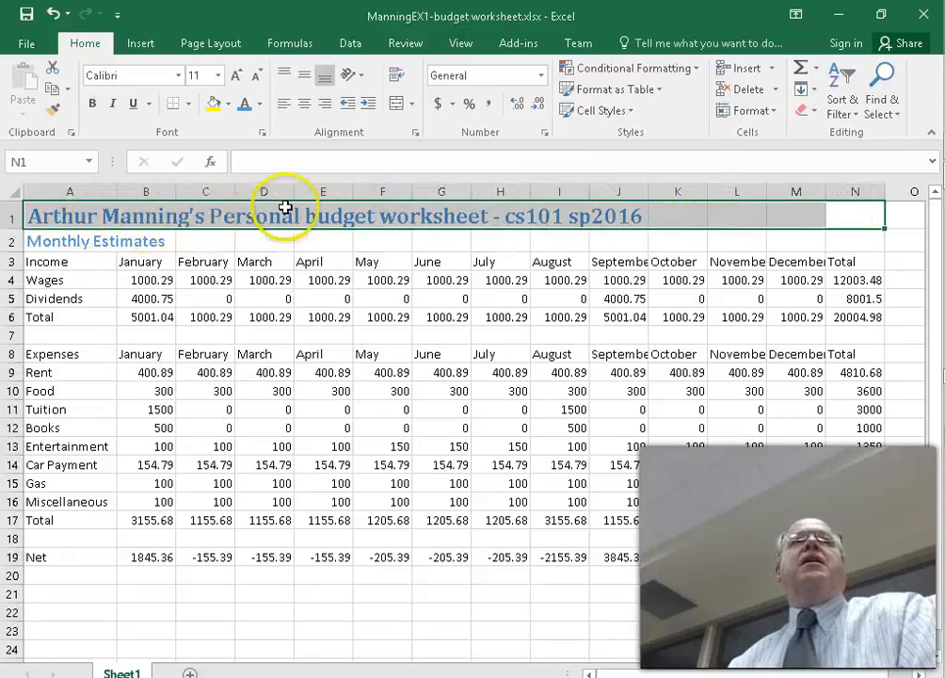
left_click(397, 105)
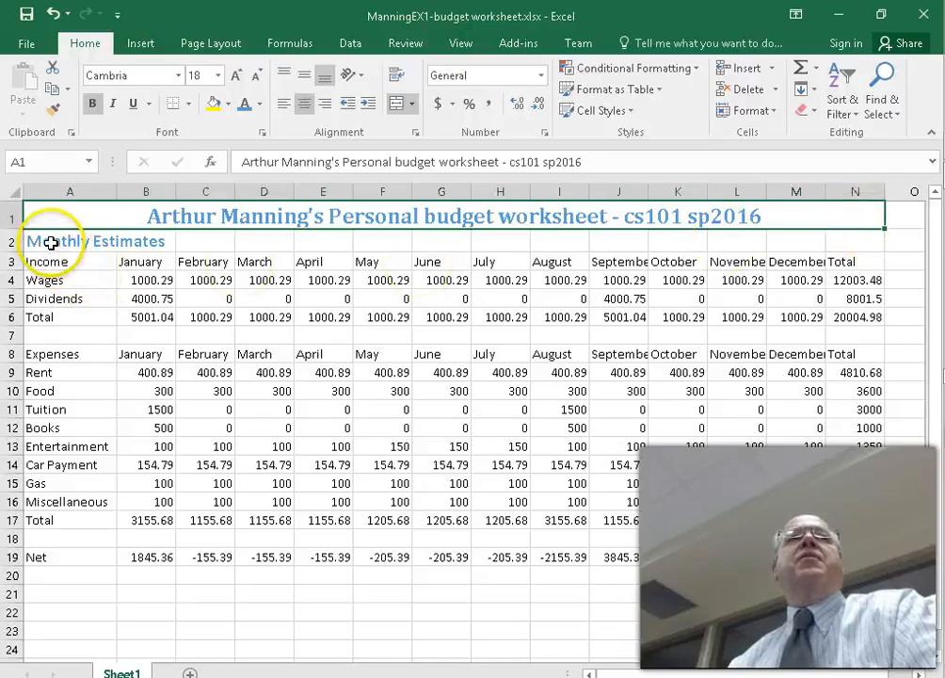
Merge and center the Monthly Estimates subtitle across cells A2:N2.
left_click_drag(51, 243, 840, 243)
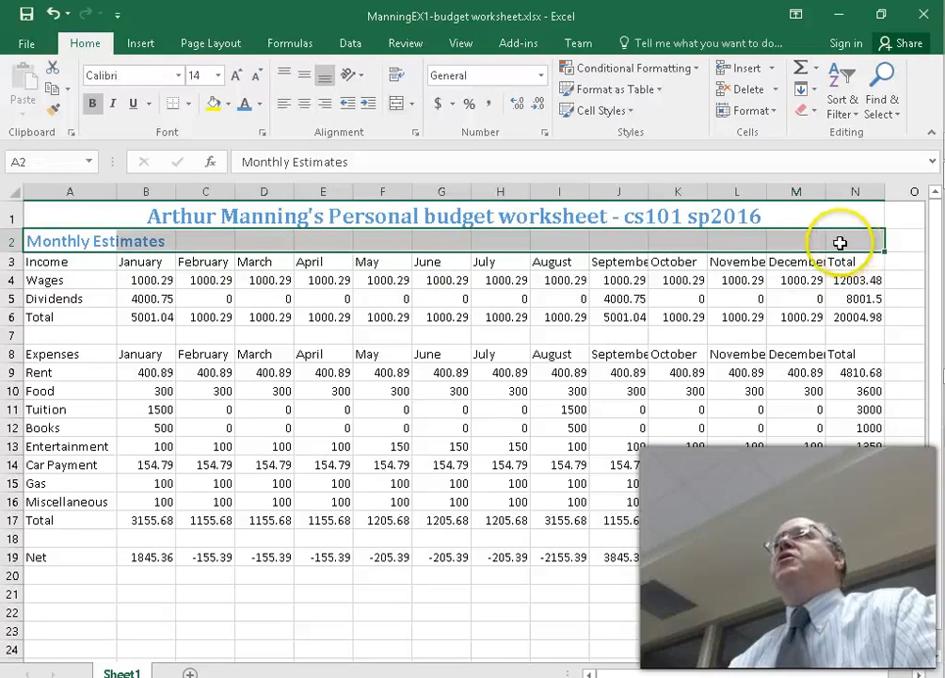
left_click(398, 109)
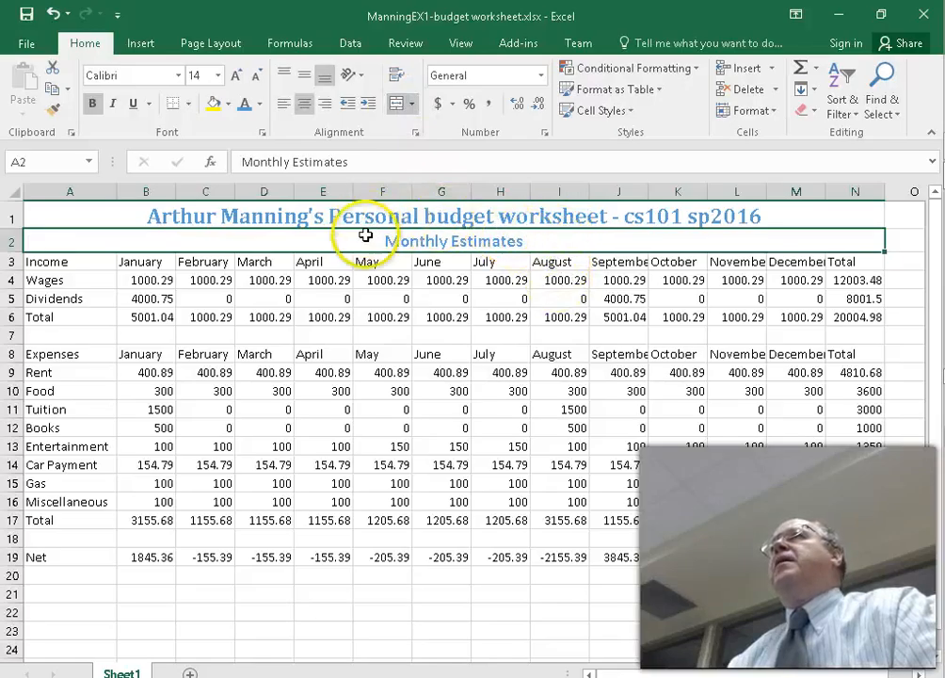
left_click(359, 317)
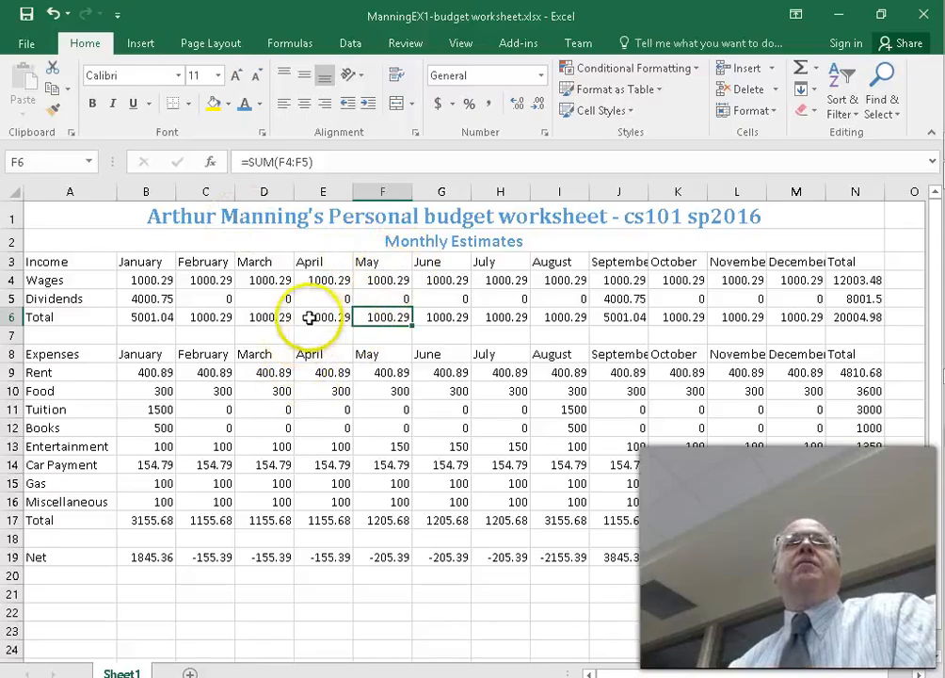
Read the cell style steps on textbook page EX 30, then in Excel apply the Heading 1 style to A3:N3 and A8:N8.
key("alt+Tab")
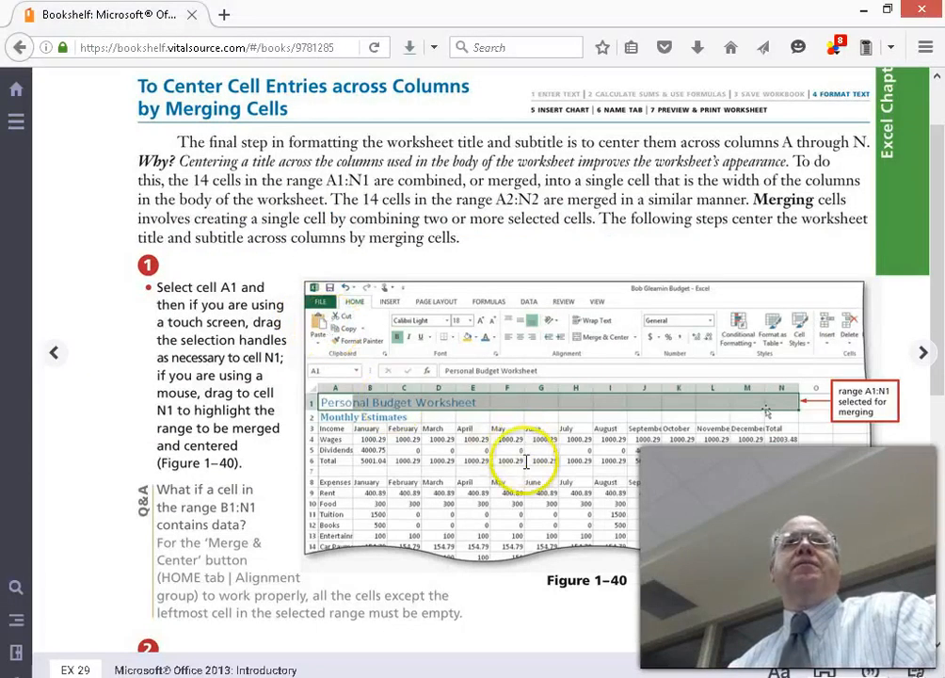
scroll(675, 494, "down", 2)
scroll(676, 494, "down", 5)
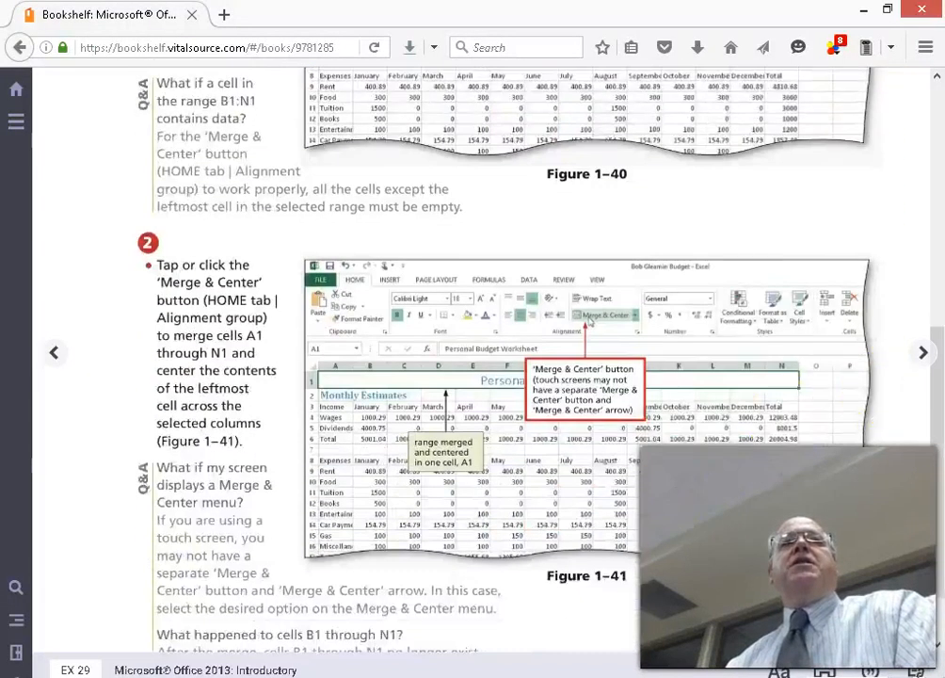
left_click(921, 353)
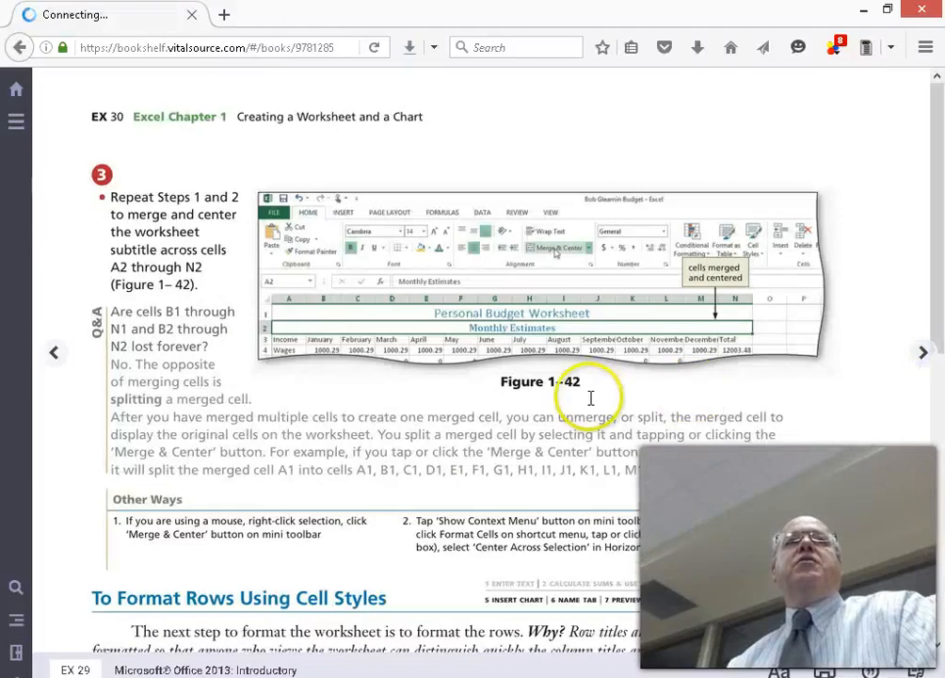
scroll(591, 399, "down", 2)
scroll(591, 399, "down", 6)
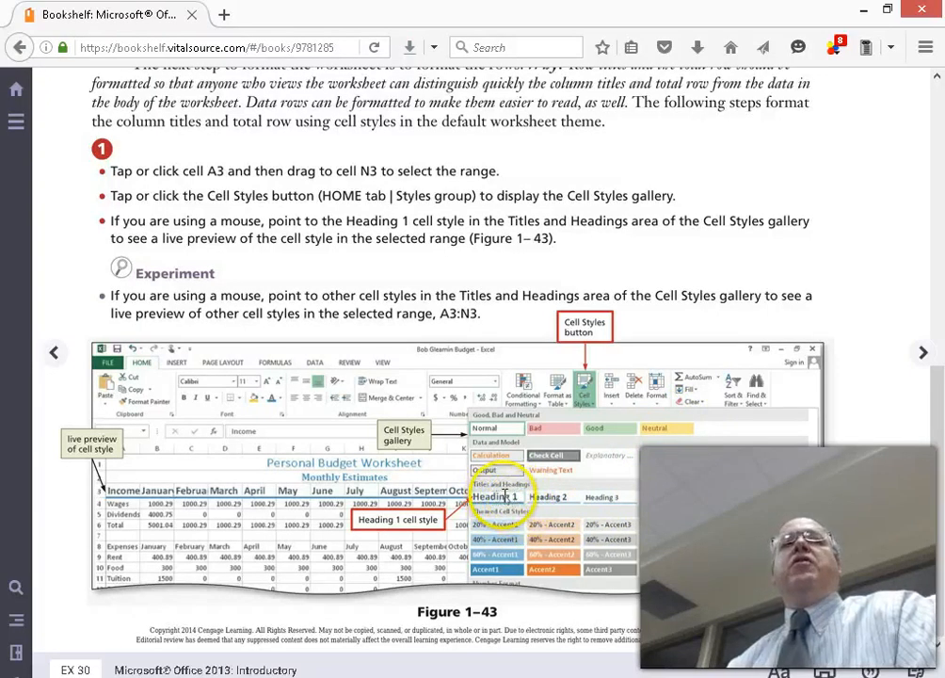
key("alt+Tab")
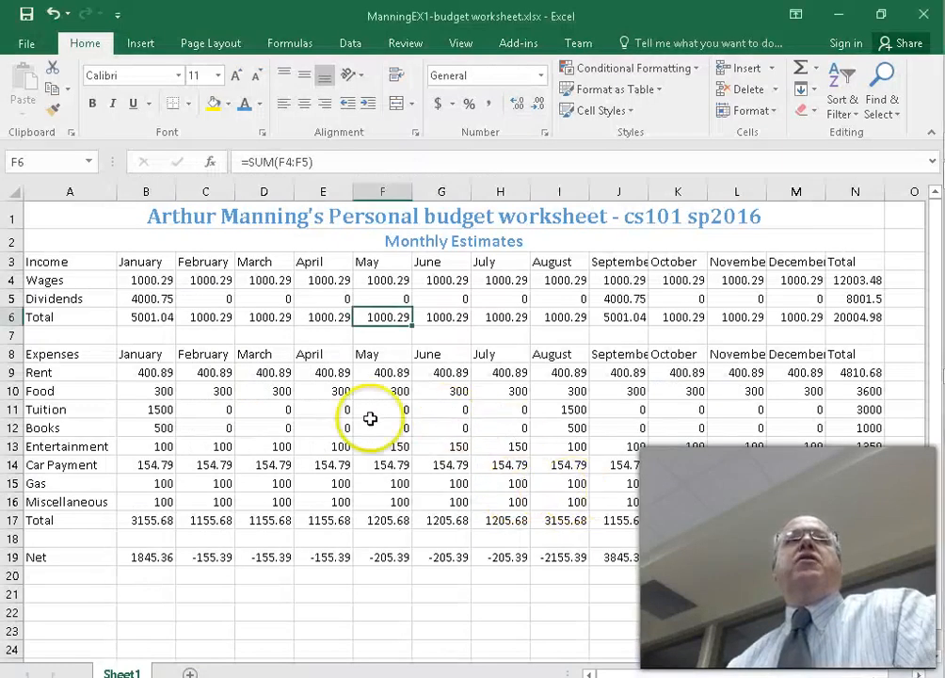
left_click_drag(36, 262, 862, 265)
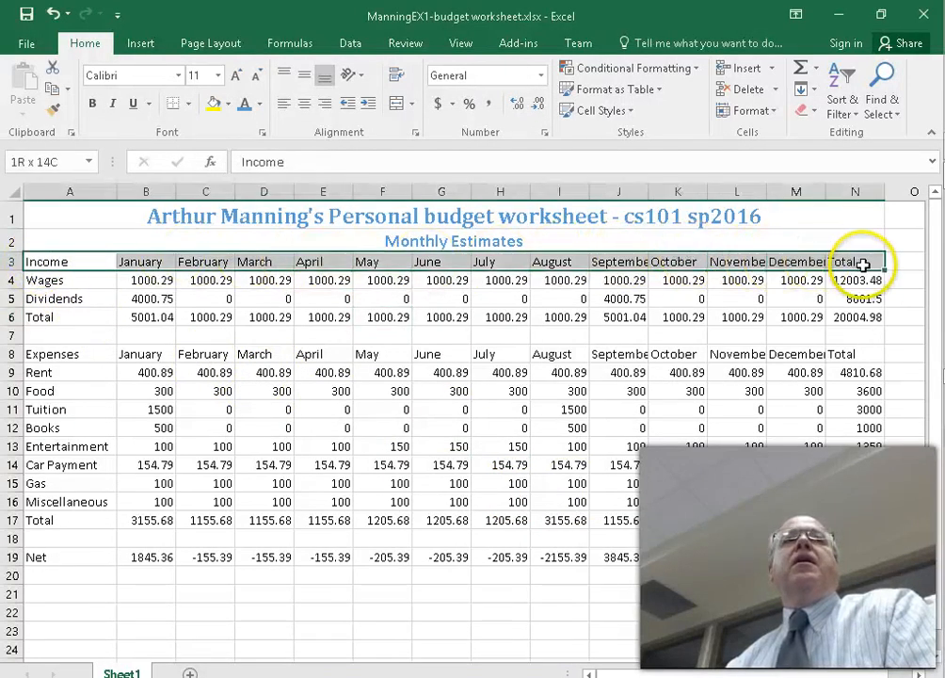
left_click_drag(63, 355, 874, 351)
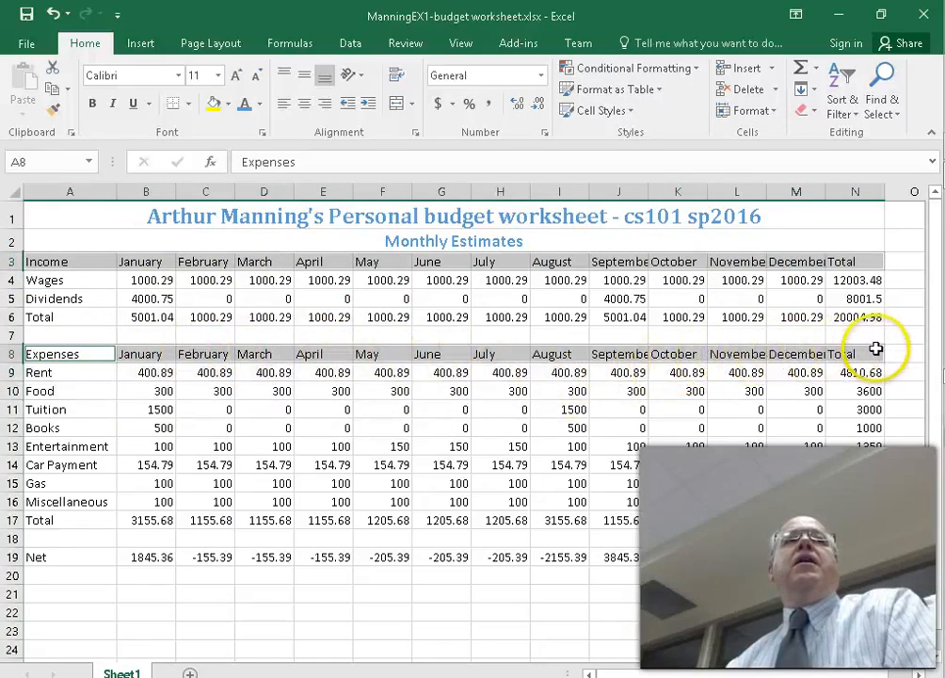
left_click(634, 113)
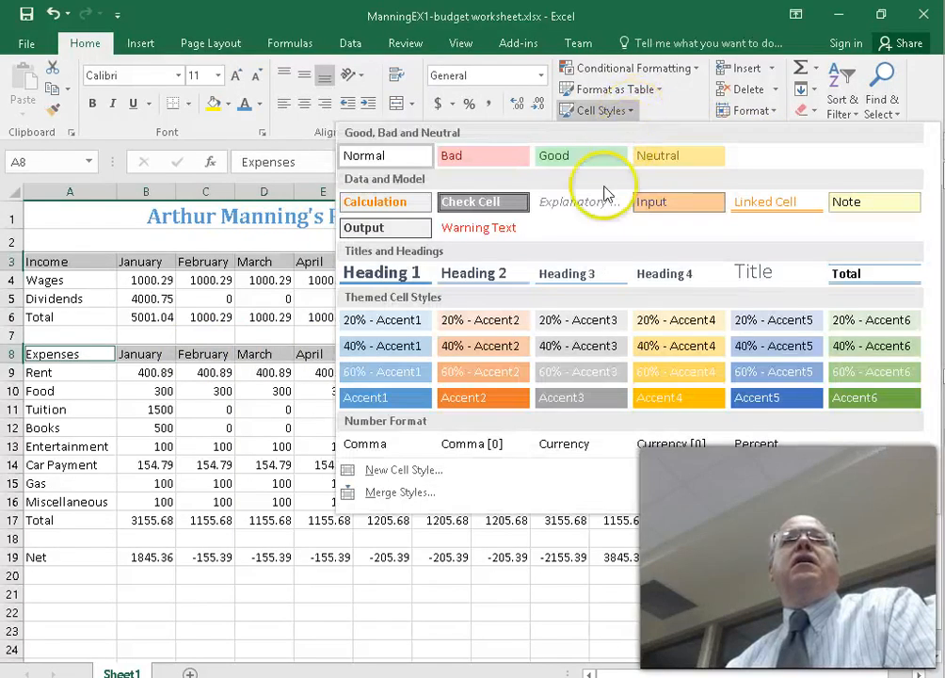
left_click(381, 275)
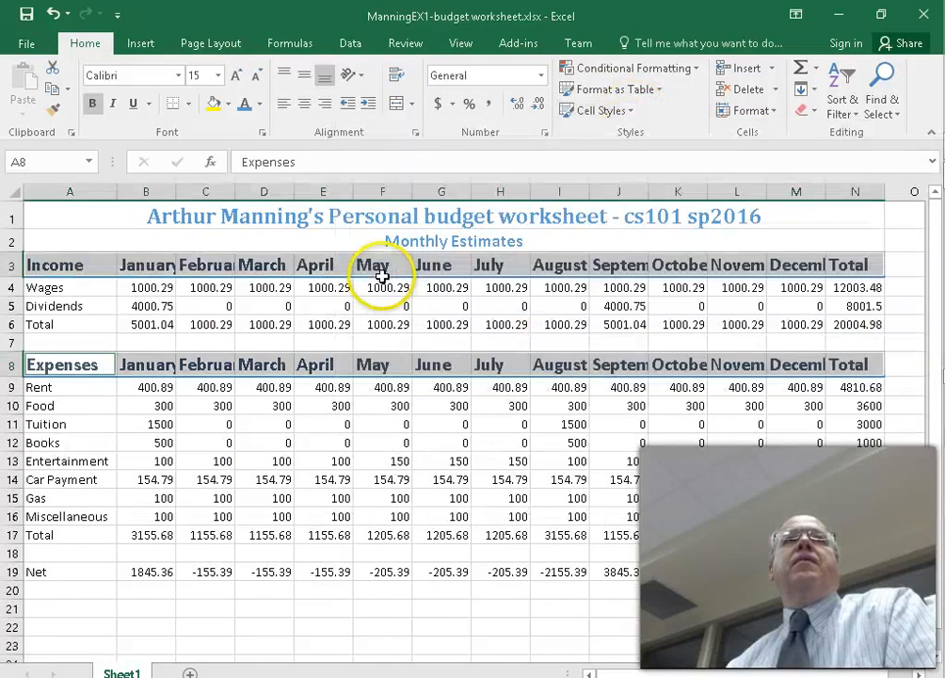
Recheck textbook page EX 30, then in Excel apply the Total cell style to the Total rows 6 and 17.
key("alt+Tab")
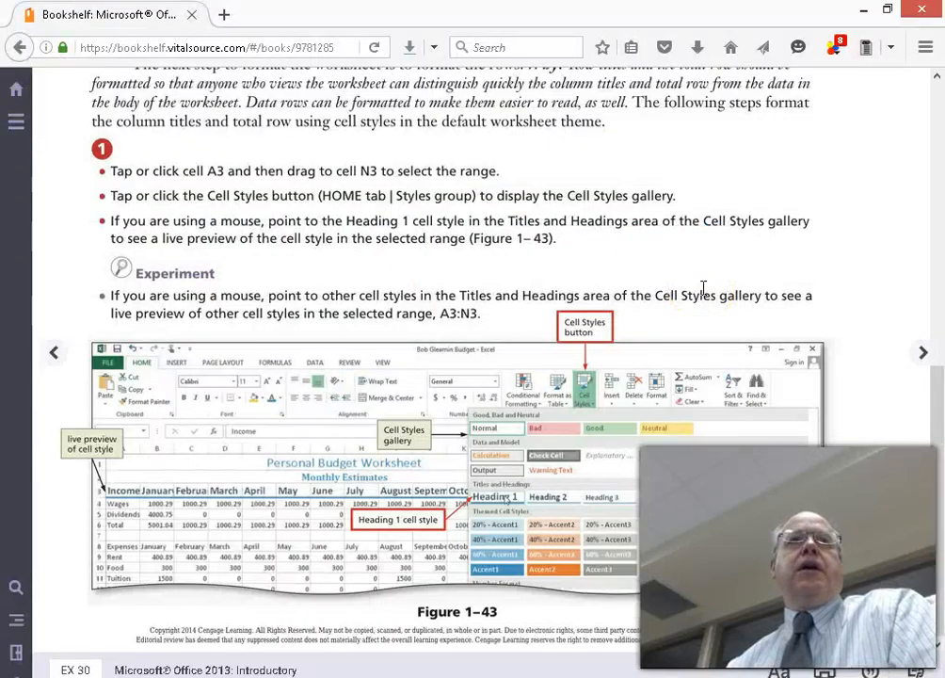
key("alt+Tab")
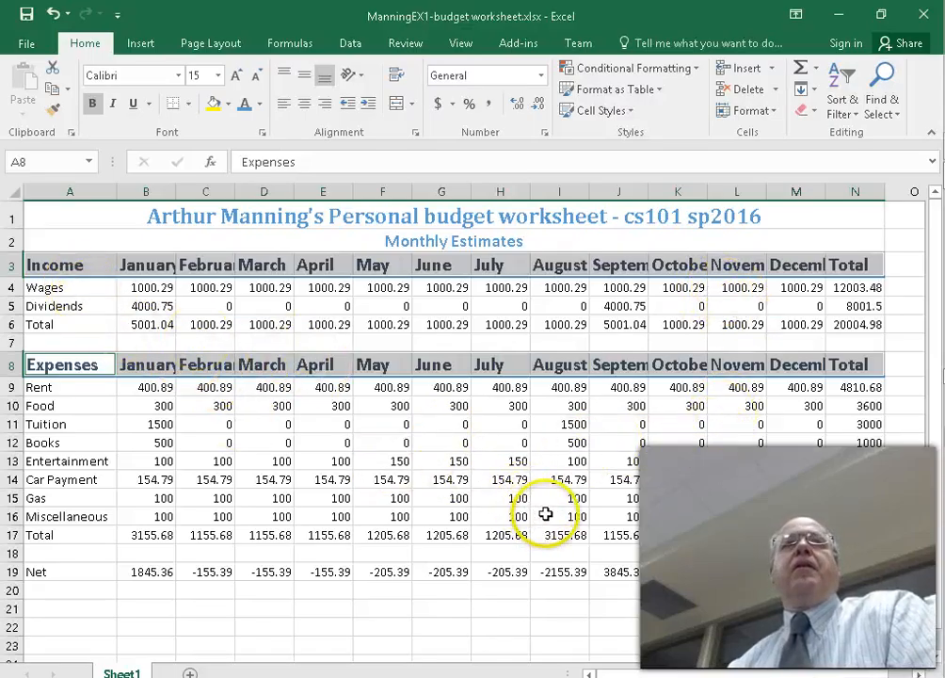
key("alt+Tab")
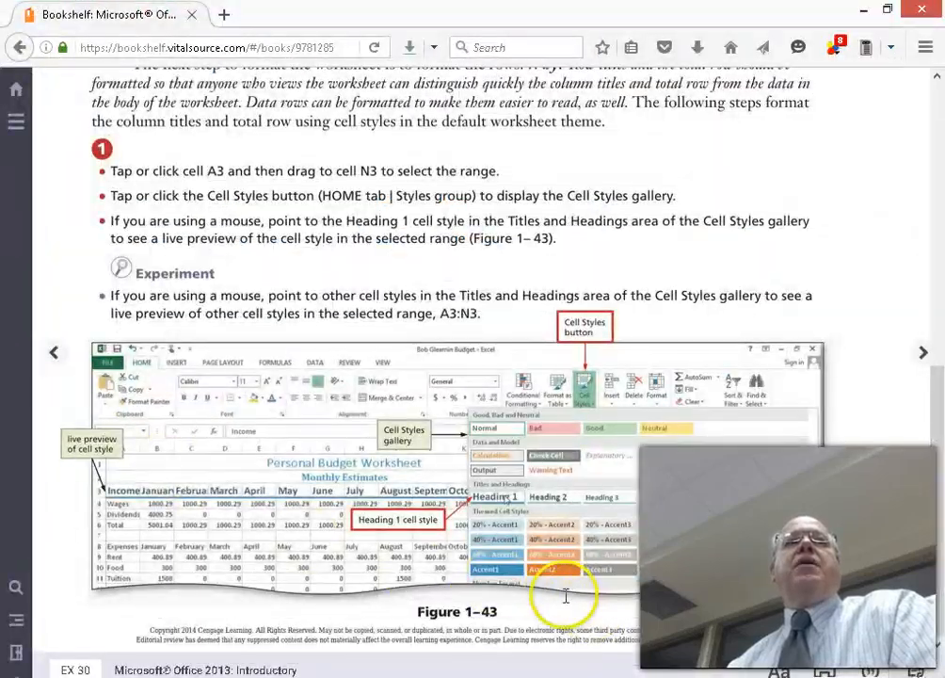
key("alt+Tab")
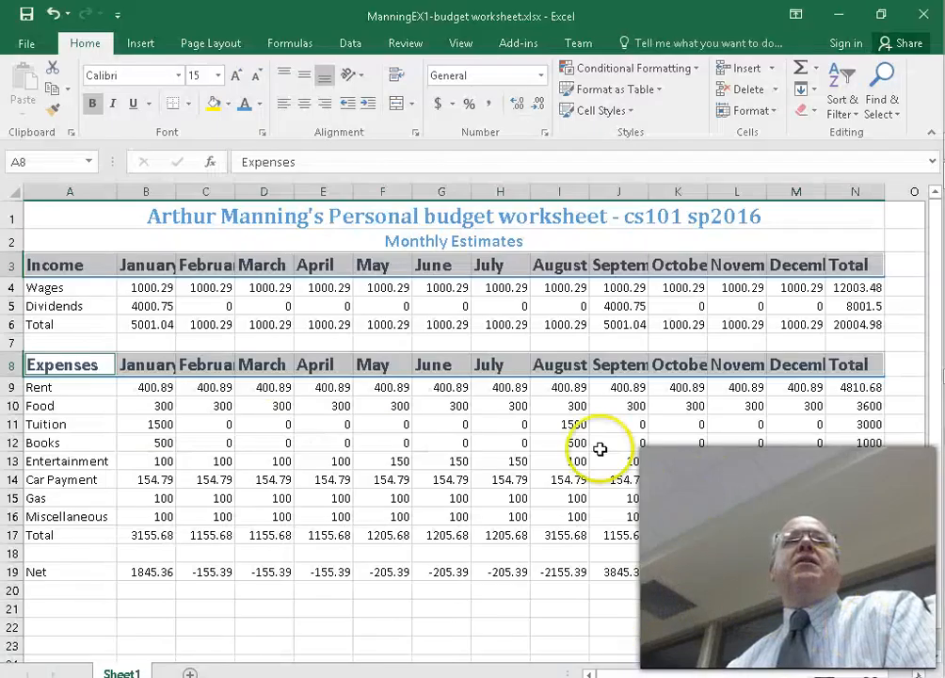
left_click_drag(47, 323, 861, 323)
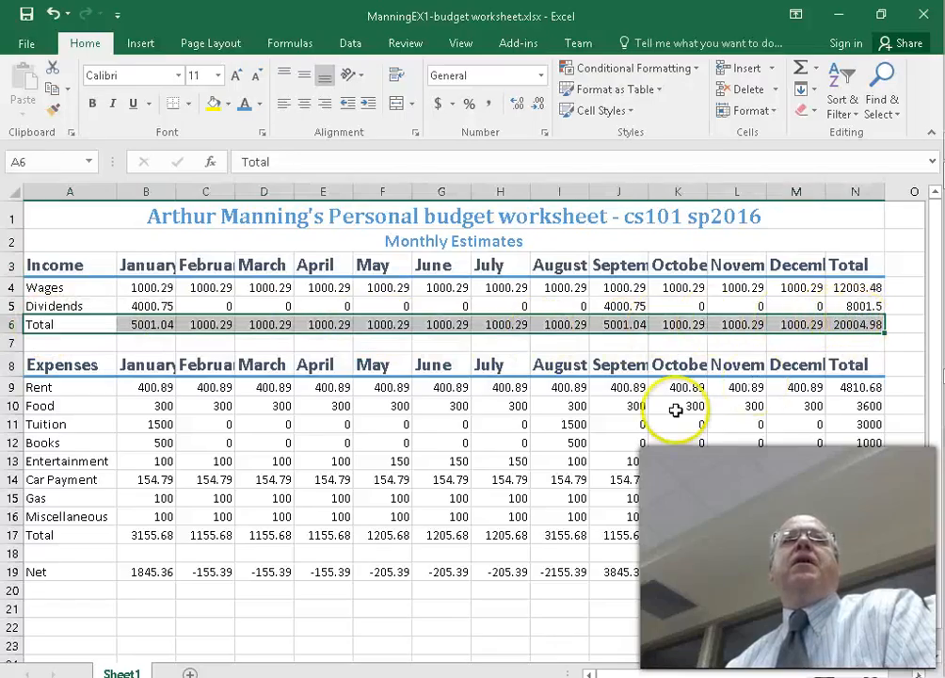
left_click_drag(56, 535, 803, 534)
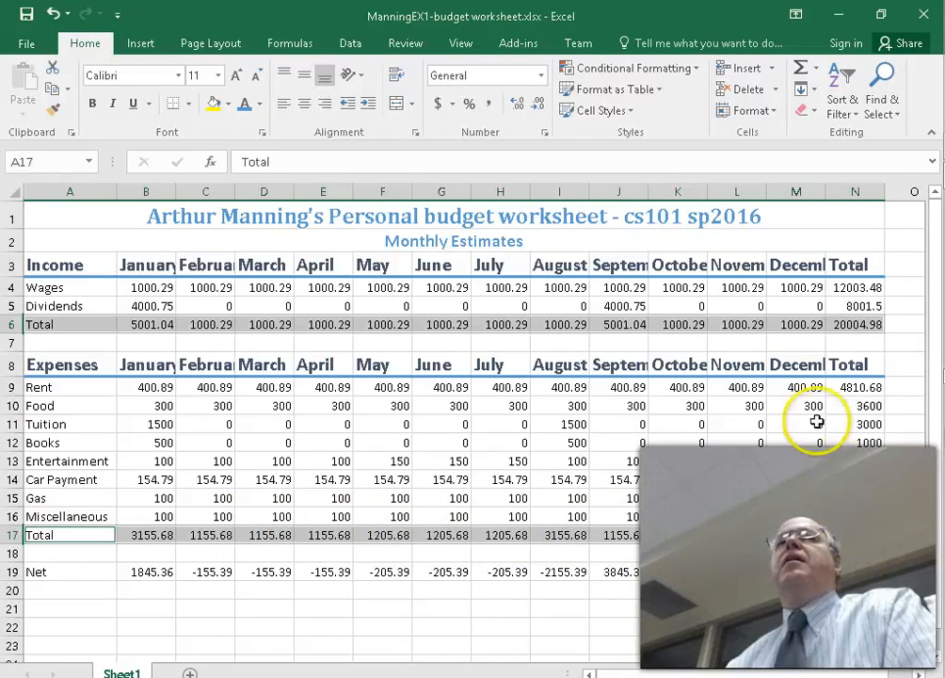
left_click(635, 115)
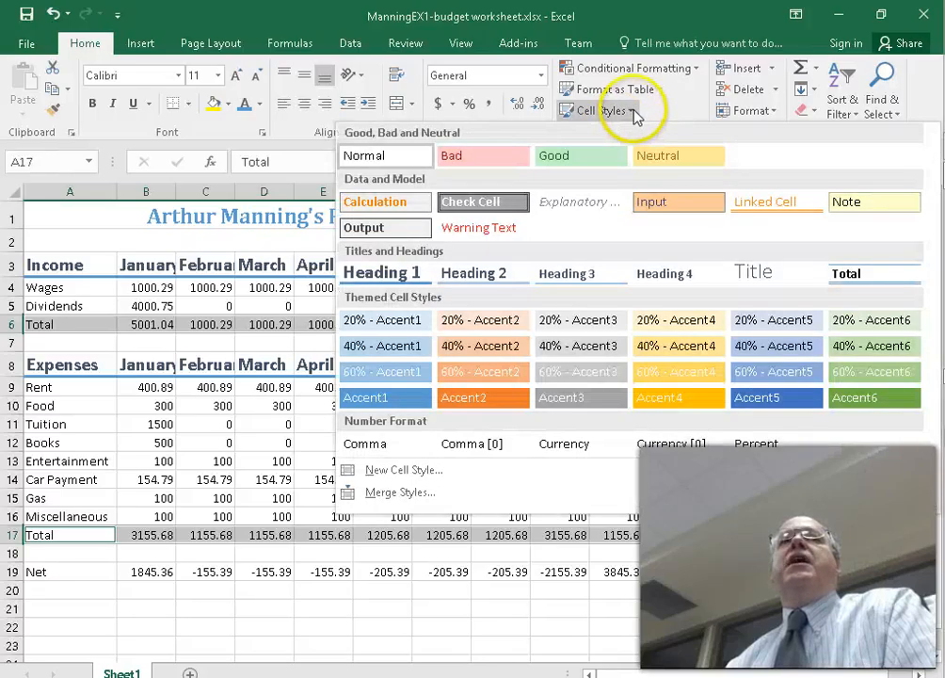
left_click(887, 278)
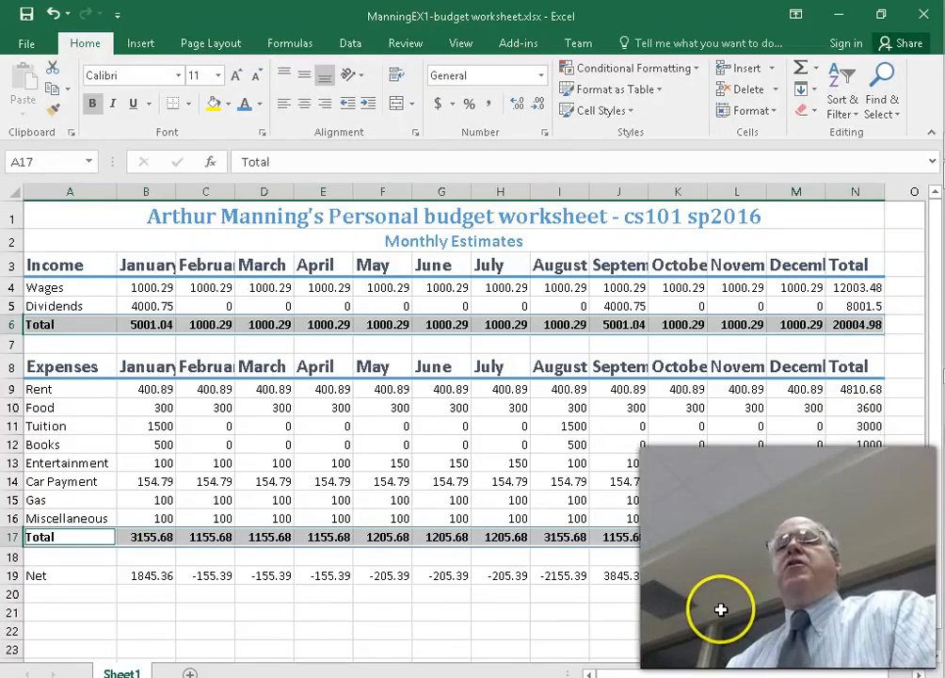
Switch to the textbook and read the remaining row formatting steps on page EX 31 through step 4 on page EX 32.
key("alt+Tab")
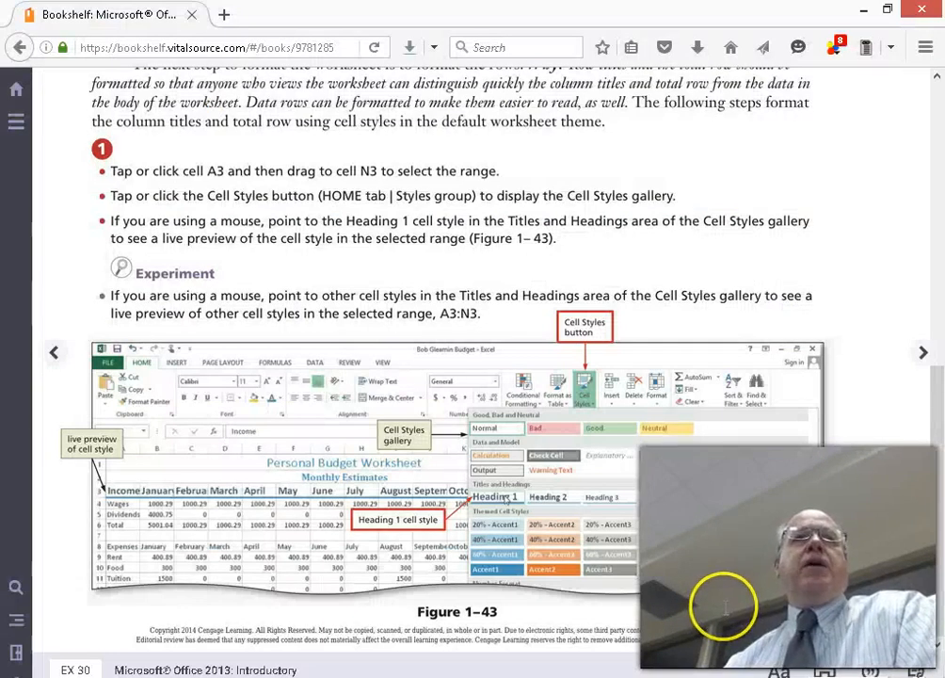
left_click(922, 354)
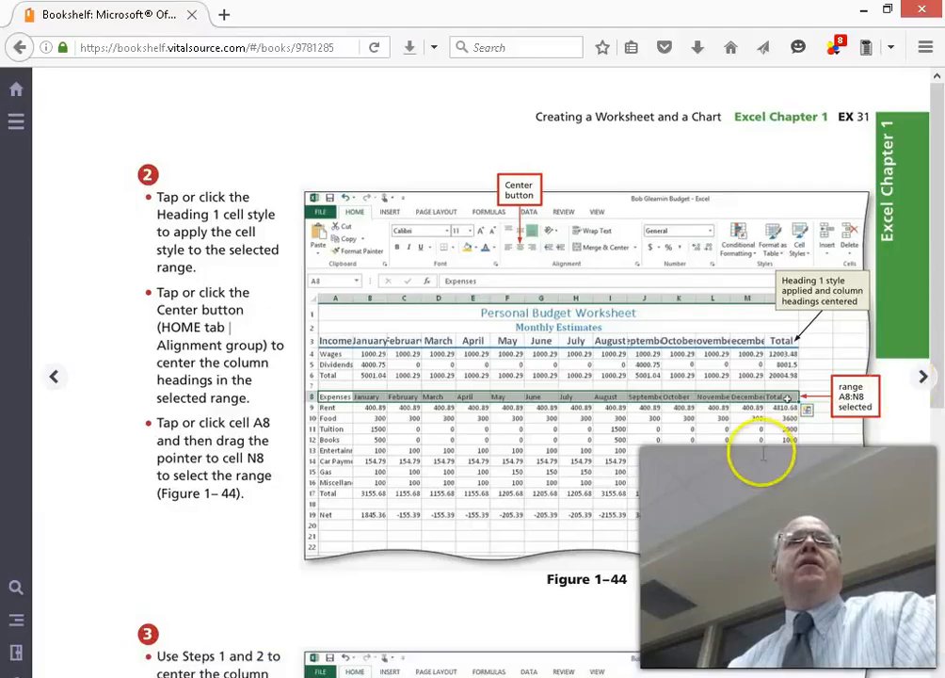
scroll(750, 391, "down", 5)
scroll(764, 452, "down", 2)
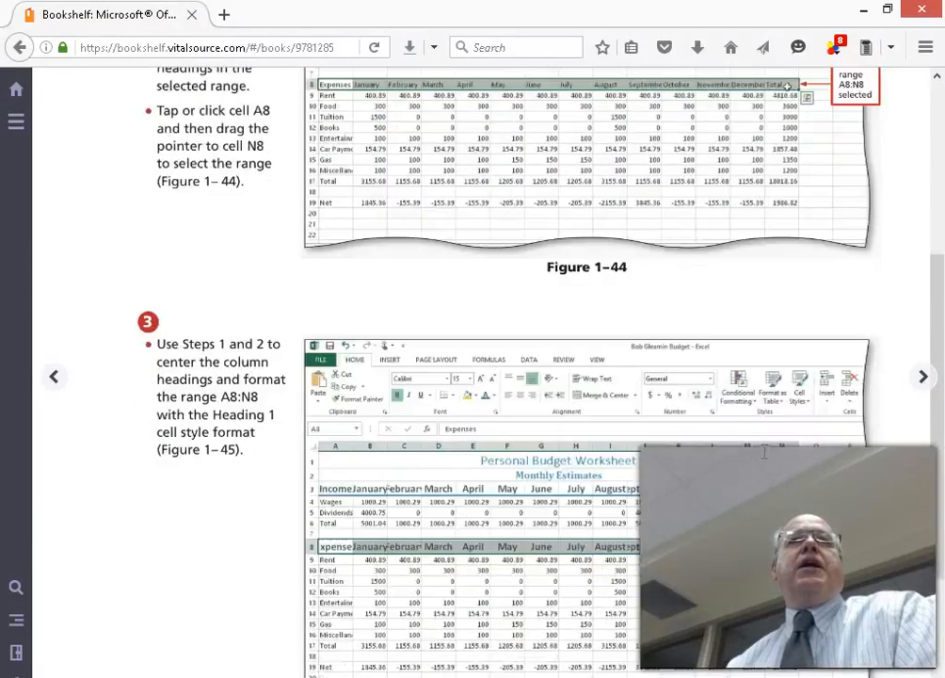
left_click(920, 379)
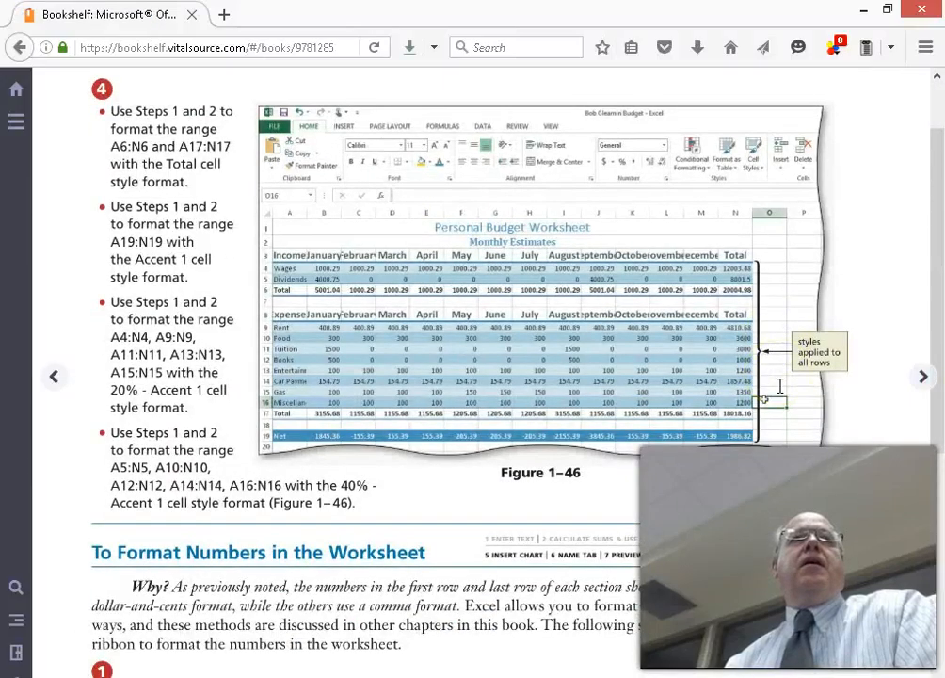
scroll(779, 385, "up", 2)
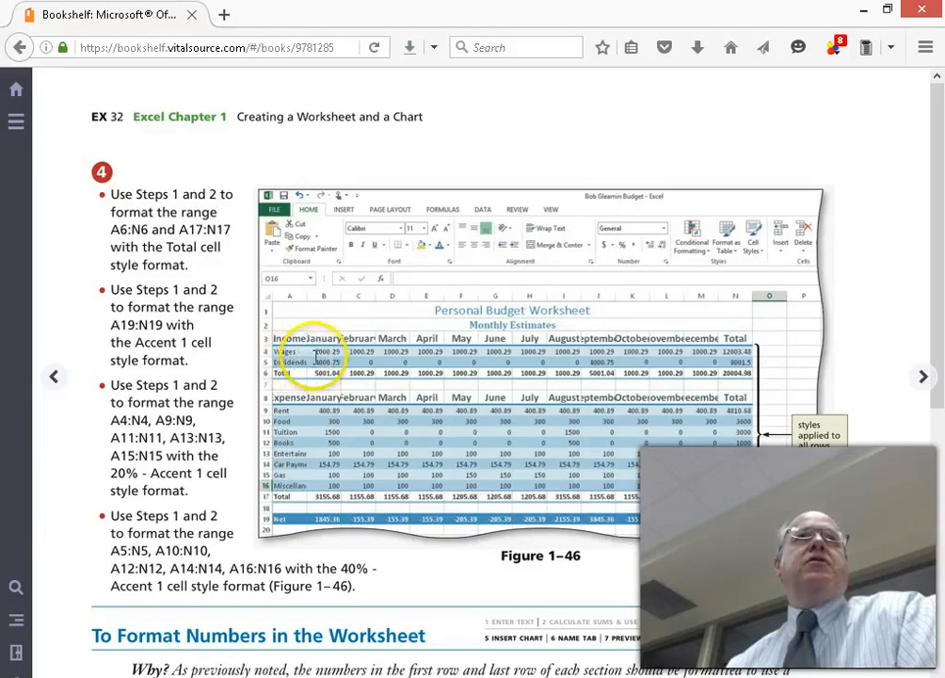
Switch to Excel and fill the Wages row A4:N4 with the lightest blue theme color.
left_click(54, 377)
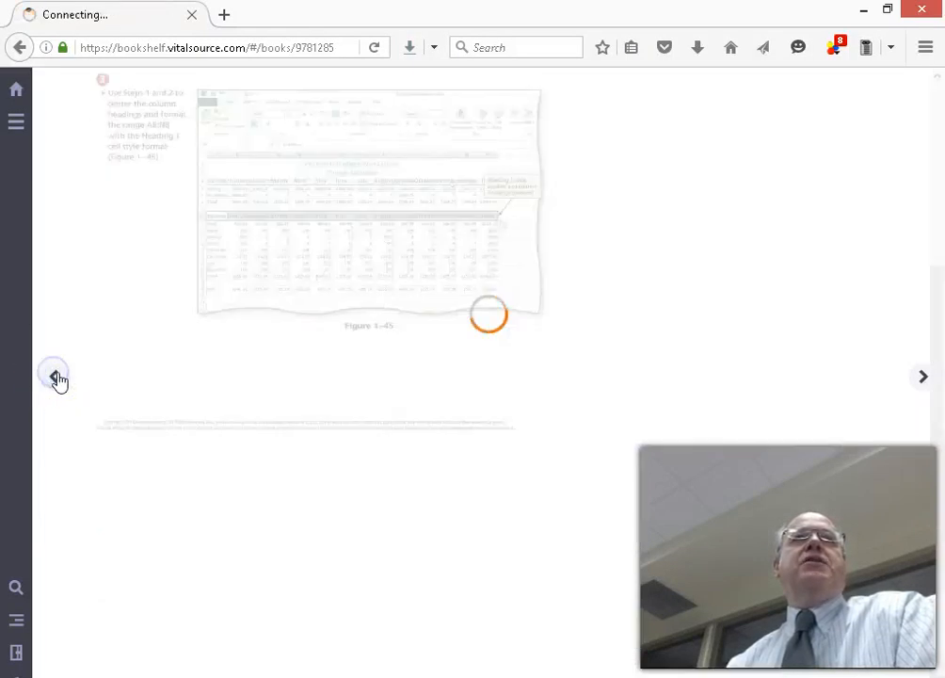
key("alt+Tab")
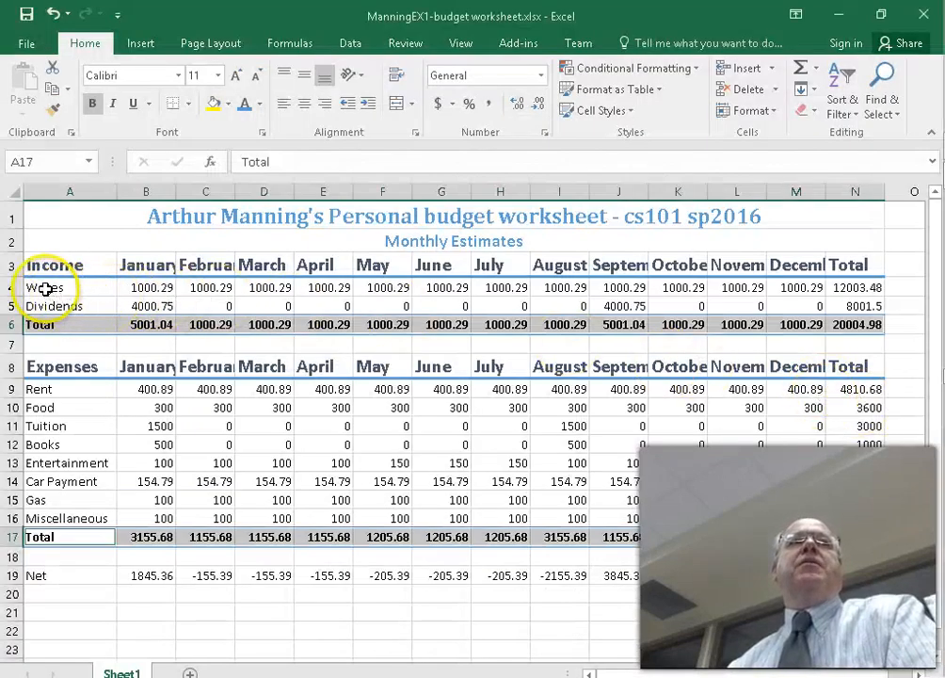
left_click_drag(45, 289, 869, 281)
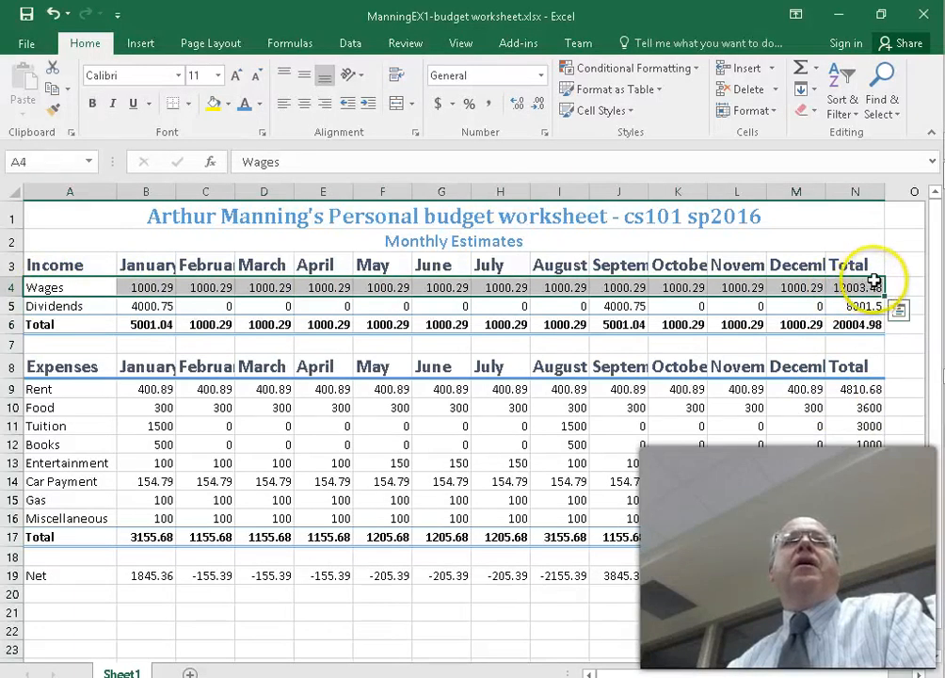
left_click(227, 104)
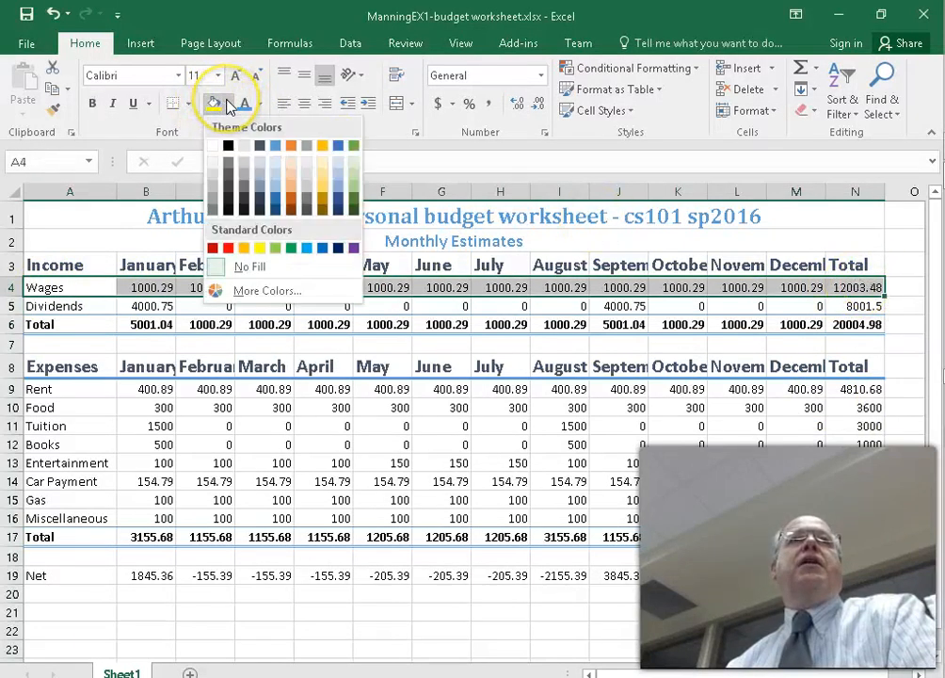
left_click(275, 165)
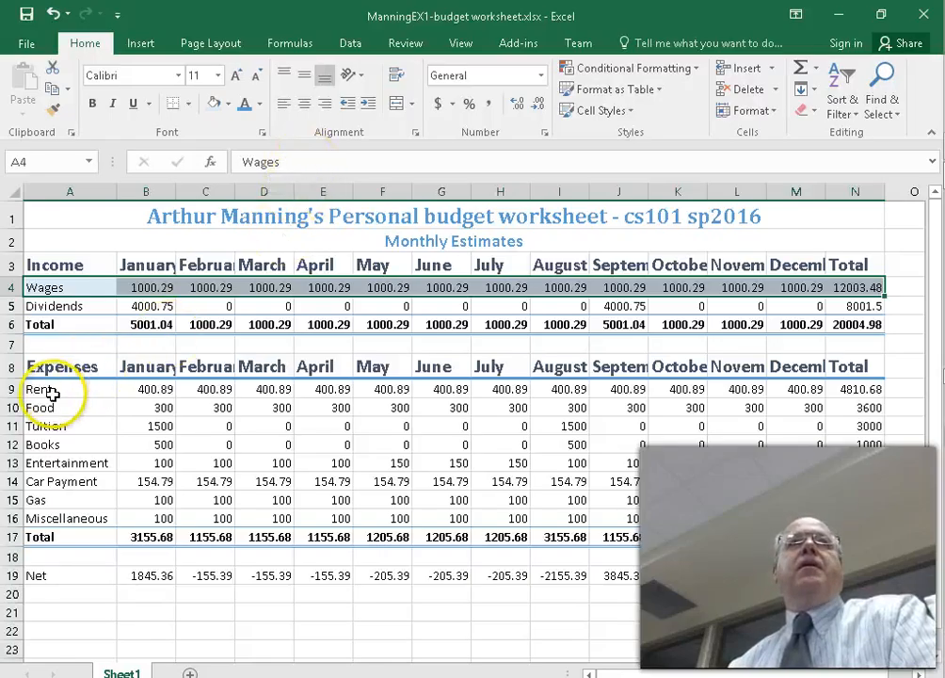
Apply the same lightest blue fill to A9:N9, A11:N11, A13:N13 and A15:N15.
left_click_drag(50, 389, 876, 394)
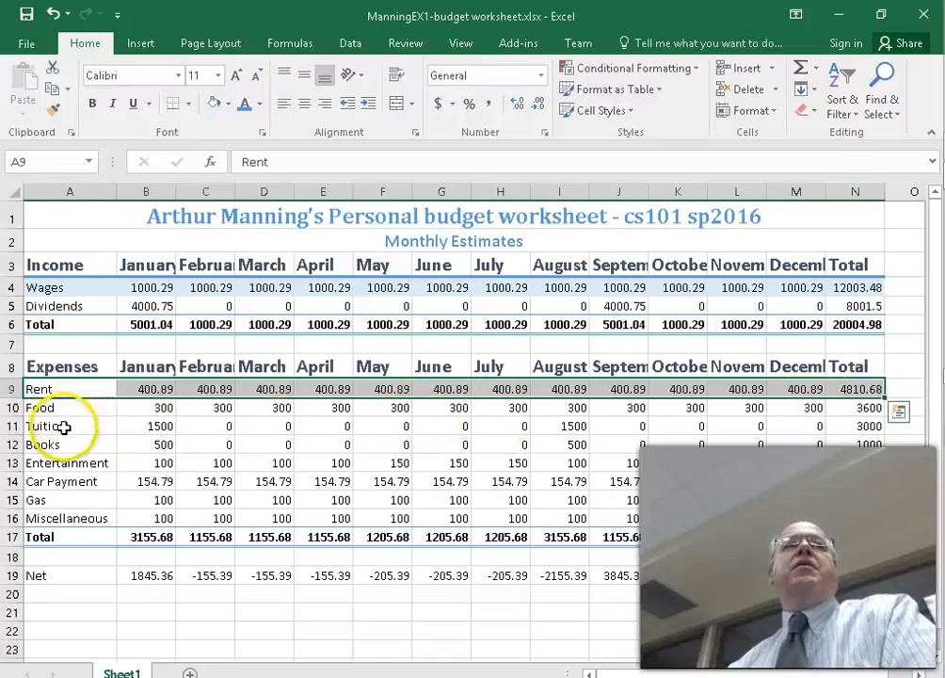
left_click_drag(62, 427, 856, 432)
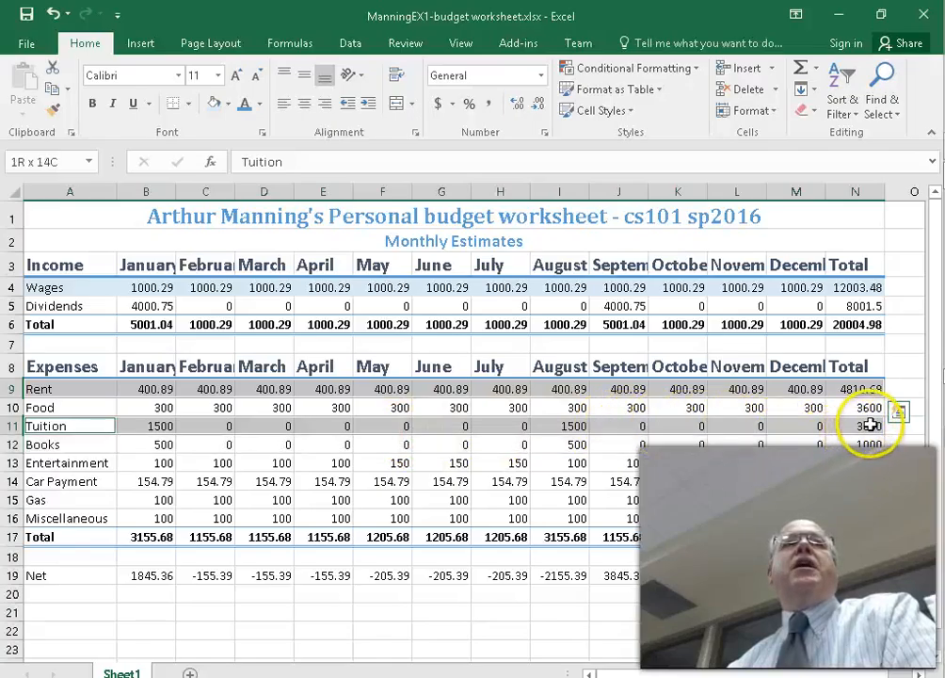
left_click(214, 103)
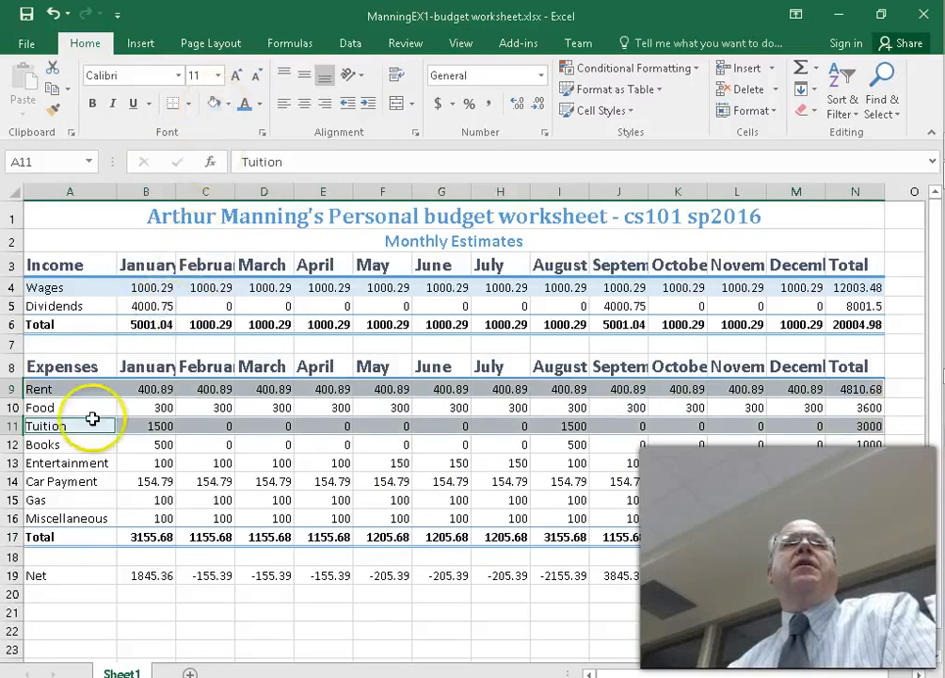
left_click_drag(111, 462, 848, 464)
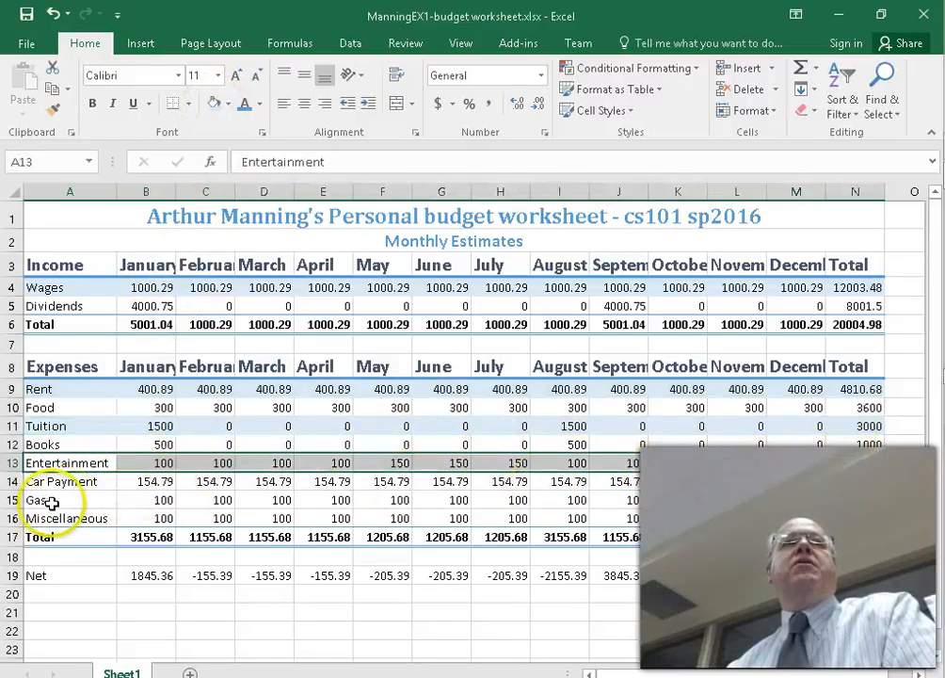
left_click_drag(59, 503, 698, 525)
left_click_drag(812, 513, 867, 496)
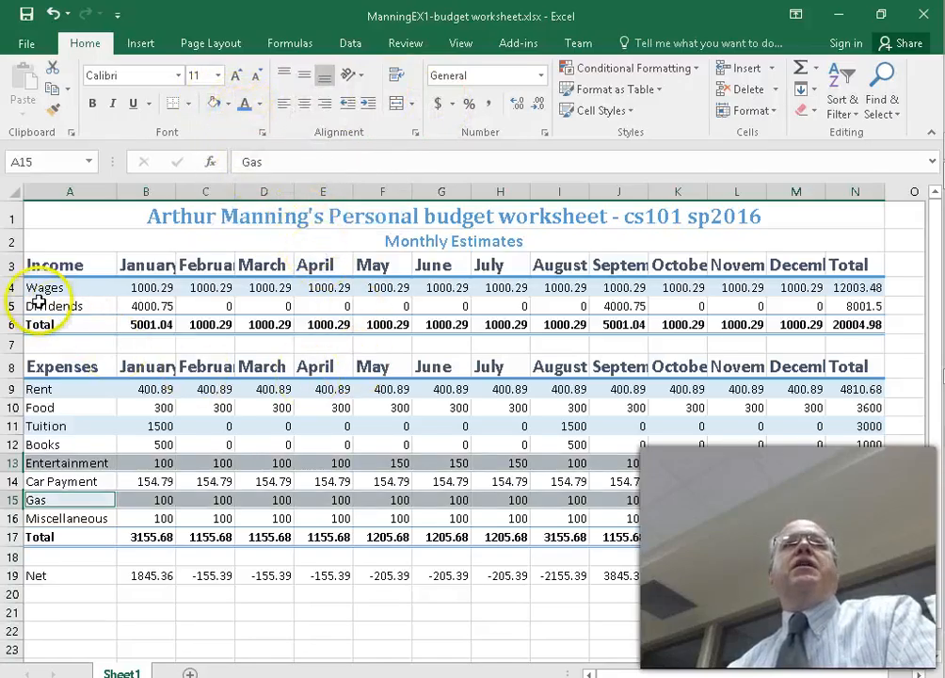
Fill A5:N5, A10:N10, A12:N12, A14:N14 and A16:N16 with the second-lightest blue theme color.
left_click_drag(70, 308, 862, 305)
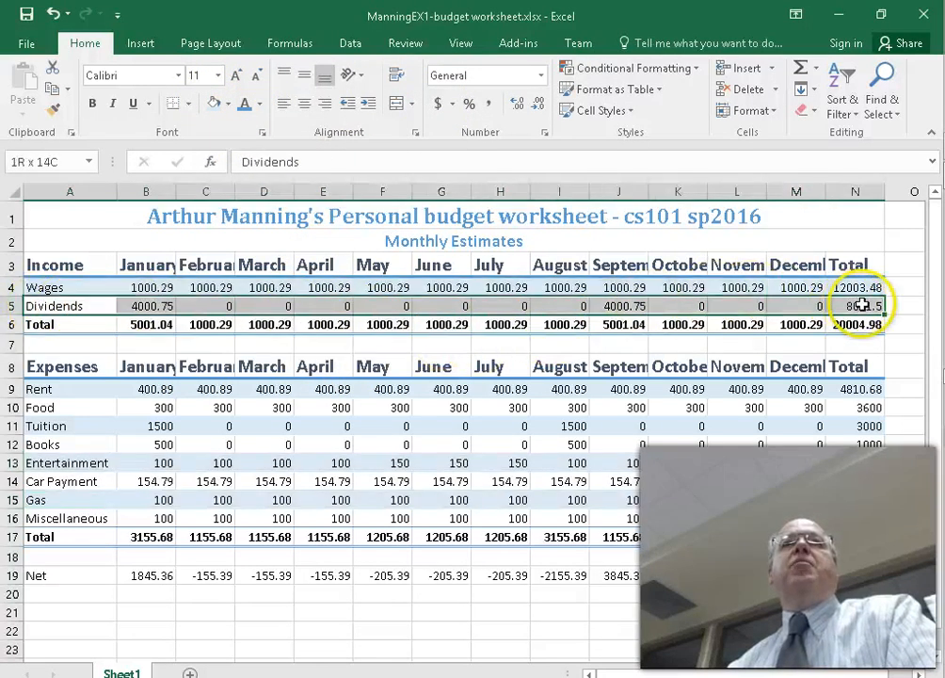
left_click_drag(46, 408, 868, 408)
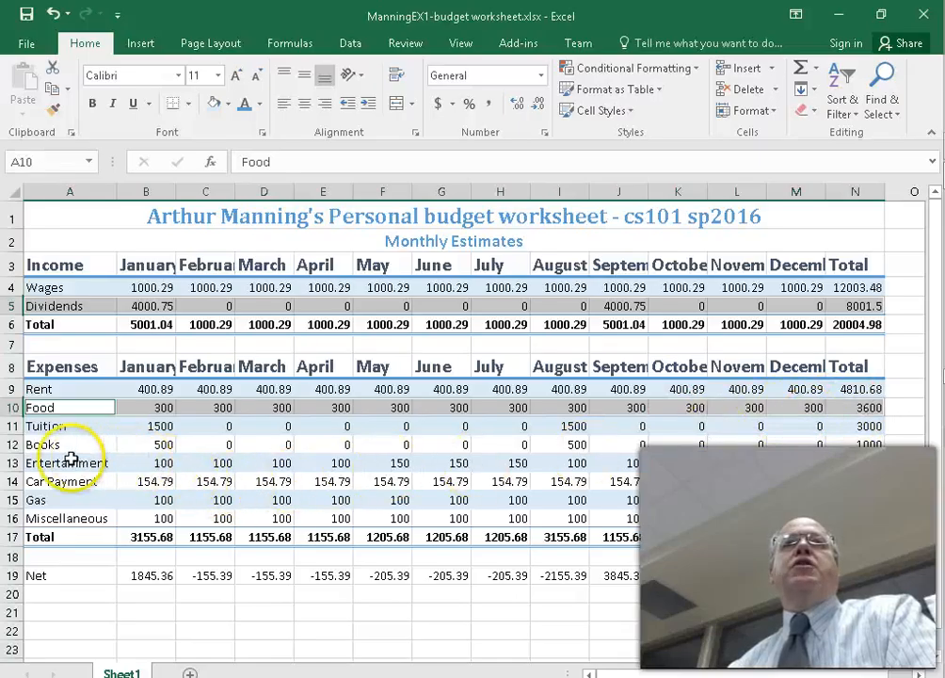
left_click_drag(64, 446, 835, 446)
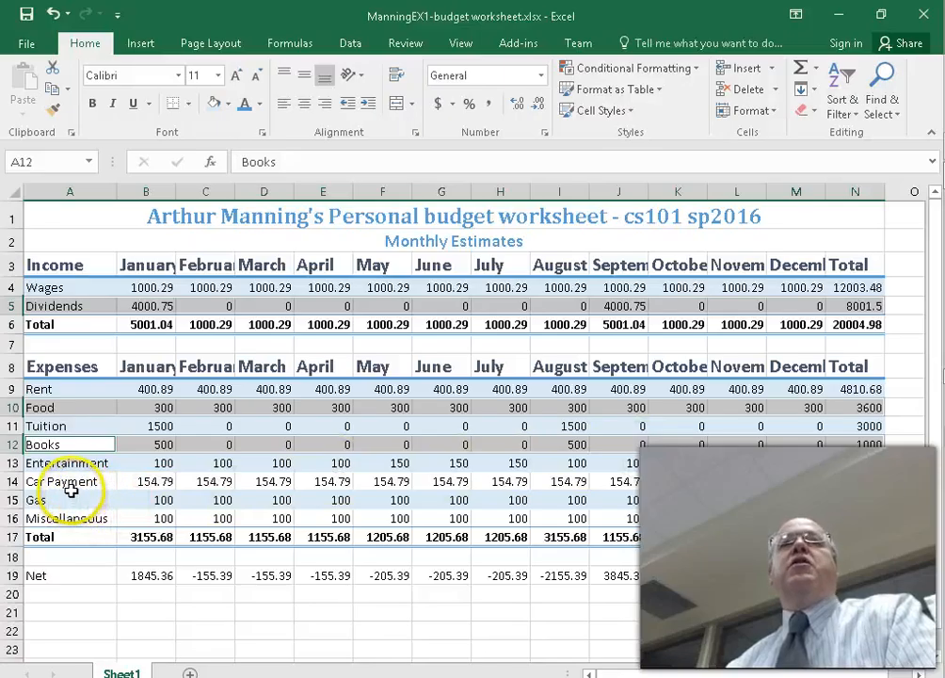
left_click_drag(62, 483, 862, 486)
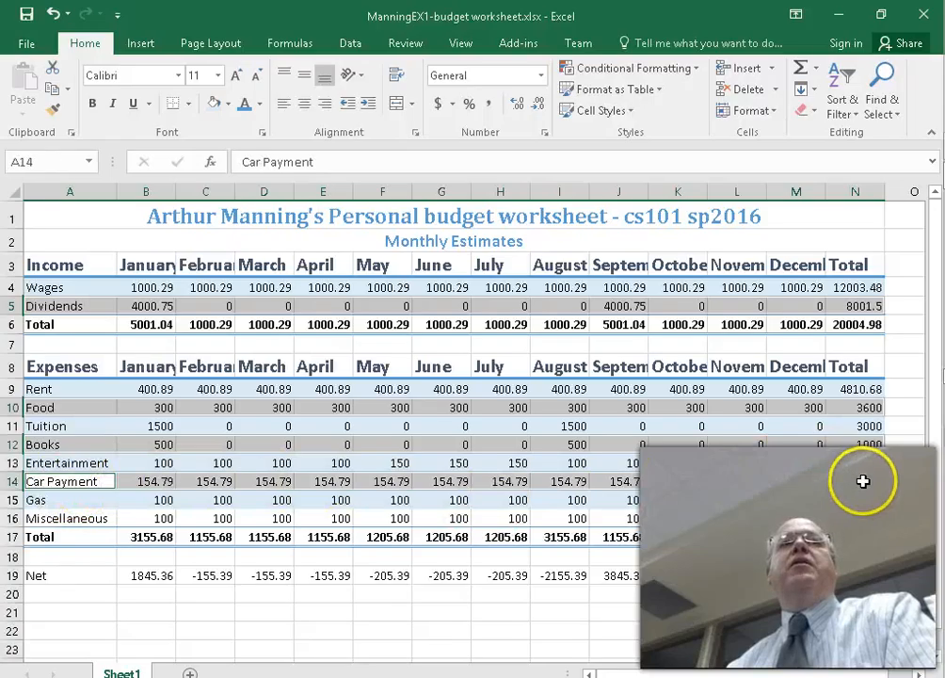
left_click(228, 104)
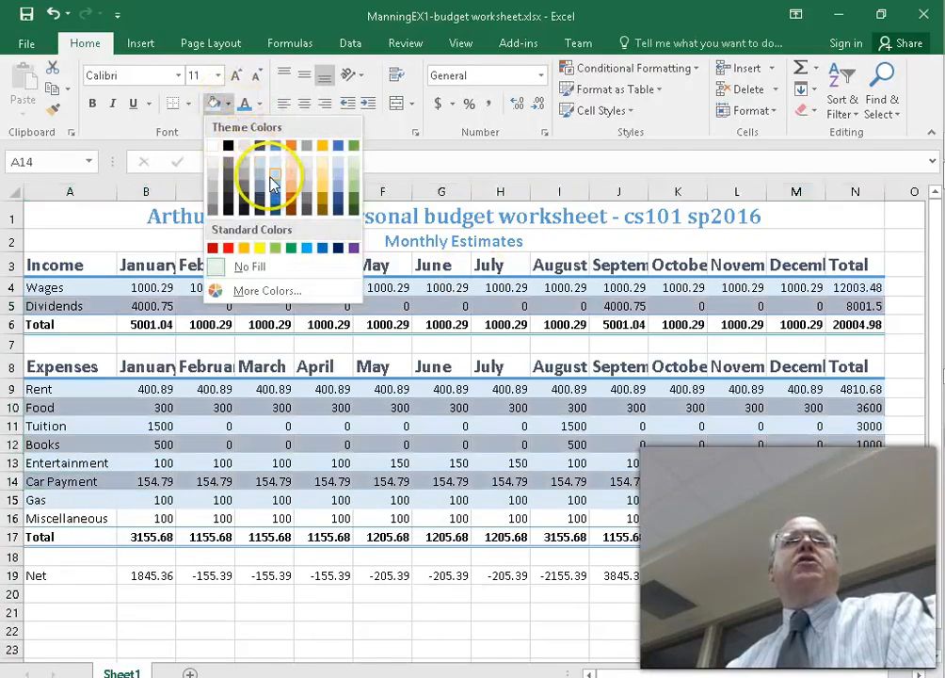
left_click(271, 175)
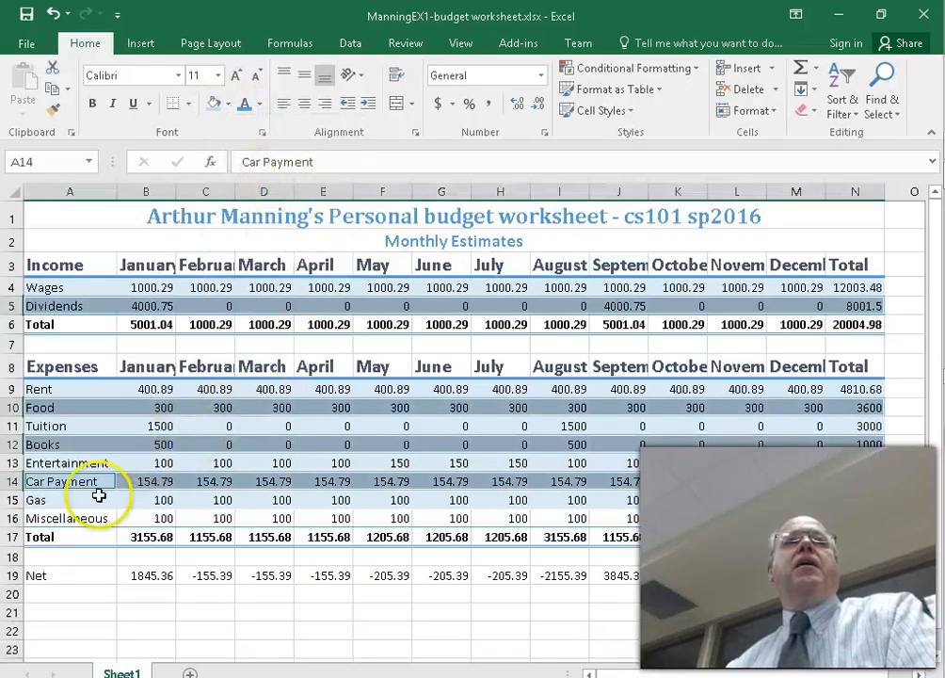
left_click_drag(53, 518, 859, 520)
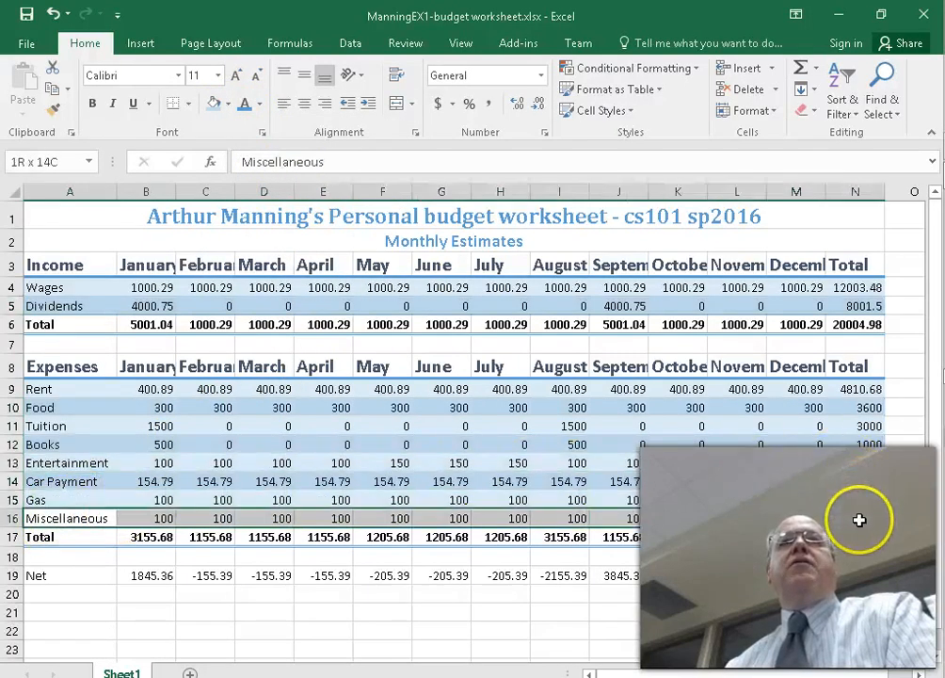
left_click(211, 104)
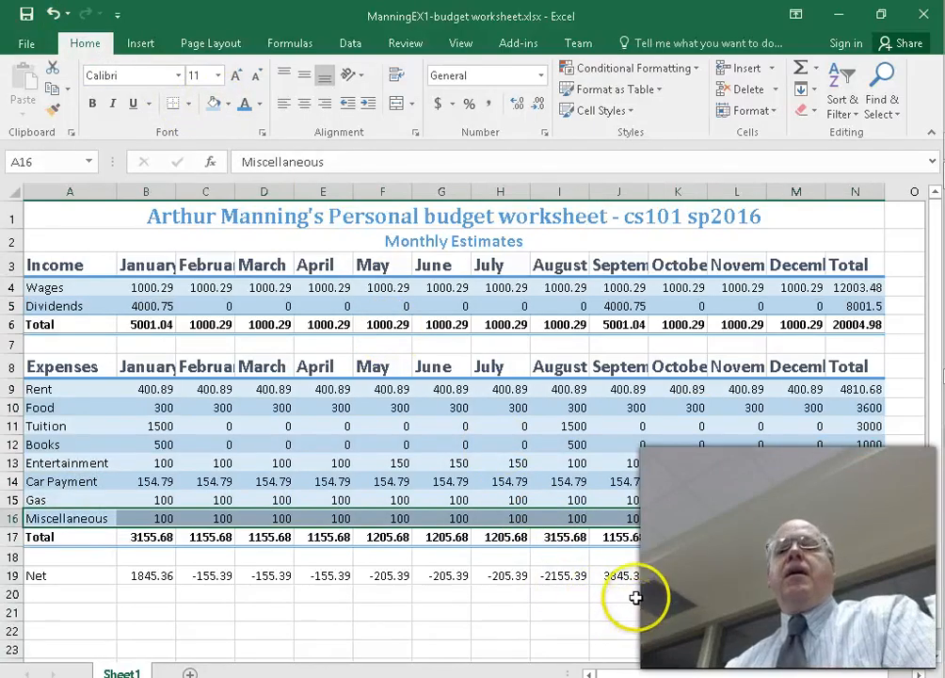
Check step 4 on textbook page EX 32, then in Excel try a medium blue-gray fill on the Net row A19:N19.
key("alt+Tab")
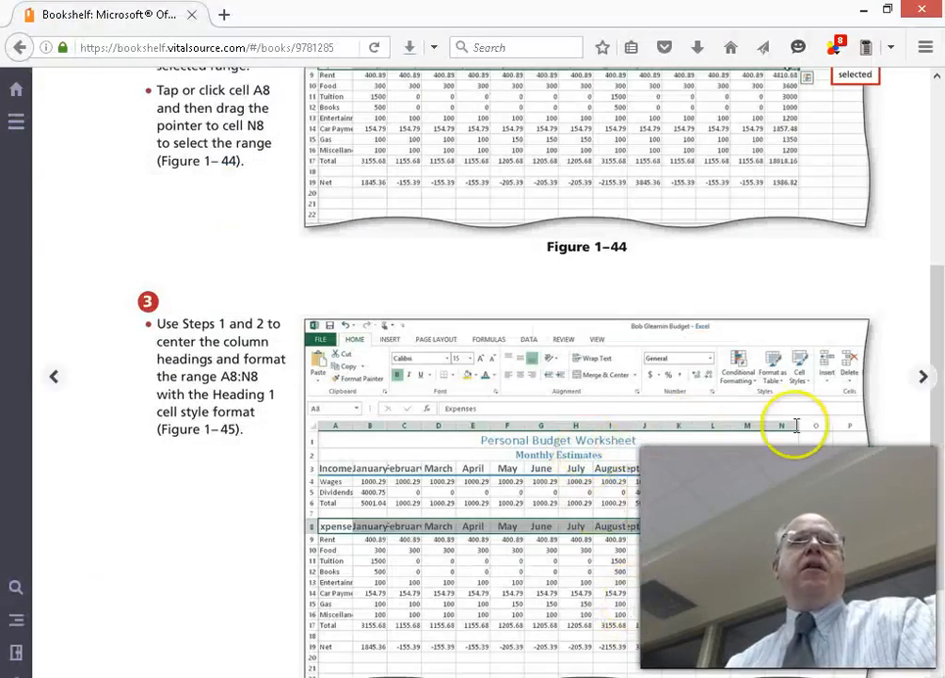
left_click(922, 377)
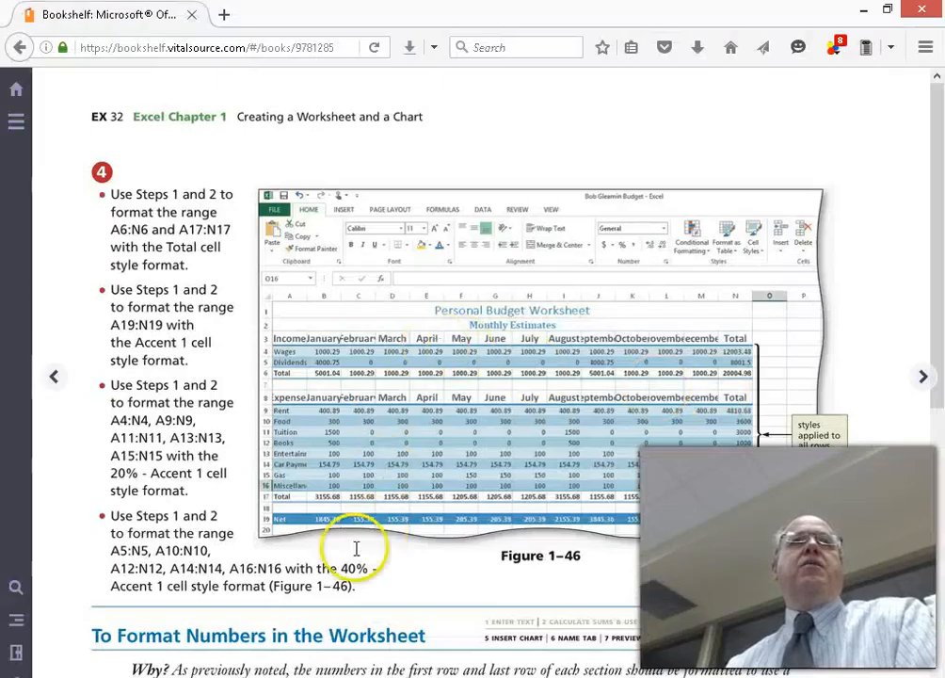
key("alt+Tab")
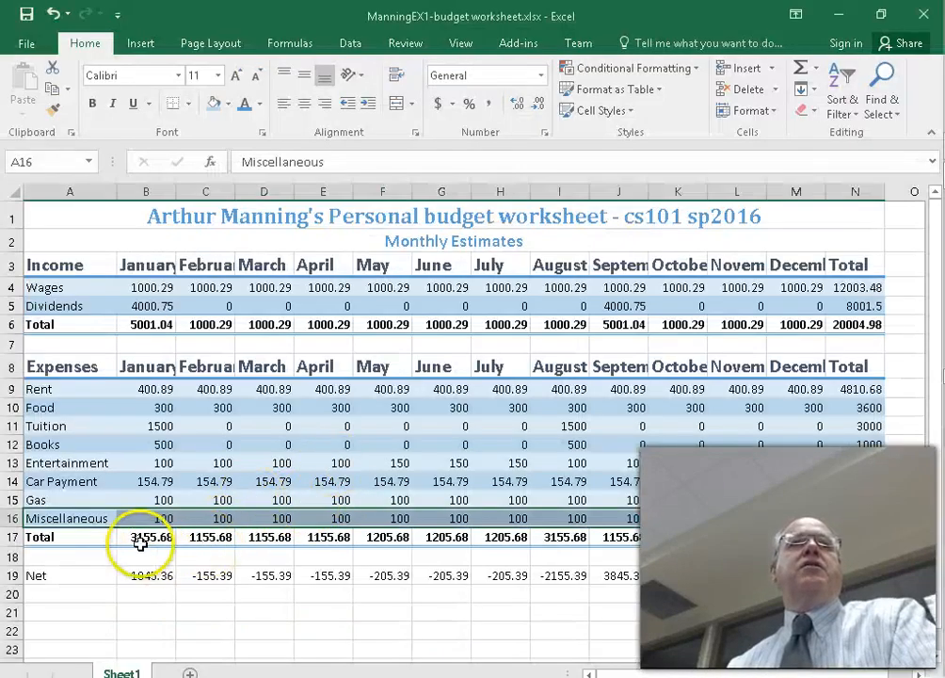
left_click_drag(67, 575, 865, 574)
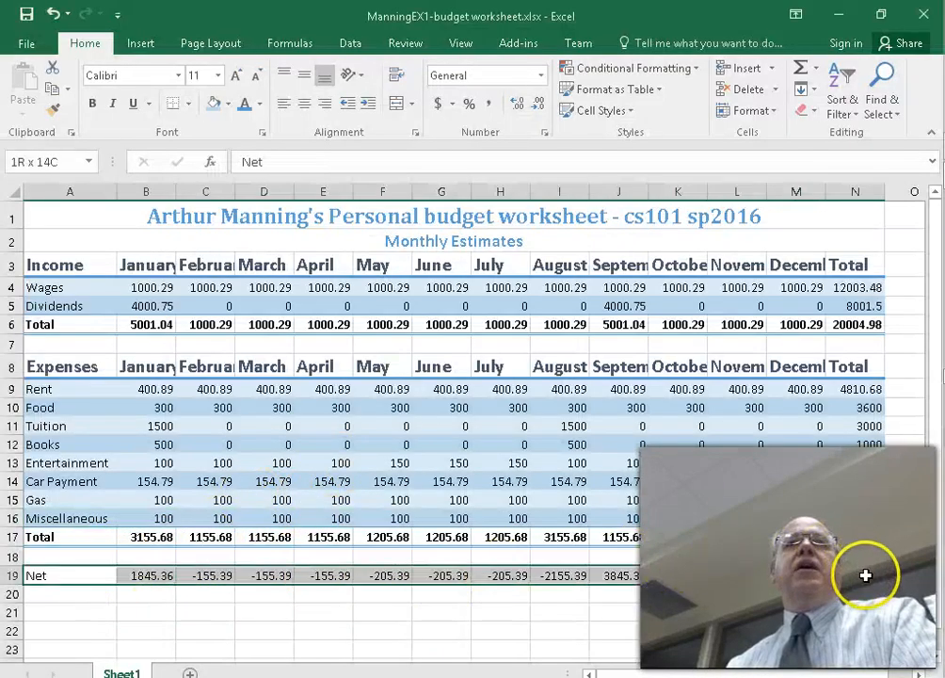
left_click(226, 103)
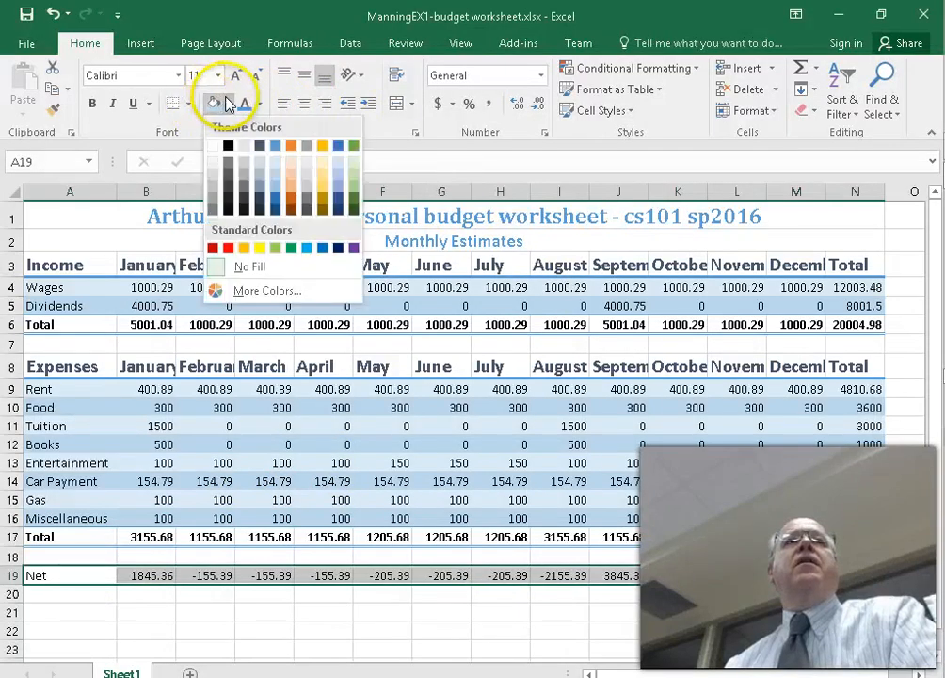
left_click(262, 188)
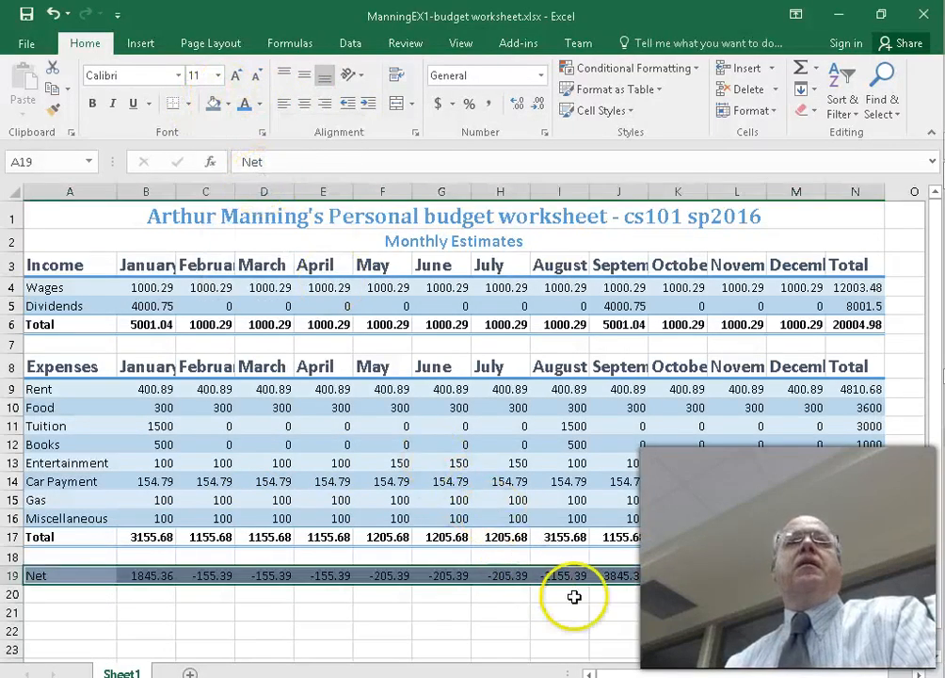
left_click(601, 632)
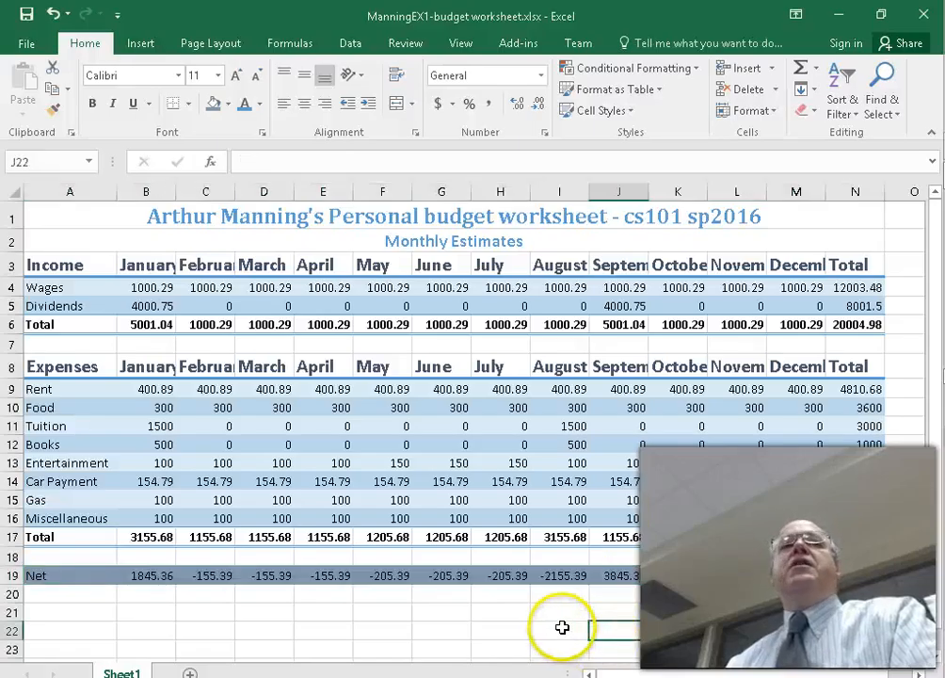
Fill the Net row A19:N19 with a lighter shade of the blue-gray theme color.
left_click_drag(855, 575, 73, 555)
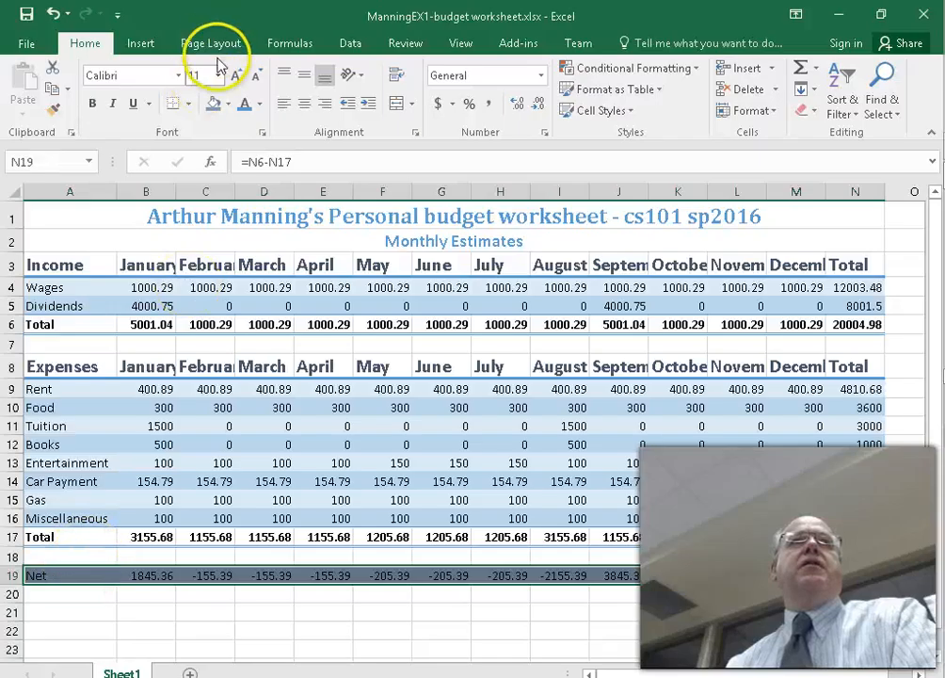
left_click(228, 104)
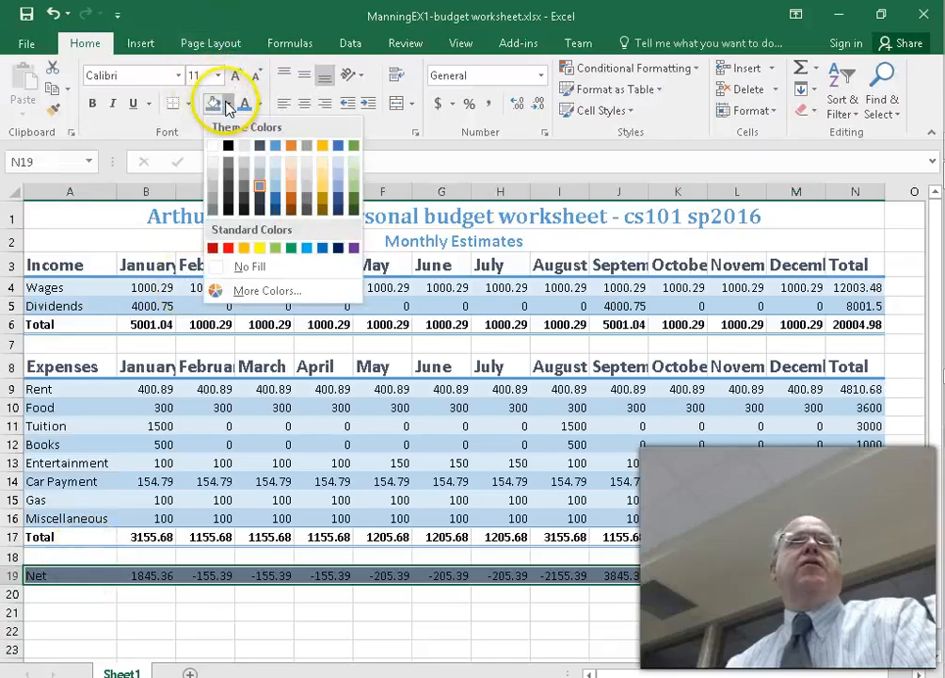
left_click(260, 166)
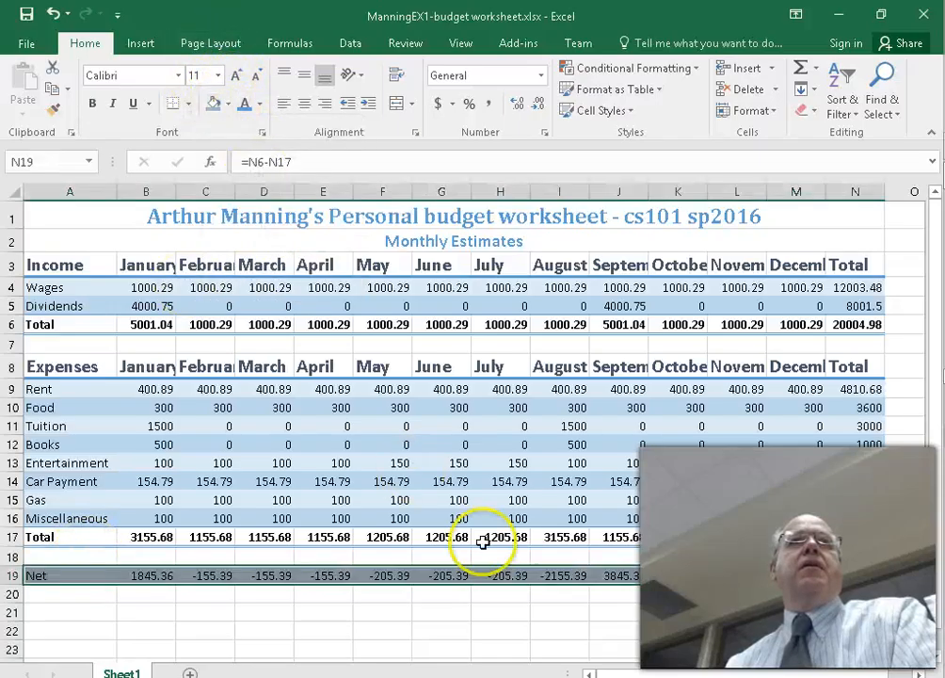
left_click(518, 655)
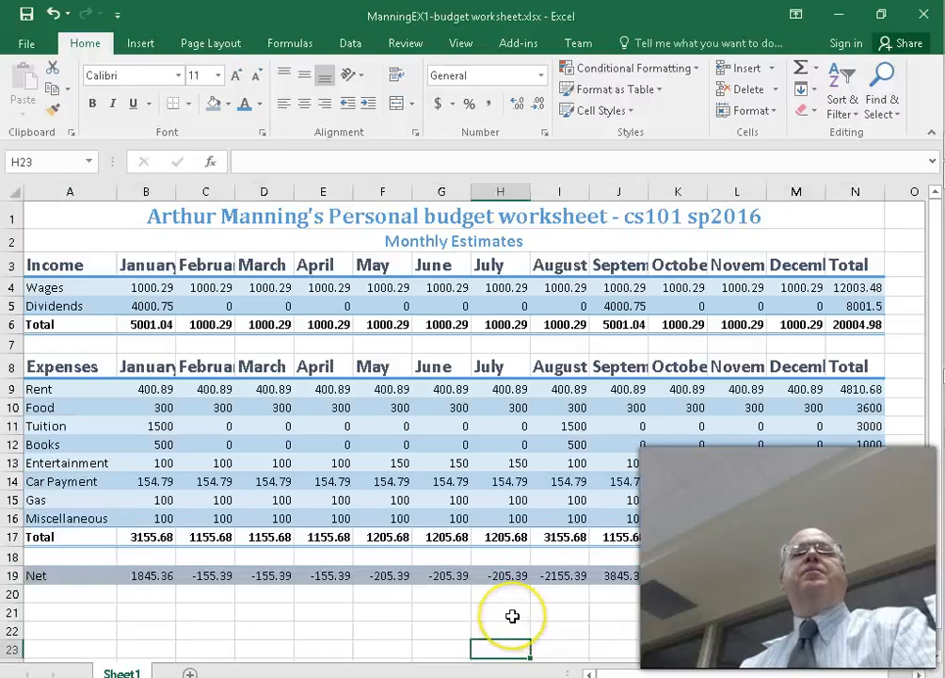
Compare the worksheet with textbook Figure 1-46, then read the number formatting steps from page EX 32 through step 4 on the following page.
key("alt+Tab")
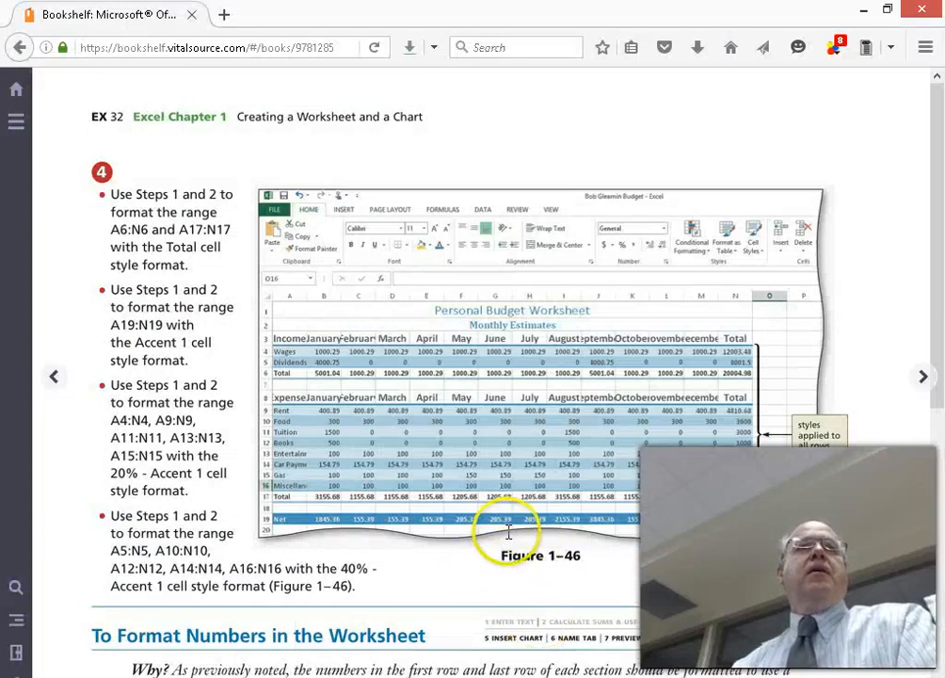
scroll(494, 509, "down", 1)
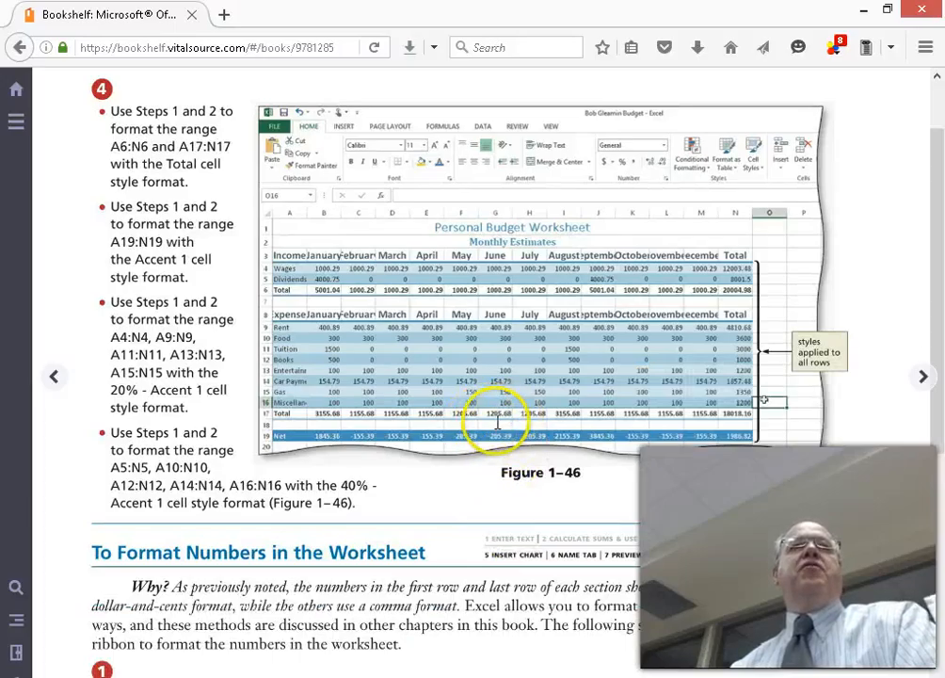
key("alt+Tab")
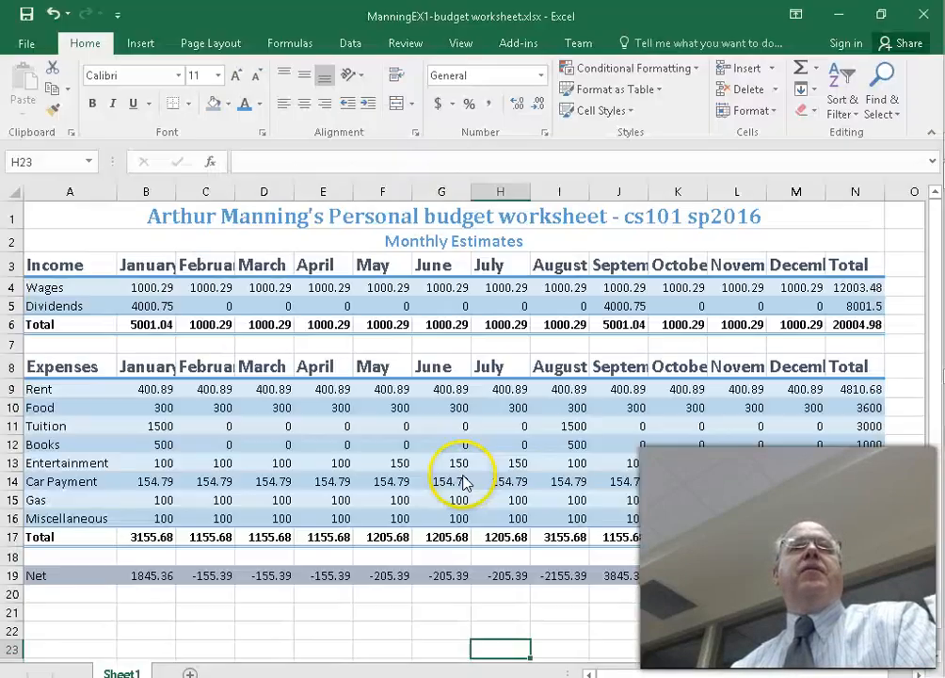
key("alt+Tab")
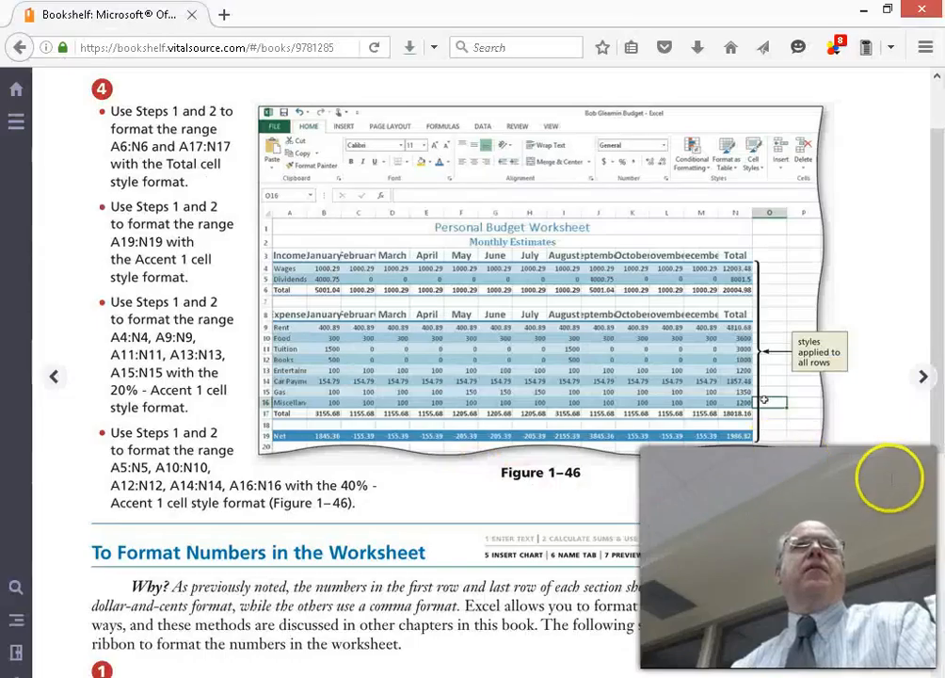
scroll(890, 480, "up", 1)
scroll(891, 481, "down", 8)
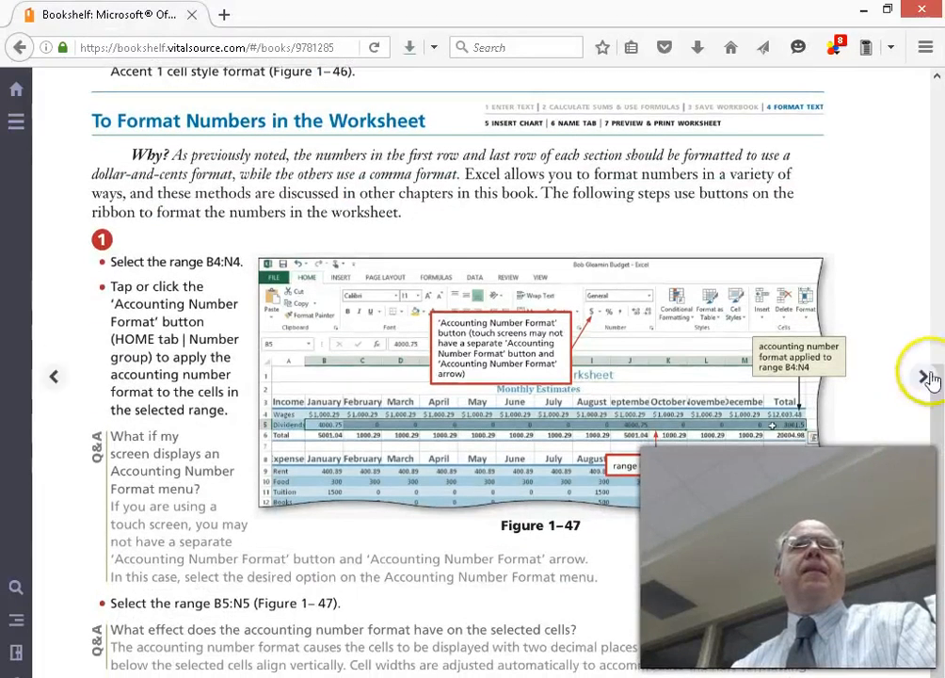
left_click(922, 377)
scroll(681, 453, "down", 7)
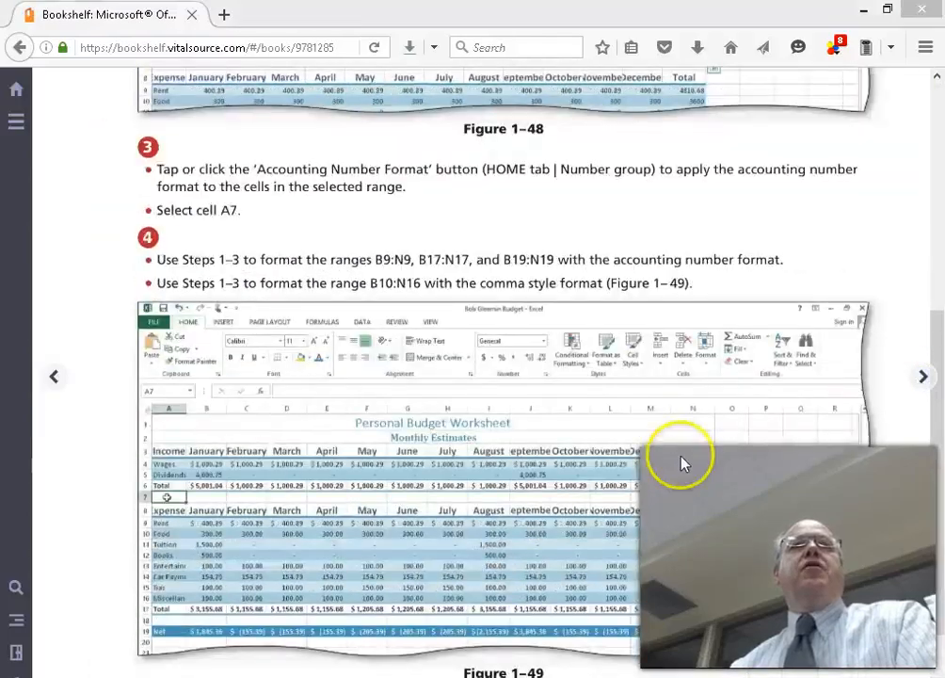
Switch to Excel and give the Net row A19:N19 a darker blue theme fill with white text.
key("alt+Tab")
left_click_drag(71, 576, 877, 569)
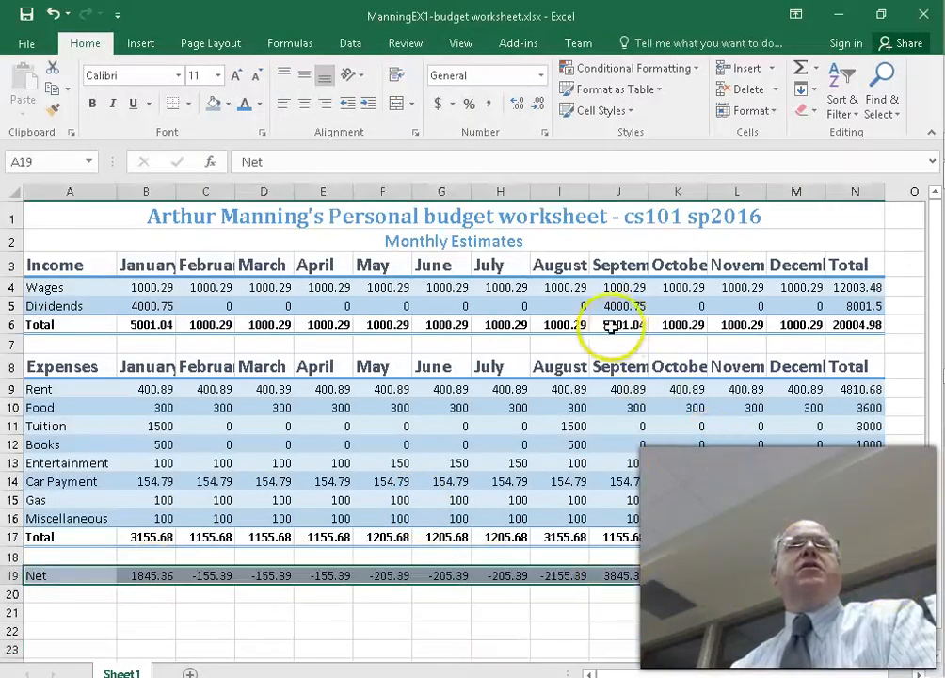
left_click(230, 105)
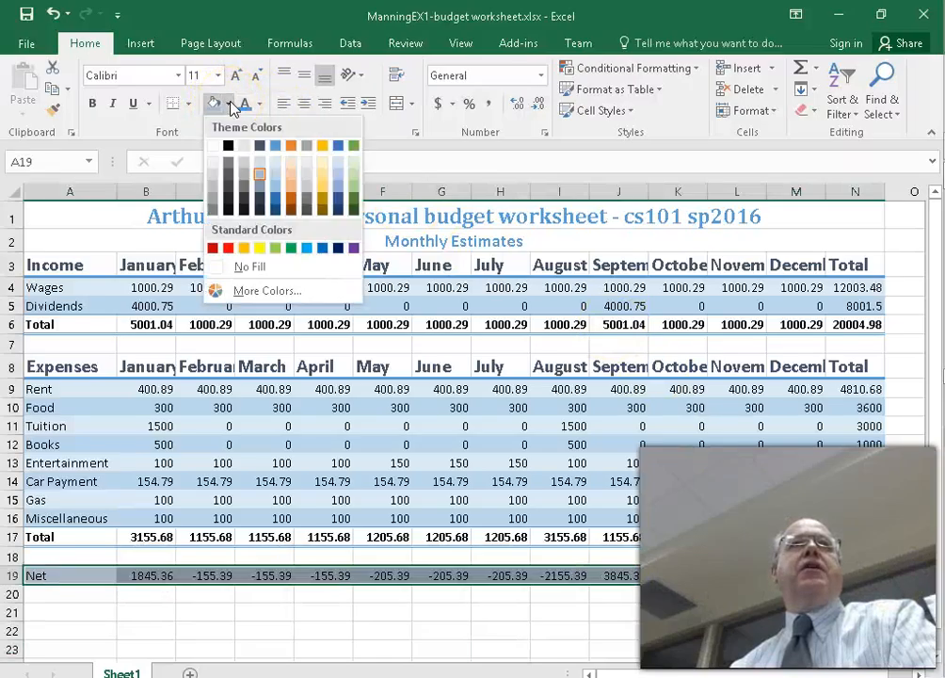
left_click(276, 204)
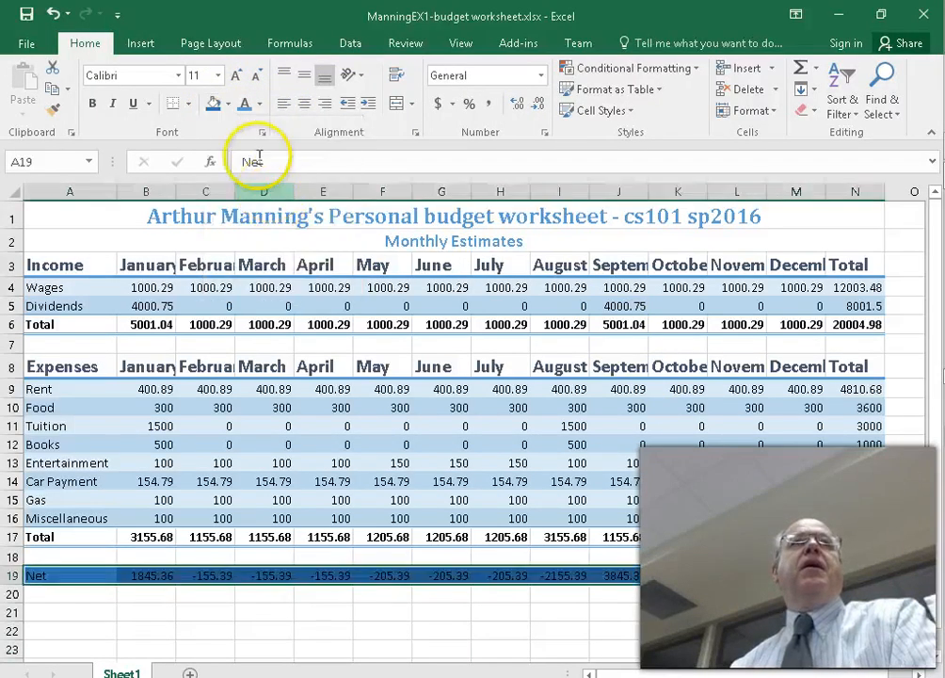
left_click(260, 107)
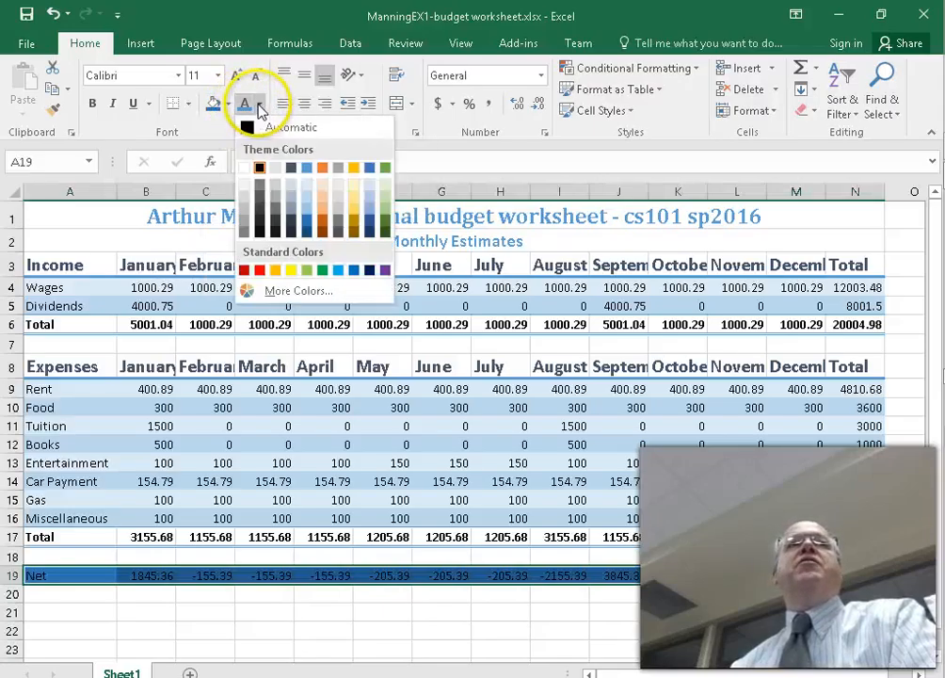
left_click(246, 169)
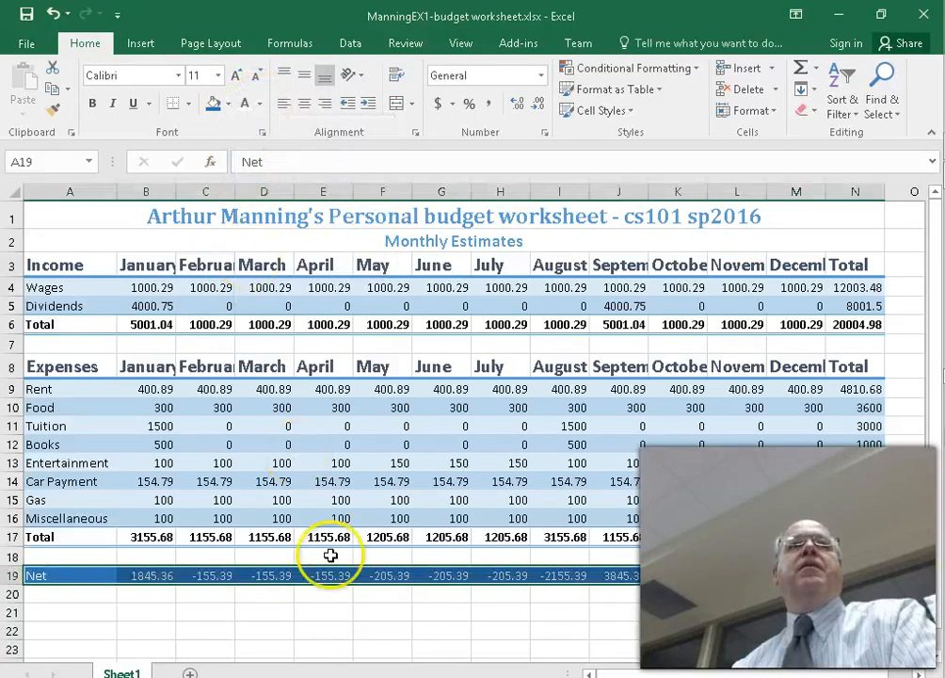
left_click(419, 599)
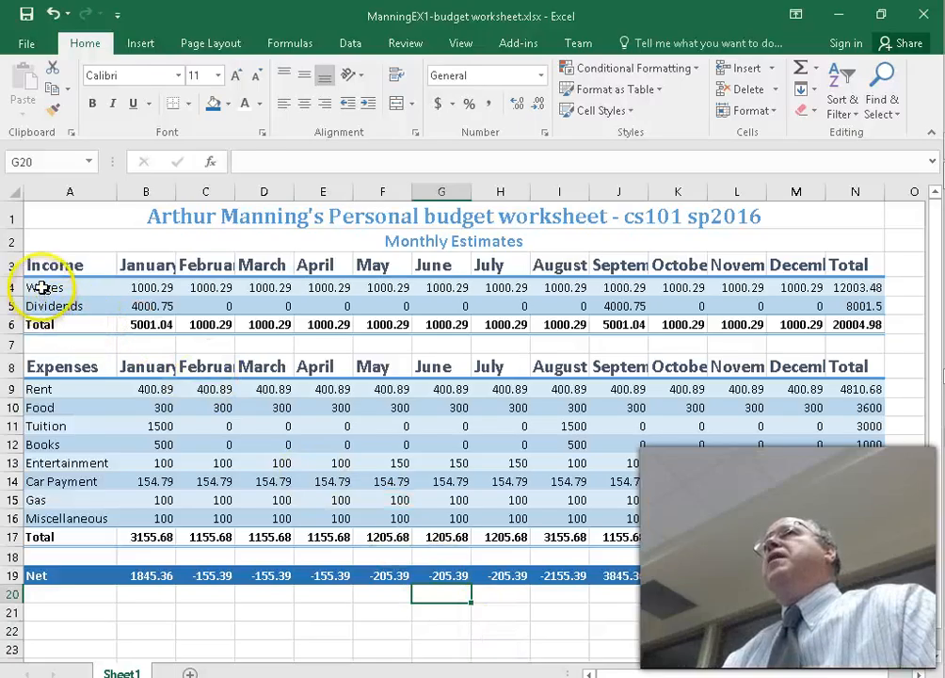
Format the range A4:N19 with the comma style, trying the accounting number format with dollar signs for comparison.
mouse_move(46, 288)
left_mouse_down()
mouse_move(257, 323)
mouse_move(860, 525)
mouse_move(887, 571)
mouse_move(857, 580)
left_mouse_up()
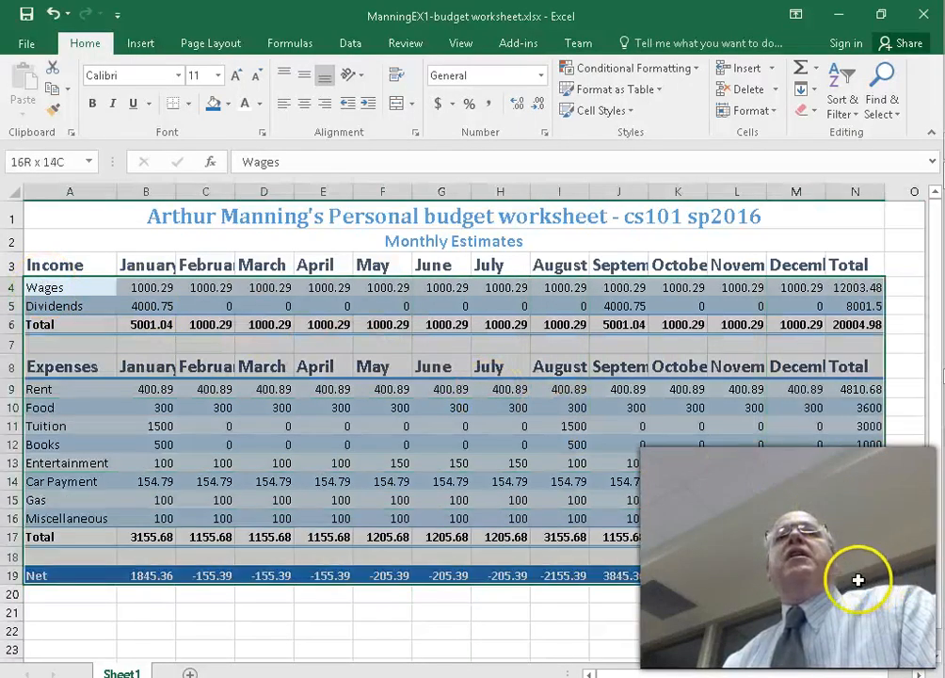
left_click(491, 105)
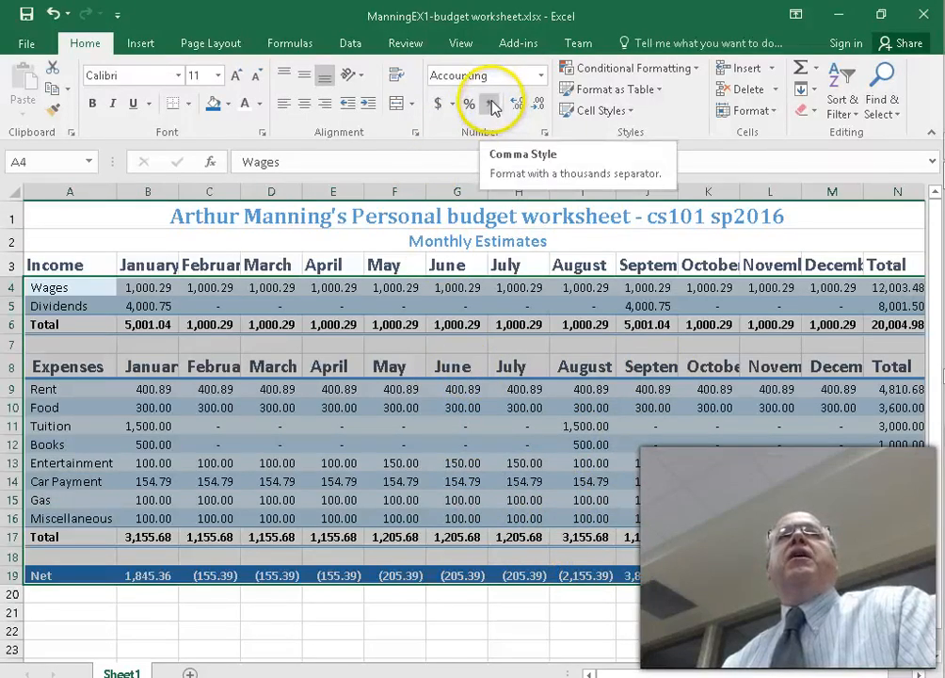
left_click(438, 105)
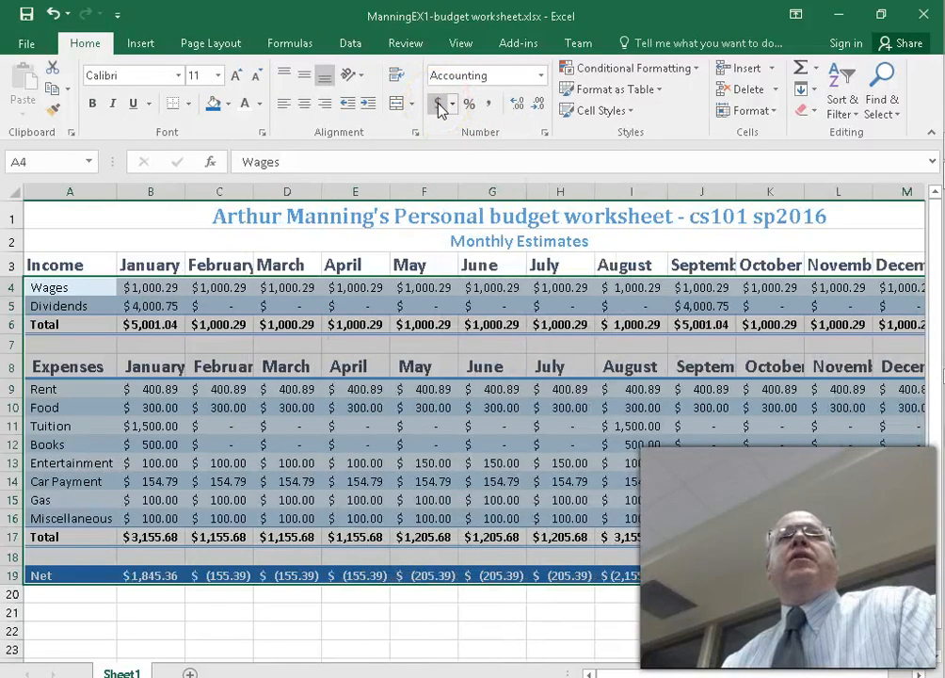
left_click(493, 106)
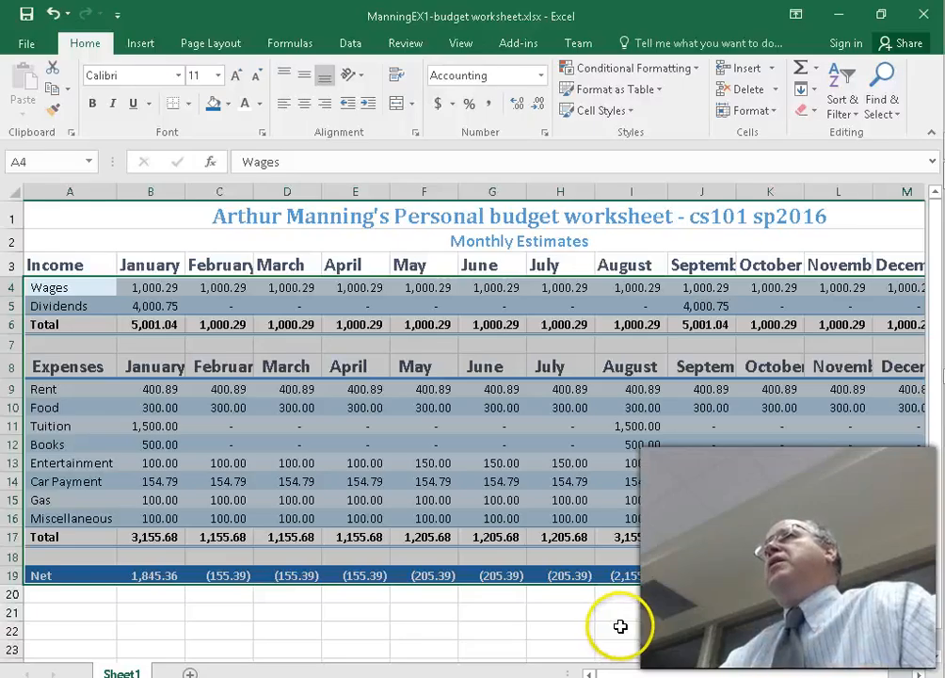
scroll(625, 627, "down", 1)
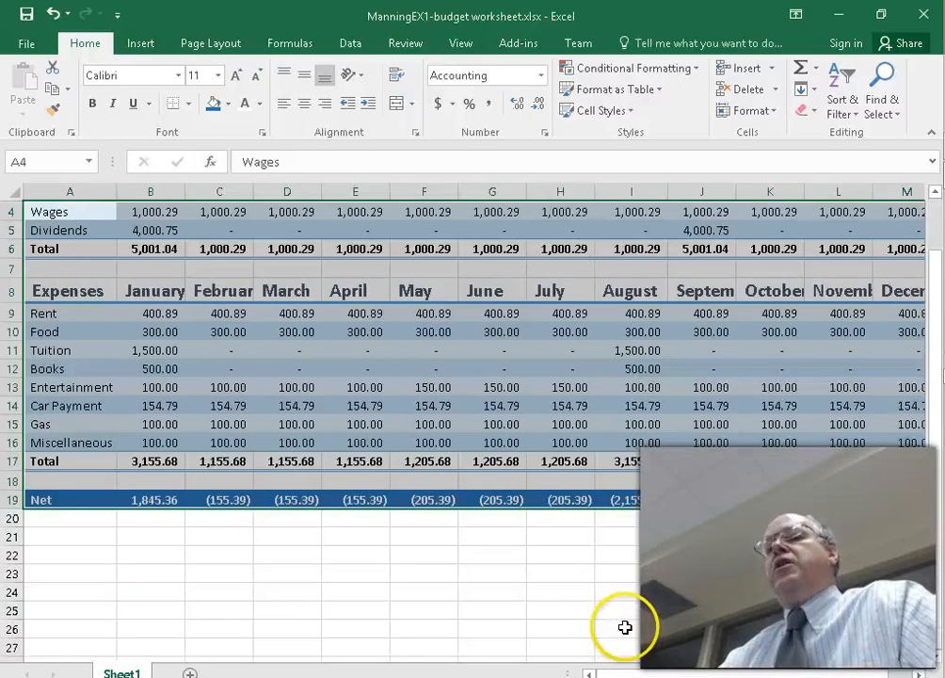
scroll(624, 627, "up", 1)
scroll(625, 627, "down", 2, "ctrl")
scroll(625, 627, "up", 2, "ctrl")
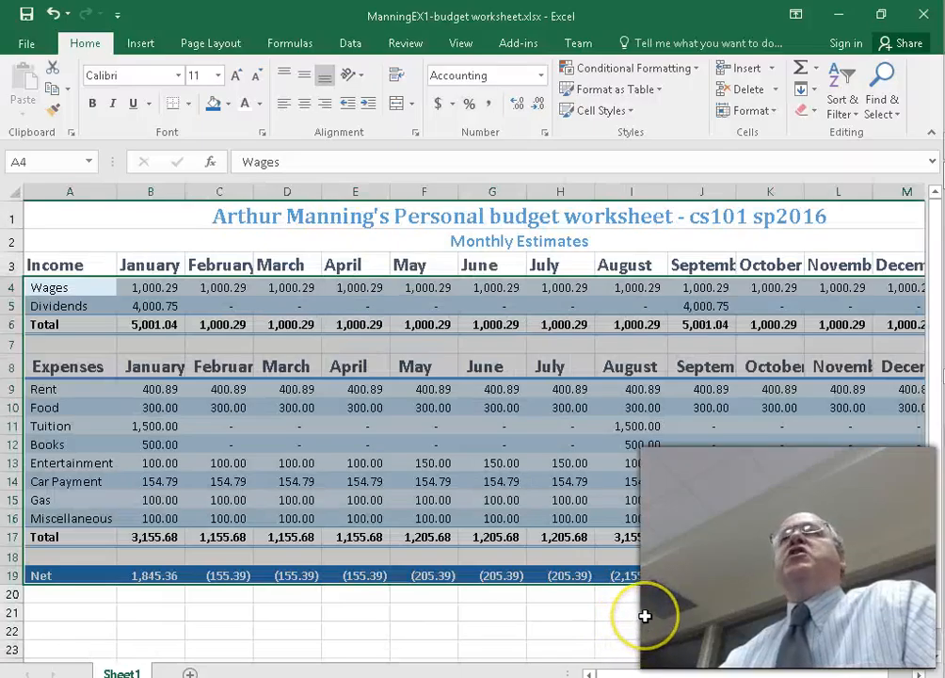
left_click(646, 618)
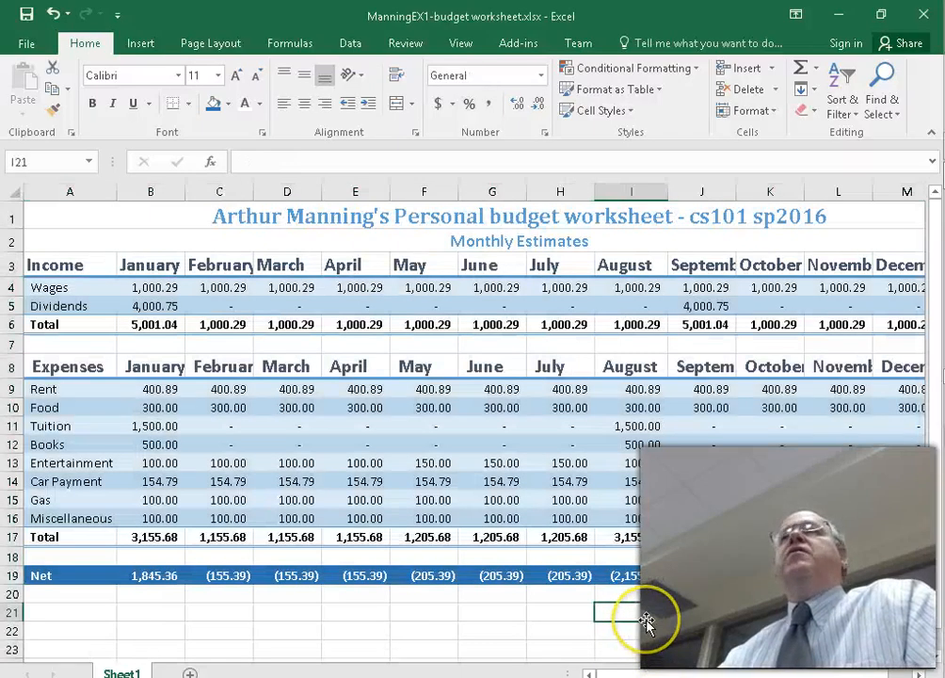